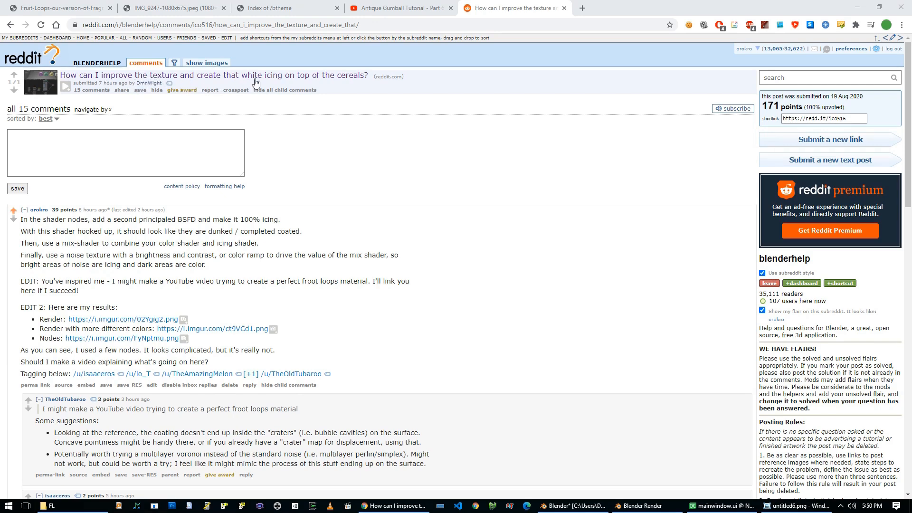
View both images of the Reddit post, the Blender node setup and the cereal reference photo, and collapse the gallery
{"action": "left_click", "coordinate": [65, 86]}
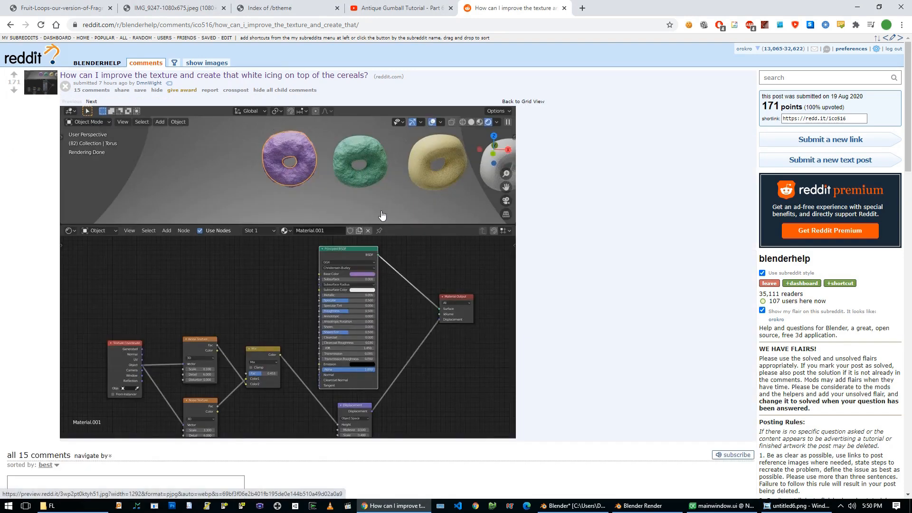
{"action": "left_click", "coordinate": [92, 102]}
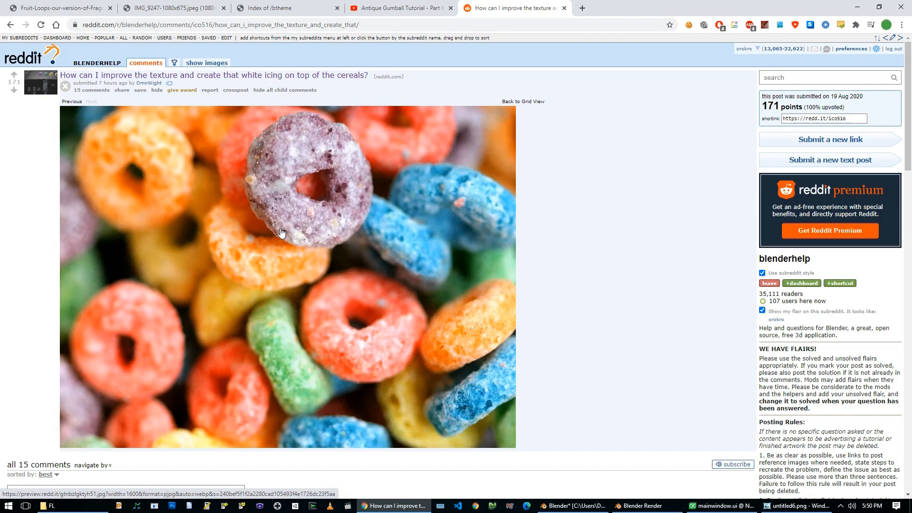
{"action": "left_click", "coordinate": [74, 103]}
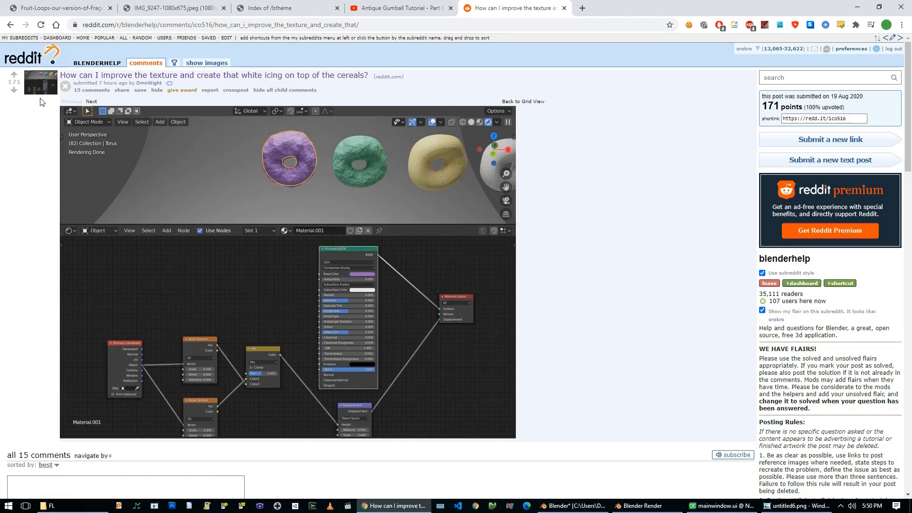
{"action": "left_click", "coordinate": [65, 86]}
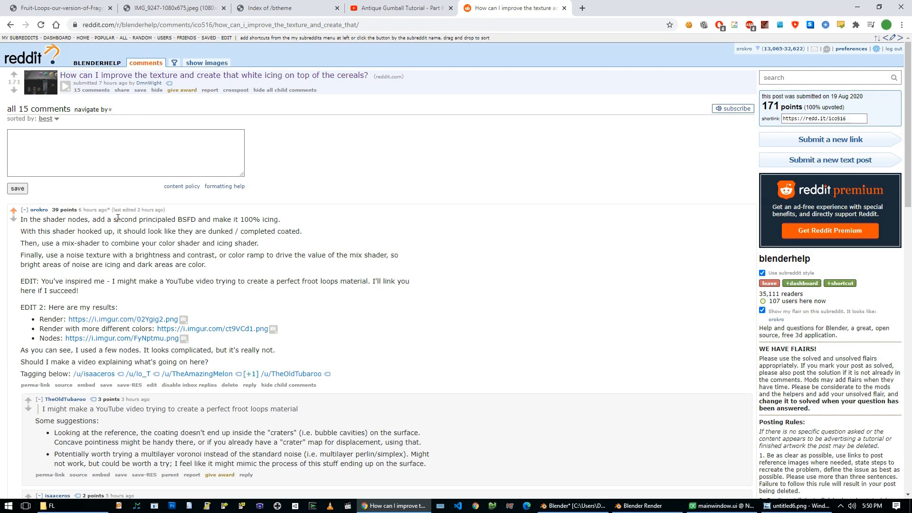
Read the top comment's advice on the icing shader and skim the replies below it
{"action": "triple_click", "coordinate": [104, 285]}
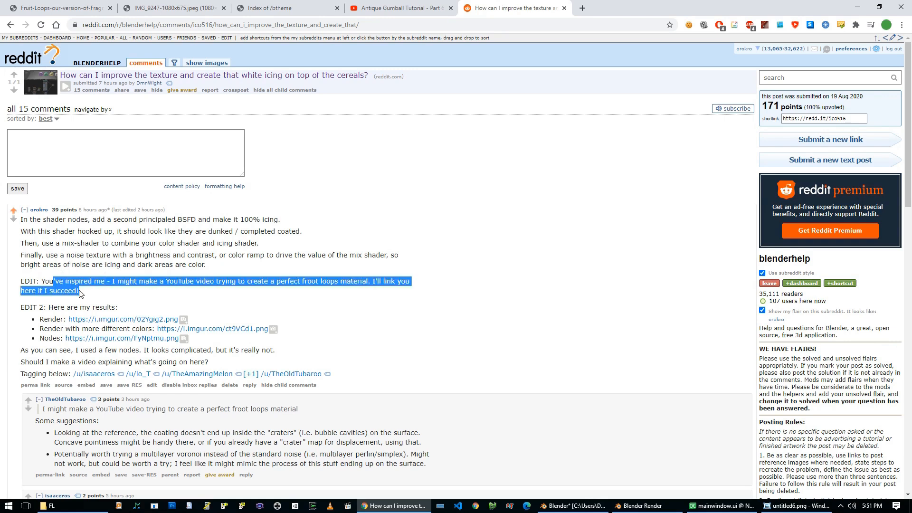
{"action": "left_click", "coordinate": [102, 298]}
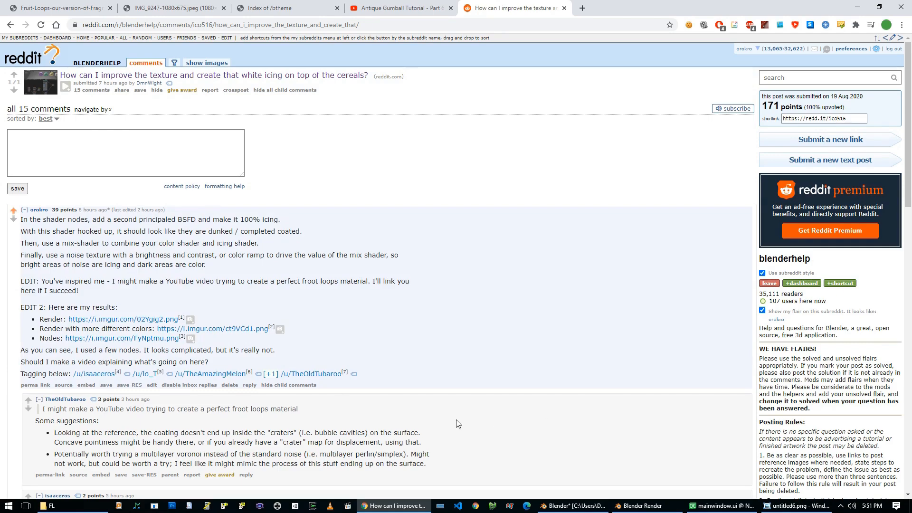
{"action": "scroll", "coordinate": [458, 328], "scroll_direction": "down", "scroll_amount": 6}
{"action": "scroll", "coordinate": [458, 327], "scroll_direction": "down", "scroll_amount": 5}
{"action": "scroll", "coordinate": [456, 331], "scroll_direction": "up", "scroll_amount": 12}
Switch to Blender and look over the finished cereal render and the complete Fruit Loops node tree
{"action": "left_click", "coordinate": [643, 506]}
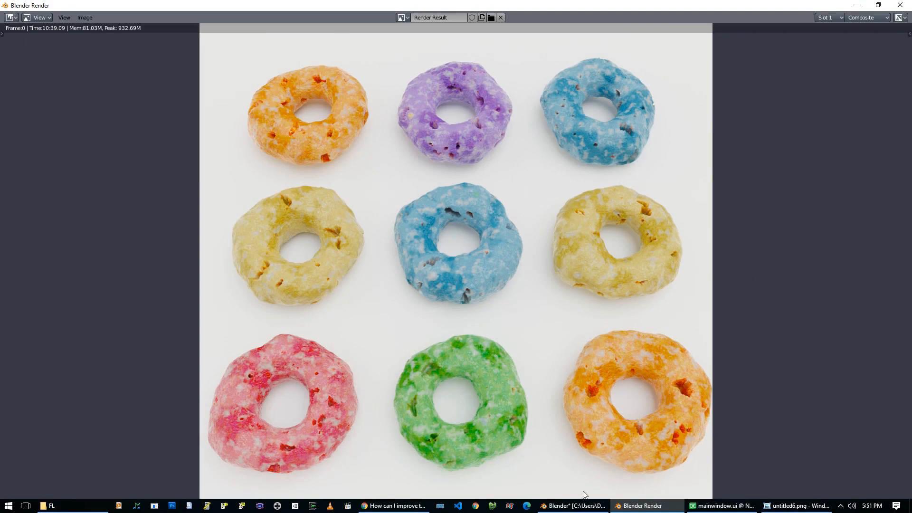
{"action": "left_click", "coordinate": [574, 506]}
{"action": "scroll", "coordinate": [510, 211], "scroll_direction": "down", "scroll_amount": 3}
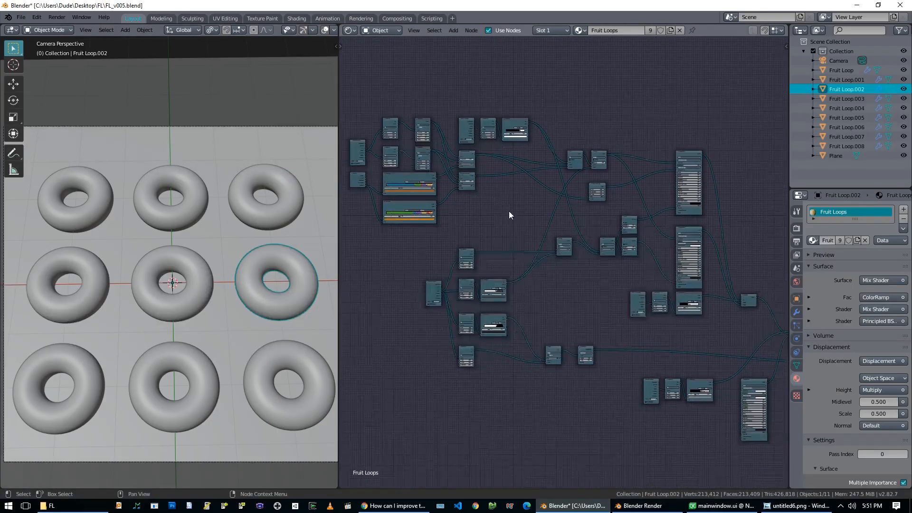
{"action": "scroll", "coordinate": [511, 225], "scroll_direction": "down", "scroll_amount": 2}
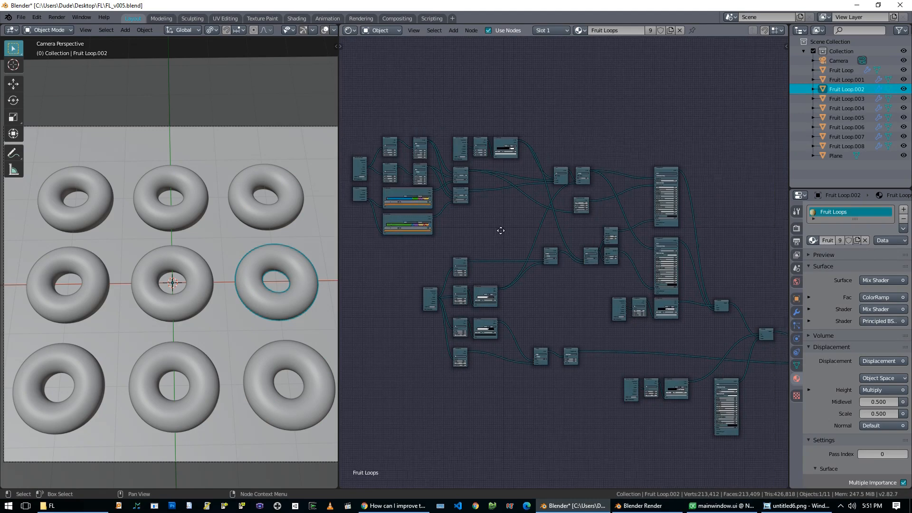
{"action": "scroll", "coordinate": [503, 221], "scroll_direction": "up", "scroll_amount": 1}
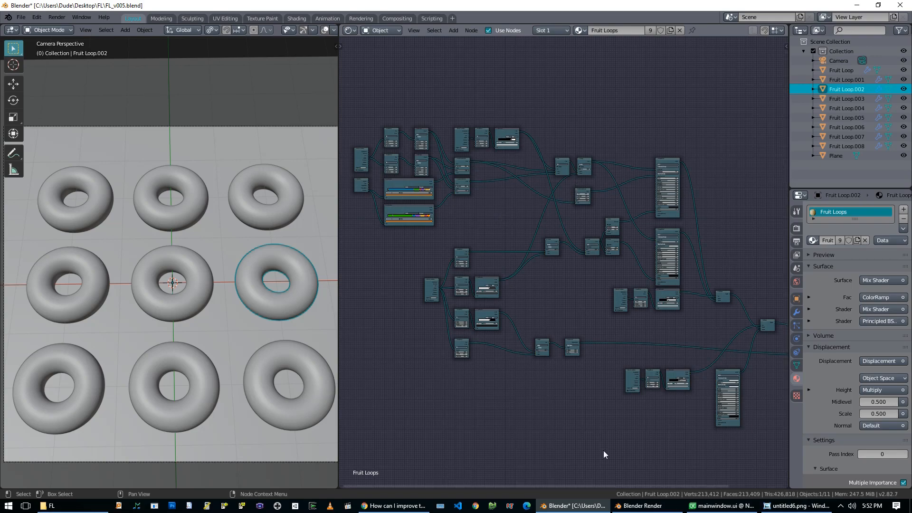
Switch to the browser and study the two reference photos of real fruit loop cereal
{"action": "key", "text": "alt+Tab"}
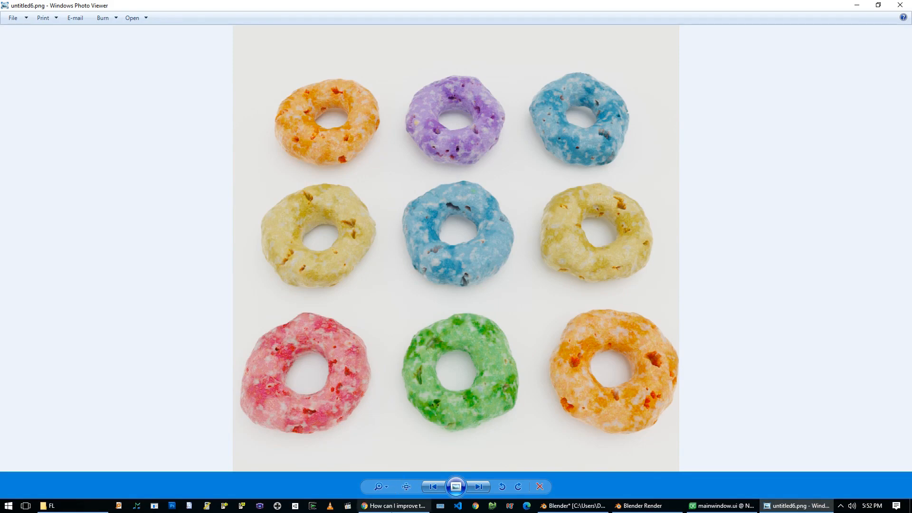
{"action": "left_click", "coordinate": [393, 506]}
{"action": "left_click", "coordinate": [67, 10]}
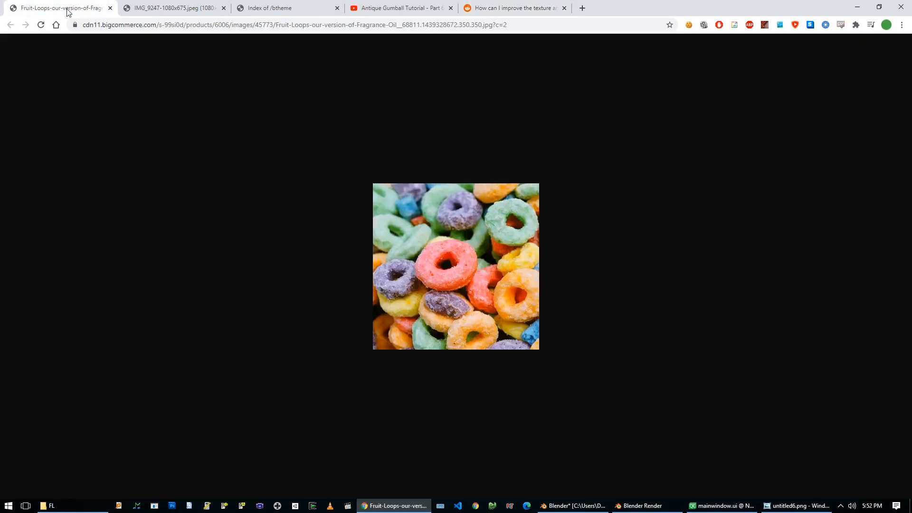
{"action": "left_click", "coordinate": [164, 9]}
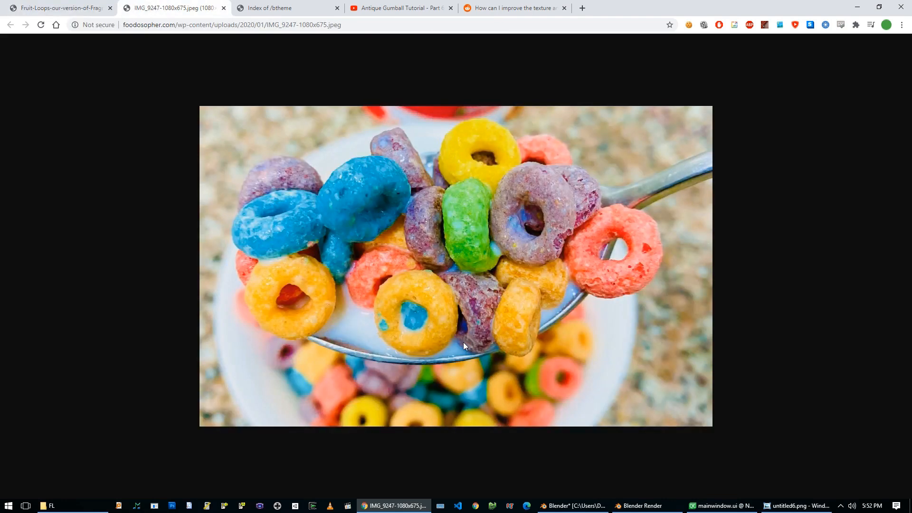
{"action": "left_click", "coordinate": [89, 9]}
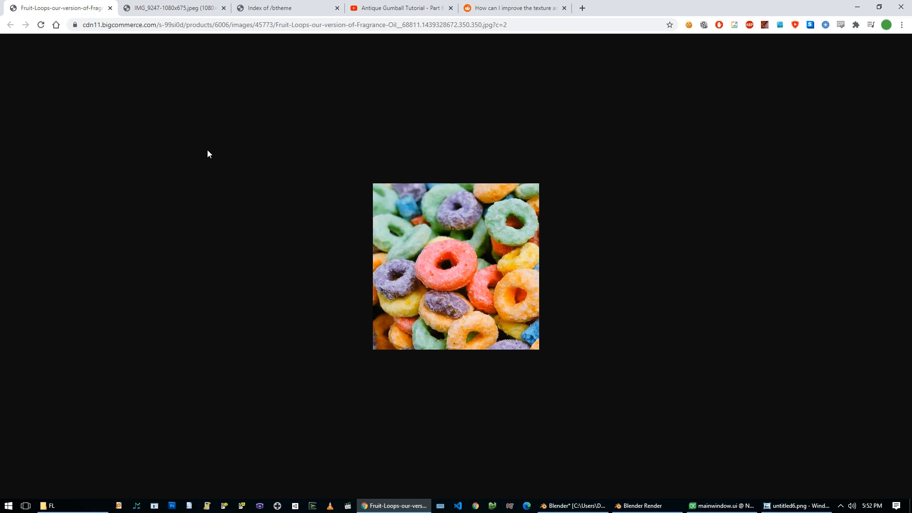
{"action": "left_click", "coordinate": [190, 7]}
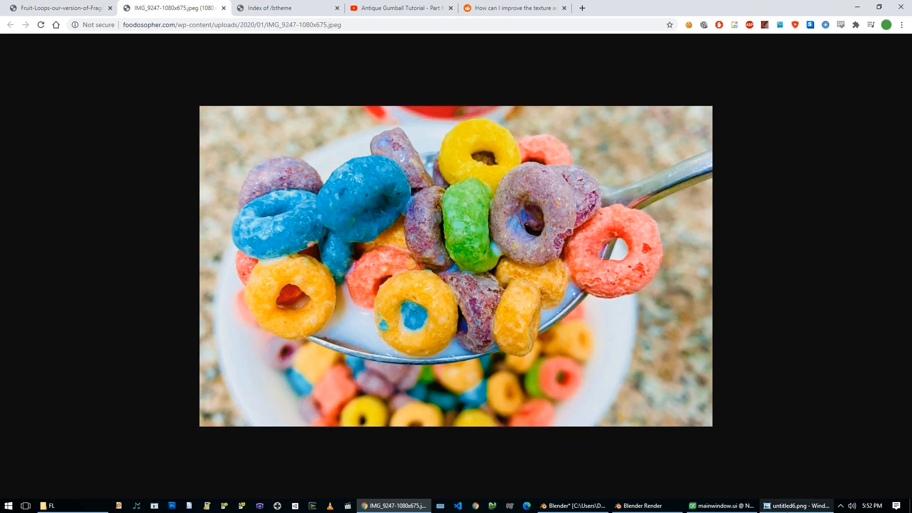
Switch to Windows Photo Viewer and compare the saved renders untitled4.png, untitled5.png and untitled6.png, and return to the browser
{"action": "left_click", "coordinate": [797, 505]}
{"action": "key", "text": "Right"}
{"action": "key", "text": "Left"}
{"action": "key", "text": "Left"}
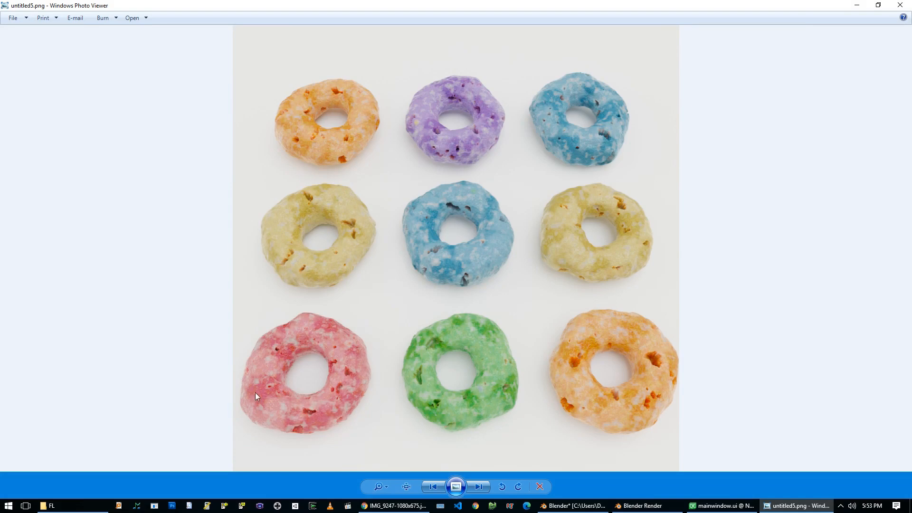
{"action": "key", "text": "Left"}
{"action": "key", "text": "Right"}
{"action": "key", "text": "alt+Tab"}
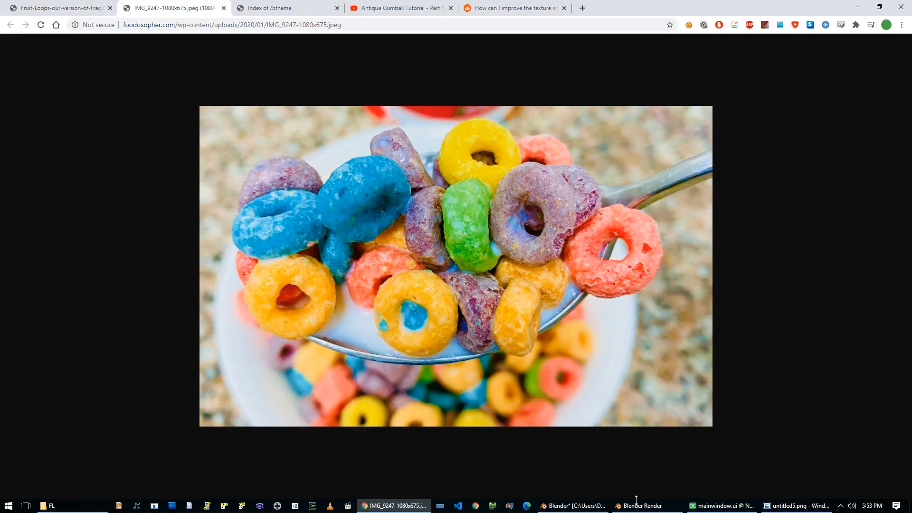
Switch to Blender, check the render result, and pick out the upper group of colour nodes in the Fruit Loops material
{"action": "left_click", "coordinate": [618, 505]}
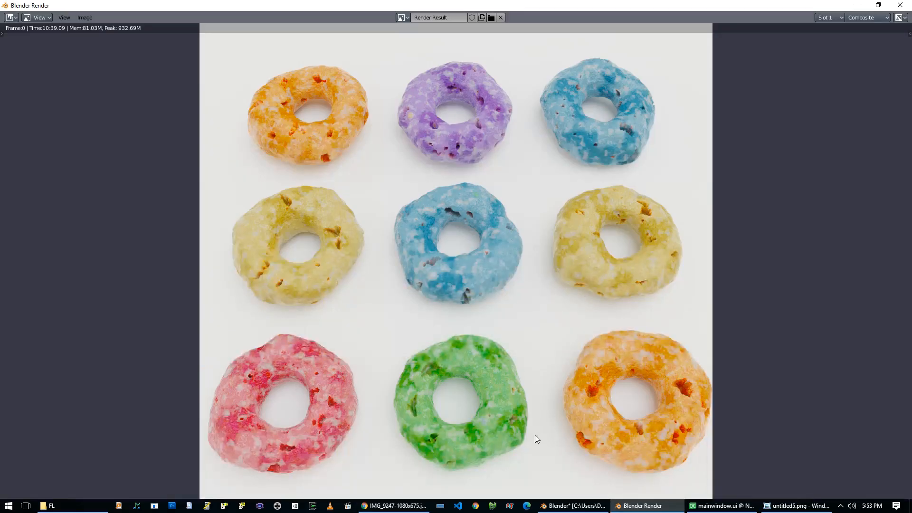
{"action": "left_click", "coordinate": [573, 506]}
{"action": "middle_click_drag", "start_coordinate": [486, 212], "coordinate": [524, 225]}
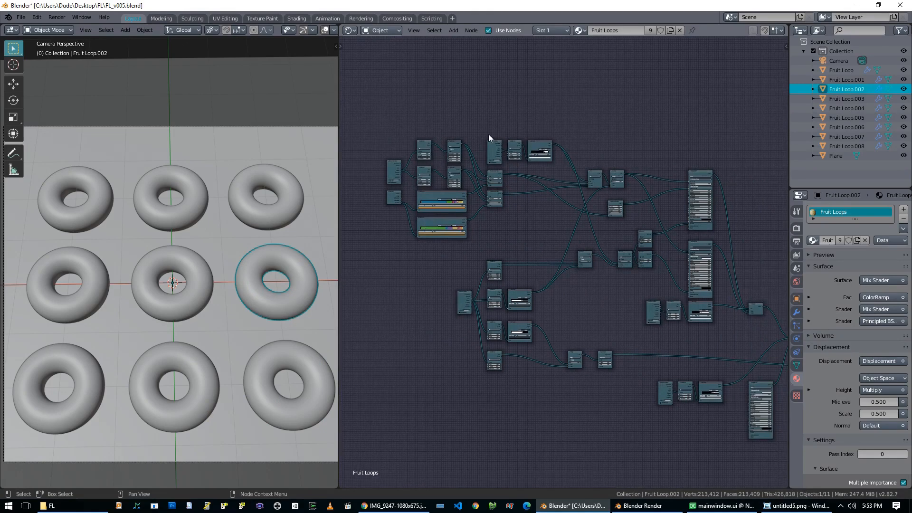
{"action": "left_click_drag", "start_coordinate": [387, 112], "coordinate": [537, 236]}
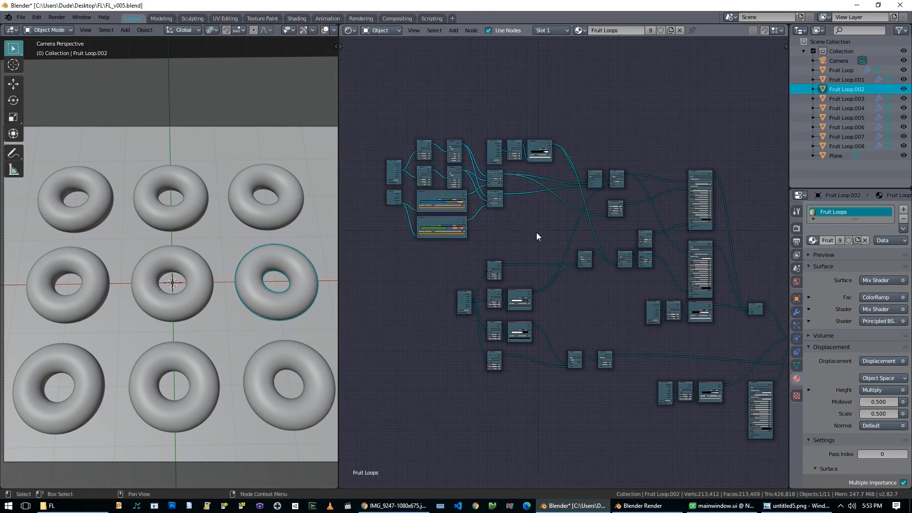
{"action": "key", "text": "g"}
{"action": "right_click", "coordinate": [518, 230]}
{"action": "key", "text": "alt+a"}
Pick out the separate texture coordinate and noise node group below the colour nodes, leaving its position as is
{"action": "key", "text": "b"}
{"action": "left_click_drag", "start_coordinate": [438, 247], "coordinate": [520, 405]}
{"action": "key", "text": "g"}
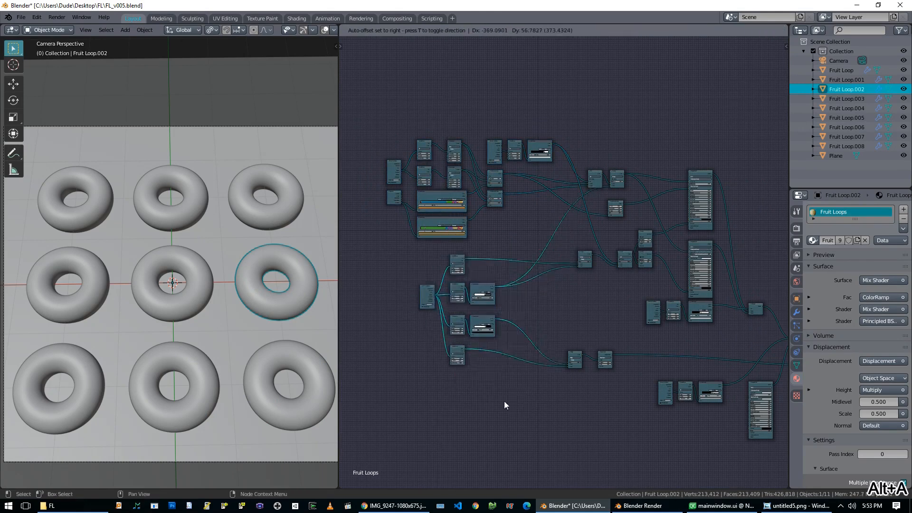
{"action": "right_click", "coordinate": [508, 406]}
Pick out the bottom node group with the extra Principled BSDF and ColorRamp feeding the last Mix Shader, without moving it
{"action": "middle_click_drag", "start_coordinate": [636, 388], "coordinate": [481, 358]}
{"action": "key", "text": "b"}
{"action": "left_click_drag", "start_coordinate": [491, 341], "coordinate": [623, 411]}
{"action": "key", "text": "g"}
{"action": "right_click", "coordinate": [597, 431]}
{"action": "key", "text": "alt+a"}
{"action": "key", "text": "b"}
{"action": "left_click_drag", "start_coordinate": [486, 341], "coordinate": [618, 420]}
{"action": "key", "text": "g"}
{"action": "right_click", "coordinate": [648, 473]}
Examine the two central Principled BSDF shaders and the noise-driven ColorRamp that mixes them
{"action": "middle_click_drag", "start_coordinate": [496, 407], "coordinate": [530, 395]}
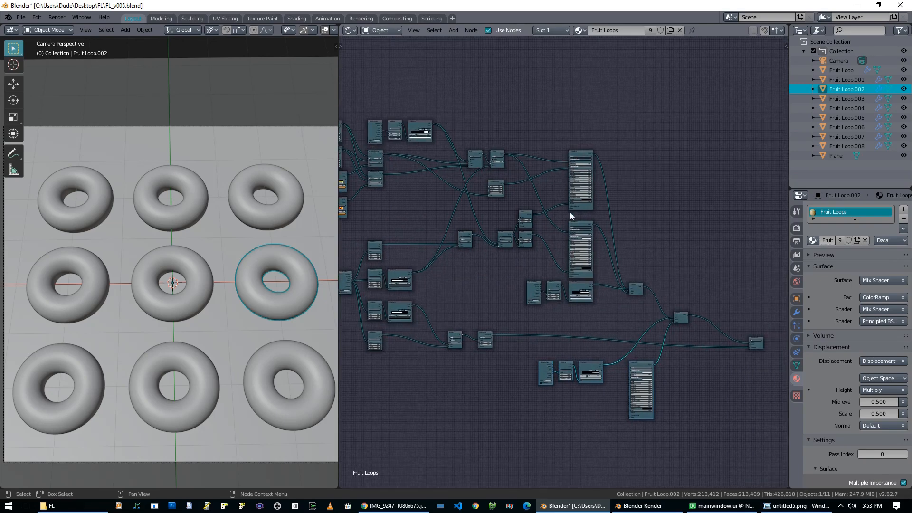
{"action": "scroll", "coordinate": [570, 215], "scroll_direction": "up", "scroll_amount": 6}
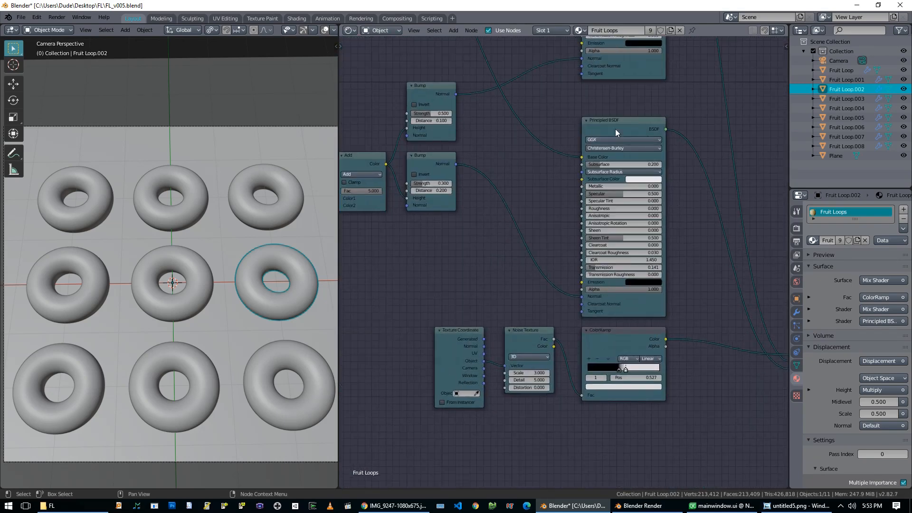
{"action": "scroll", "coordinate": [624, 69], "scroll_direction": "down", "scroll_amount": 6}
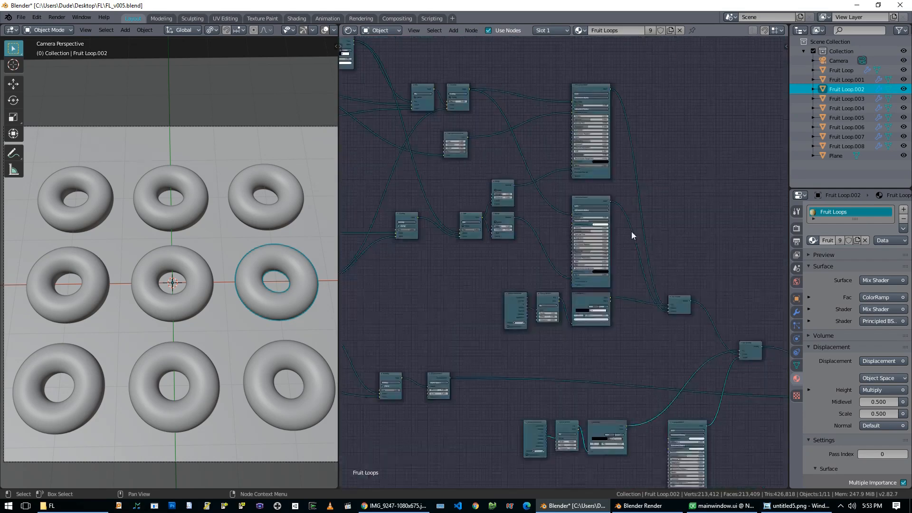
{"action": "scroll", "coordinate": [632, 232], "scroll_direction": "down", "scroll_amount": 2}
{"action": "middle_click_drag", "start_coordinate": [569, 339], "coordinate": [577, 294]}
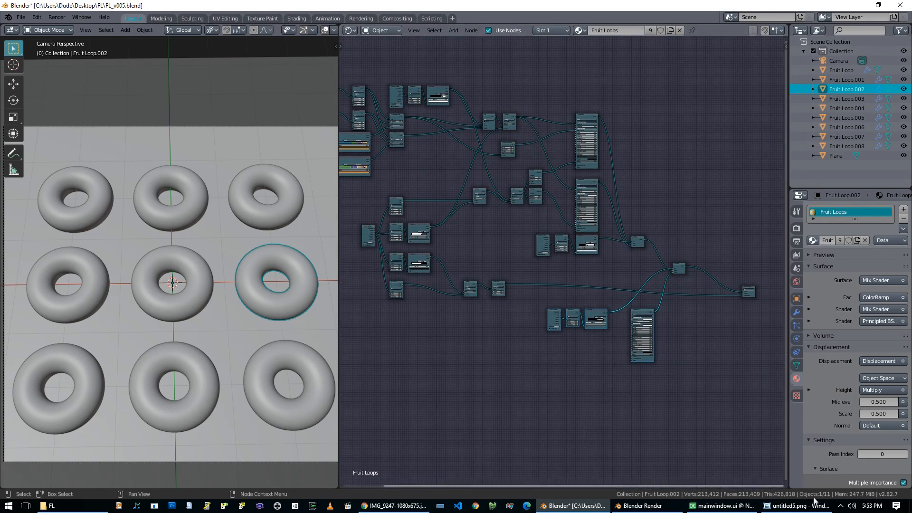
Switch to Windows Photo Viewer, compare untitled4.png with untitled5.png, and return to the node tree in Blender
{"action": "left_click", "coordinate": [796, 507]}
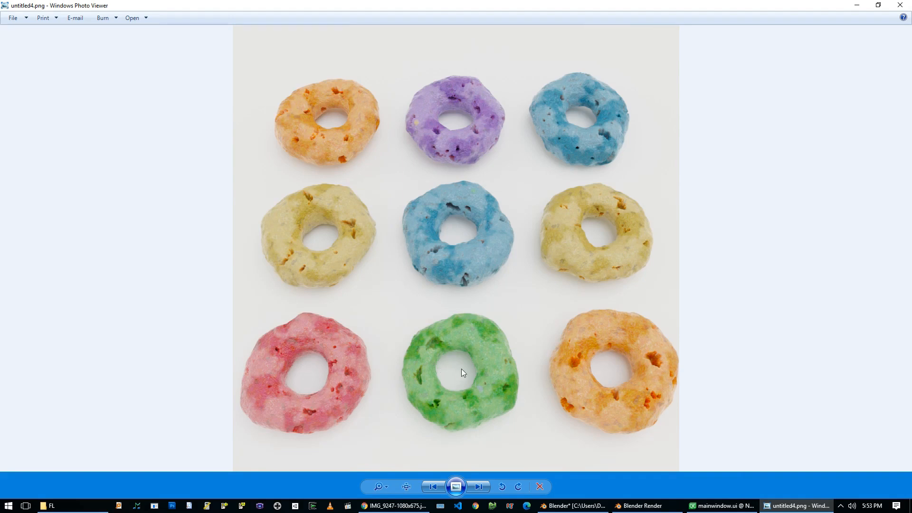
{"action": "key", "text": "Right"}
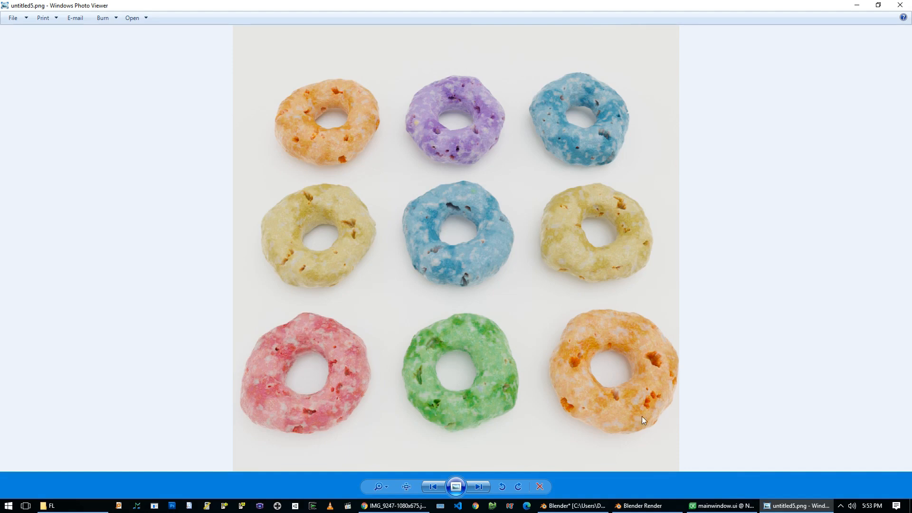
{"action": "key", "text": "alt+Tab"}
{"action": "middle_click_drag", "start_coordinate": [517, 367], "coordinate": [628, 415]}
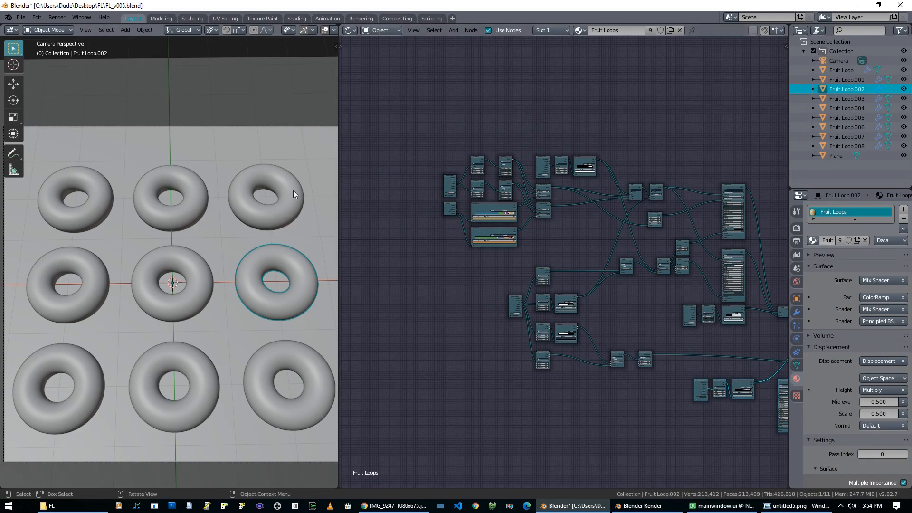
Inspect the scene from outside the camera view, checking the ground plane and the central fruit loop
{"action": "key", "text": "KP_7"}
{"action": "scroll", "coordinate": [153, 327], "scroll_direction": "down", "scroll_amount": 5}
{"action": "middle_click_drag", "start_coordinate": [152, 327], "coordinate": [162, 278]}
{"action": "scroll", "coordinate": [162, 279], "scroll_direction": "up", "scroll_amount": 2}
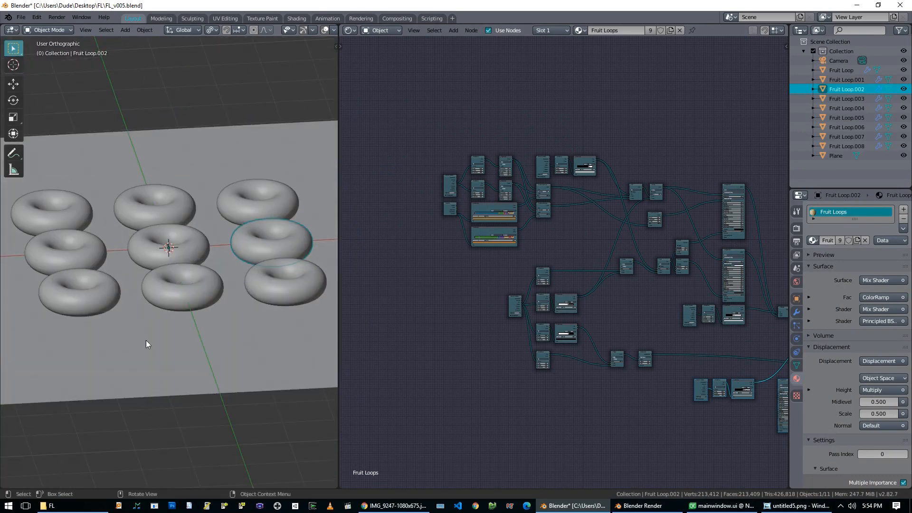
{"action": "left_click", "coordinate": [146, 341]}
{"action": "scroll", "coordinate": [160, 346], "scroll_direction": "down", "scroll_amount": 5}
{"action": "key", "text": "g"}
{"action": "right_click", "coordinate": [124, 287]}
{"action": "middle_click_drag", "start_coordinate": [124, 287], "coordinate": [207, 309]}
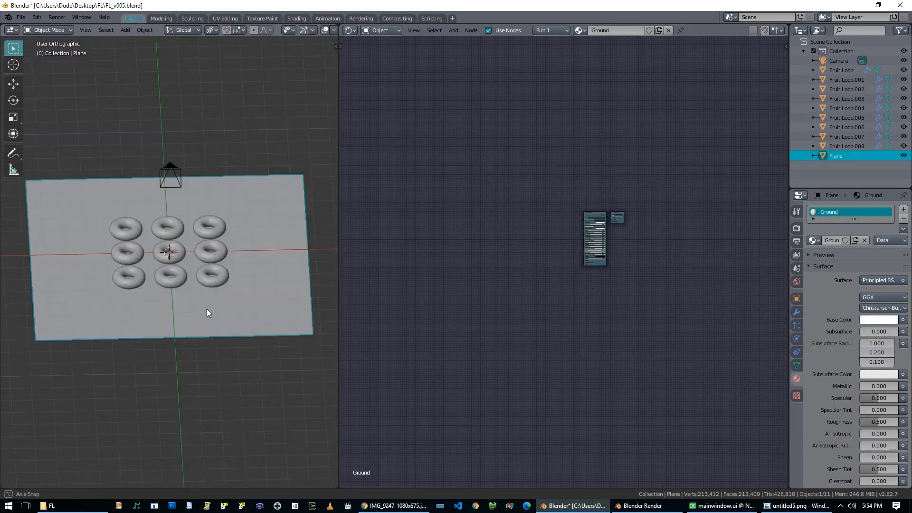
{"action": "scroll", "coordinate": [206, 309], "scroll_direction": "up", "scroll_amount": 6}
{"action": "left_click", "coordinate": [191, 263]}
{"action": "middle_click_drag", "start_coordinate": [207, 295], "coordinate": [182, 287]}
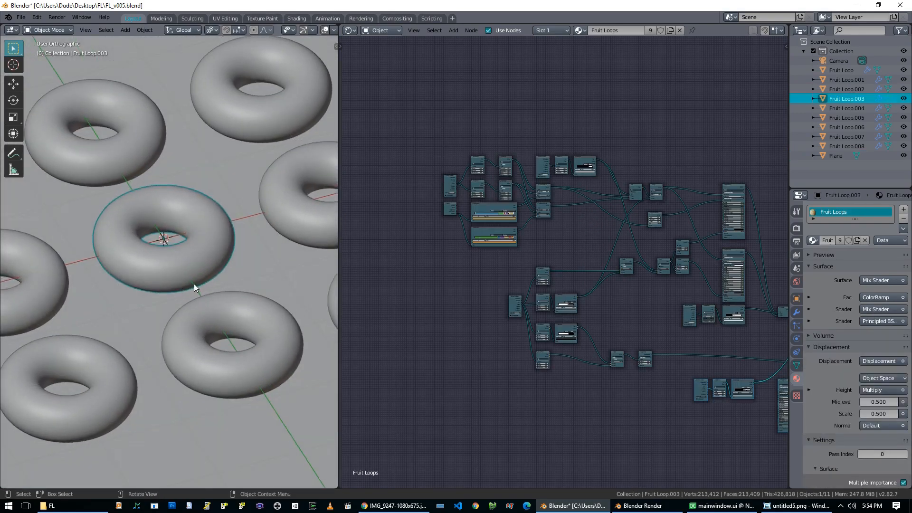
Add a torus mesh at the scene centre, expand its creation settings, and delete it
{"action": "scroll", "coordinate": [193, 284], "scroll_direction": "down", "scroll_amount": 5}
{"action": "key", "text": "shift+a"}
{"action": "mouse_move", "coordinate": [196, 326]}
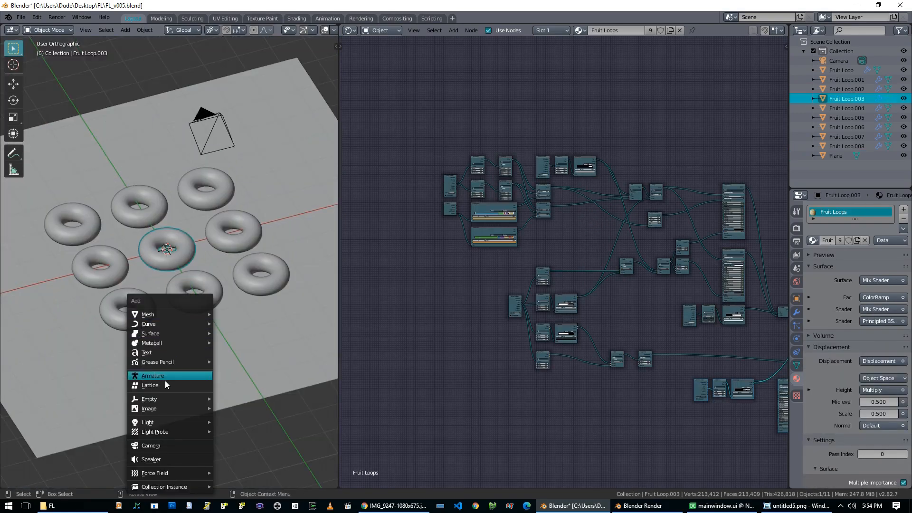
{"action": "mouse_move", "coordinate": [167, 315]}
{"action": "left_click", "coordinate": [256, 161]}
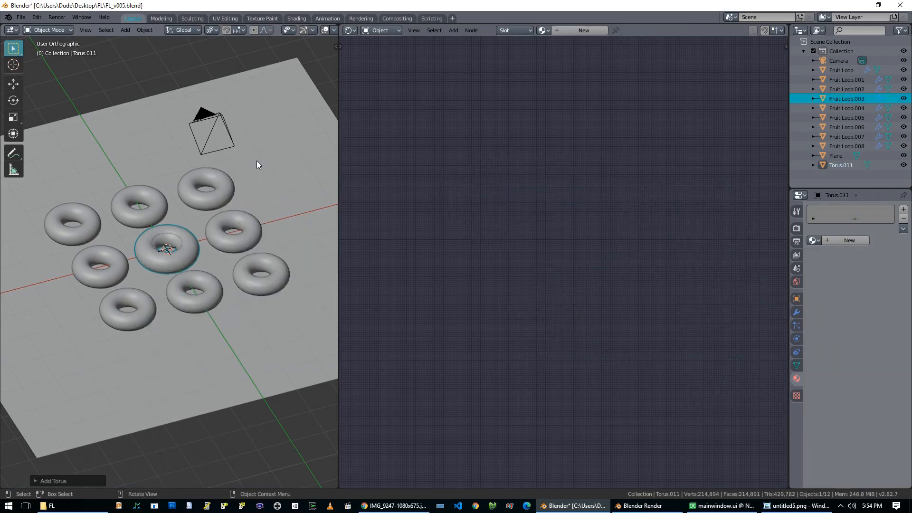
{"action": "left_click", "coordinate": [50, 480]}
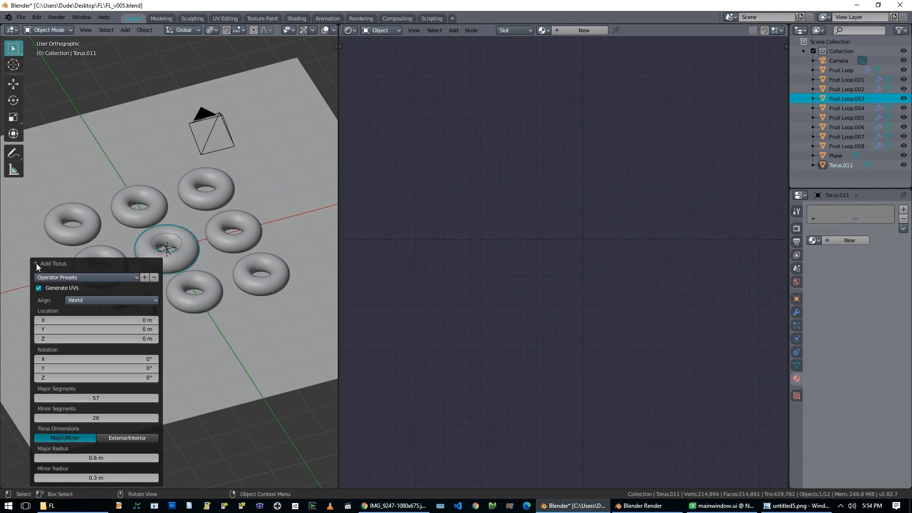
{"action": "key", "text": "x"}
{"action": "left_click", "coordinate": [193, 253]}
Select the central fruit loop and bring its whole Fruit Loops node tree into view
{"action": "scroll", "coordinate": [186, 257], "scroll_direction": "up", "scroll_amount": 4}
{"action": "middle_click_drag", "start_coordinate": [189, 270], "coordinate": [312, 246]}
{"action": "left_click", "coordinate": [231, 257]}
{"action": "scroll", "coordinate": [497, 337], "scroll_direction": "down", "scroll_amount": 3}
{"action": "middle_click_drag", "start_coordinate": [509, 352], "coordinate": [452, 368]}
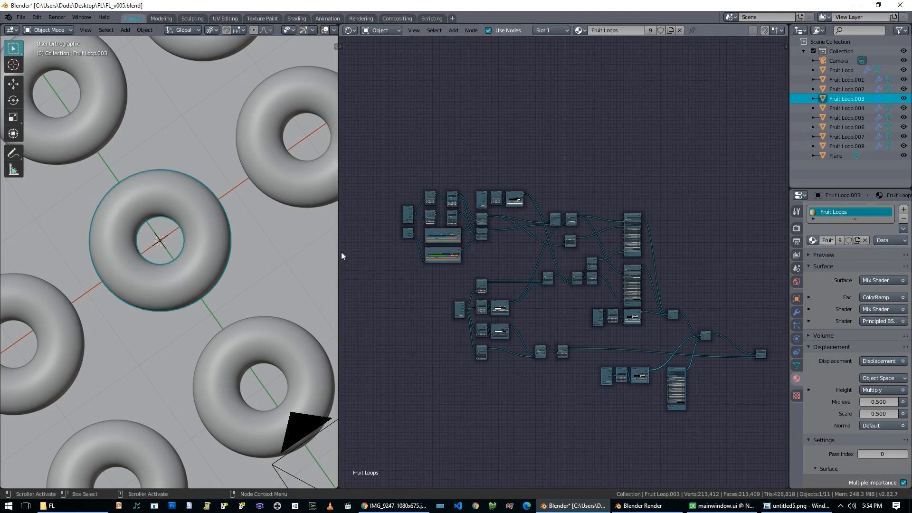
Examine the lower part of the Fruit Loops node tree, from the Principled BSDF nodes to the Multiply and Displacement nodes
{"action": "middle_click_drag", "start_coordinate": [332, 252], "coordinate": [167, 209]}
{"action": "middle_click_drag", "start_coordinate": [733, 266], "coordinate": [698, 249]}
{"action": "scroll", "coordinate": [697, 245], "scroll_direction": "up", "scroll_amount": 6}
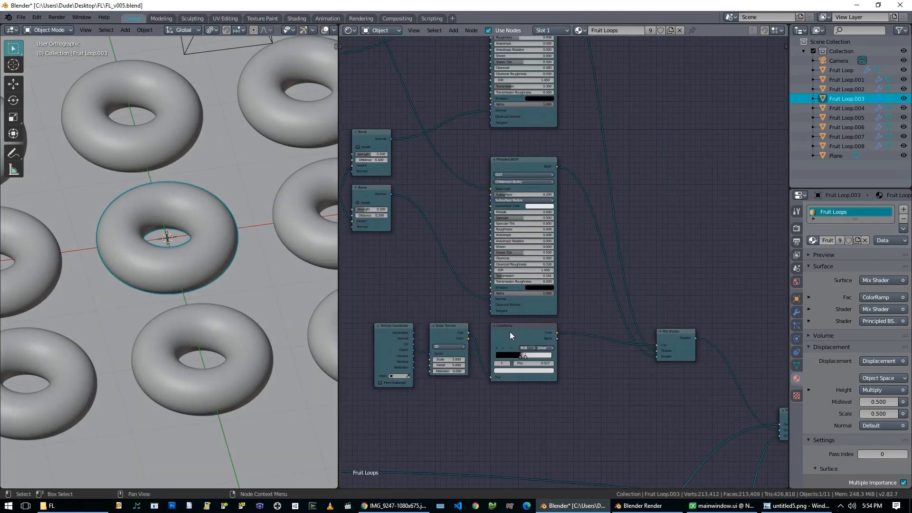
{"action": "middle_click_drag", "start_coordinate": [658, 365], "coordinate": [554, 156]}
{"action": "middle_click_drag", "start_coordinate": [550, 283], "coordinate": [719, 297]}
{"action": "middle_click_drag", "start_coordinate": [489, 238], "coordinate": [689, 240]}
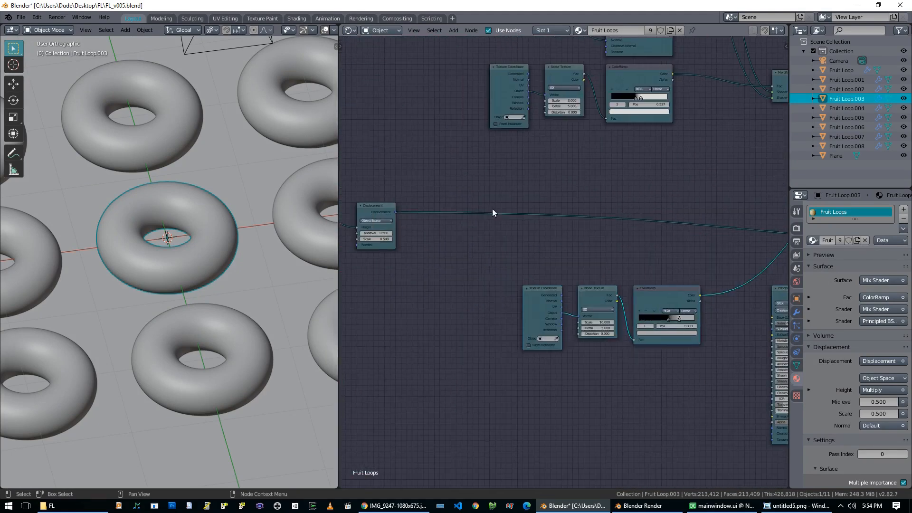
{"action": "middle_click_drag", "start_coordinate": [475, 214], "coordinate": [708, 214]}
{"action": "middle_click_drag", "start_coordinate": [679, 258], "coordinate": [642, 271]}
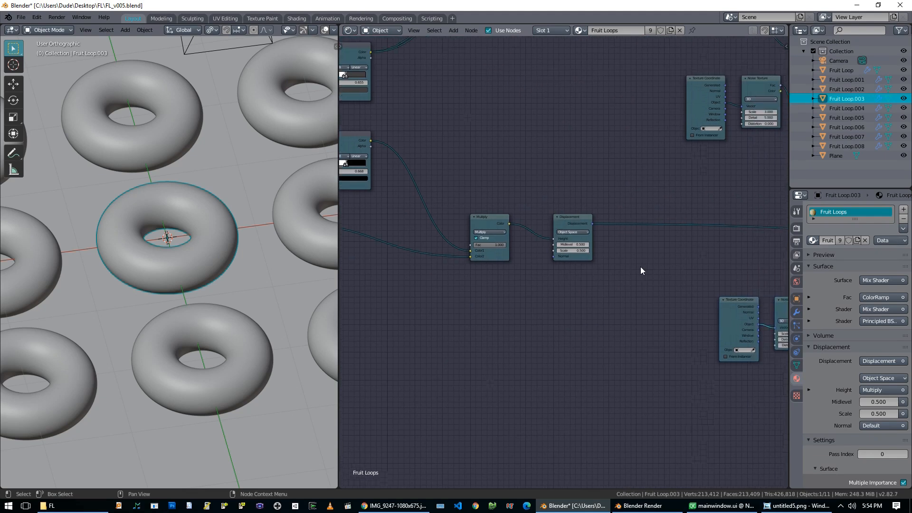
Show the scene's Cycles render and sampling settings and return to the Displacement node in the node tree
{"action": "left_click", "coordinate": [797, 229]}
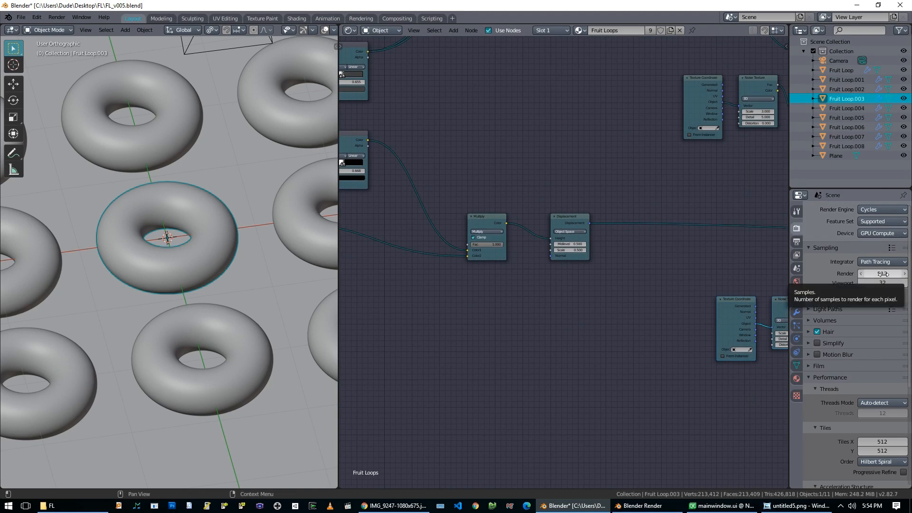
{"action": "middle_click_drag", "start_coordinate": [694, 352], "coordinate": [598, 369]}
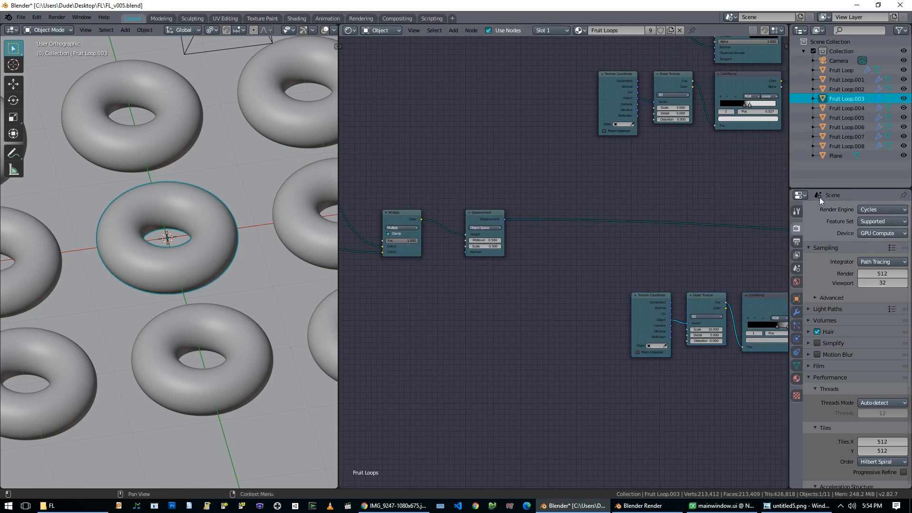
{"action": "middle_click_drag", "start_coordinate": [477, 313], "coordinate": [589, 308]}
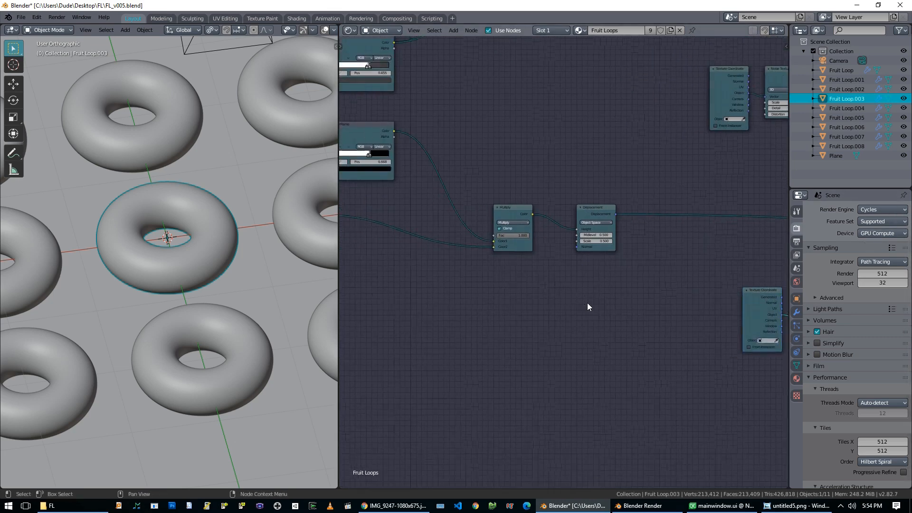
Inspect the grid of fruit loops in the scene and compare it with the untitled5.png render in Windows Photo Viewer
{"action": "scroll", "coordinate": [180, 276], "scroll_direction": "down", "scroll_amount": 1}
{"action": "scroll", "coordinate": [181, 274], "scroll_direction": "down", "scroll_amount": 3}
{"action": "mouse_move", "coordinate": [221, 269]}
{"action": "middle_mouse_down"}
{"action": "mouse_move", "coordinate": [209, 343]}
{"action": "mouse_move", "coordinate": [223, 264]}
{"action": "middle_mouse_up"}
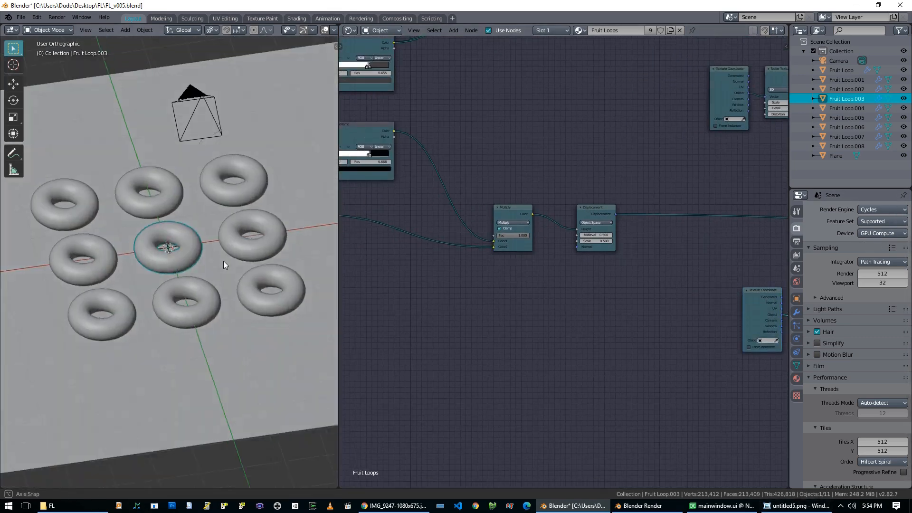
{"action": "scroll", "coordinate": [221, 265], "scroll_direction": "up", "scroll_amount": 3}
{"action": "left_click", "coordinate": [785, 506]}
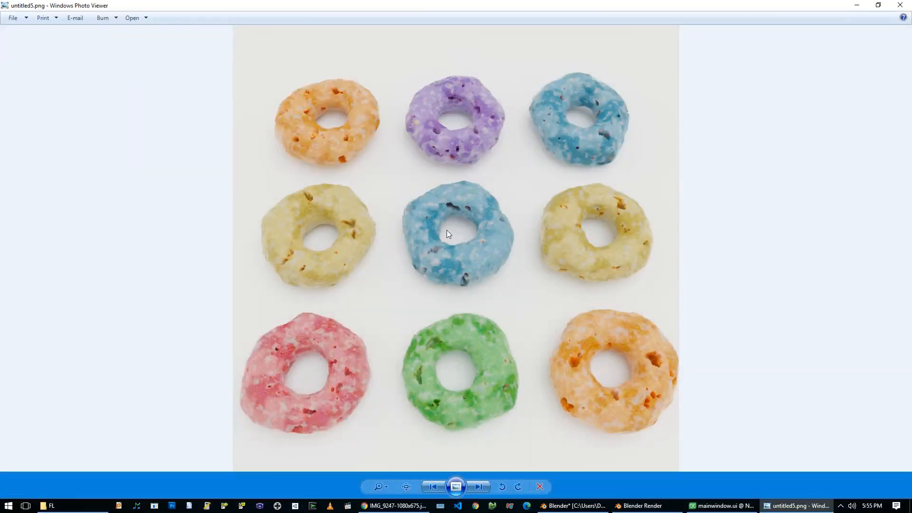
{"action": "left_click", "coordinate": [829, 508]}
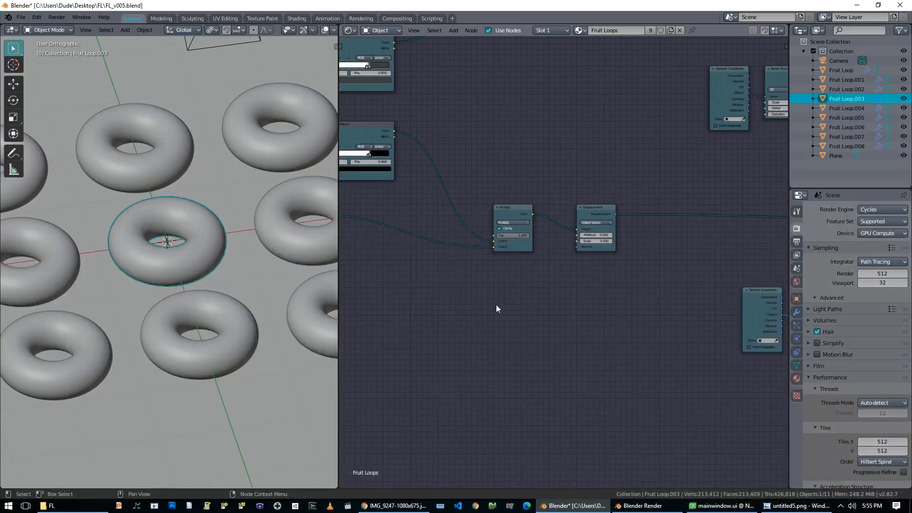
Examine the Noise Texture and ColorRamp nodes feeding the displacement, and bring the colour nodes above them into view
{"action": "middle_click_drag", "start_coordinate": [502, 308], "coordinate": [578, 324]}
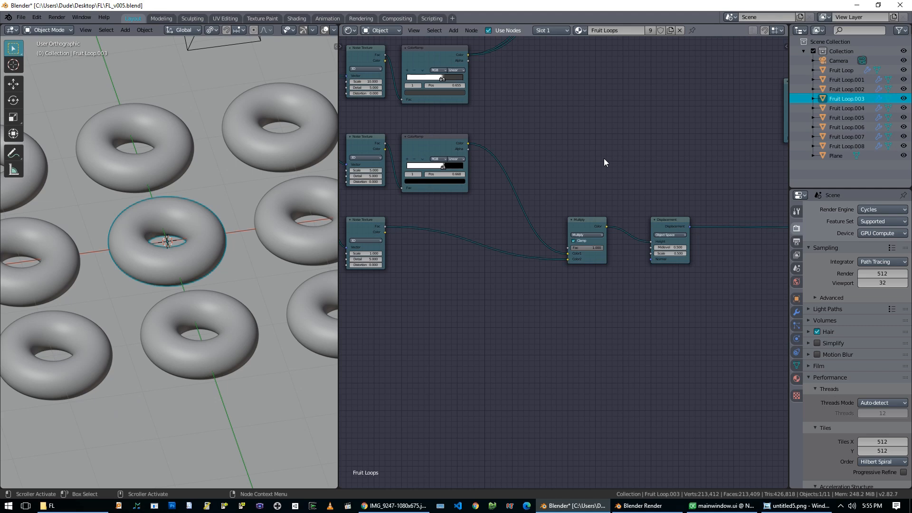
{"action": "middle_click_drag", "start_coordinate": [566, 149], "coordinate": [613, 184]}
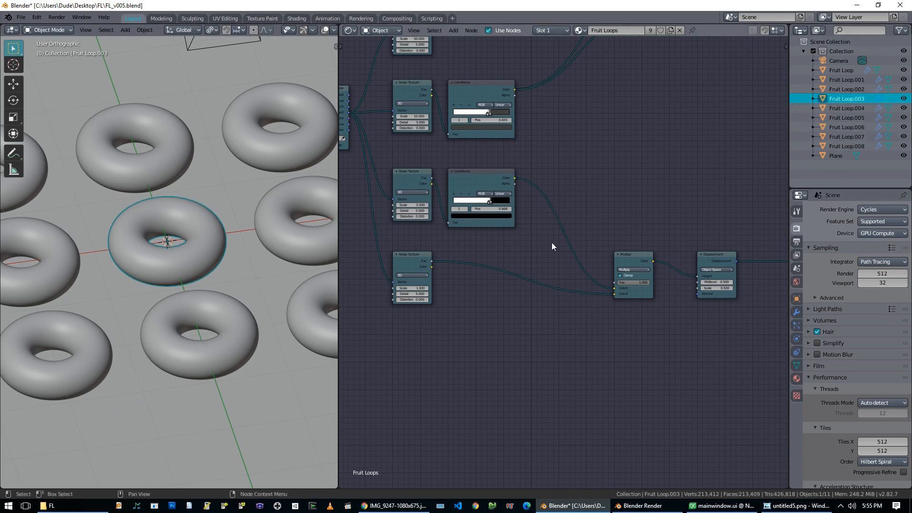
{"action": "scroll", "coordinate": [653, 435], "scroll_direction": "down", "scroll_amount": 9}
{"action": "middle_click_drag", "start_coordinate": [477, 357], "coordinate": [518, 412]}
{"action": "scroll", "coordinate": [540, 423], "scroll_direction": "up", "scroll_amount": 3}
{"action": "middle_click_drag", "start_coordinate": [449, 311], "coordinate": [445, 357]}
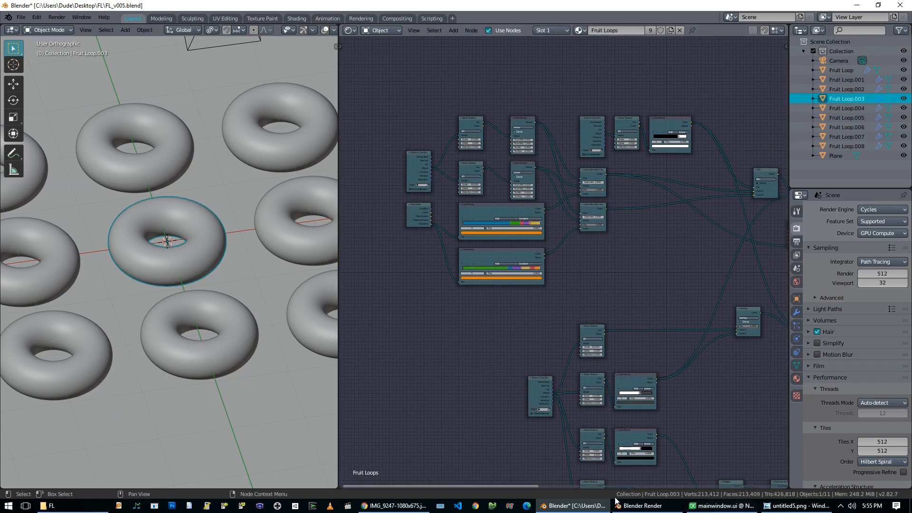
Switch to Chrome, show the index page with the tealishious theme files, check the Blender render window, and return to the node tree
{"action": "left_click", "coordinate": [395, 505]}
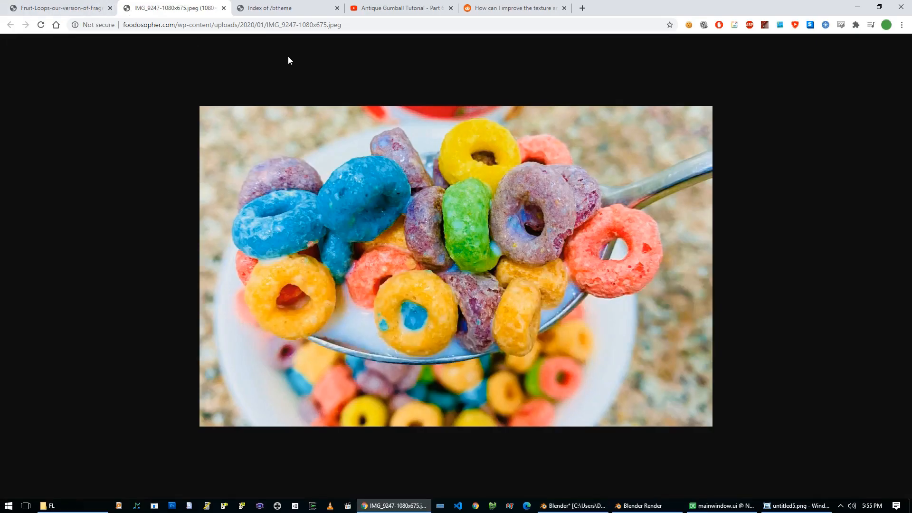
{"action": "left_click", "coordinate": [259, 8]}
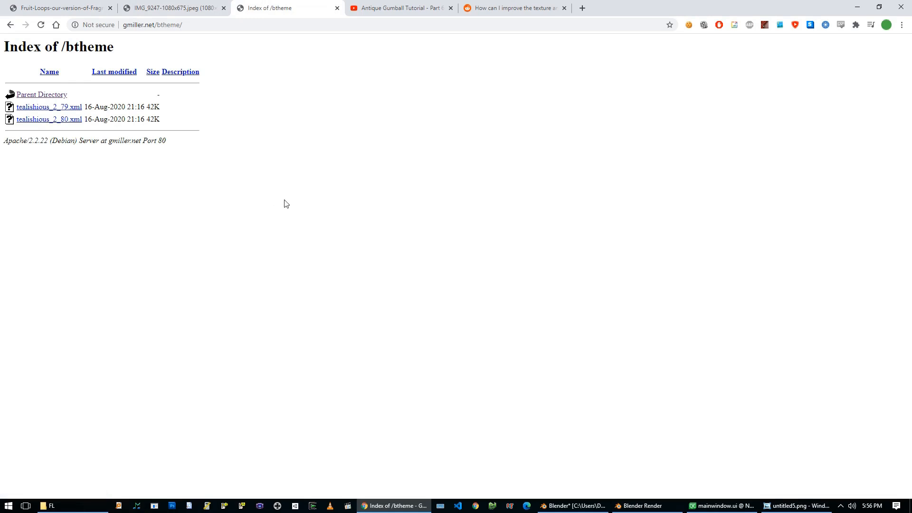
{"action": "left_click", "coordinate": [639, 506]}
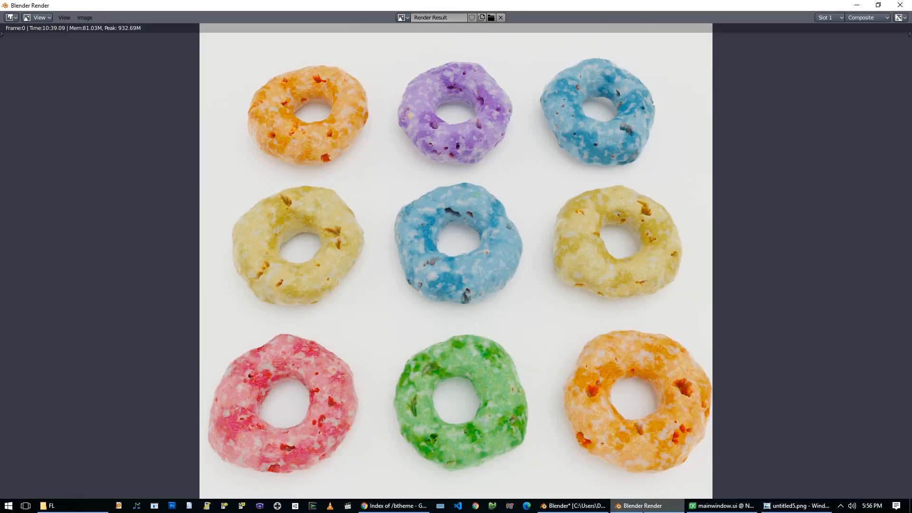
{"action": "left_click", "coordinate": [573, 506]}
{"action": "middle_click_drag", "start_coordinate": [420, 292], "coordinate": [414, 342]}
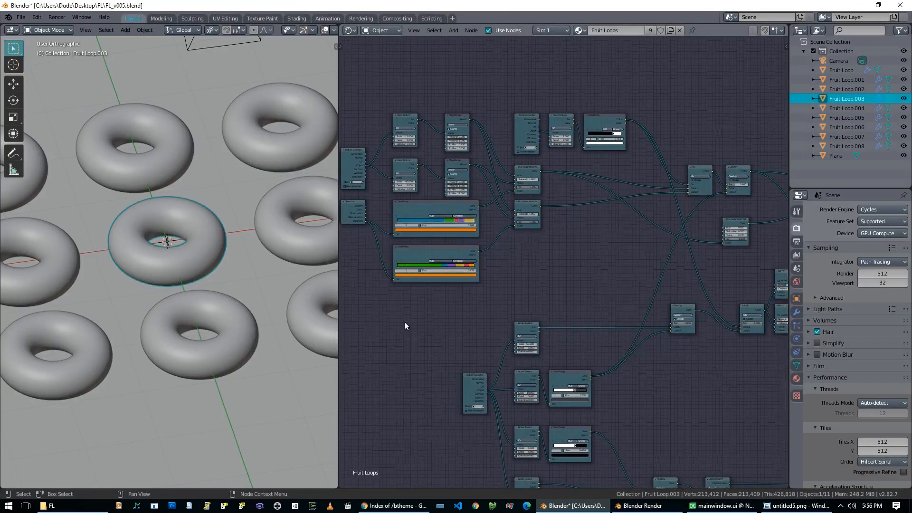
Open the theme settings in Preferences, move that window clear of the screen edge, and expand the Node Editor theme options
{"action": "left_click", "coordinate": [36, 18]}
{"action": "left_click", "coordinate": [68, 153]}
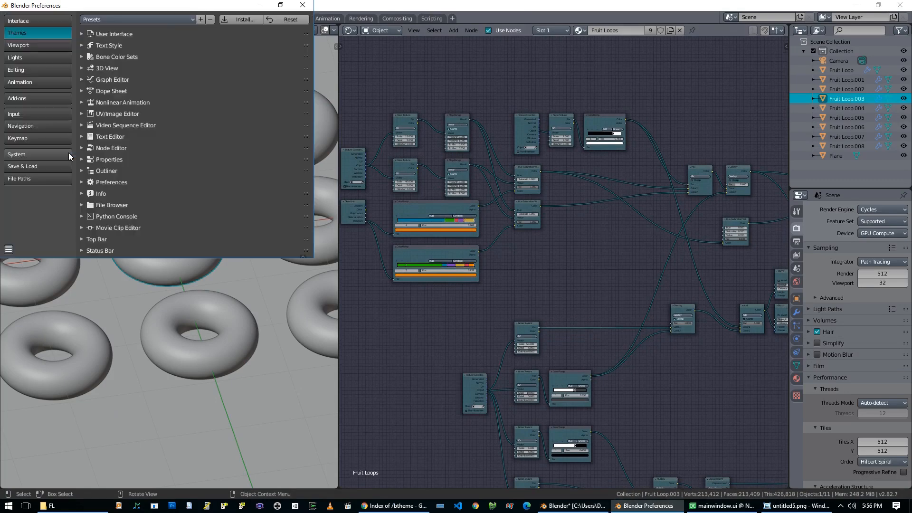
{"action": "left_click_drag", "start_coordinate": [161, 7], "coordinate": [151, 64]}
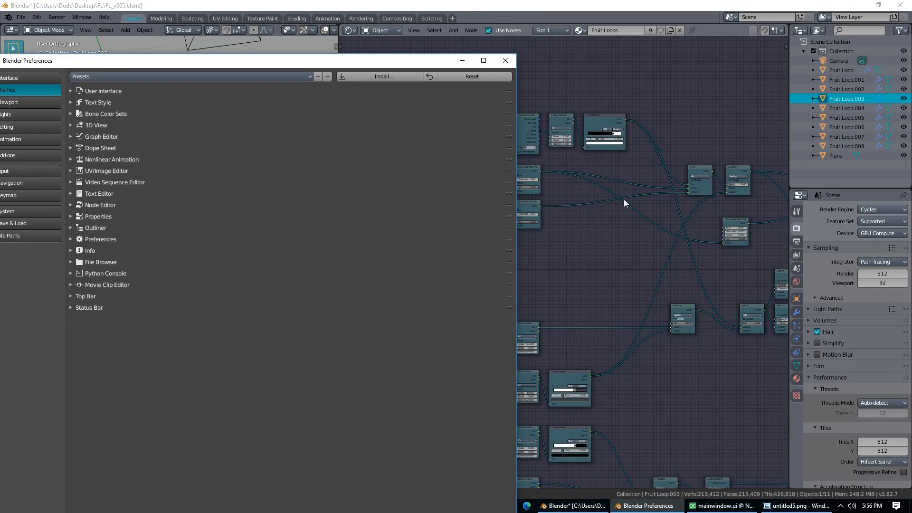
{"action": "left_click_drag", "start_coordinate": [207, 59], "coordinate": [250, 38]}
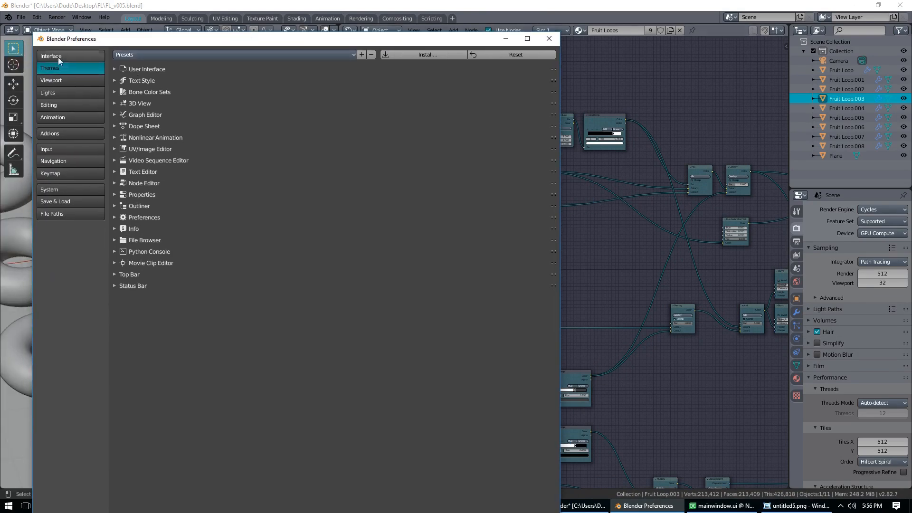
{"action": "mouse_move", "coordinate": [125, 43]}
{"action": "left_mouse_down"}
{"action": "mouse_move", "coordinate": [125, 132]}
{"action": "mouse_move", "coordinate": [114, 55]}
{"action": "left_mouse_up"}
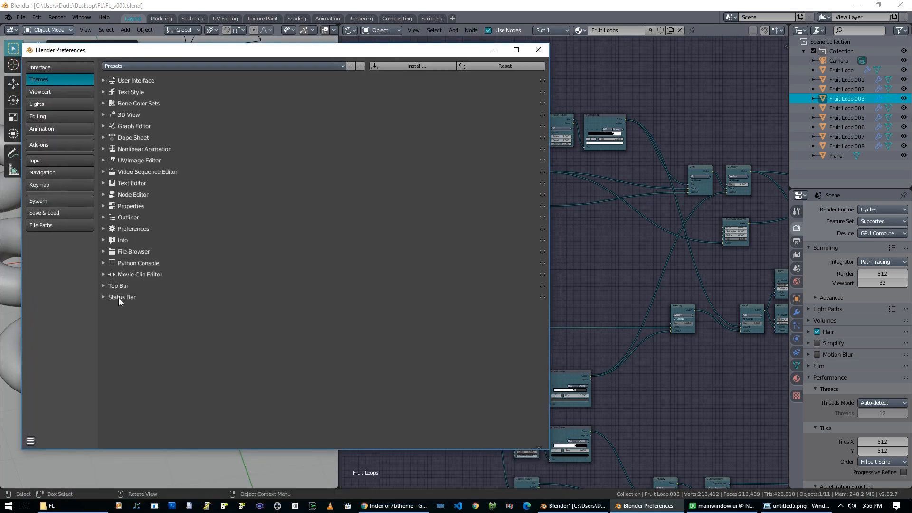
{"action": "left_click", "coordinate": [111, 197]}
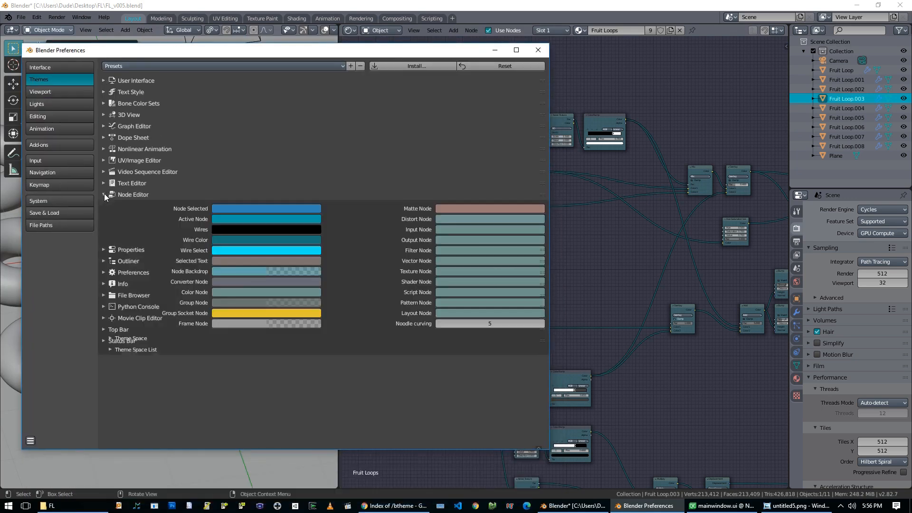
{"action": "scroll", "coordinate": [236, 316], "scroll_direction": "down", "scroll_amount": 1}
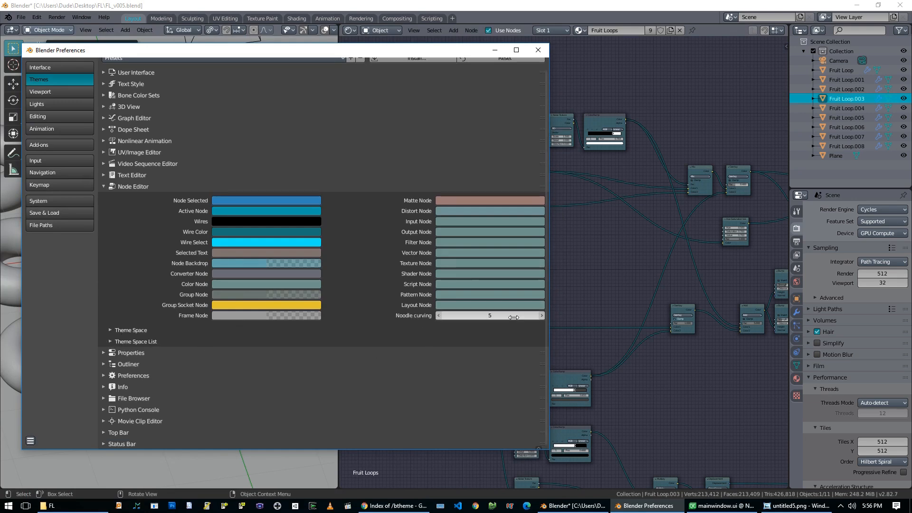
Narrow the Preferences window to uncover the node tree and set Noodle curving to 0
{"action": "left_click_drag", "start_coordinate": [546, 305], "coordinate": [417, 304]}
{"action": "left_click", "coordinate": [345, 316]}
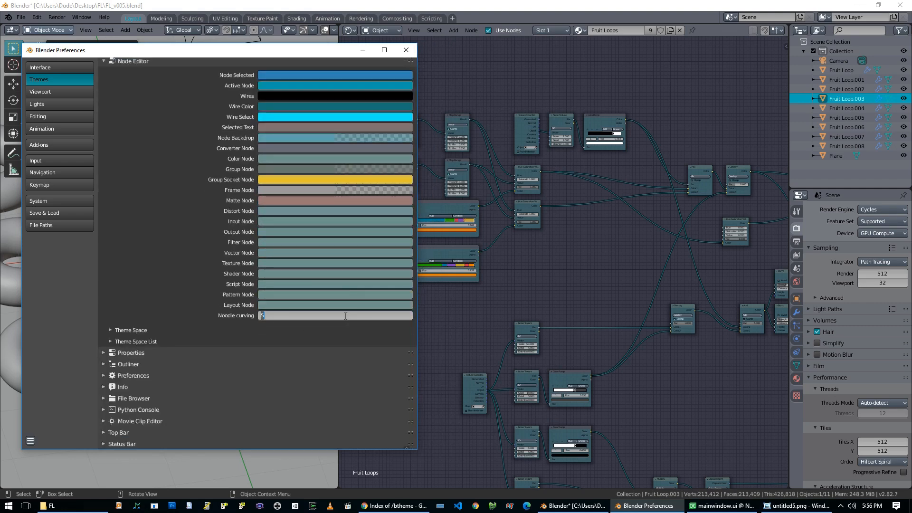
{"action": "key", "text": "Return"}
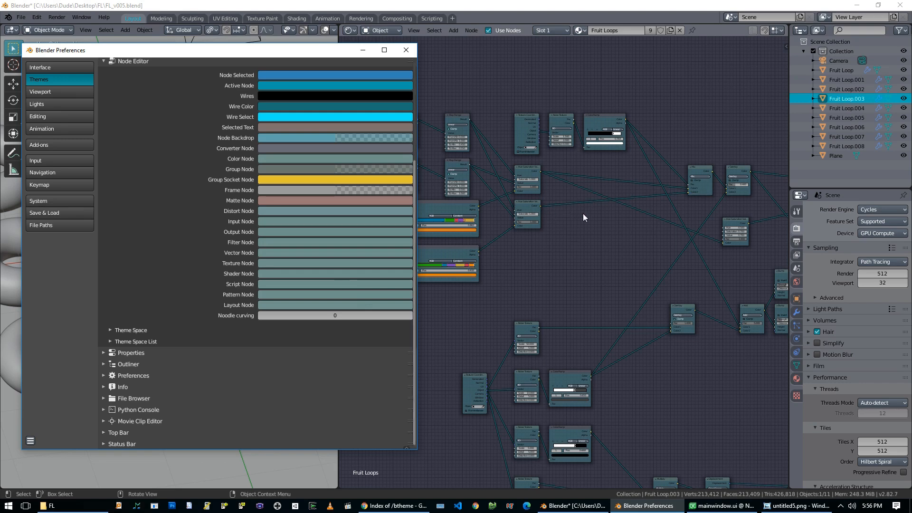
Set the Node Editor theme's Noodle curving to 5
{"action": "left_click", "coordinate": [342, 314]}
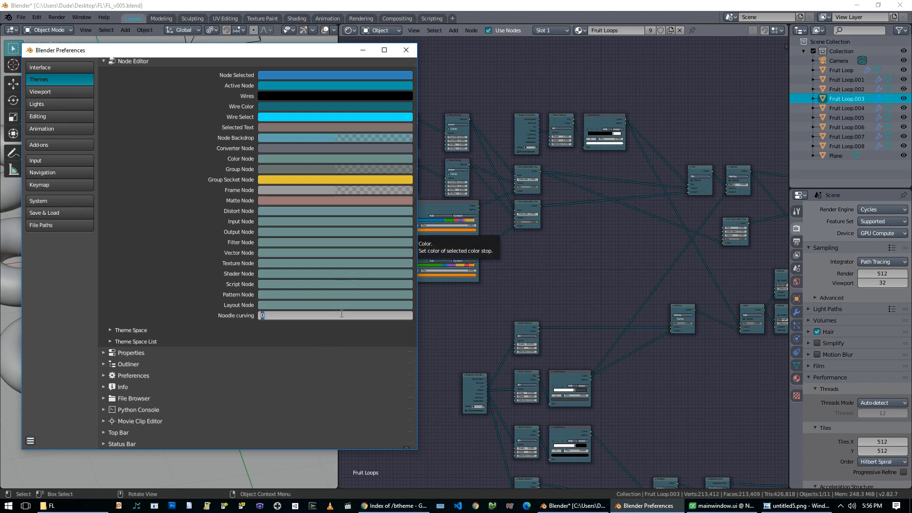
{"action": "type", "text": "5"}
{"action": "key", "text": "Return"}
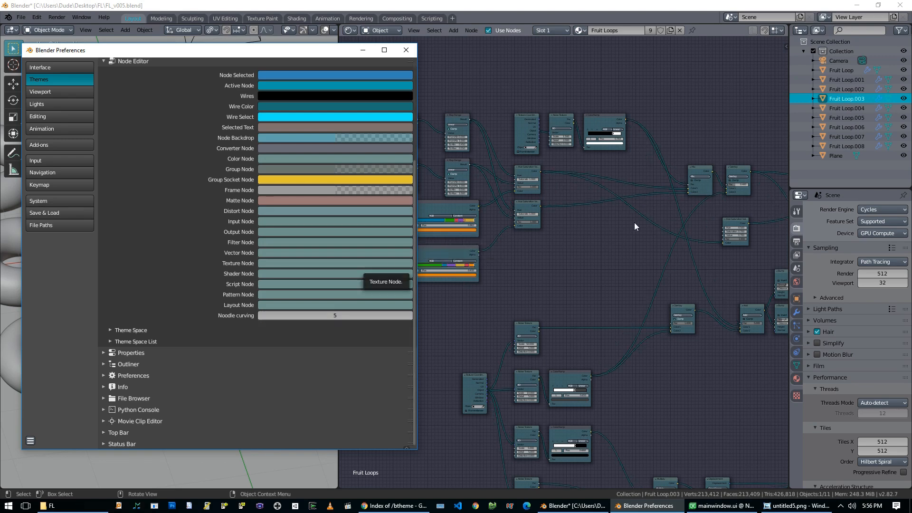
Raise the Node Editor theme's Noodle curving to 10 and return it to 5
{"action": "left_click_drag", "start_coordinate": [328, 318], "coordinate": [411, 318]}
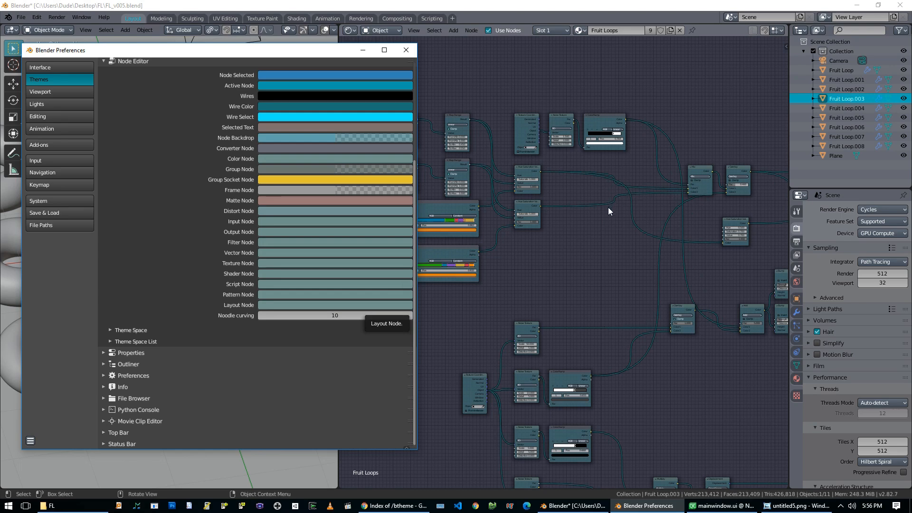
{"action": "double_click", "coordinate": [339, 314]}
{"action": "type", "text": "5"}
{"action": "key", "text": "Return"}
Reopen Preferences, search the add-ons for node to check Node Wrangler, and close the Preferences window
{"action": "middle_click_drag", "start_coordinate": [608, 267], "coordinate": [620, 248]}
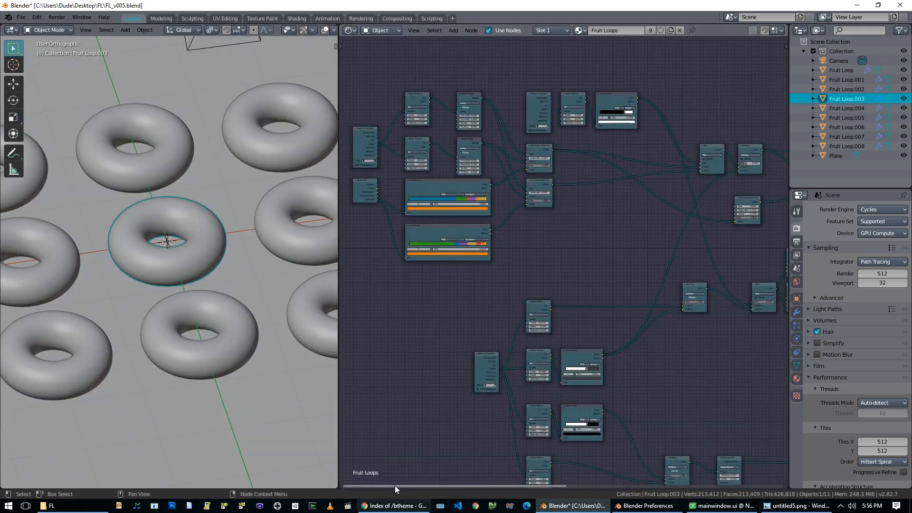
{"action": "left_click", "coordinate": [649, 506]}
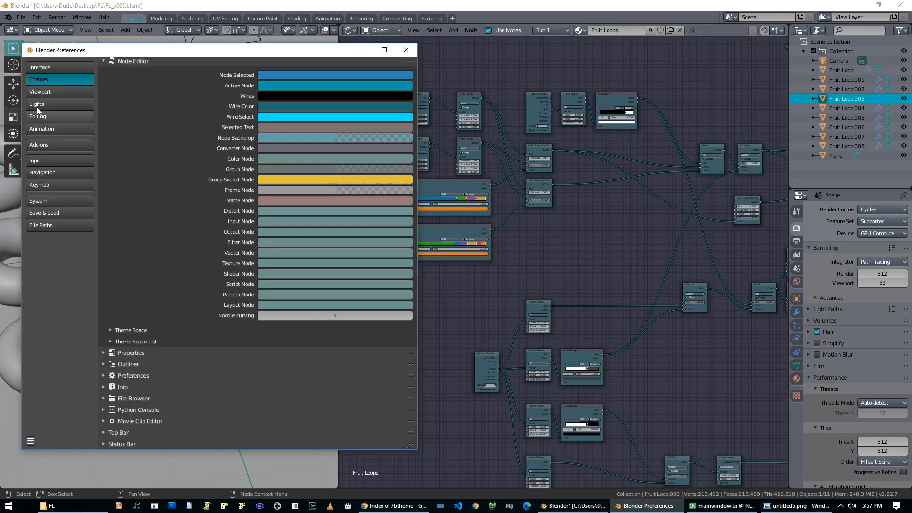
{"action": "left_click", "coordinate": [57, 145]}
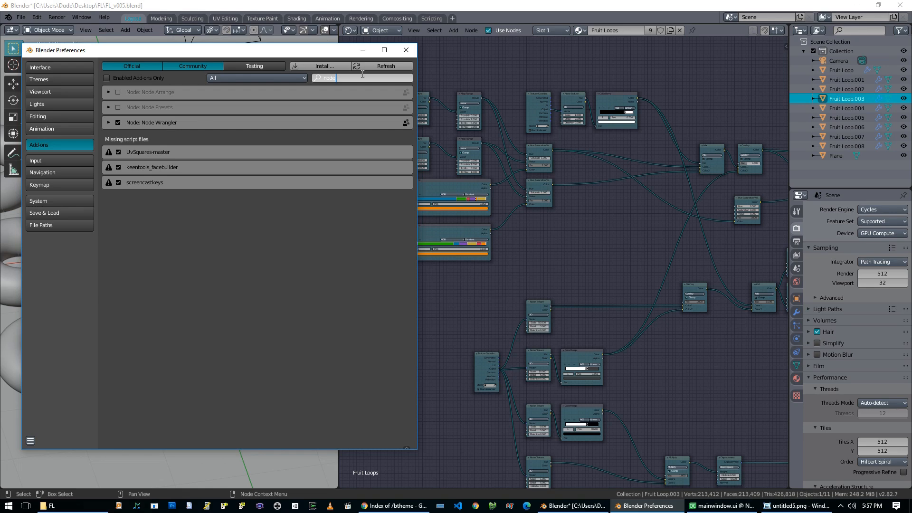
{"action": "left_click", "coordinate": [407, 50]}
Examine the material's colour nodes: the Noise Textures, Map Ranges, Object Info and the two multicolour ColorRamps
{"action": "middle_click_drag", "start_coordinate": [434, 322], "coordinate": [534, 337]}
{"action": "middle_click_drag", "start_coordinate": [707, 275], "coordinate": [631, 290]}
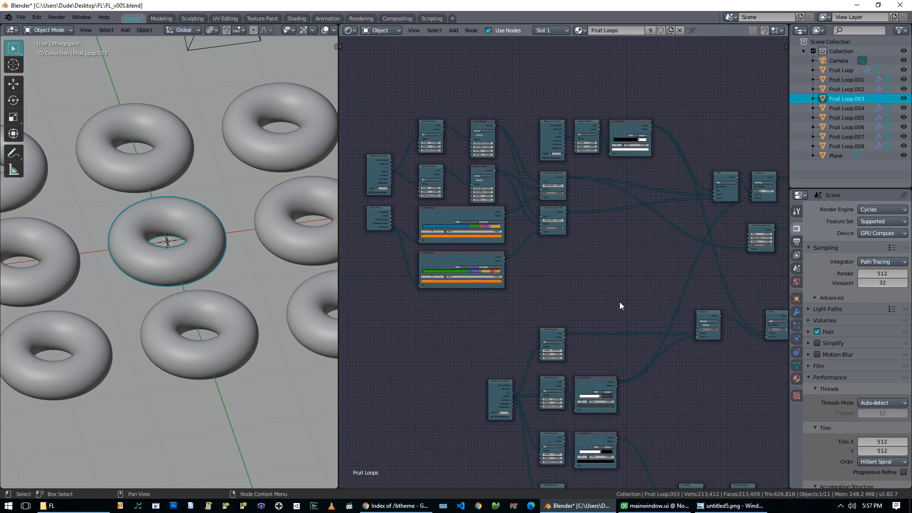
{"action": "scroll", "coordinate": [574, 297], "scroll_direction": "up", "scroll_amount": 2}
{"action": "middle_click_drag", "start_coordinate": [574, 297], "coordinate": [672, 297]}
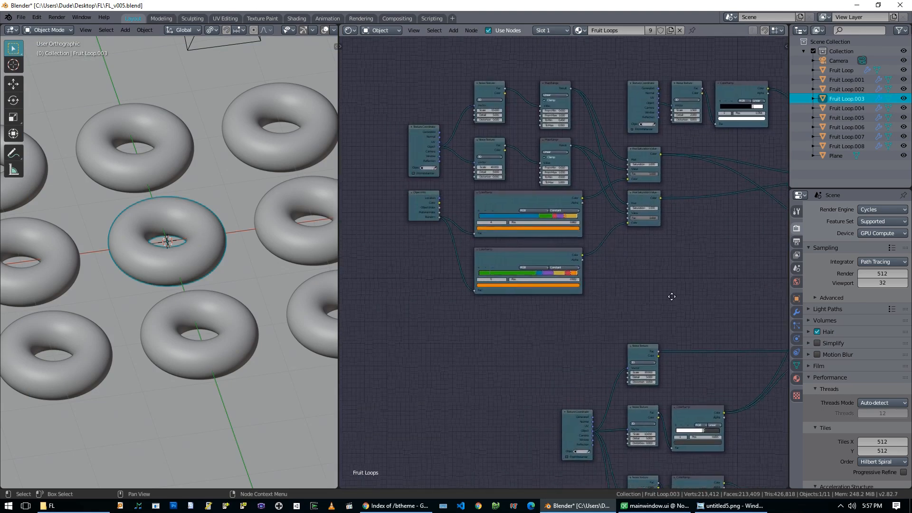
{"action": "middle_click_drag", "start_coordinate": [456, 317], "coordinate": [468, 337]}
{"action": "scroll", "coordinate": [533, 277], "scroll_direction": "up", "scroll_amount": 1}
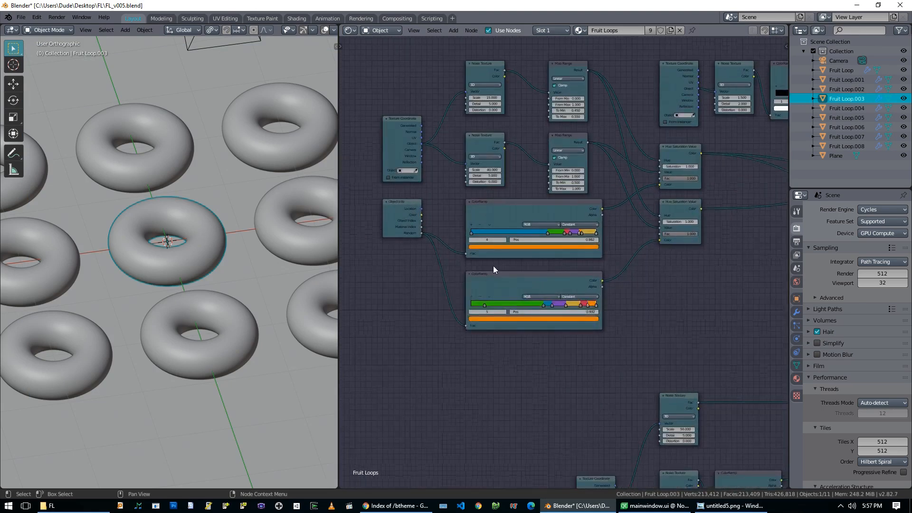
{"action": "mouse_move", "coordinate": [205, 247]}
{"action": "middle_mouse_down"}
{"action": "mouse_move", "coordinate": [187, 244]}
{"action": "mouse_move", "coordinate": [221, 238]}
{"action": "mouse_move", "coordinate": [219, 252]}
{"action": "mouse_move", "coordinate": [198, 235]}
{"action": "middle_mouse_up"}
{"action": "middle_click_drag", "start_coordinate": [632, 329], "coordinate": [519, 342]}
{"action": "scroll", "coordinate": [611, 306], "scroll_direction": "down", "scroll_amount": 2}
{"action": "middle_click_drag", "start_coordinate": [611, 305], "coordinate": [683, 306]}
Preview the upper multicolour ColorRamp through the Material Output and follow its link to the end of the node tree
{"action": "left_click", "coordinate": [536, 245], "text": "ctrl+shift"}
{"action": "middle_click_drag", "start_coordinate": [706, 295], "coordinate": [379, 225]}
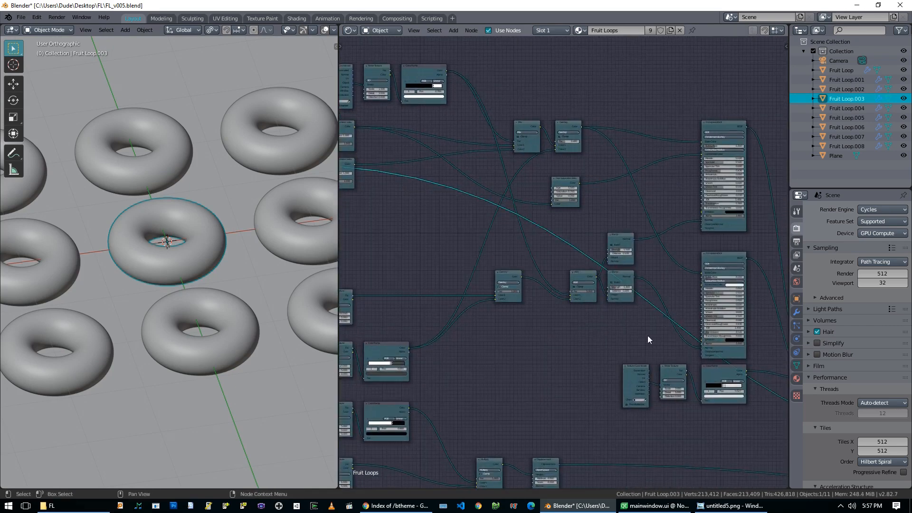
{"action": "middle_click_drag", "start_coordinate": [649, 336], "coordinate": [489, 292]}
{"action": "middle_click_drag", "start_coordinate": [735, 413], "coordinate": [505, 320]}
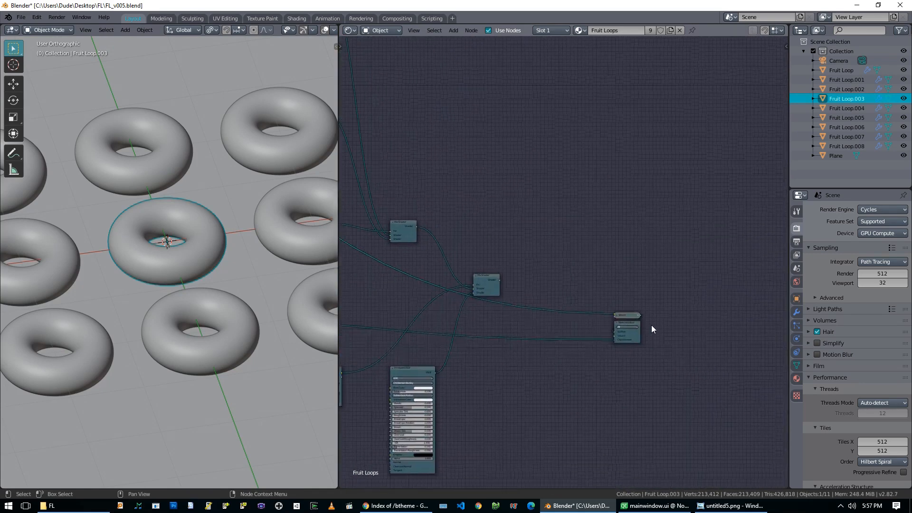
Switch the 3D viewport to Rendered shading to show the loops' random colours
{"action": "scroll", "coordinate": [711, 385], "scroll_direction": "up", "scroll_amount": 4}
{"action": "scroll", "coordinate": [578, 358], "scroll_direction": "down", "scroll_amount": 8}
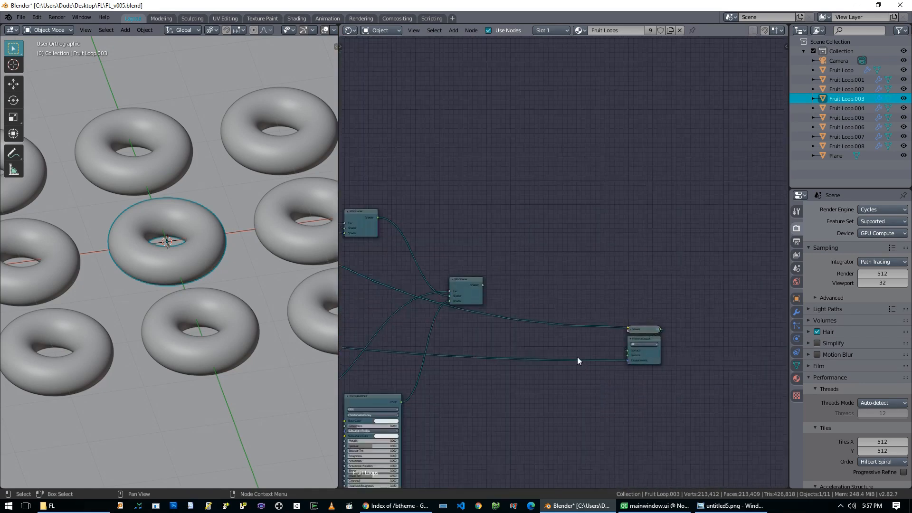
{"action": "scroll", "coordinate": [506, 274], "scroll_direction": "up", "scroll_amount": 3}
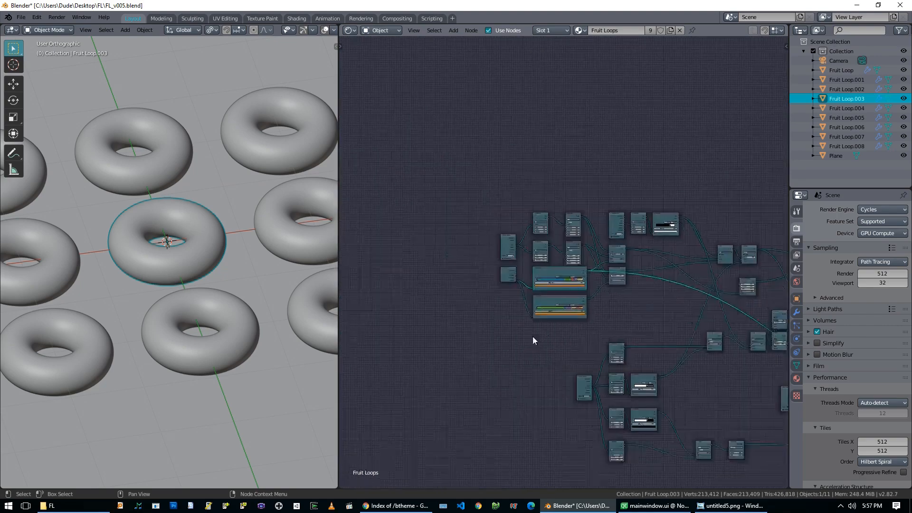
{"action": "key", "text": "z"}
{"action": "left_click", "coordinate": [187, 207]}
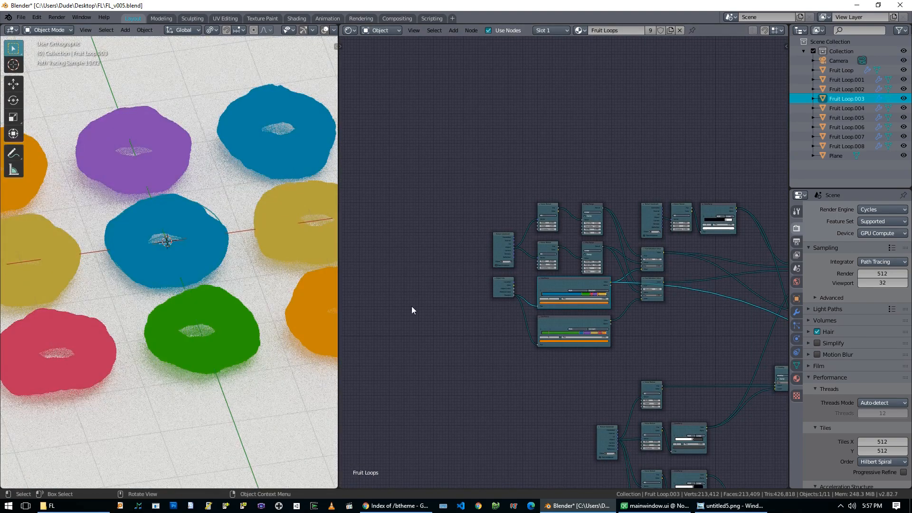
Hide the white ground plane beneath the Fruit Loops
{"action": "middle_click_drag", "start_coordinate": [258, 265], "coordinate": [233, 252]}
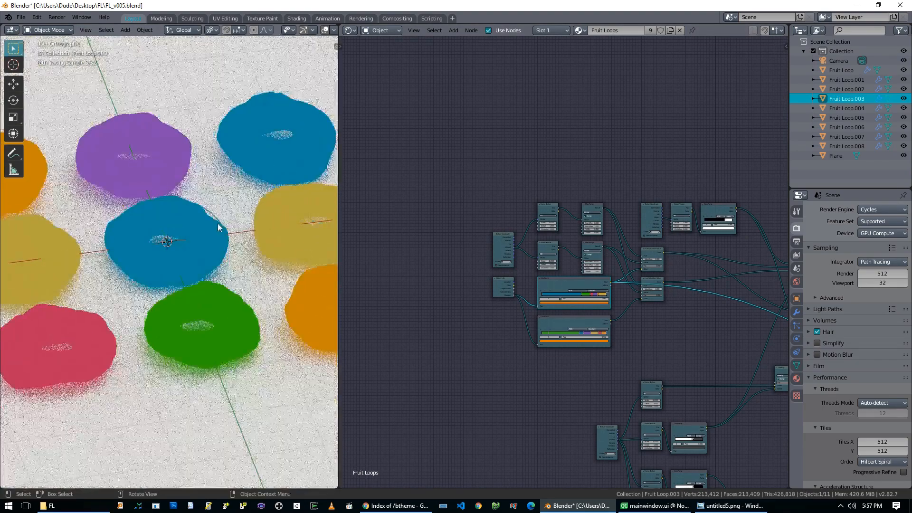
{"action": "scroll", "coordinate": [247, 271], "scroll_direction": "down", "scroll_amount": 7}
{"action": "left_click", "coordinate": [273, 299]}
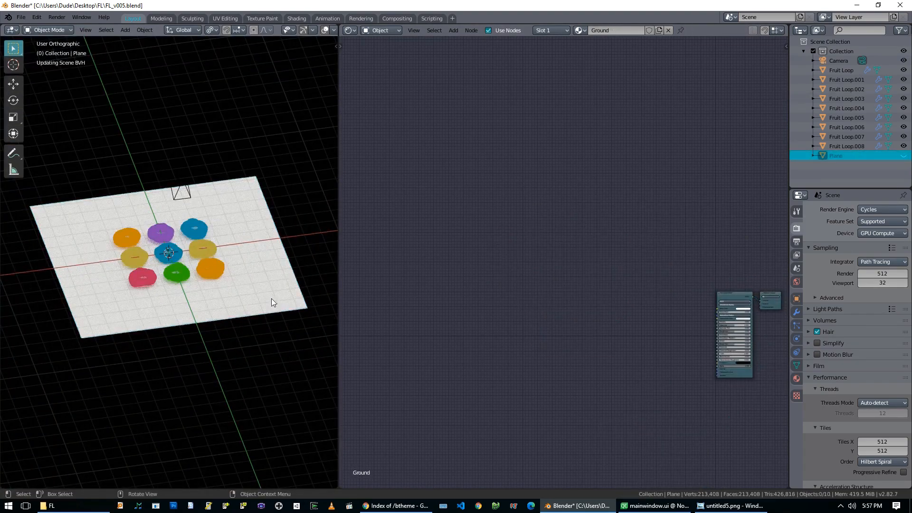
{"action": "key", "text": "h"}
{"action": "scroll", "coordinate": [158, 253], "scroll_direction": "up", "scroll_amount": 8}
{"action": "middle_click_drag", "start_coordinate": [181, 218], "coordinate": [183, 197]}
{"action": "scroll", "coordinate": [190, 210], "scroll_direction": "down", "scroll_amount": 5}
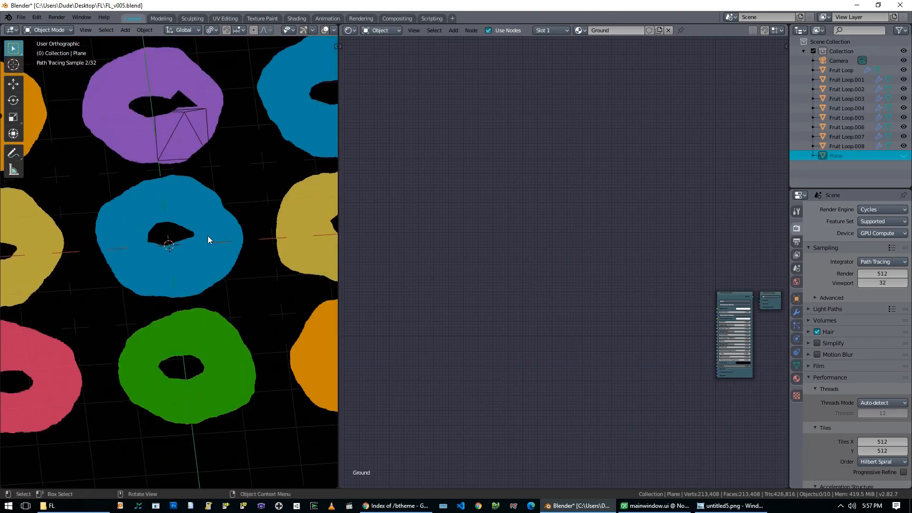
Frame all the loops in the viewport and reselect the centre blue loop to bring back its Fruit Loops material nodes
{"action": "key", "text": "Home"}
{"action": "left_click", "coordinate": [183, 177]}
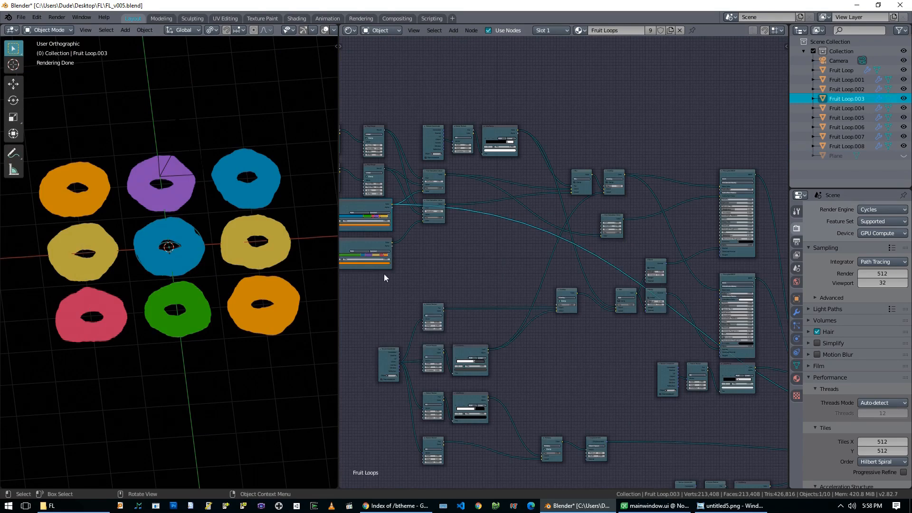
{"action": "scroll", "coordinate": [570, 295], "scroll_direction": "up", "scroll_amount": 6}
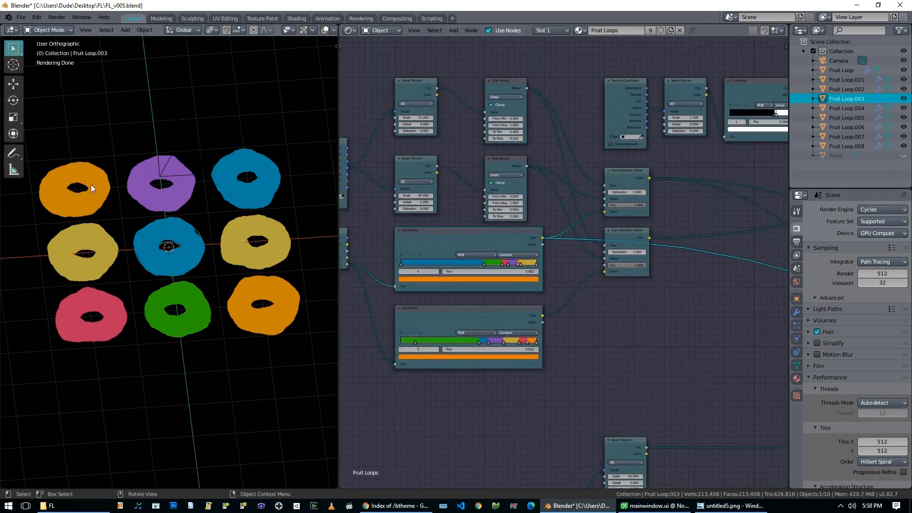
Switch to Chrome, view the Antique Gumball Tutorial - Part 6 video in full screen, and exit full screen
{"action": "left_click", "coordinate": [390, 507]}
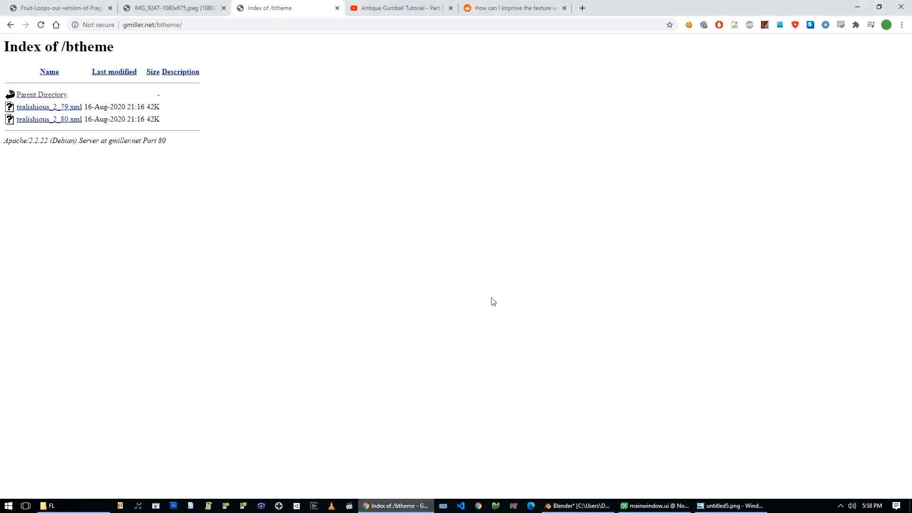
{"action": "left_click", "coordinate": [402, 7]}
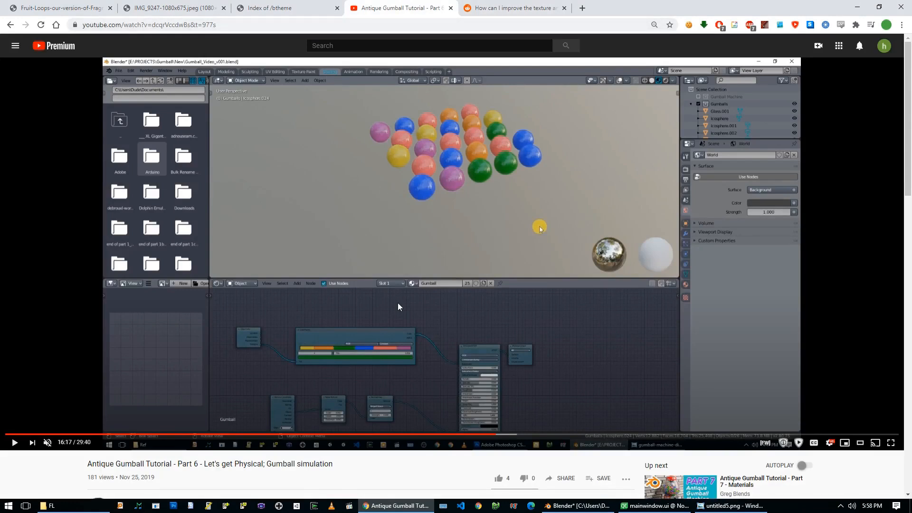
{"action": "left_click", "coordinate": [828, 443]}
{"action": "left_click", "coordinate": [869, 417]}
{"action": "left_click", "coordinate": [853, 312]}
{"action": "double_click", "coordinate": [518, 424]}
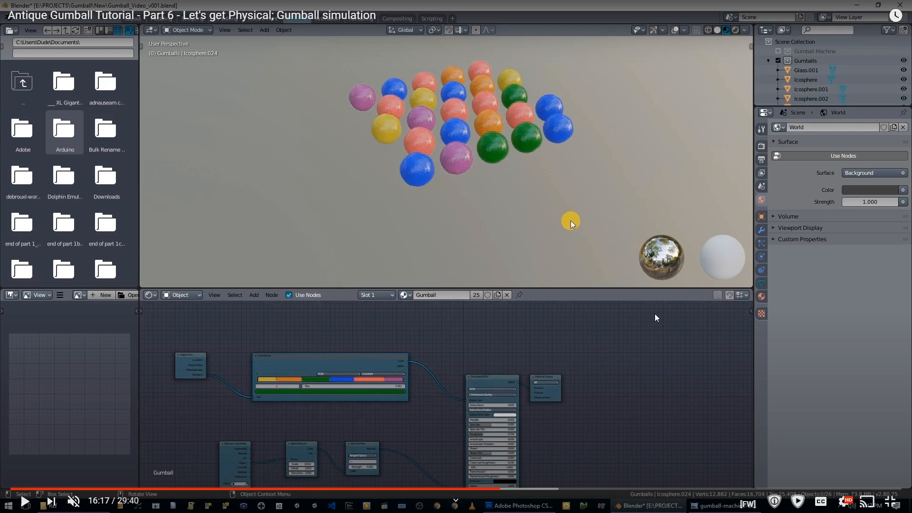
{"action": "left_click", "coordinate": [896, 508]}
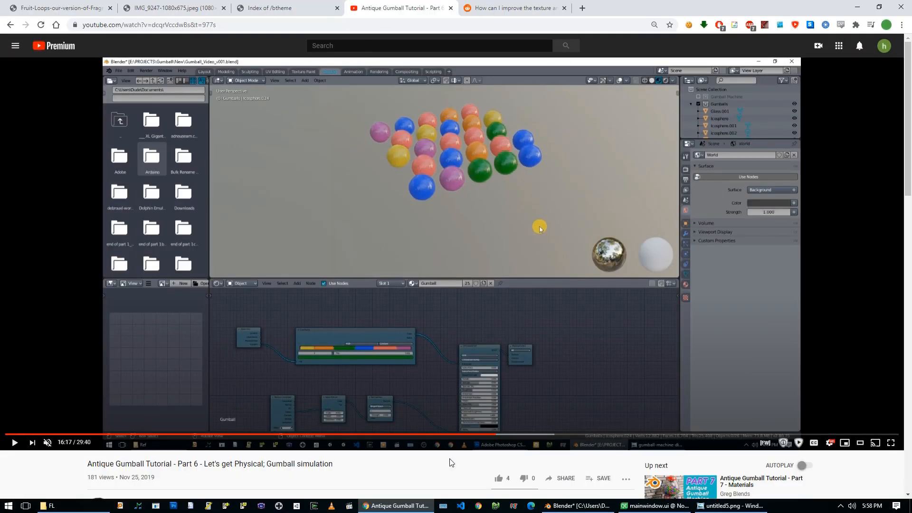
Return to Blender and examine Object Info's Random output feeding the two ColorRamps, comparing it with the gumball tutorial in Chrome
{"action": "left_click", "coordinate": [584, 508]}
{"action": "middle_click_drag", "start_coordinate": [519, 386], "coordinate": [594, 390]}
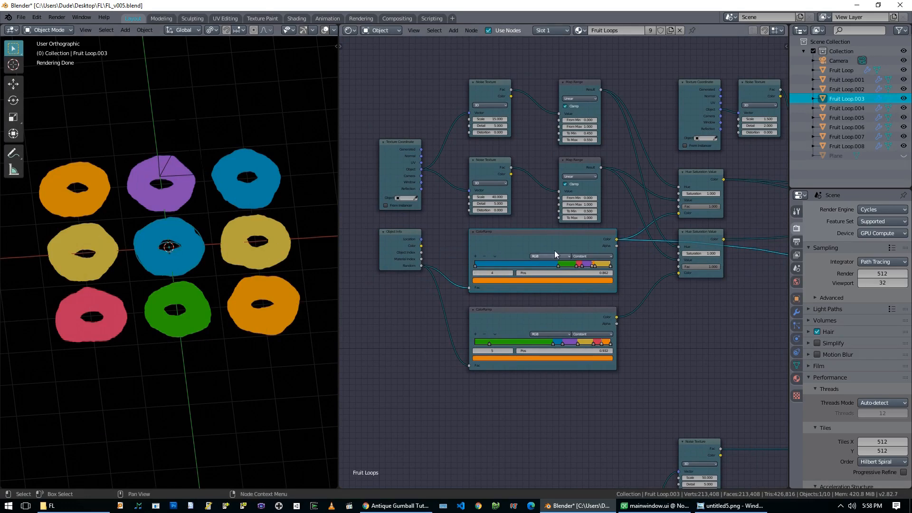
{"action": "scroll", "coordinate": [542, 244], "scroll_direction": "up", "scroll_amount": 2}
{"action": "middle_click_drag", "start_coordinate": [482, 325], "coordinate": [557, 325]}
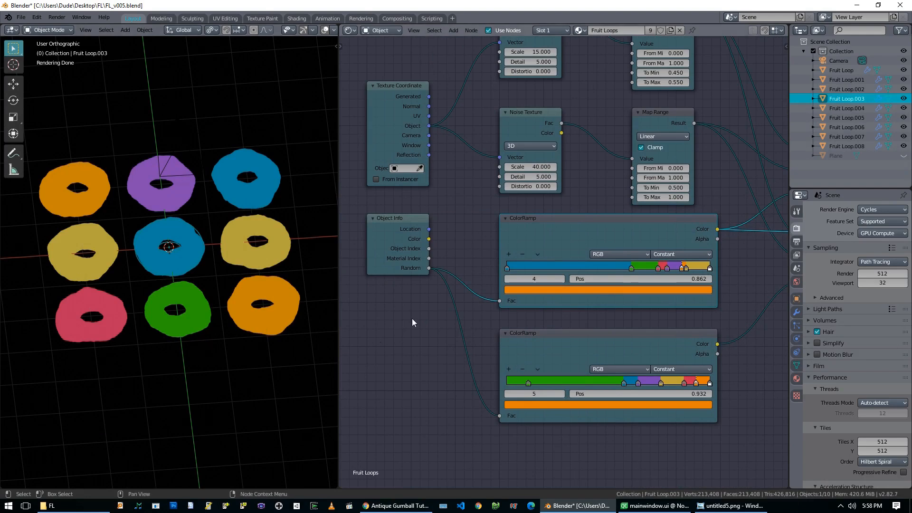
{"action": "left_click_drag", "start_coordinate": [429, 268], "coordinate": [458, 240]}
{"action": "left_click", "coordinate": [535, 236]}
{"action": "left_click", "coordinate": [395, 506]}
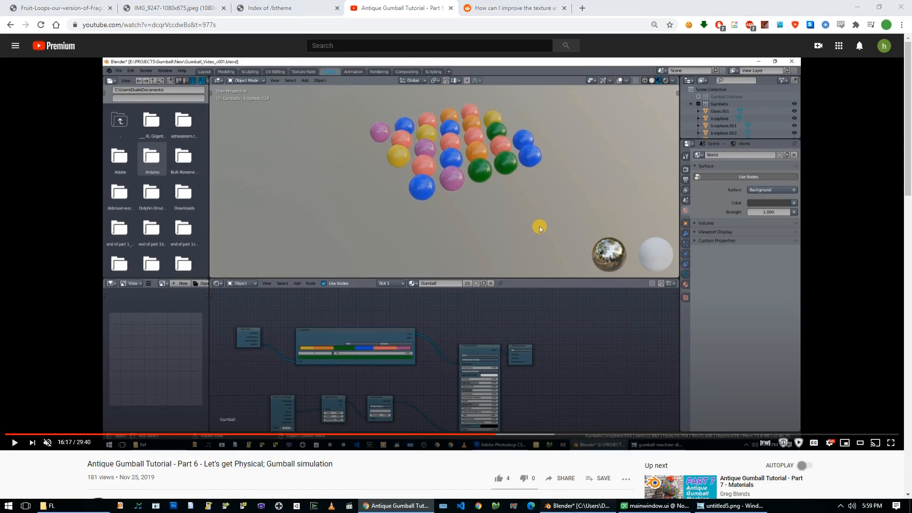
{"action": "key", "text": "alt+Tab"}
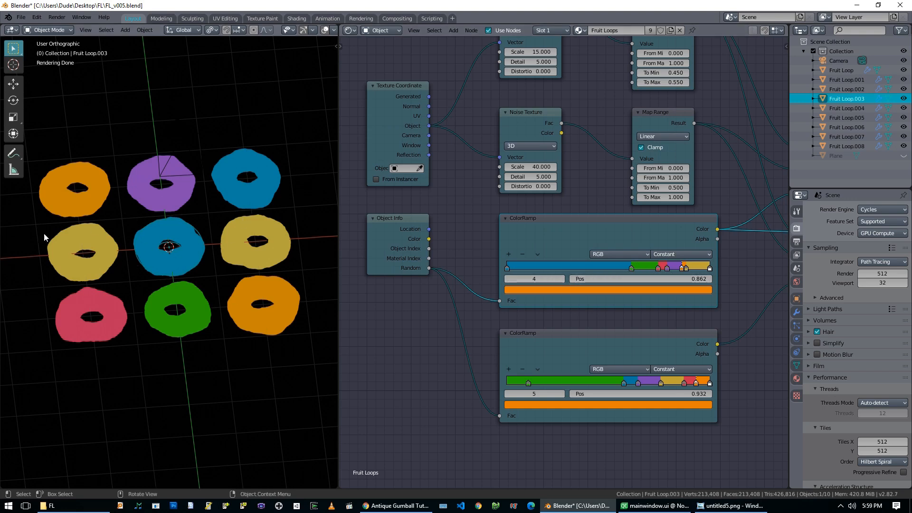
Examine the links from Object Info through both multicolour ColorRamps to the two Hue Saturation Value nodes
{"action": "middle_click_drag", "start_coordinate": [421, 361], "coordinate": [630, 340]}
{"action": "left_click", "coordinate": [500, 333]}
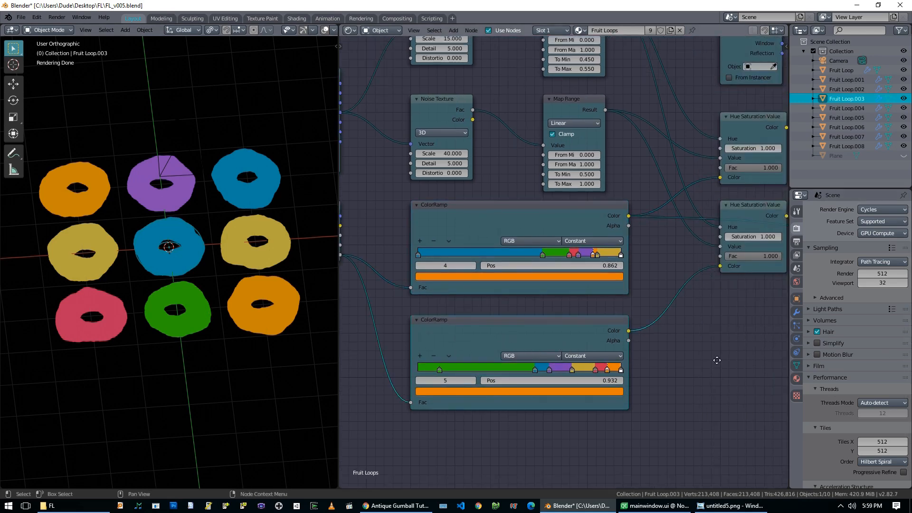
{"action": "scroll", "coordinate": [527, 367], "scroll_direction": "down", "scroll_amount": 2}
{"action": "mouse_move", "coordinate": [504, 347]}
{"action": "left_mouse_down"}
{"action": "mouse_move", "coordinate": [495, 361]}
{"action": "mouse_move", "coordinate": [503, 346]}
{"action": "left_mouse_up"}
{"action": "middle_click_drag", "start_coordinate": [693, 326], "coordinate": [716, 380]}
{"action": "left_click", "coordinate": [555, 295]}
{"action": "scroll", "coordinate": [406, 372], "scroll_direction": "up", "scroll_amount": 1}
{"action": "middle_click_drag", "start_coordinate": [423, 370], "coordinate": [464, 347]}
{"action": "left_click", "coordinate": [434, 263]}
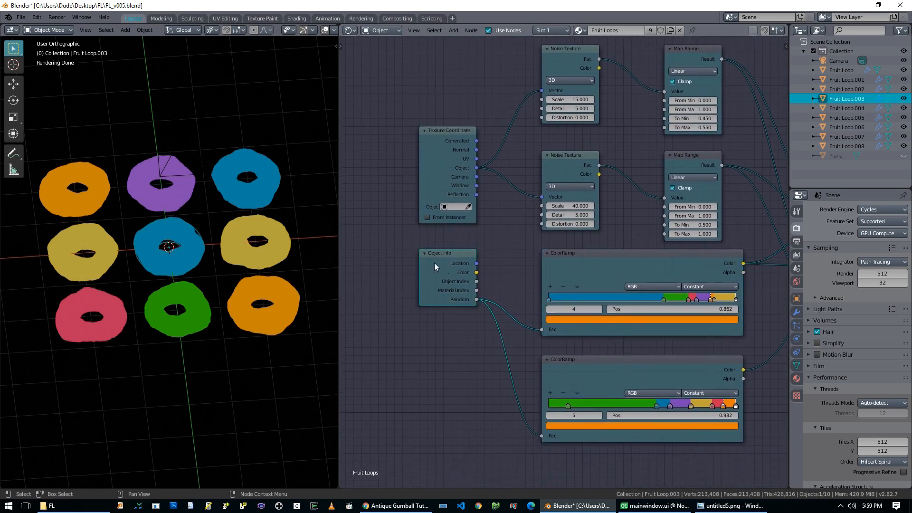
{"action": "middle_click_drag", "start_coordinate": [464, 353], "coordinate": [379, 356]}
{"action": "left_click", "coordinate": [474, 273]}
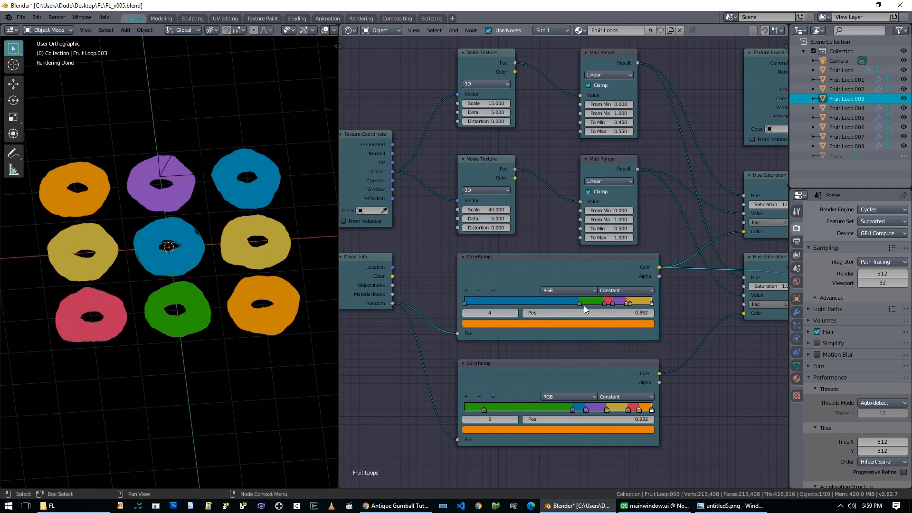
{"action": "middle_click_drag", "start_coordinate": [707, 322], "coordinate": [448, 320]}
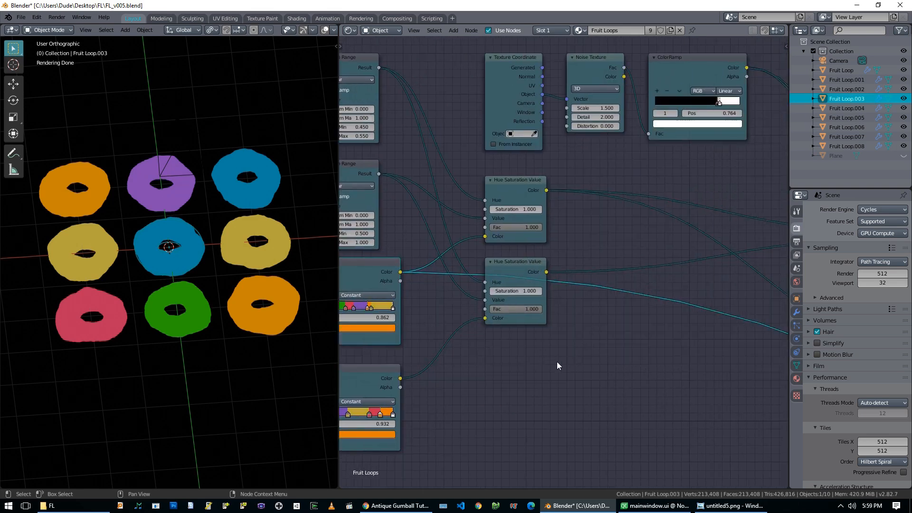
{"action": "scroll", "coordinate": [557, 361], "scroll_direction": "down", "scroll_amount": 1}
{"action": "scroll", "coordinate": [643, 343], "scroll_direction": "up", "scroll_amount": 1}
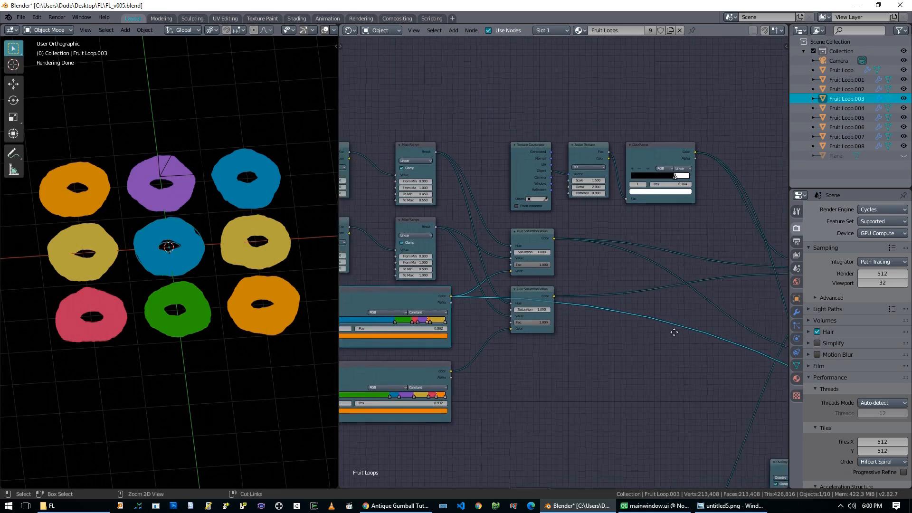
Cut the upper multicolour ColorRamp's preview link and preview that ColorRamp again
{"action": "right_click_drag", "start_coordinate": [683, 315], "coordinate": [654, 346], "text": "ctrl"}
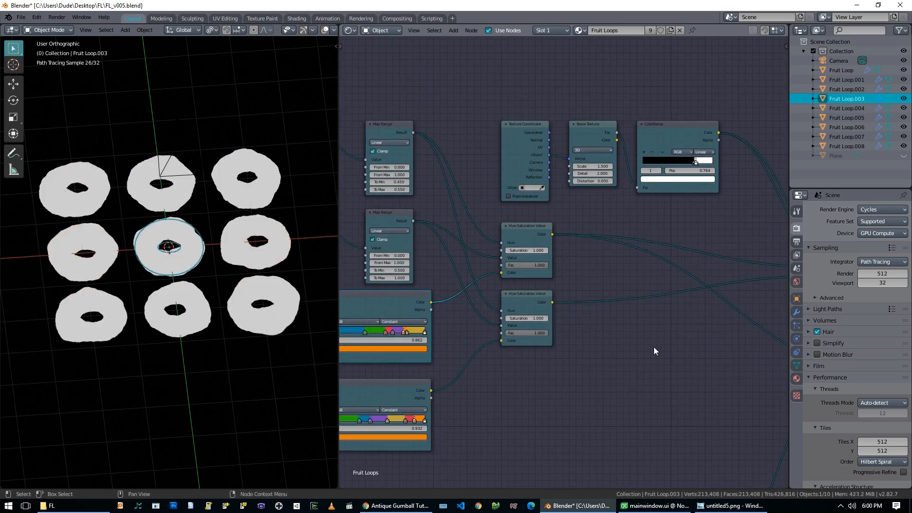
{"action": "middle_click_drag", "start_coordinate": [645, 366], "coordinate": [628, 385]}
{"action": "mouse_move", "coordinate": [568, 384]}
{"action": "middle_mouse_down"}
{"action": "mouse_move", "coordinate": [663, 372]}
{"action": "mouse_move", "coordinate": [564, 385]}
{"action": "middle_mouse_up"}
{"action": "left_click", "coordinate": [475, 323], "text": "ctrl+shift"}
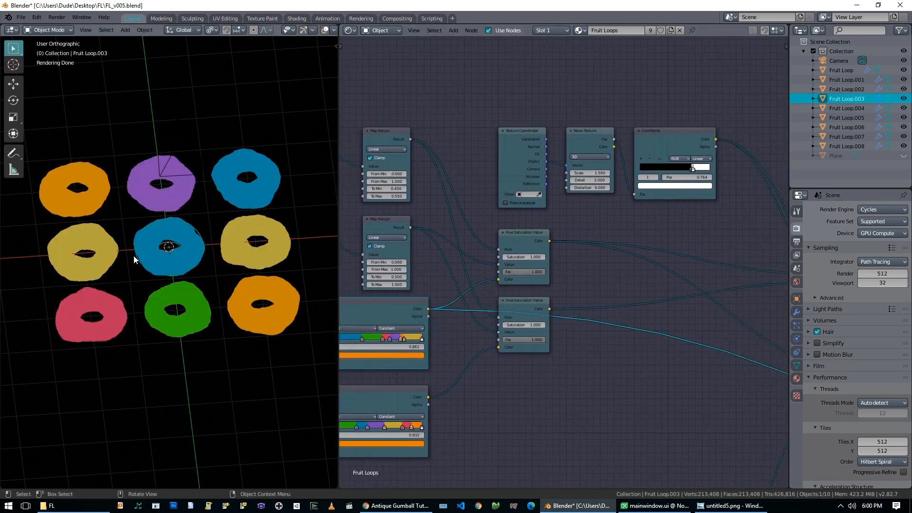
Cut the preview link running from the upper multicolour ColorRamp to the end of the node tree
{"action": "scroll", "coordinate": [187, 271], "scroll_direction": "up", "scroll_amount": 2}
{"action": "right_click_drag", "start_coordinate": [672, 317], "coordinate": [634, 352], "text": "ctrl"}
{"action": "middle_click_drag", "start_coordinate": [586, 362], "coordinate": [707, 381]}
{"action": "middle_click_drag", "start_coordinate": [646, 400], "coordinate": [538, 389]}
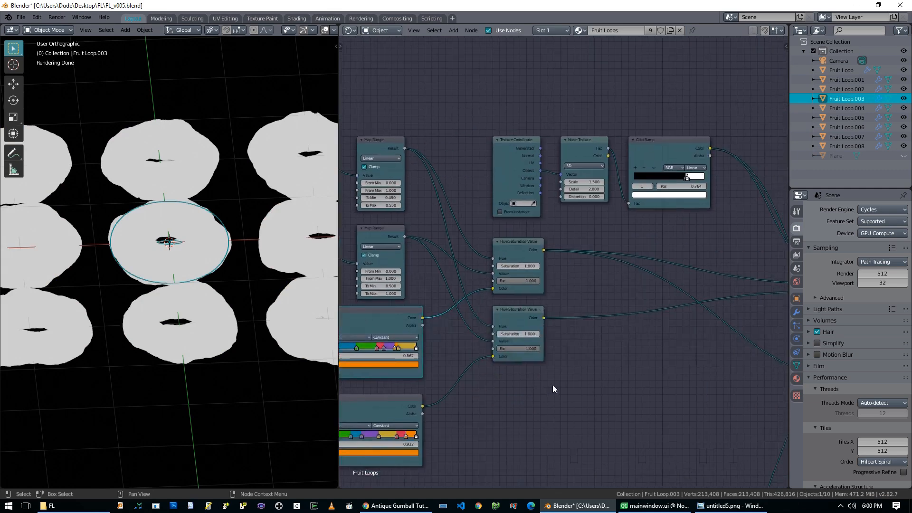
Examine the Hue Saturation Value nodes and trace their inputs back to the Texture Coordinate and two Noise Texture nodes
{"action": "mouse_move", "coordinate": [511, 320]}
{"action": "left_mouse_down"}
{"action": "mouse_move", "coordinate": [518, 329]}
{"action": "mouse_move", "coordinate": [511, 321]}
{"action": "left_mouse_up"}
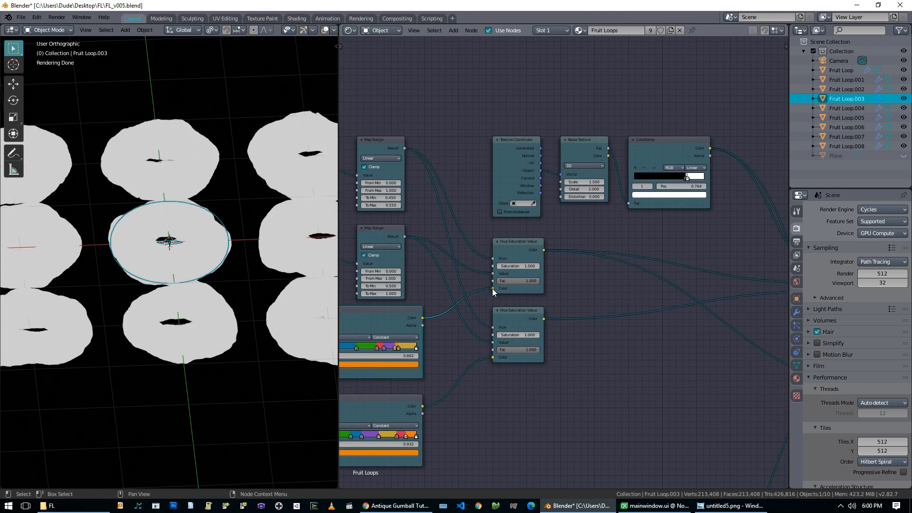
{"action": "left_click", "coordinate": [509, 251]}
{"action": "middle_click_drag", "start_coordinate": [441, 135], "coordinate": [664, 130]}
{"action": "left_click", "coordinate": [396, 207]}
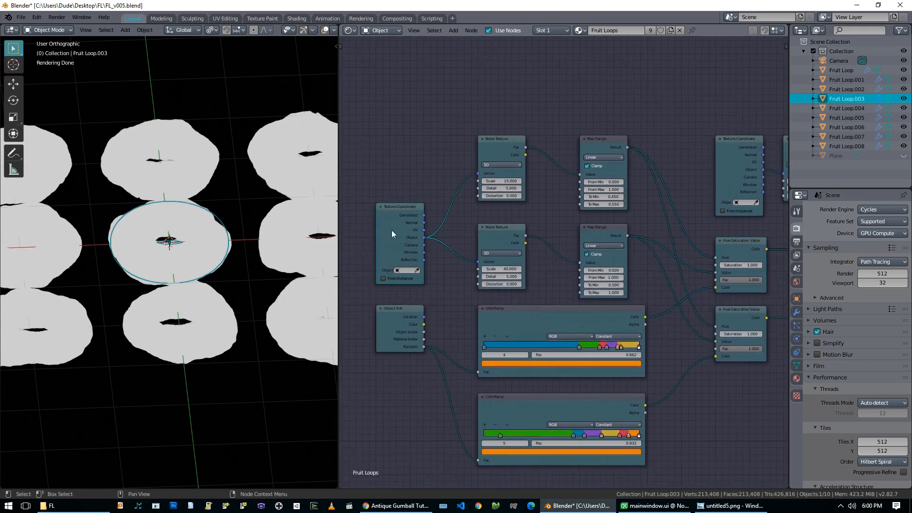
{"action": "scroll", "coordinate": [417, 214], "scroll_direction": "up", "scroll_amount": 2}
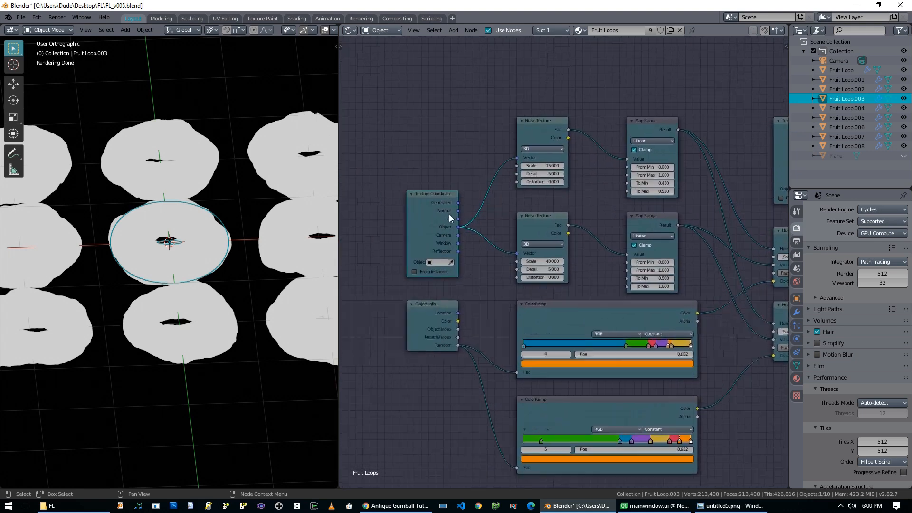
{"action": "left_click", "coordinate": [527, 222]}
{"action": "left_click", "coordinate": [534, 111]}
{"action": "left_click", "coordinate": [529, 247]}
Preview the Scale 40 Noise Texture close up on the centre loop, followed by the Scale 15 Noise Texture
{"action": "left_click", "coordinate": [531, 222], "text": "ctrl+shift"}
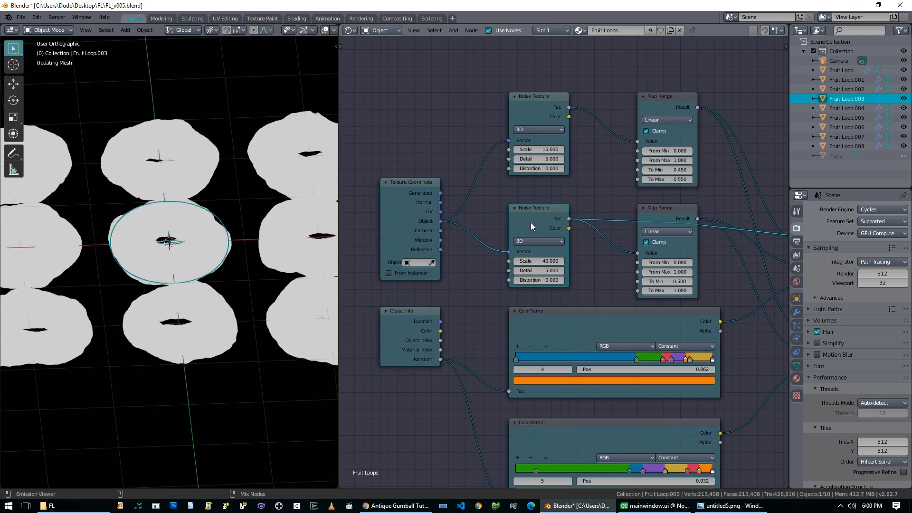
{"action": "middle_click_drag", "start_coordinate": [188, 256], "coordinate": [163, 262]}
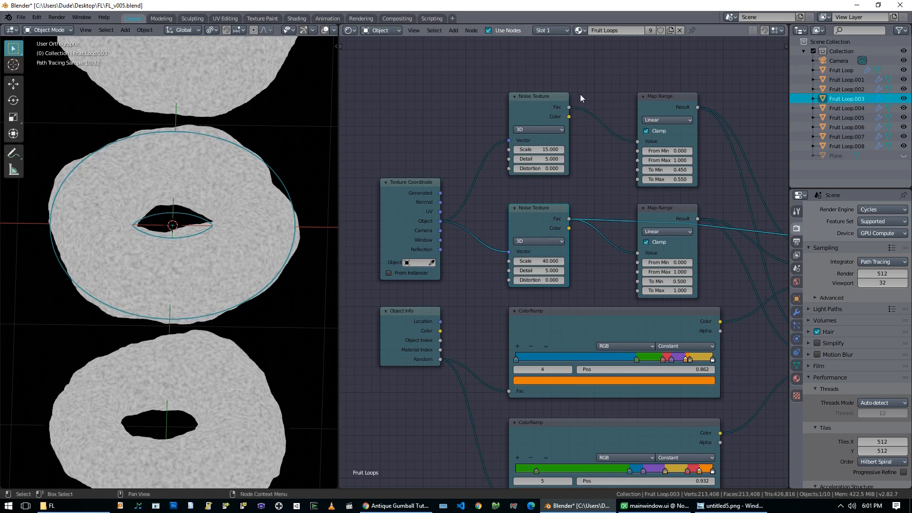
{"action": "left_click", "coordinate": [520, 114], "text": "ctrl+shift"}
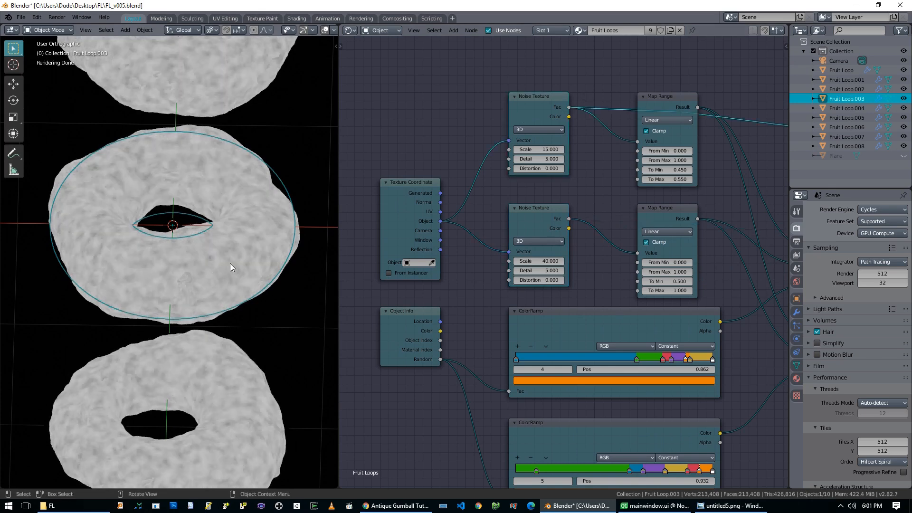
{"action": "scroll", "coordinate": [415, 181], "scroll_direction": "up", "scroll_amount": 3}
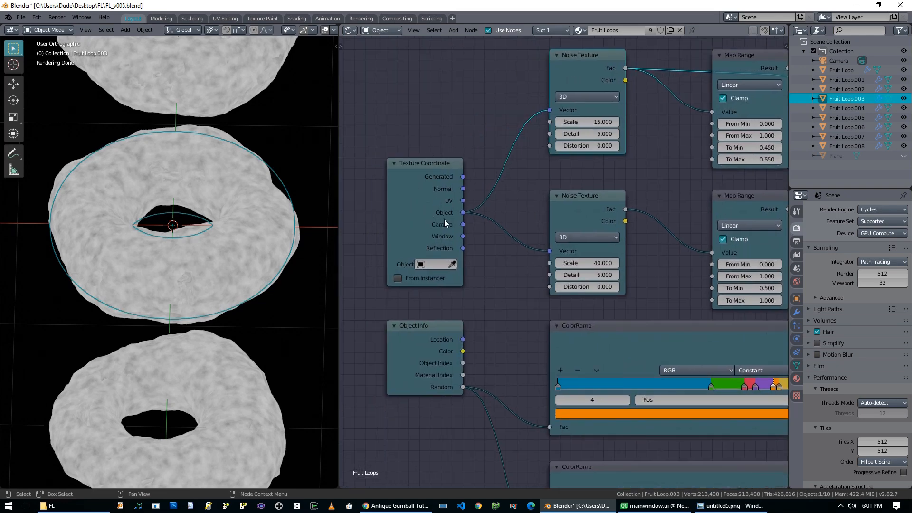
Preview the Scale 40 Noise Texture again and the Map Range node it feeds
{"action": "left_click", "coordinate": [463, 211]}
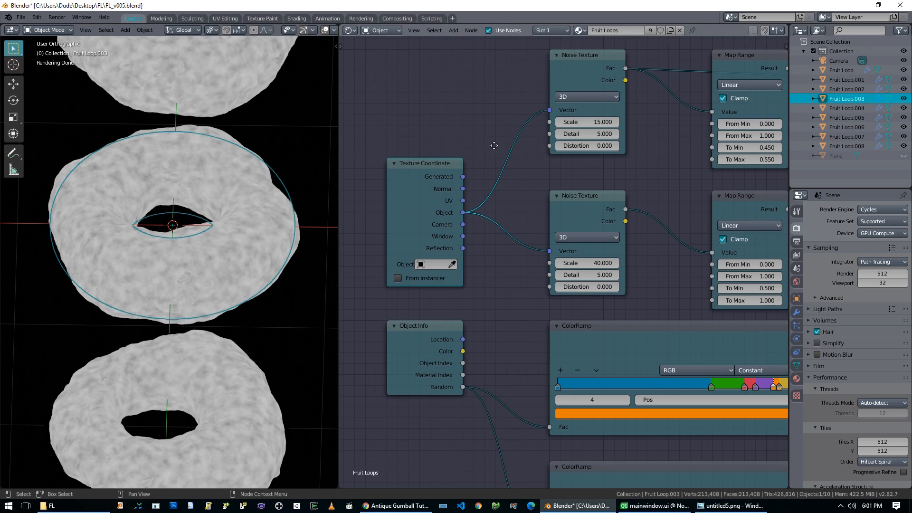
{"action": "middle_click_drag", "start_coordinate": [494, 145], "coordinate": [327, 150]}
{"action": "left_click", "coordinate": [395, 216]}
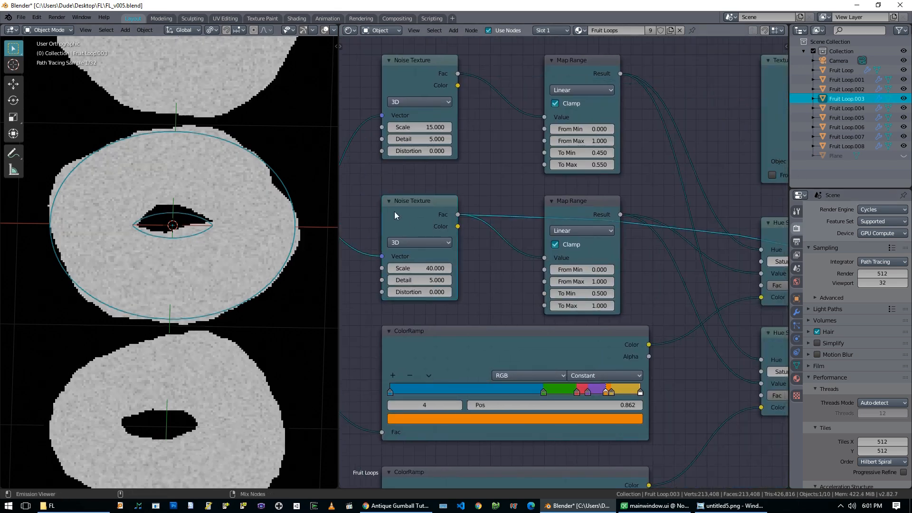
{"action": "middle_click_drag", "start_coordinate": [658, 195], "coordinate": [580, 193]}
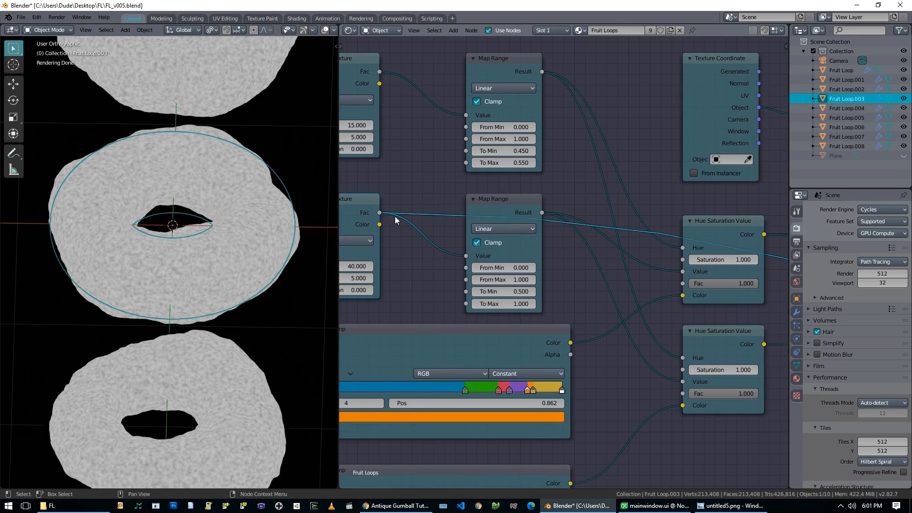
{"action": "left_click", "coordinate": [491, 210], "text": "ctrl+shift"}
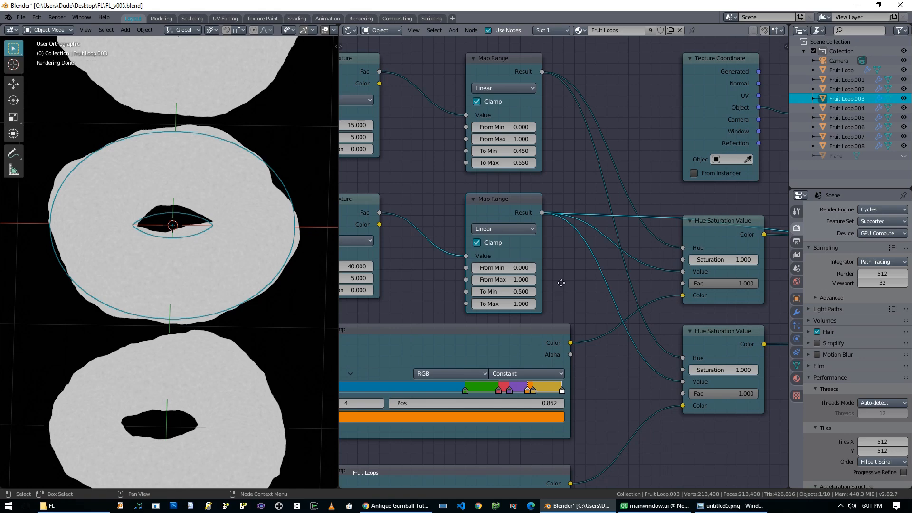
Disconnect the lower Map Range node's result from the Value input of the upper Hue Saturation Value node
{"action": "middle_click_drag", "start_coordinate": [561, 283], "coordinate": [655, 273]}
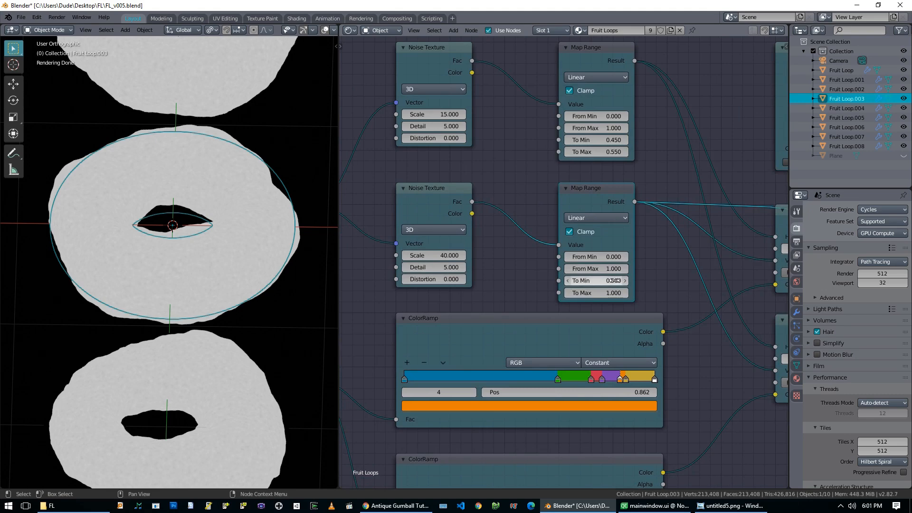
{"action": "middle_click_drag", "start_coordinate": [631, 269], "coordinate": [567, 264]}
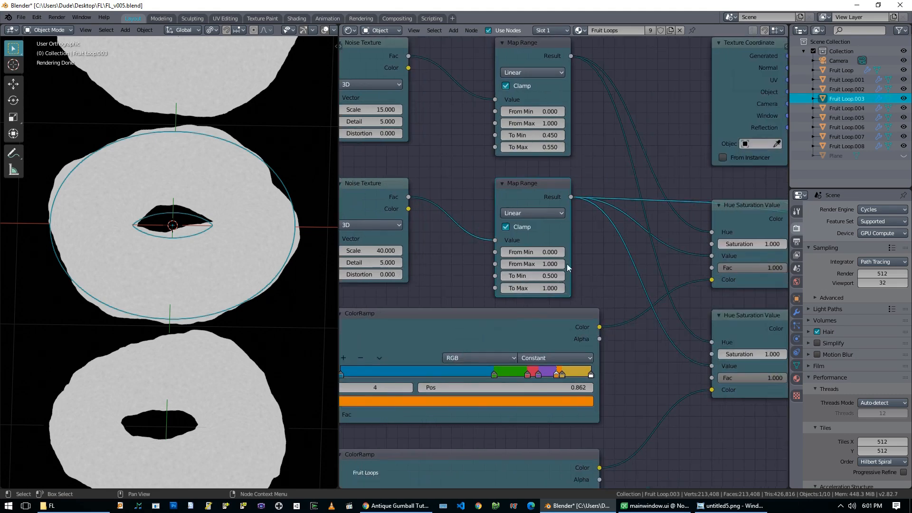
{"action": "middle_click_drag", "start_coordinate": [442, 260], "coordinate": [488, 266]}
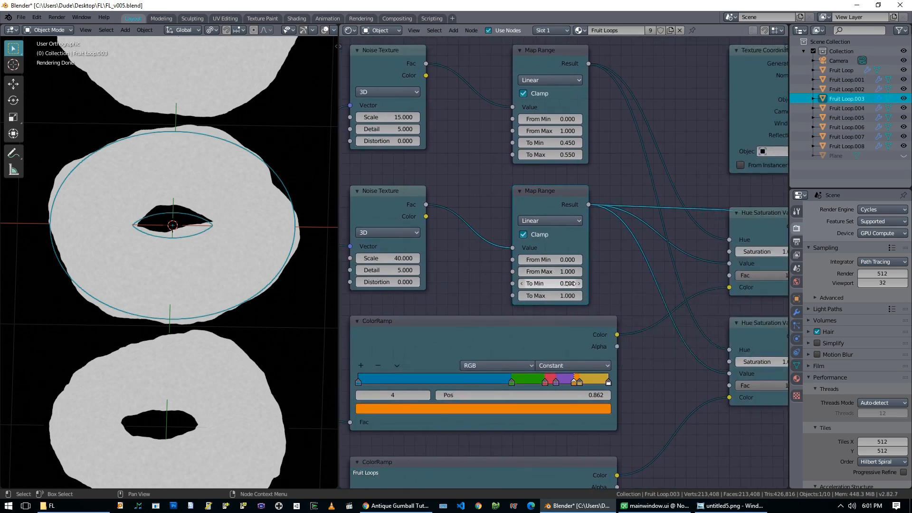
{"action": "middle_click_drag", "start_coordinate": [581, 282], "coordinate": [481, 278]}
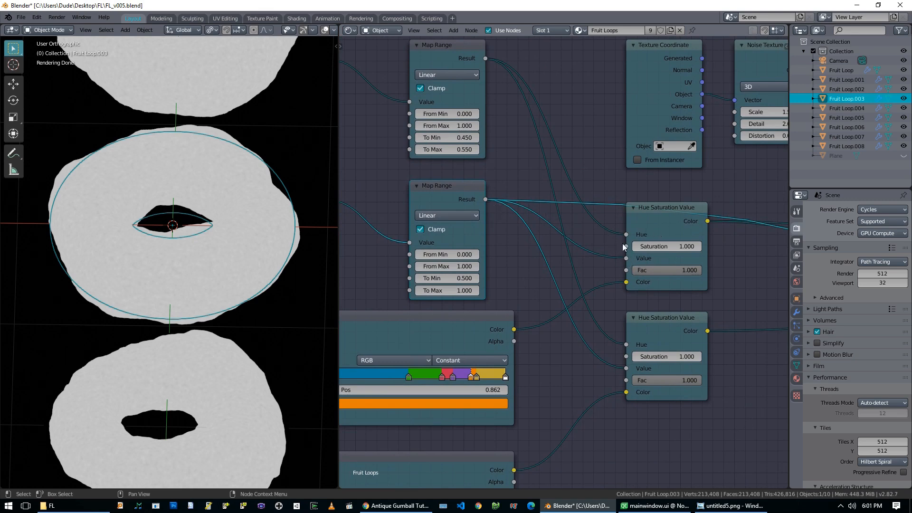
{"action": "left_click_drag", "start_coordinate": [626, 259], "coordinate": [600, 255]}
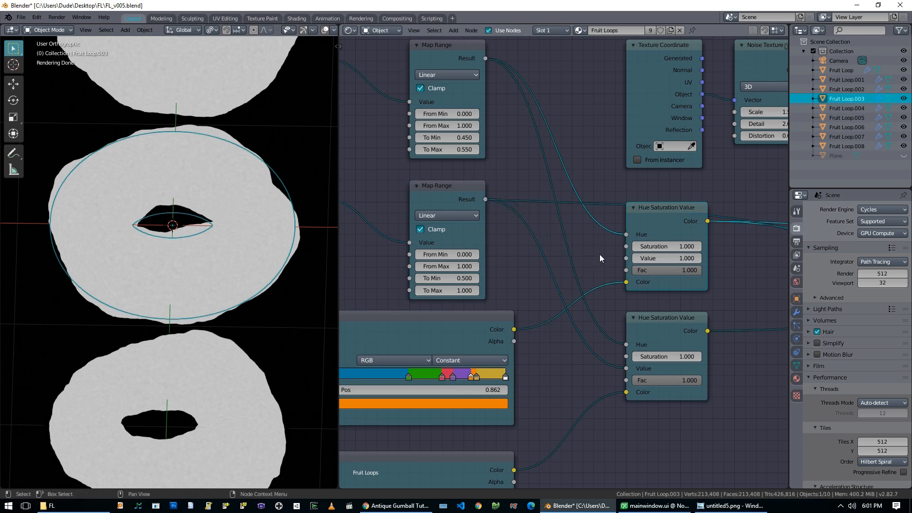
Preview the Scale 15 Noise Texture and examine the output range of the Map Range node it feeds
{"action": "middle_click_drag", "start_coordinate": [403, 164], "coordinate": [687, 235]}
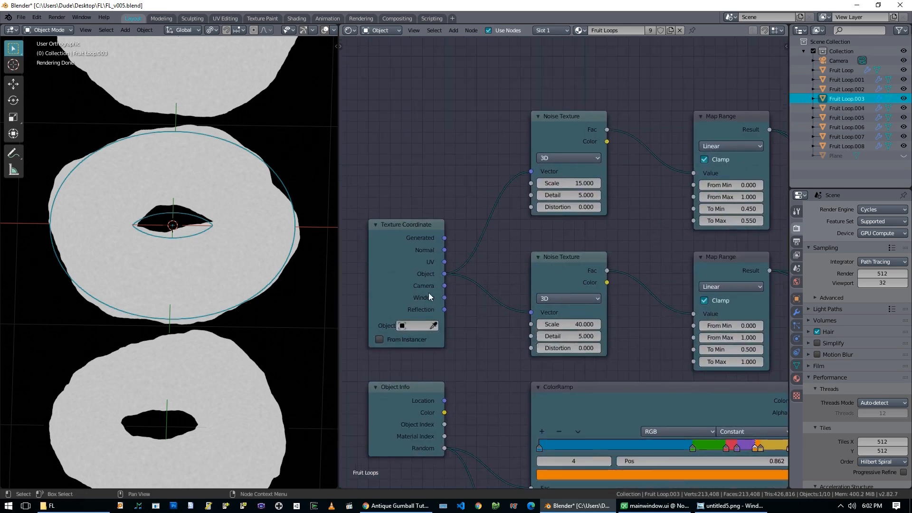
{"action": "left_click", "coordinate": [569, 130], "text": "ctrl+shift"}
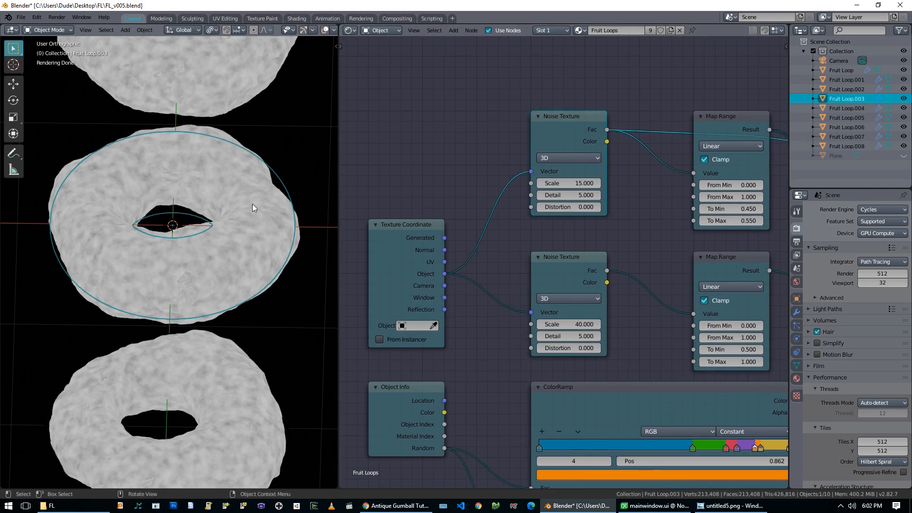
{"action": "middle_click_drag", "start_coordinate": [667, 127], "coordinate": [475, 136]}
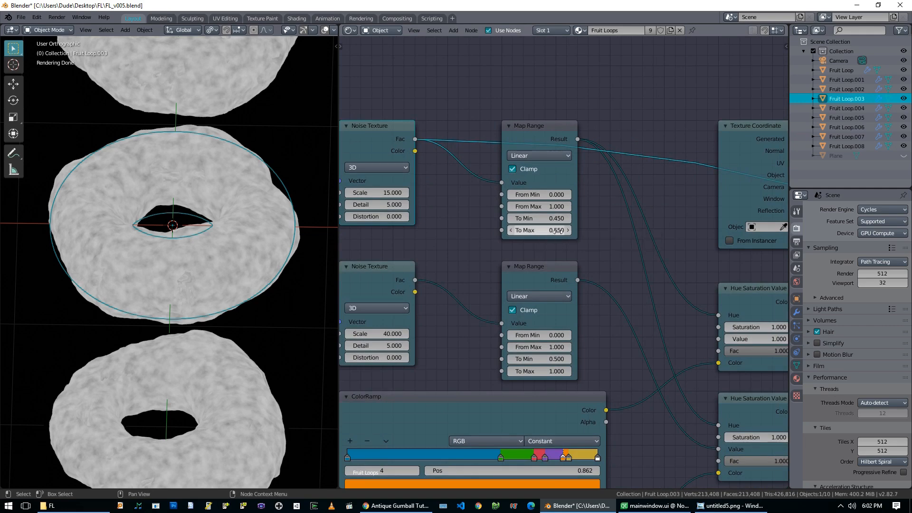
{"action": "middle_click_drag", "start_coordinate": [604, 235], "coordinate": [529, 204]}
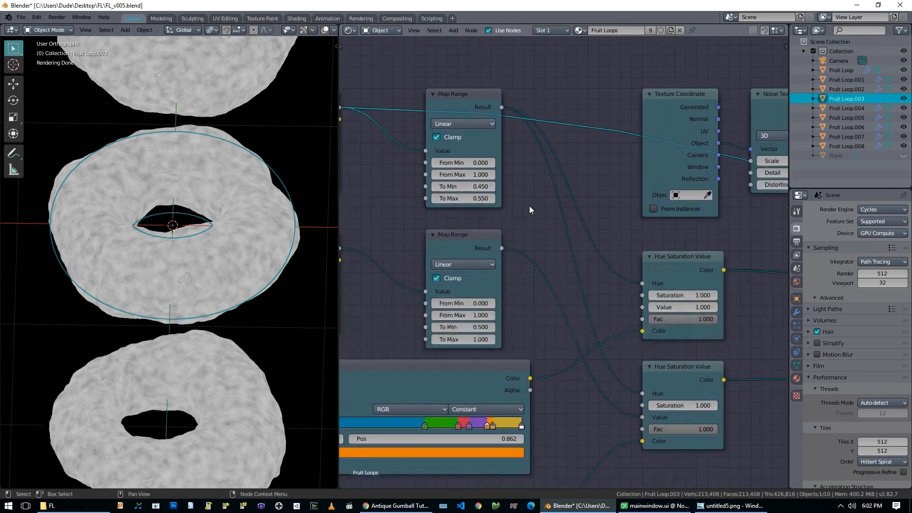
Disconnect the Hue input of the upper Hue Saturation Value node and preview that node on the loops
{"action": "left_click_drag", "start_coordinate": [642, 284], "coordinate": [597, 261]}
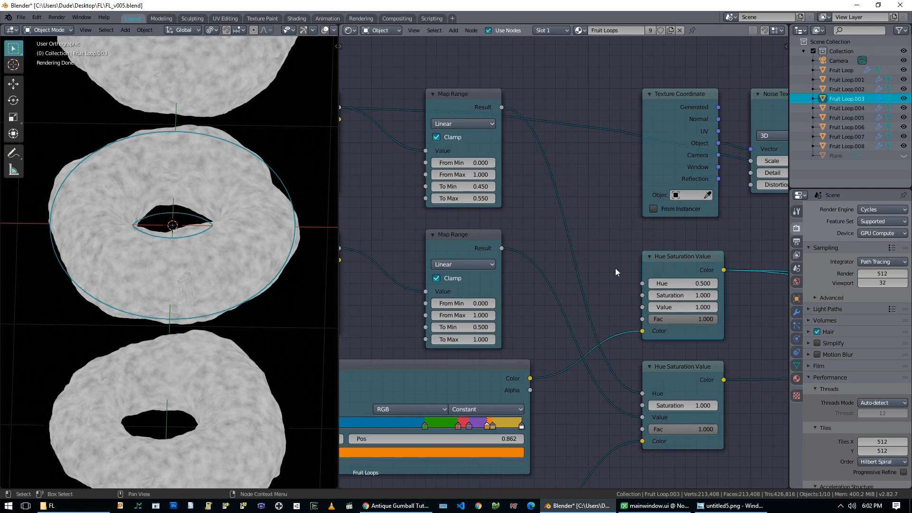
{"action": "middle_click_drag", "start_coordinate": [615, 268], "coordinate": [548, 232]}
{"action": "left_click", "coordinate": [612, 231], "text": "ctrl+shift"}
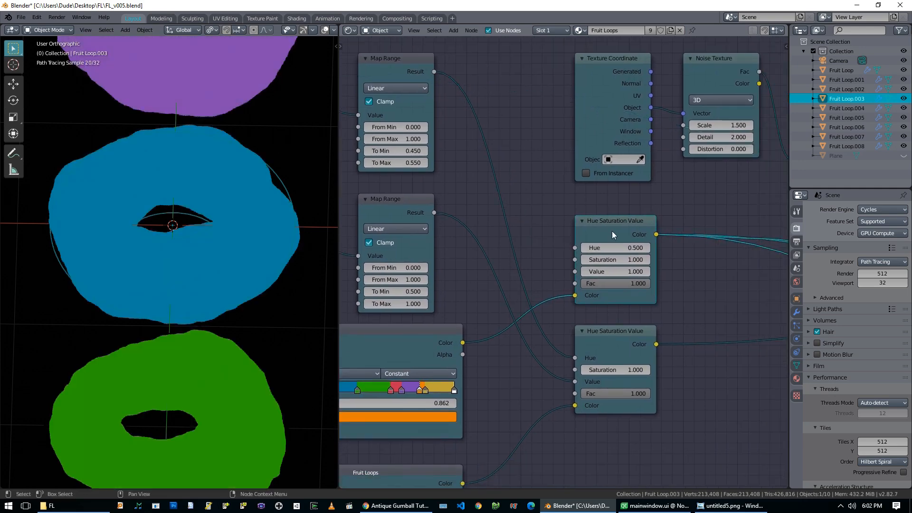
{"action": "scroll", "coordinate": [523, 266], "scroll_direction": "down", "scroll_amount": 3}
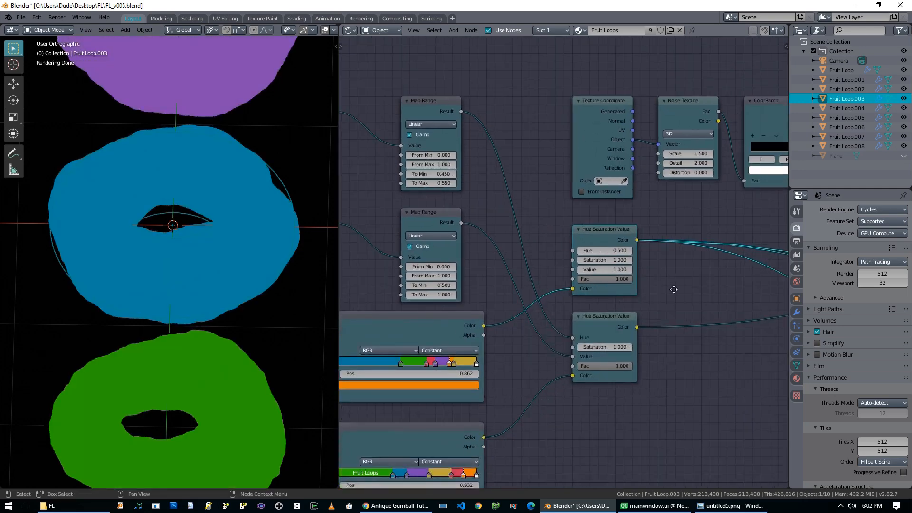
{"action": "left_click", "coordinate": [473, 312], "text": "ctrl+shift"}
{"action": "mouse_move", "coordinate": [460, 322]}
{"action": "middle_mouse_down"}
{"action": "mouse_move", "coordinate": [557, 305]}
{"action": "mouse_move", "coordinate": [445, 322]}
{"action": "middle_mouse_up"}
{"action": "left_click", "coordinate": [644, 228], "text": "ctrl+shift"}
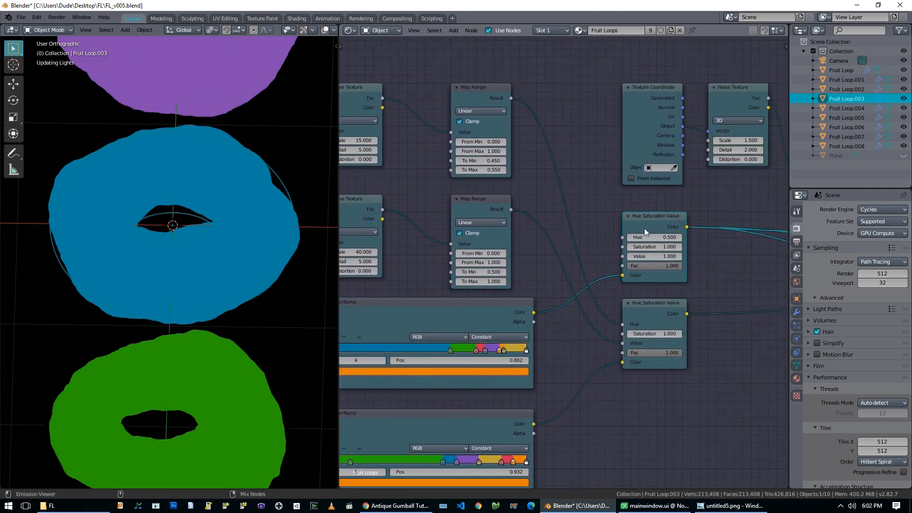
Set the Hue of the upper Hue Saturation Value node to 0.45 with several loops in view
{"action": "middle_click_drag", "start_coordinate": [590, 242], "coordinate": [569, 264]}
{"action": "scroll", "coordinate": [569, 266], "scroll_direction": "up", "scroll_amount": 1}
{"action": "scroll", "coordinate": [246, 236], "scroll_direction": "down", "scroll_amount": 5}
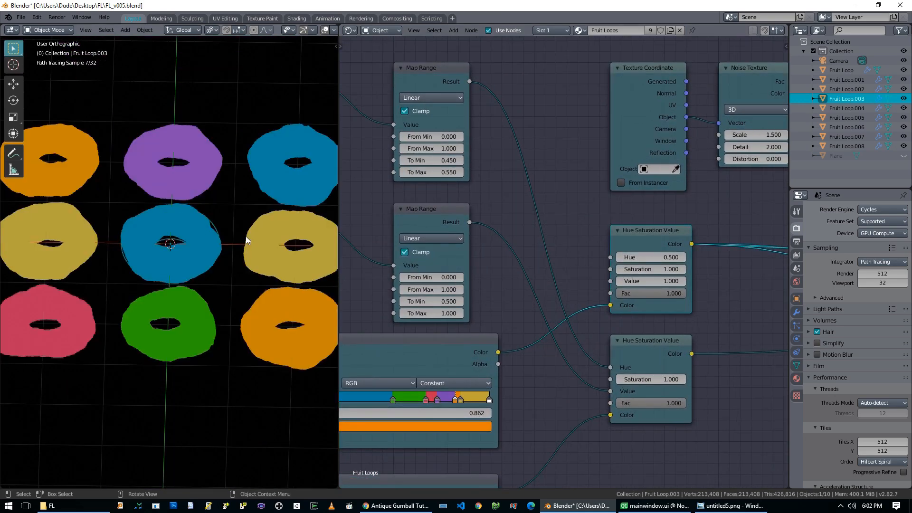
{"action": "scroll", "coordinate": [244, 233], "scroll_direction": "up", "scroll_amount": 1}
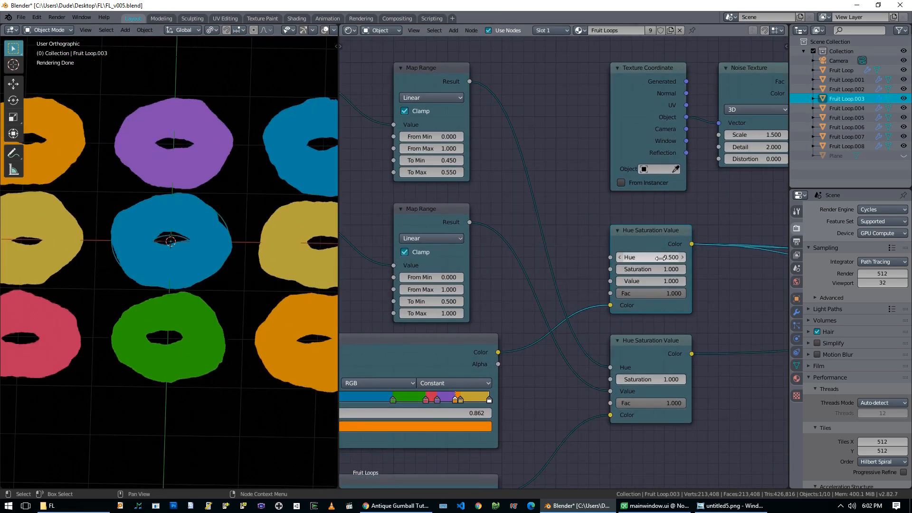
{"action": "left_click_drag", "start_coordinate": [663, 258], "coordinate": [664, 257]}
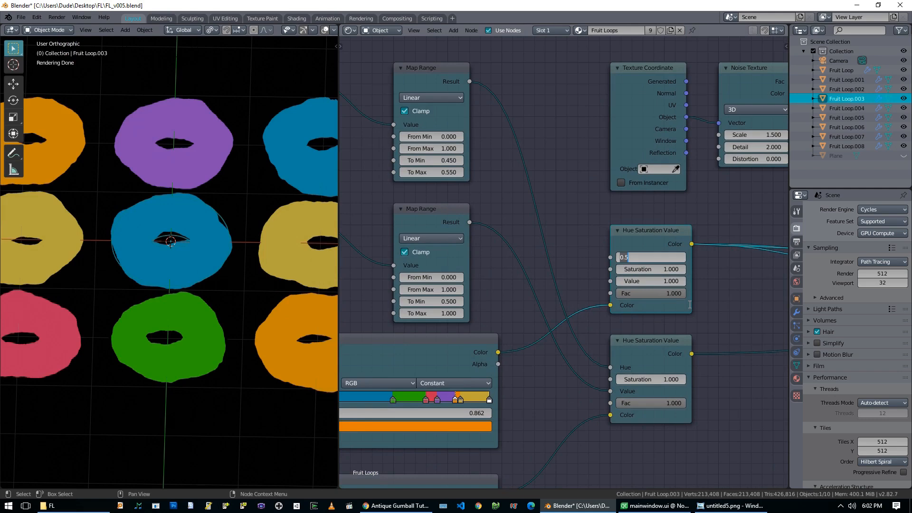
{"action": "type", "text": "0..45"}
{"action": "key", "text": "Return"}
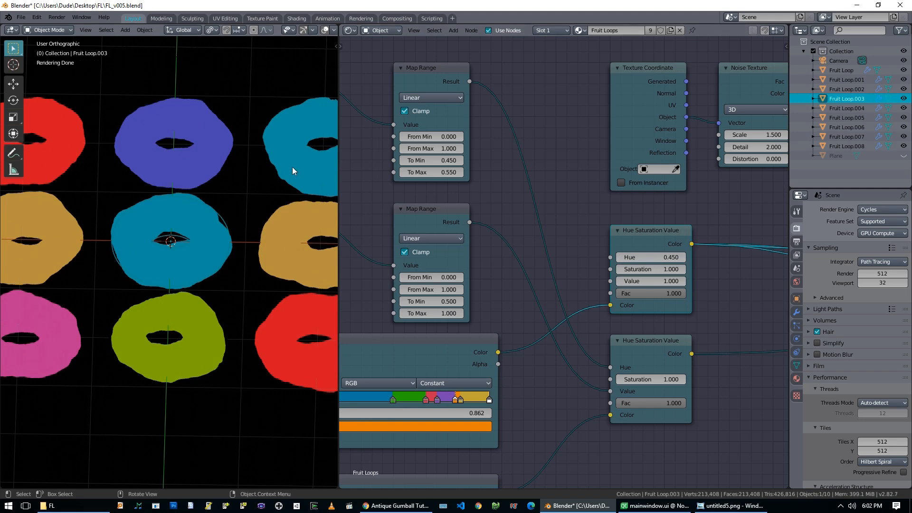
Reset the Hue of the upper Hue Saturation Value node to 0.5
{"action": "left_click", "coordinate": [661, 257]}
{"action": "type", "text": "0.5"}
{"action": "key", "text": "Return"}
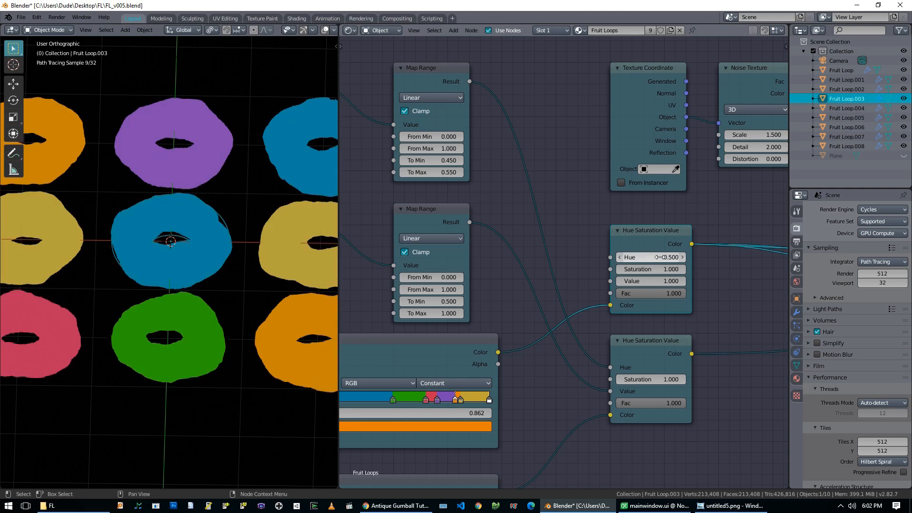
Try a Hue of 0.55 on the upper Hue Saturation Value node and undo the change
{"action": "left_click", "coordinate": [435, 350], "text": "ctrl+shift"}
{"action": "left_click", "coordinate": [643, 242]}
{"action": "left_click", "coordinate": [650, 258]}
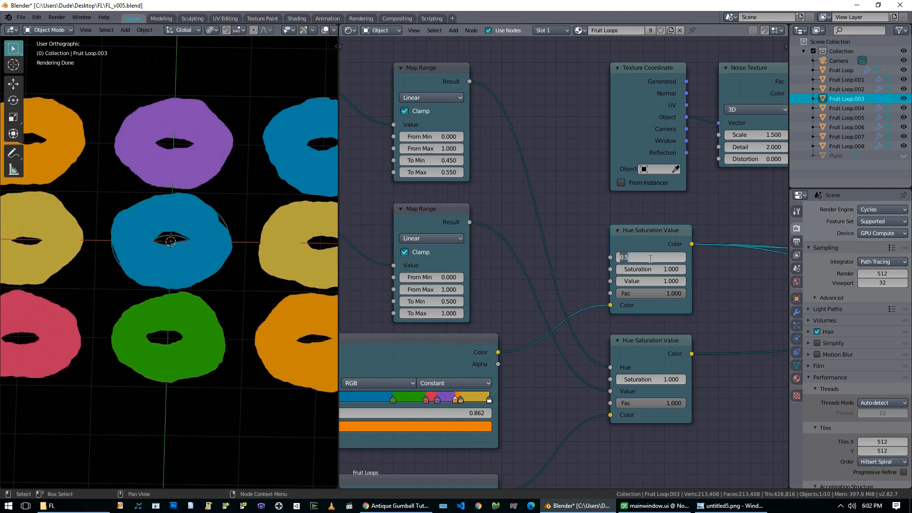
{"action": "type", "text": "0.55"}
{"action": "key", "text": "Return"}
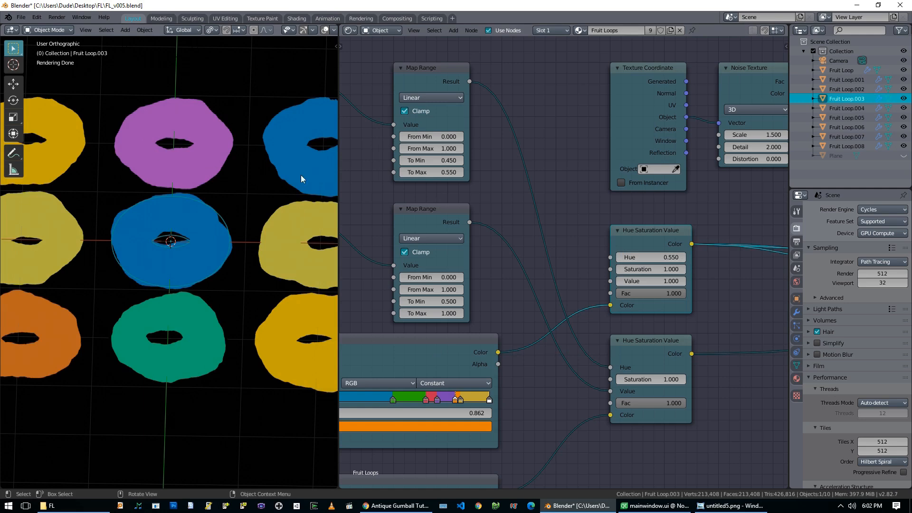
{"action": "key", "text": "ctrl+z"}
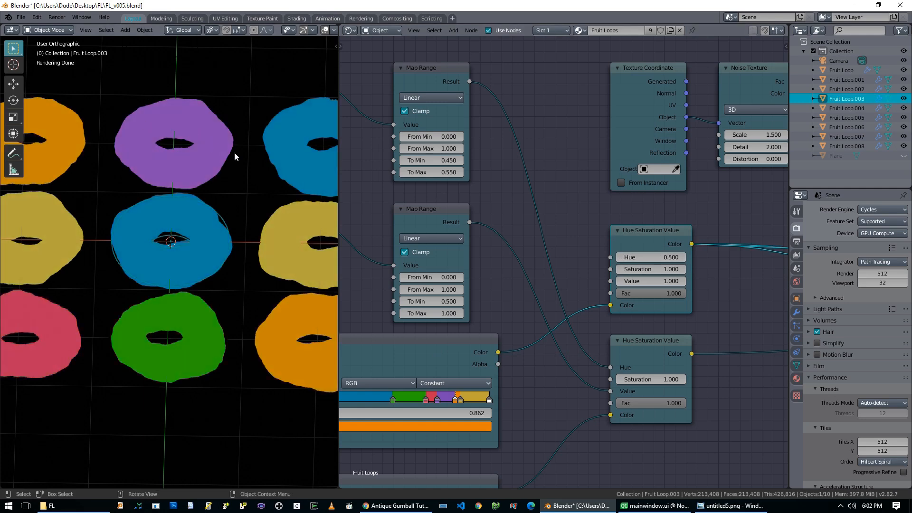
Set the upper Hue Saturation Value node's Hue to 0.45 and sweep it through a wider range of values
{"action": "left_click", "coordinate": [672, 257]}
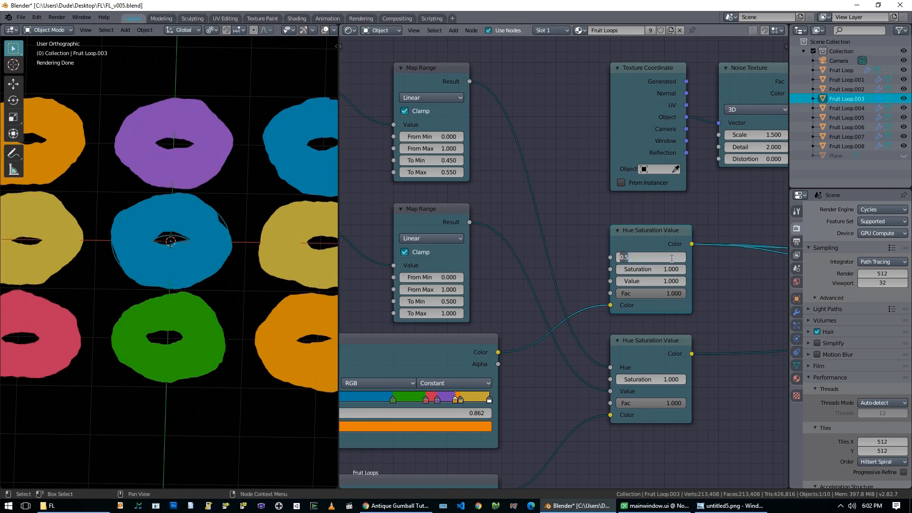
{"action": "type", "text": ".45"}
{"action": "key", "text": "Return"}
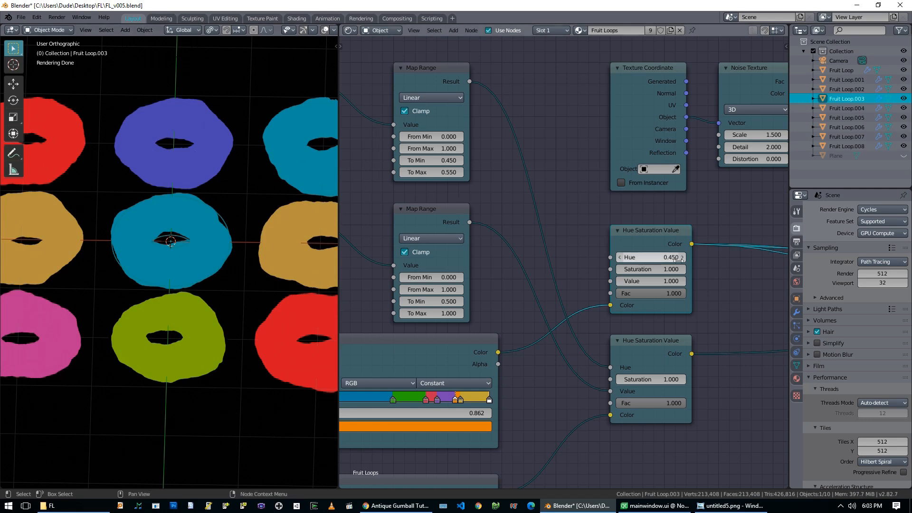
{"action": "left_click_drag", "start_coordinate": [659, 257], "coordinate": [575, 258]}
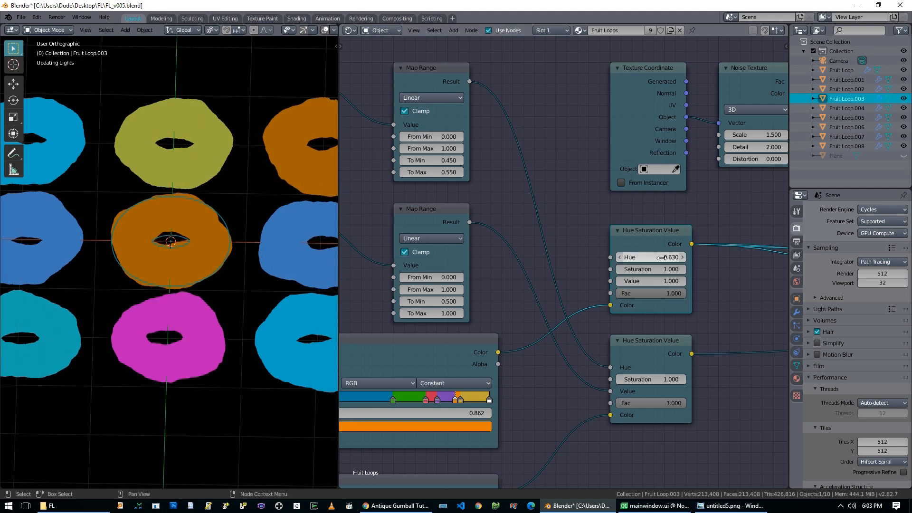
Return the upper Hue Saturation Value node's Hue to 0.5 after the sweep
{"action": "left_click", "coordinate": [663, 258]}
{"action": "type", "text": "0.5"}
{"action": "key", "text": "Return"}
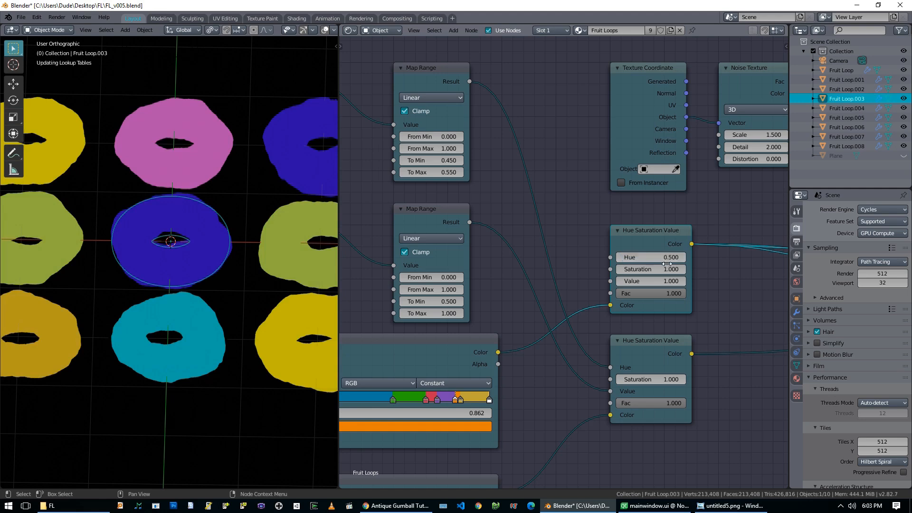
Preview the Scale 15 Noise Texture across the loops and review its Map Range node's To Min and To Max
{"action": "middle_click_drag", "start_coordinate": [487, 183], "coordinate": [724, 236]}
{"action": "middle_click_drag", "start_coordinate": [445, 248], "coordinate": [482, 206]}
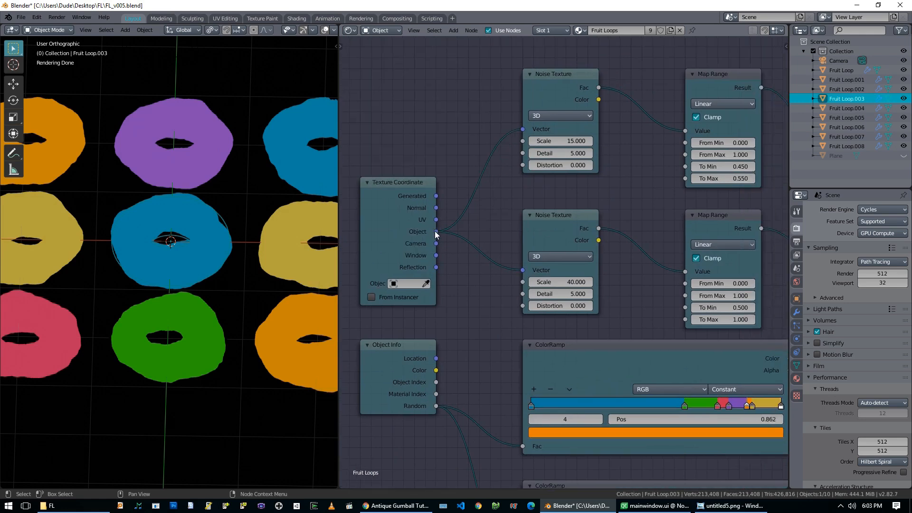
{"action": "left_click", "coordinate": [538, 84], "text": "ctrl+shift"}
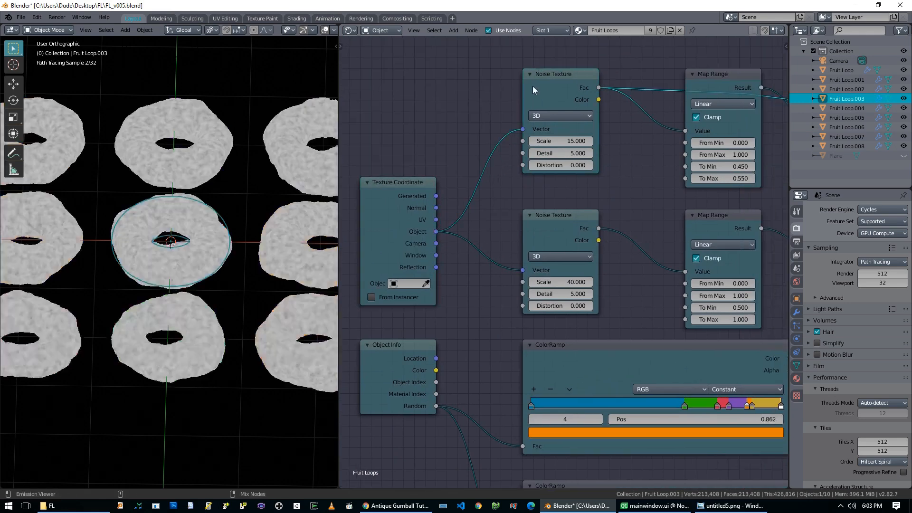
{"action": "middle_click_drag", "start_coordinate": [594, 143], "coordinate": [519, 179]}
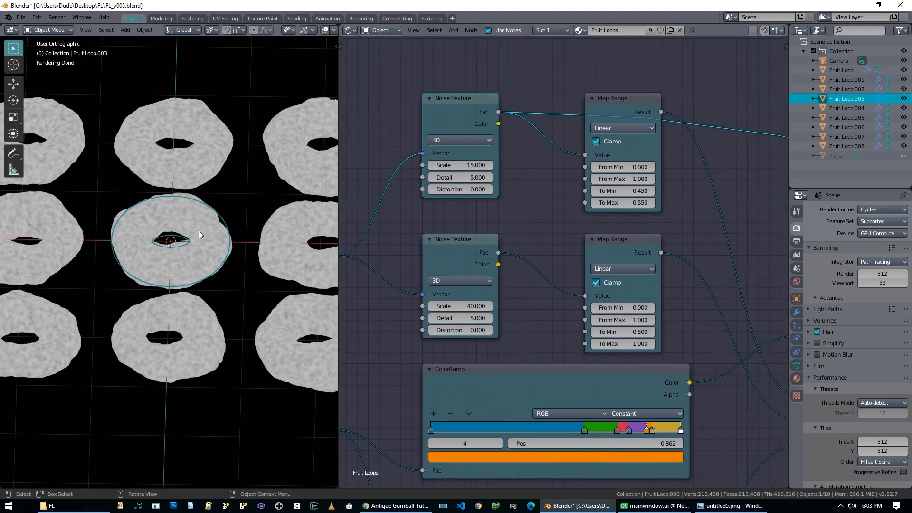
{"action": "middle_click_drag", "start_coordinate": [593, 203], "coordinate": [543, 209]}
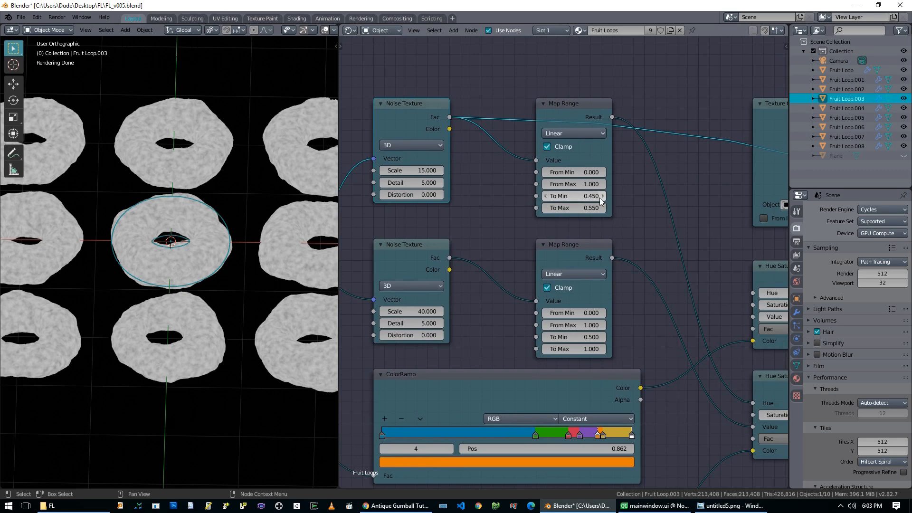
Try Hue values of 0.45 and 0.55 on the upper Hue Saturation Value node to compare both ends of the mapped range
{"action": "middle_click_drag", "start_coordinate": [622, 224], "coordinate": [484, 188]}
{"action": "left_click", "coordinate": [673, 258]}
{"action": "type", "text": "0.45"}
{"action": "key", "text": "Return"}
{"action": "left_click", "coordinate": [656, 260]}
{"action": "type", "text": ".55"}
{"action": "key", "text": "Return"}
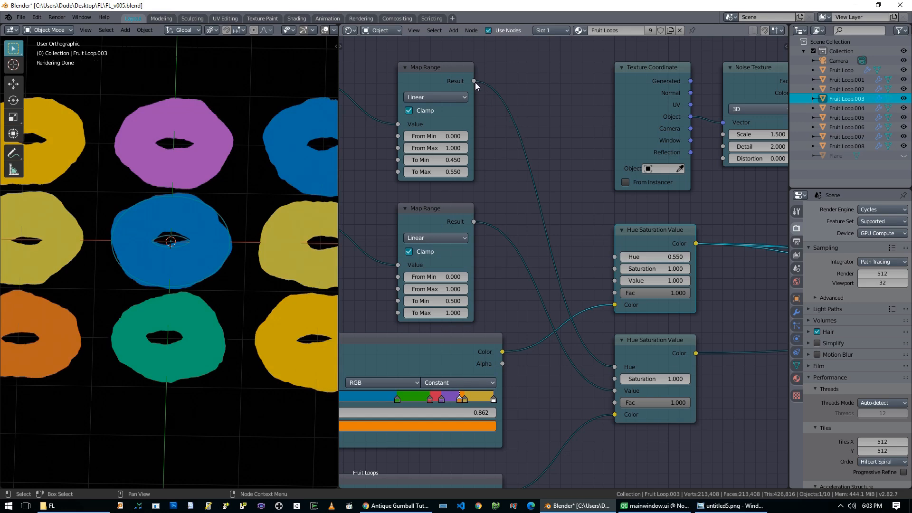
Connect the upper Map Range node's Result to the upper Hue Saturation Value node's Hue and inspect the green loop up close
{"action": "left_click_drag", "start_coordinate": [474, 82], "coordinate": [525, 111]}
{"action": "left_click_drag", "start_coordinate": [545, 140], "coordinate": [615, 257]}
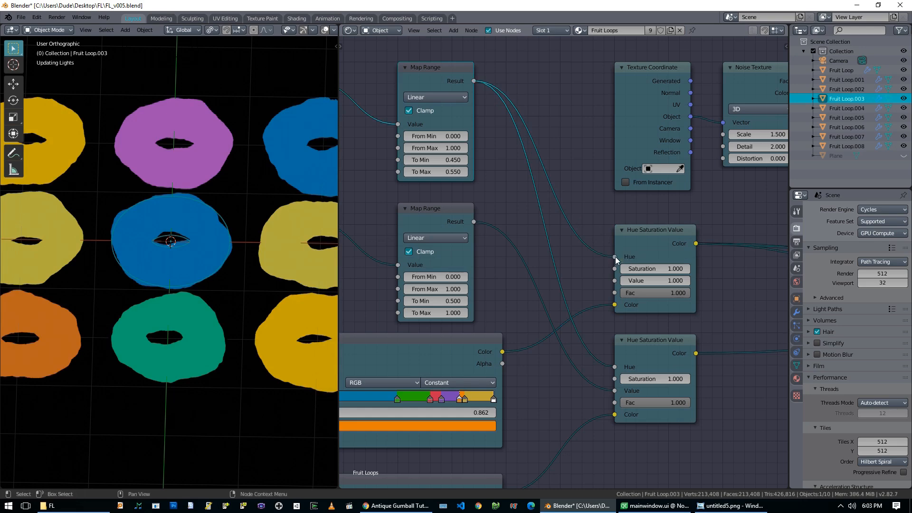
{"action": "scroll", "coordinate": [165, 230], "scroll_direction": "up", "scroll_amount": 6}
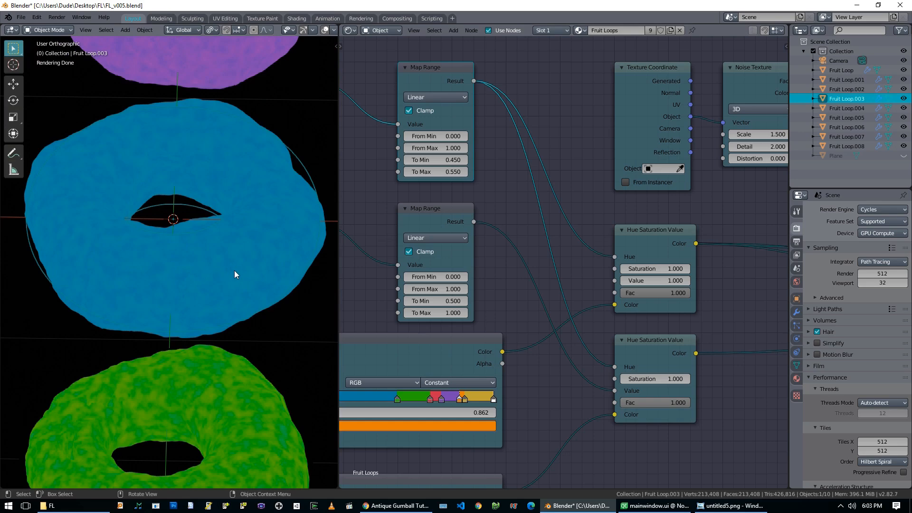
{"action": "scroll", "coordinate": [234, 270], "scroll_direction": "down", "scroll_amount": 3}
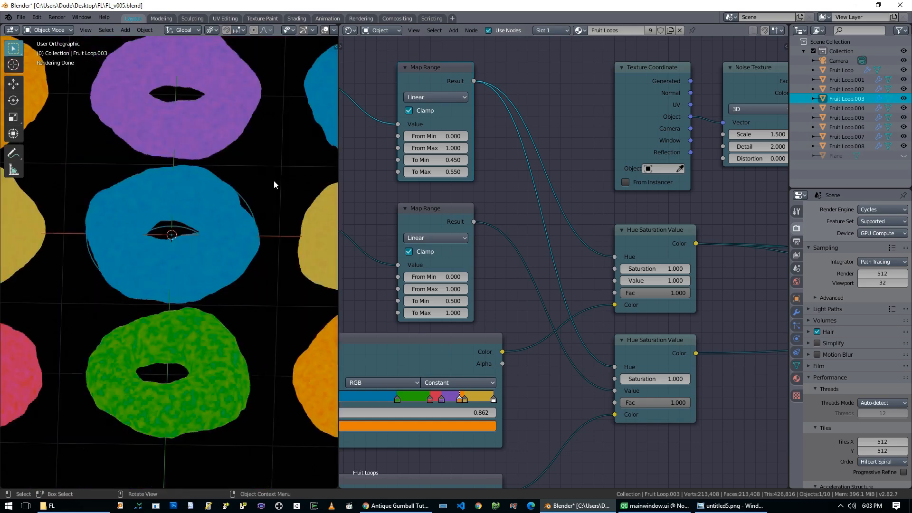
{"action": "scroll", "coordinate": [188, 389], "scroll_direction": "up", "scroll_amount": 3}
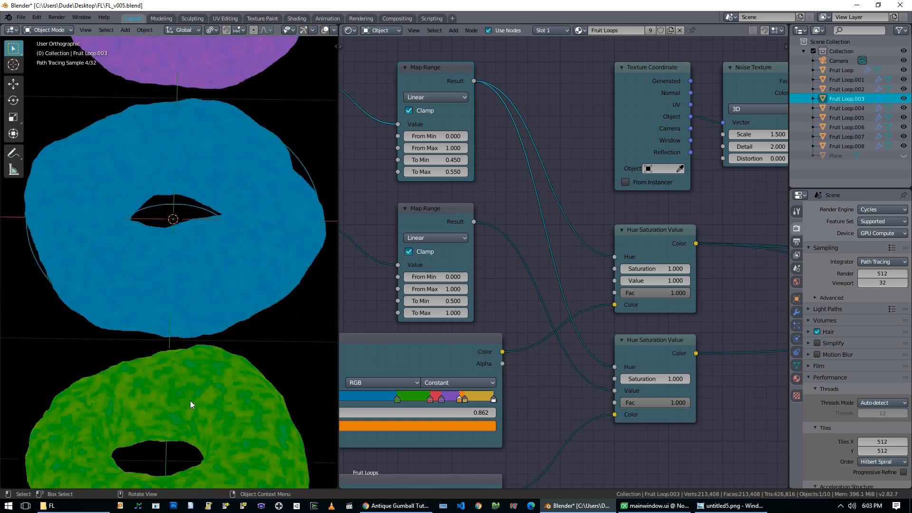
{"action": "middle_click_drag", "start_coordinate": [221, 373], "coordinate": [238, 242], "text": "shift"}
{"action": "scroll", "coordinate": [209, 318], "scroll_direction": "up", "scroll_amount": 3}
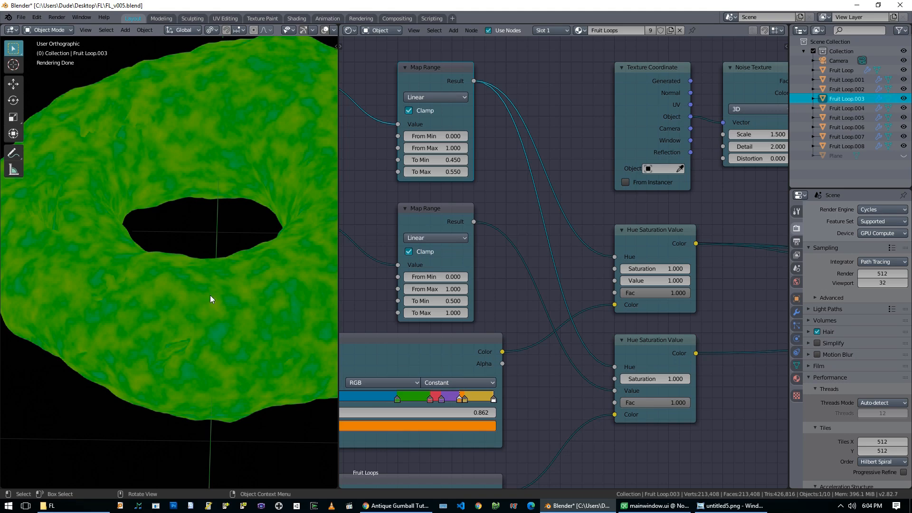
Examine the hue variation across the pink, yellow, purple and blue loops, both up close and side by side
{"action": "scroll", "coordinate": [205, 295], "scroll_direction": "down", "scroll_amount": 5}
{"action": "middle_click_drag", "start_coordinate": [185, 200], "coordinate": [270, 230], "text": "shift"}
{"action": "middle_click_drag", "start_coordinate": [67, 291], "coordinate": [166, 295], "text": "shift"}
{"action": "scroll", "coordinate": [166, 296], "scroll_direction": "up", "scroll_amount": 1}
{"action": "scroll", "coordinate": [166, 295], "scroll_direction": "up", "scroll_amount": 4}
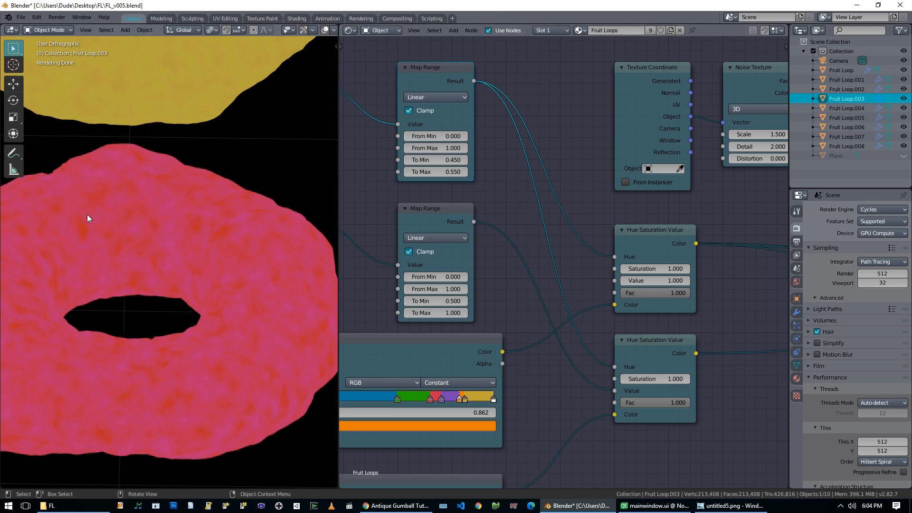
{"action": "scroll", "coordinate": [217, 228], "scroll_direction": "down", "scroll_amount": 5}
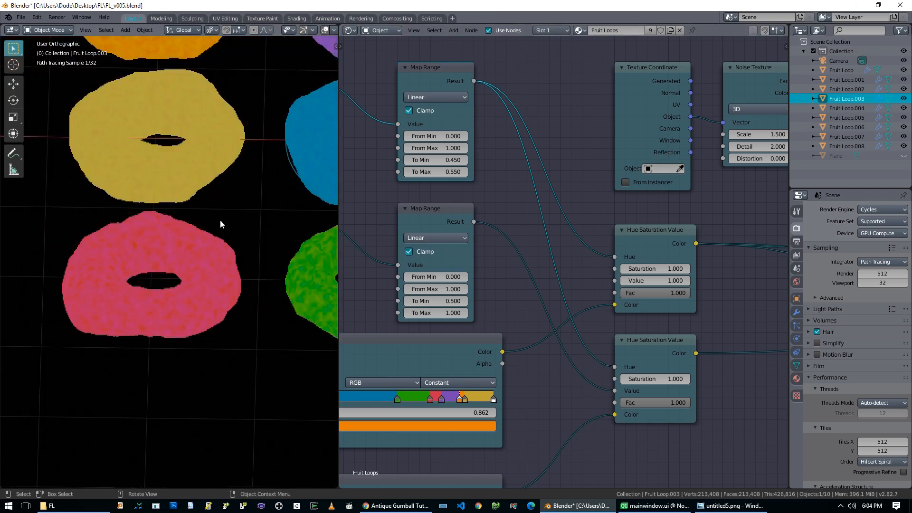
{"action": "middle_click_drag", "start_coordinate": [179, 227], "coordinate": [156, 240], "text": "shift"}
{"action": "middle_click_drag", "start_coordinate": [159, 193], "coordinate": [145, 259], "text": "shift"}
Try a hue range of To Min 0.4 and To Max 0.6 on the upper Map Range node and inspect the loops
{"action": "middle_click_drag", "start_coordinate": [506, 182], "coordinate": [559, 232]}
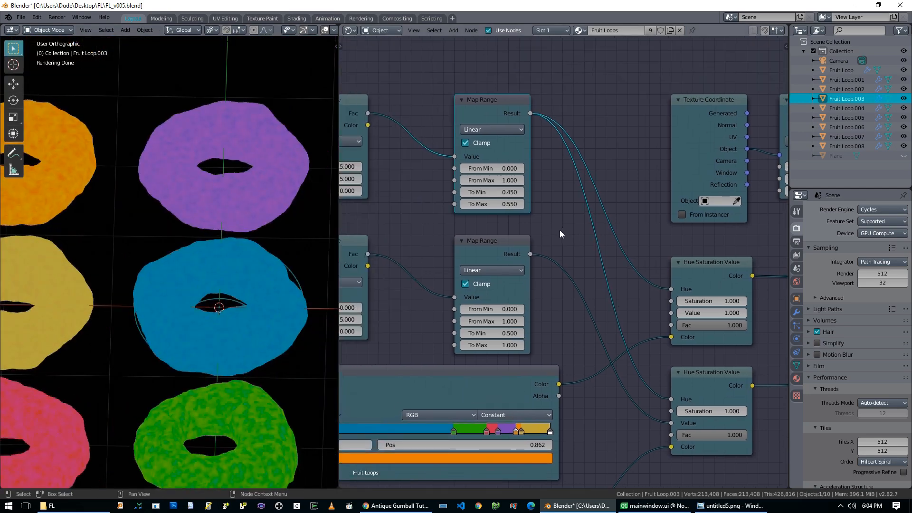
{"action": "middle_click_drag", "start_coordinate": [544, 216], "coordinate": [567, 219]}
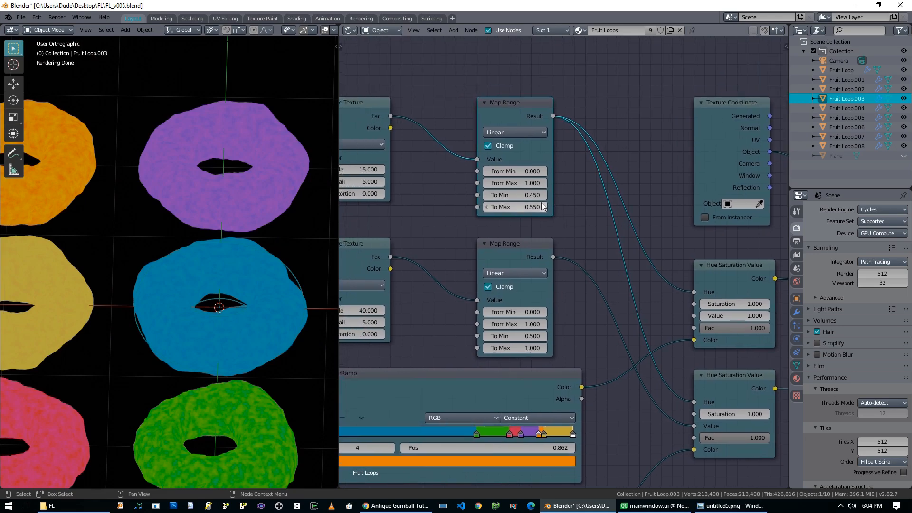
{"action": "left_click", "coordinate": [536, 194]}
{"action": "type", "text": "0.4"}
{"action": "key", "text": "Return"}
{"action": "left_click", "coordinate": [537, 206]}
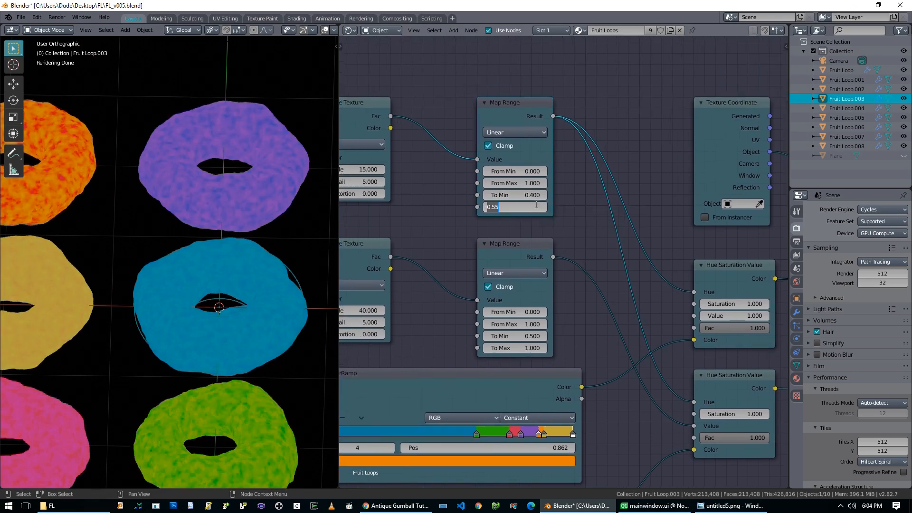
{"action": "type", "text": "0.6"}
{"action": "key", "text": "Return"}
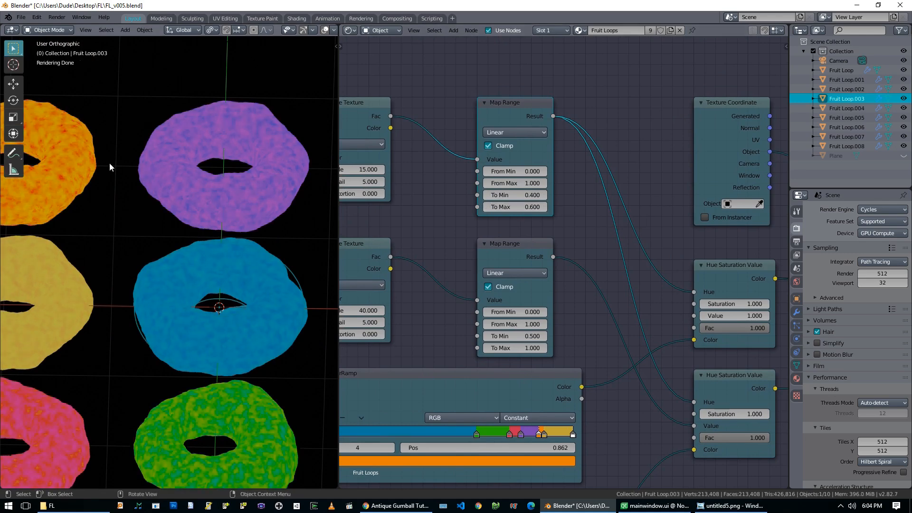
{"action": "scroll", "coordinate": [243, 188], "scroll_direction": "up", "scroll_amount": 5}
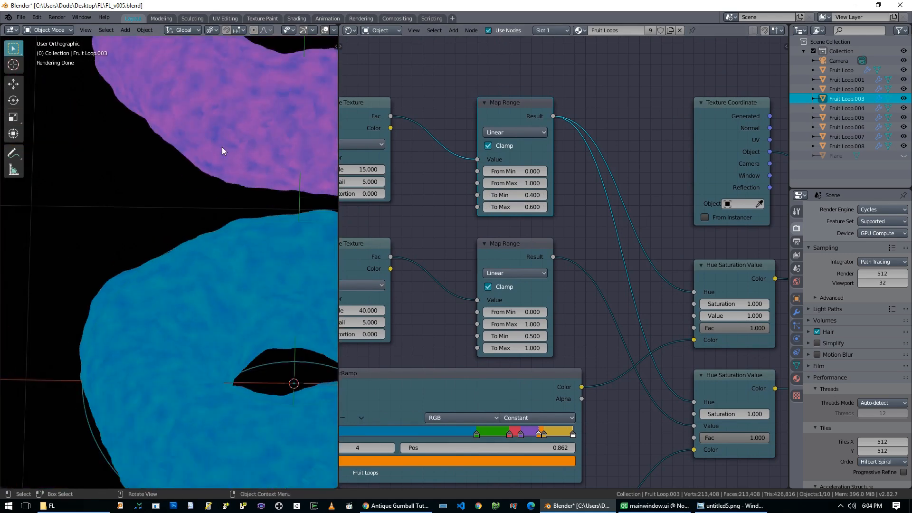
{"action": "scroll", "coordinate": [164, 338], "scroll_direction": "down", "scroll_amount": 2}
{"action": "scroll", "coordinate": [176, 318], "scroll_direction": "down", "scroll_amount": 2}
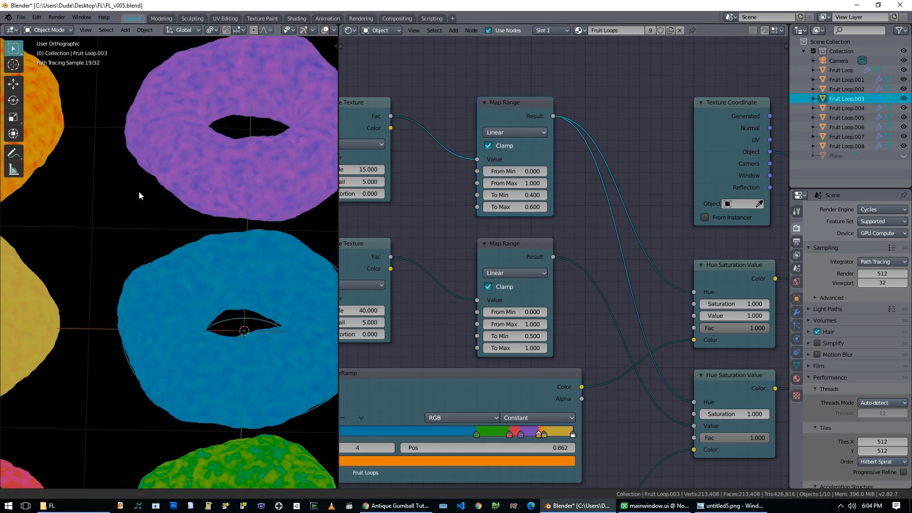
Try an exaggerated hue range of To Min 0.3 and To Max 0.7 on the upper Map Range node
{"action": "middle_click_drag", "start_coordinate": [112, 184], "coordinate": [204, 221], "text": "shift"}
{"action": "left_click", "coordinate": [540, 196]}
{"action": "type", "text": "0.3"}
{"action": "key", "text": "Return"}
{"action": "left_click", "coordinate": [534, 210]}
{"action": "type", "text": "0.7"}
{"action": "key", "text": "Return"}
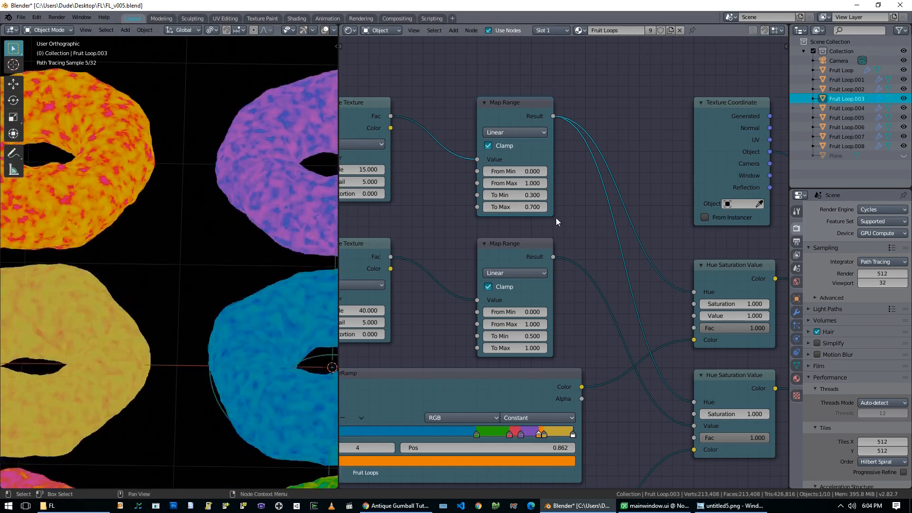
Set the upper Map Range node's To Min back to 0.45 and its To Max back to 0.55
{"action": "left_click", "coordinate": [538, 196]}
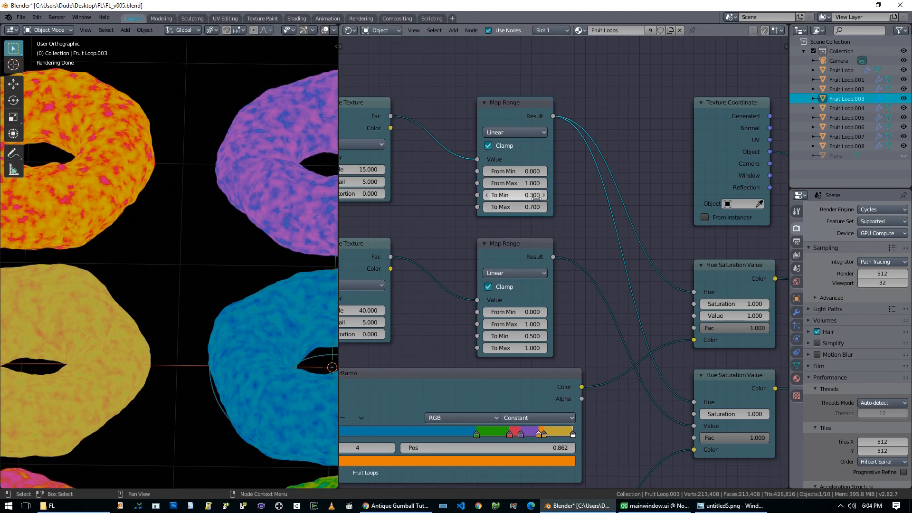
{"action": "key", "text": "BackSpace"}
{"action": "type", "text": "0.45"}
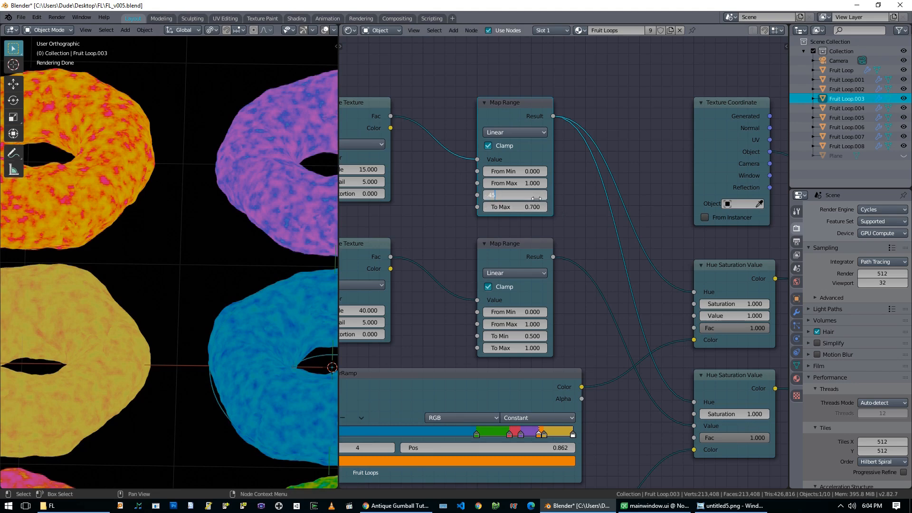
{"action": "key", "text": "Return"}
{"action": "left_click", "coordinate": [531, 207]}
{"action": "type", "text": "0.55"}
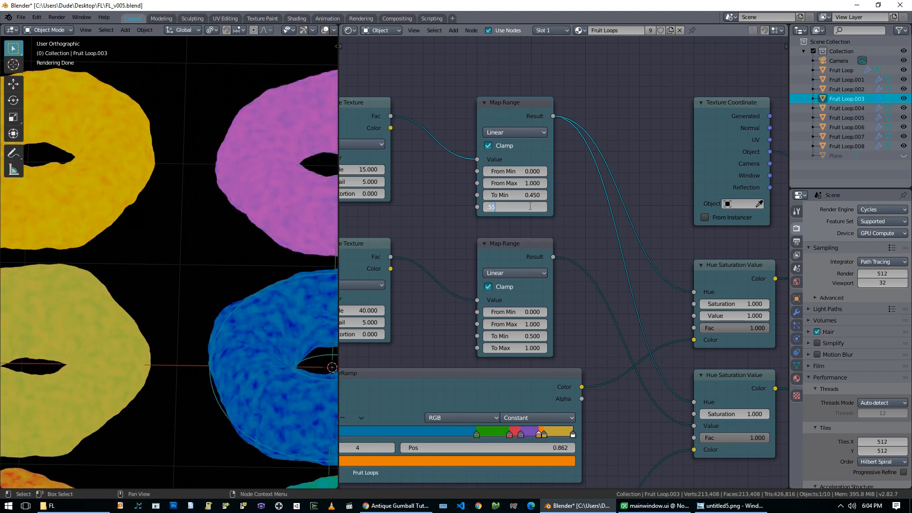
{"action": "key", "text": "Return"}
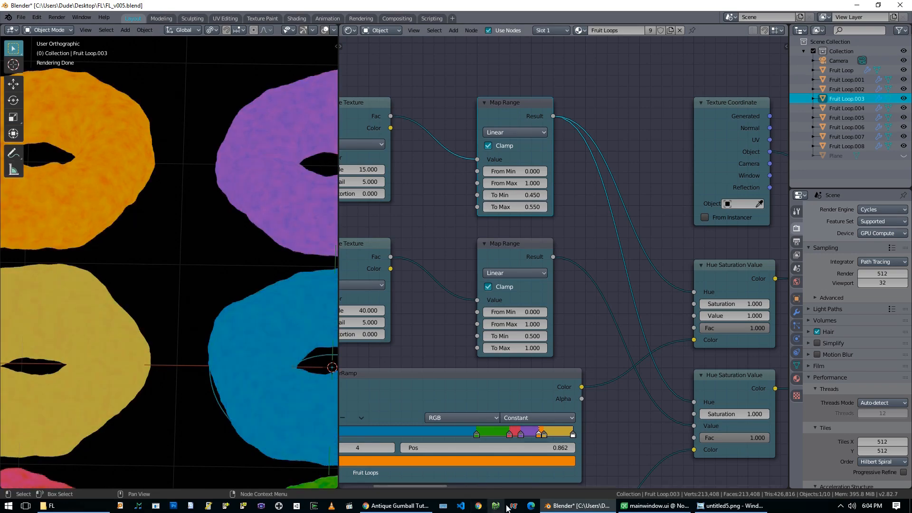
Switch to Chrome to view the reference photo of cereal loops on a spoon, and return to Blender
{"action": "left_click", "coordinate": [395, 506]}
{"action": "left_click", "coordinate": [294, 6]}
{"action": "left_click", "coordinate": [189, 7]}
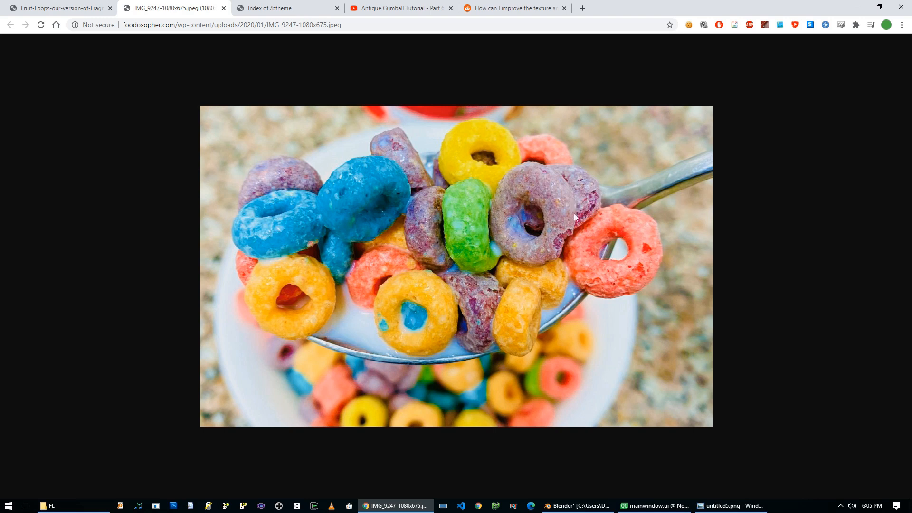
{"action": "left_click", "coordinate": [577, 506]}
Preview the Scale 15 Noise Texture, its Map Range node and the upper Hue Saturation Value node in sequence
{"action": "middle_click_drag", "start_coordinate": [475, 97], "coordinate": [541, 126]}
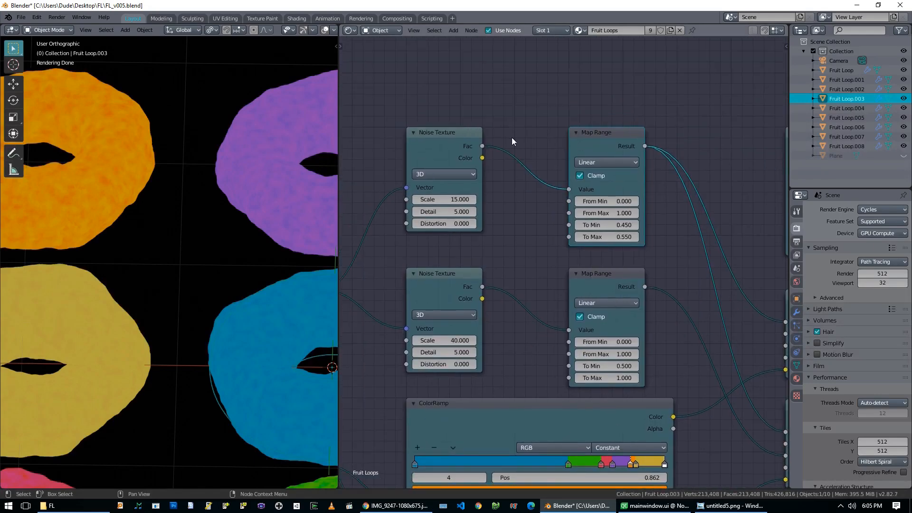
{"action": "middle_click_drag", "start_coordinate": [497, 144], "coordinate": [586, 119]}
{"action": "left_click", "coordinate": [524, 125], "text": "ctrl+shift"}
{"action": "middle_click_drag", "start_coordinate": [609, 81], "coordinate": [511, 82]}
{"action": "left_click", "coordinate": [584, 118], "text": "ctrl+shift"}
{"action": "middle_click_drag", "start_coordinate": [673, 88], "coordinate": [463, 52]}
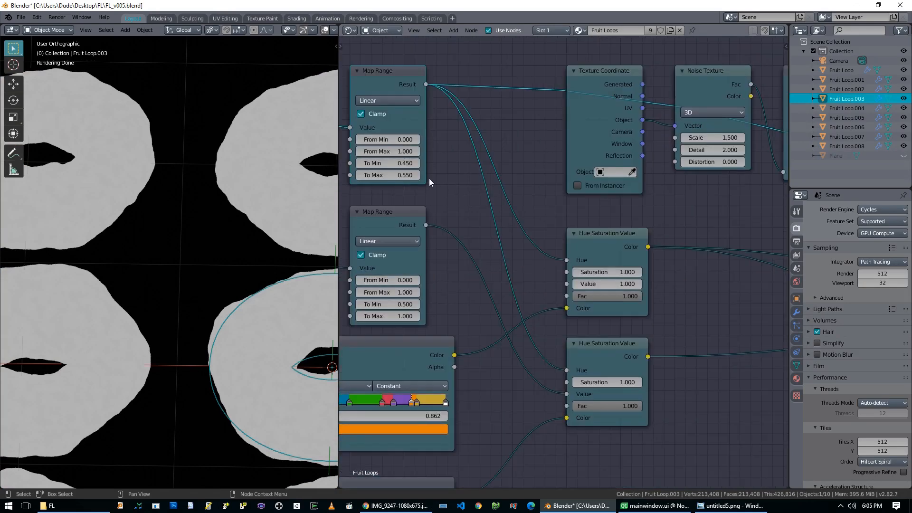
{"action": "left_click", "coordinate": [602, 246], "text": "ctrl+shift"}
Review how Object Info's Random output and the upper ColorRamp feed the upper Hue Saturation Value node alongside the noise branch
{"action": "scroll", "coordinate": [507, 314], "scroll_direction": "down", "scroll_amount": 4}
{"action": "middle_click_drag", "start_coordinate": [526, 388], "coordinate": [697, 357]}
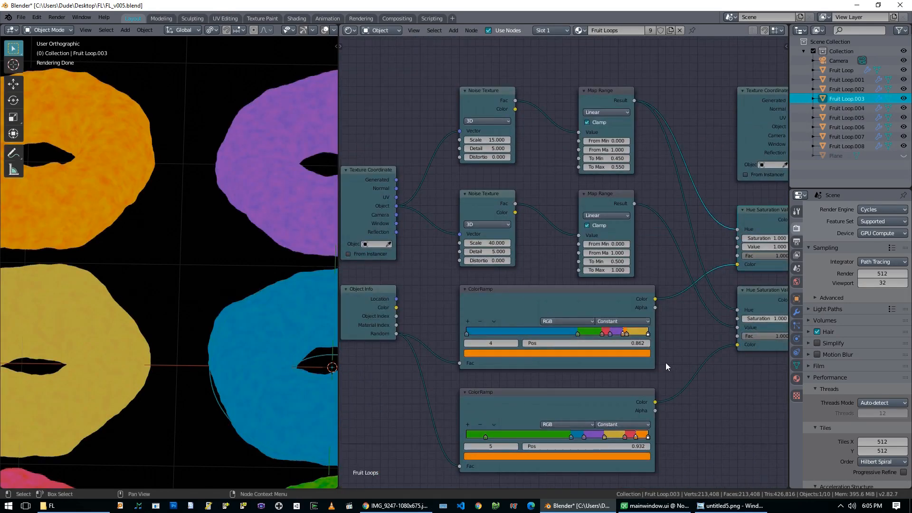
{"action": "scroll", "coordinate": [663, 354], "scroll_direction": "down", "scroll_amount": 3}
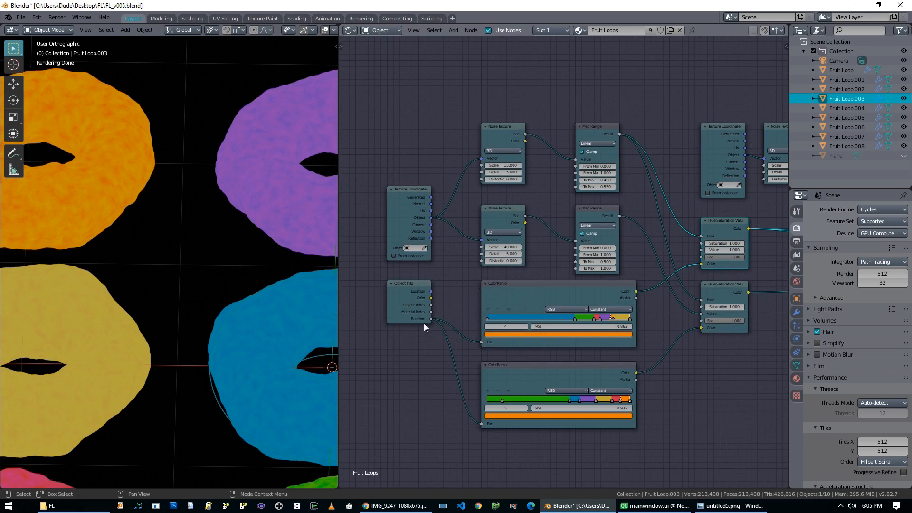
{"action": "left_click", "coordinate": [506, 295]}
{"action": "middle_click_drag", "start_coordinate": [667, 323], "coordinate": [581, 350]}
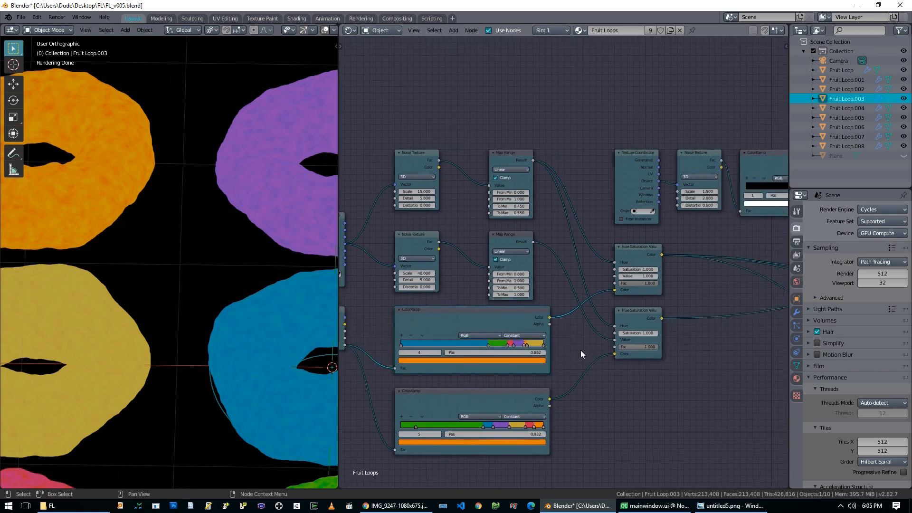
{"action": "scroll", "coordinate": [580, 350], "scroll_direction": "up", "scroll_amount": 3}
{"action": "left_click", "coordinate": [656, 259]}
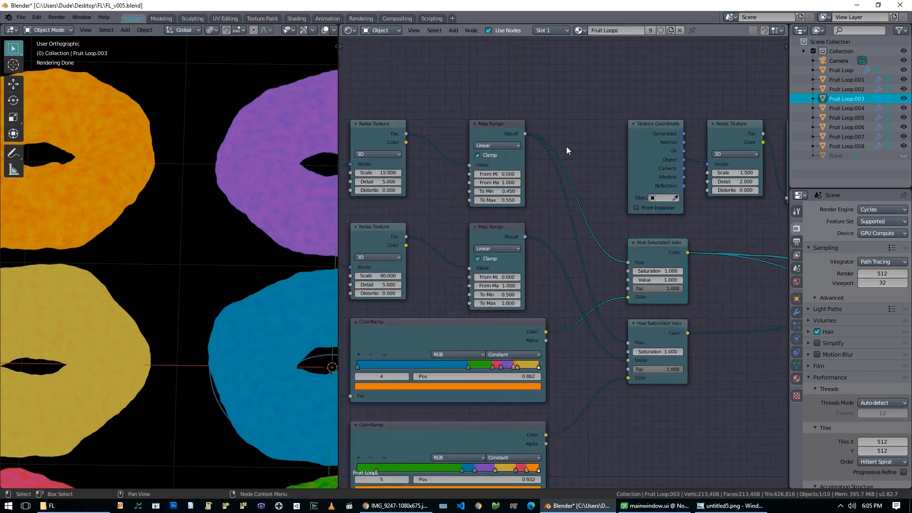
{"action": "middle_click_drag", "start_coordinate": [353, 131], "coordinate": [435, 150]}
{"action": "middle_click_drag", "start_coordinate": [588, 153], "coordinate": [537, 140]}
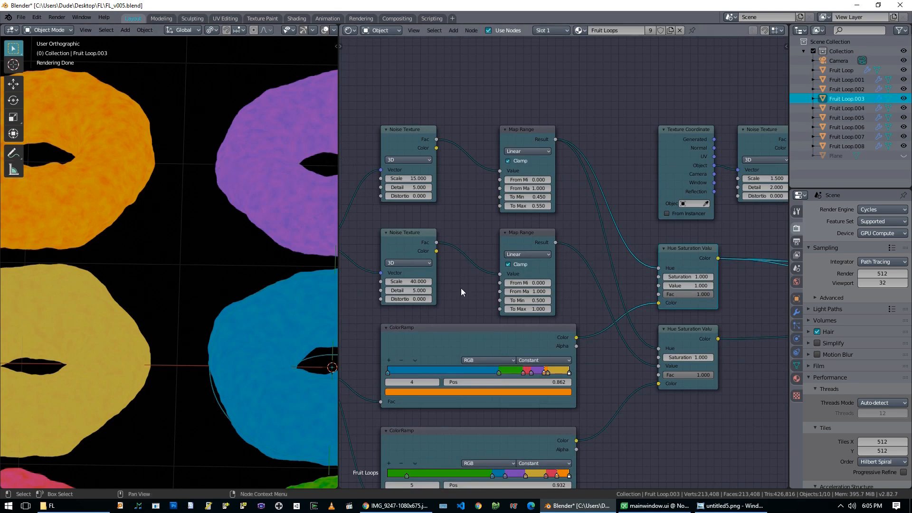
Preview the Scale 15 and Scale 40 Noise Textures to compare them, and review the lower Map Range node's output values
{"action": "middle_click_drag", "start_coordinate": [425, 242], "coordinate": [502, 234]}
{"action": "left_click", "coordinate": [469, 125], "text": "ctrl+shift"}
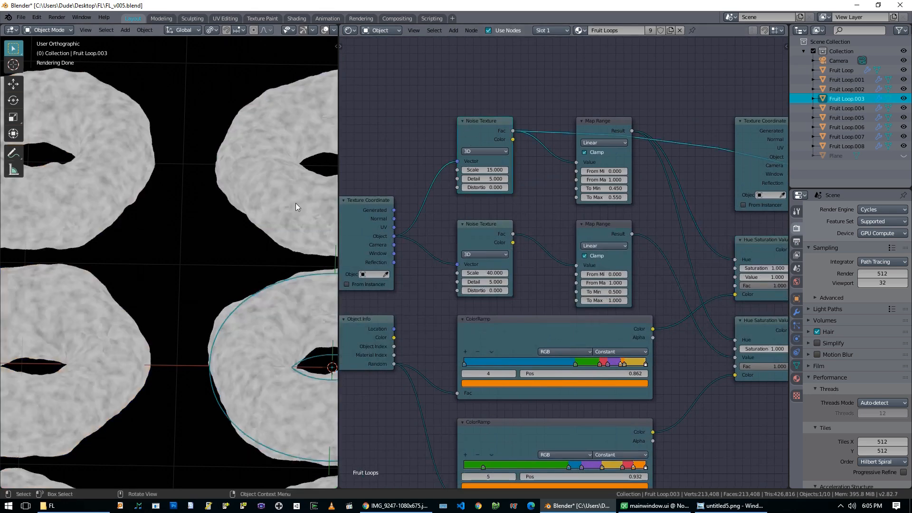
{"action": "left_click", "coordinate": [468, 234], "text": "ctrl+shift"}
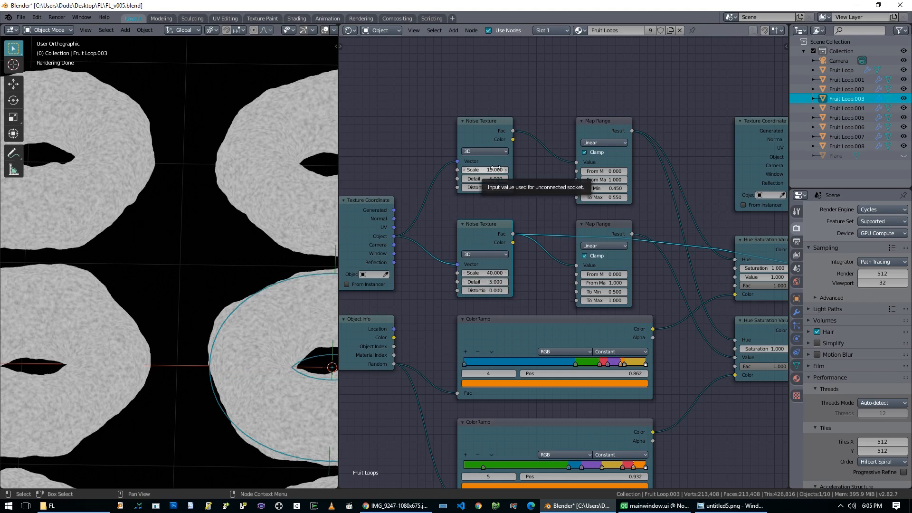
{"action": "middle_click_drag", "start_coordinate": [655, 253], "coordinate": [575, 255]}
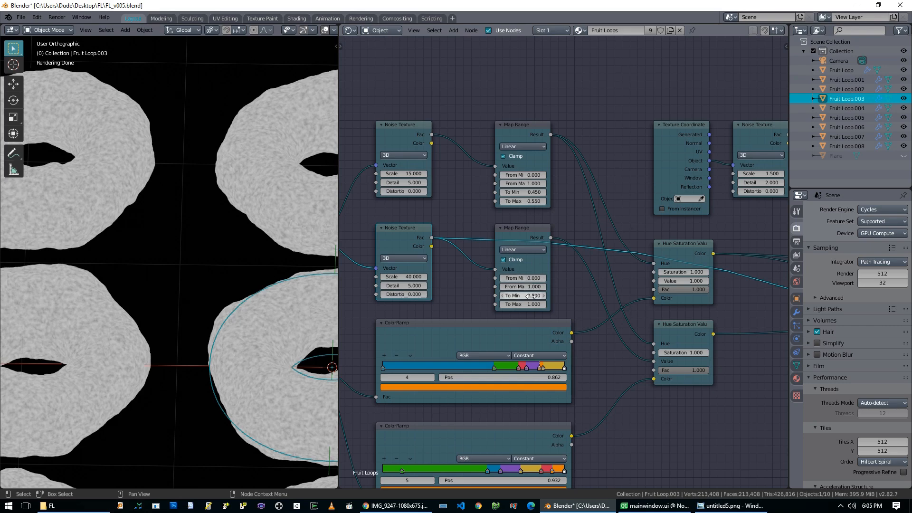
{"action": "middle_click_drag", "start_coordinate": [580, 283], "coordinate": [535, 275]}
Preview the upper Hue Saturation Value node and connect the lower Map Range node's Result to its Value
{"action": "left_click", "coordinate": [497, 233]}
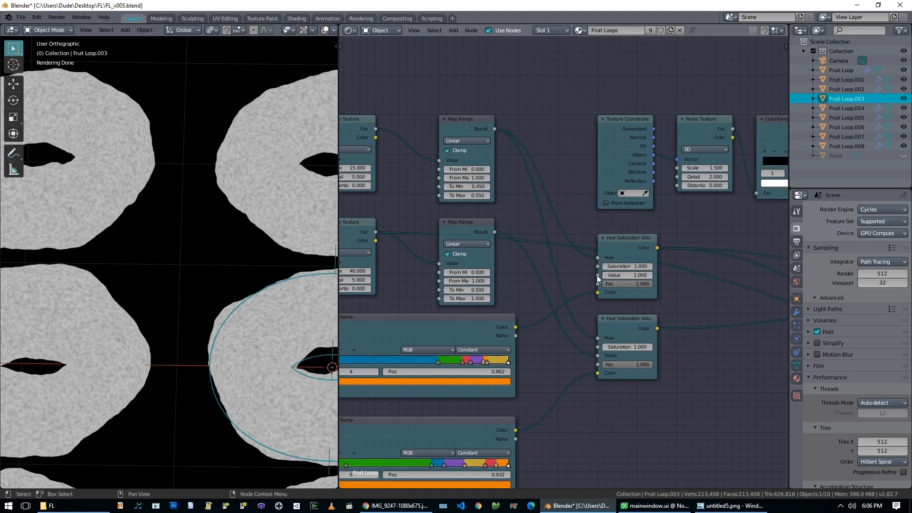
{"action": "left_click", "coordinate": [637, 243], "text": "ctrl+shift"}
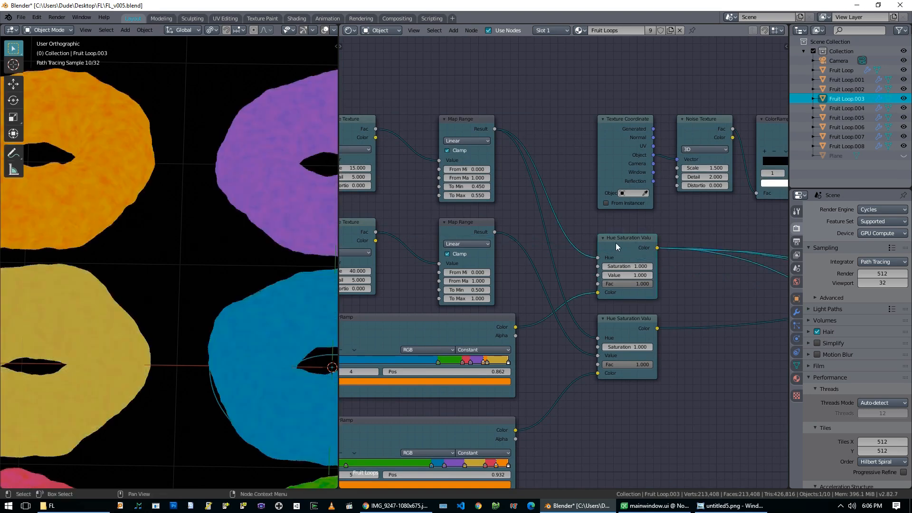
{"action": "middle_click_drag", "start_coordinate": [275, 251], "coordinate": [206, 245], "text": "shift"}
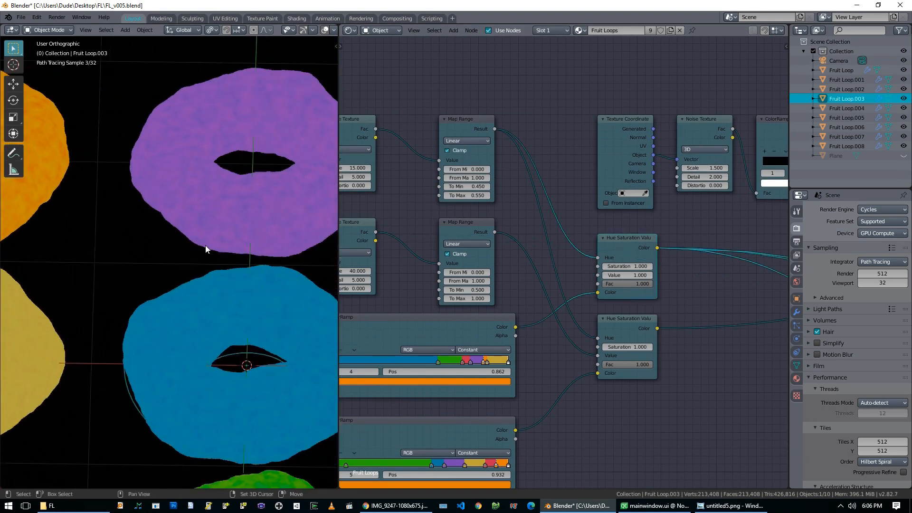
{"action": "left_click_drag", "start_coordinate": [494, 232], "coordinate": [597, 275]}
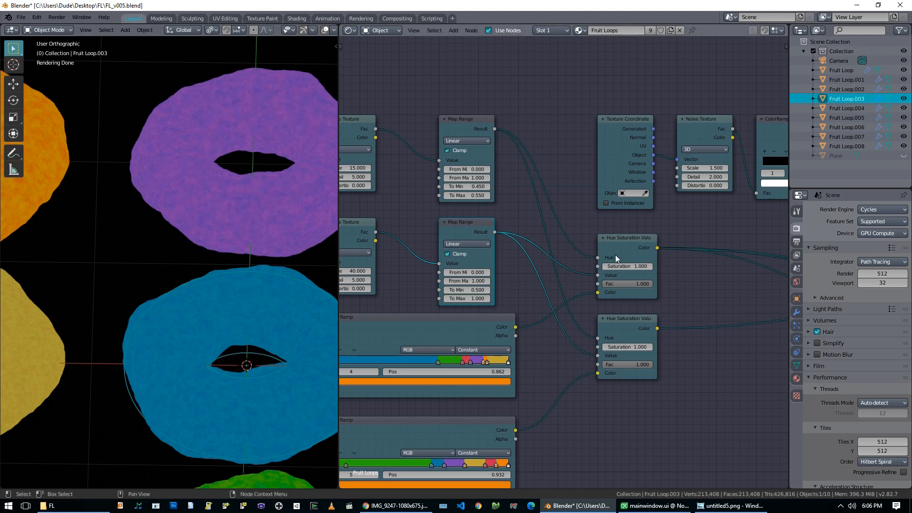
Highlight the colour-generating nodes to survey how they feed the rest of the material, and clear the selection
{"action": "scroll", "coordinate": [590, 289], "scroll_direction": "down", "scroll_amount": 4}
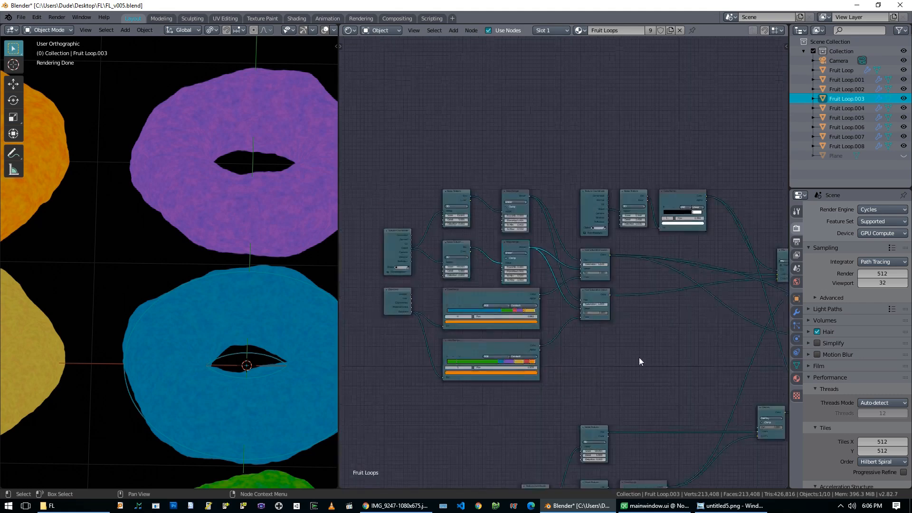
{"action": "left_click_drag", "start_coordinate": [380, 165], "coordinate": [563, 349]}
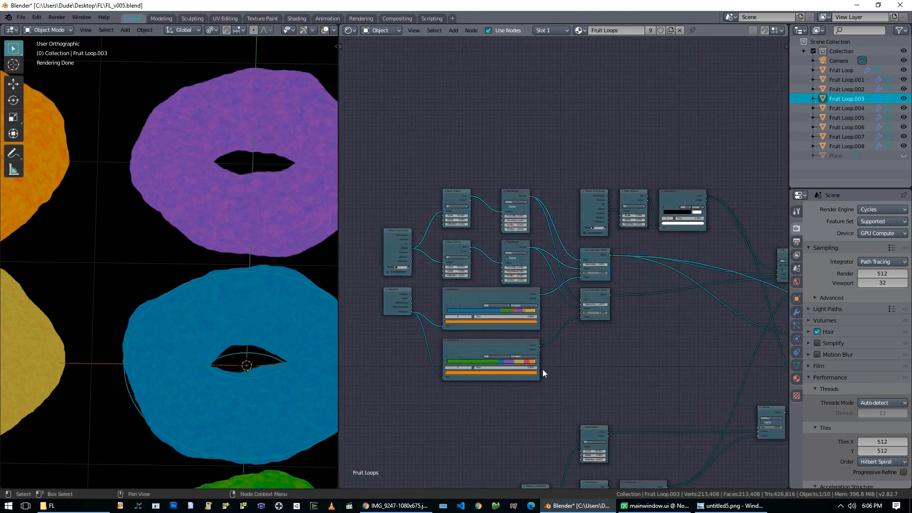
{"action": "scroll", "coordinate": [543, 370], "scroll_direction": "down", "scroll_amount": 2}
{"action": "middle_click_drag", "start_coordinate": [541, 369], "coordinate": [520, 354]}
{"action": "scroll", "coordinate": [431, 335], "scroll_direction": "up", "scroll_amount": 1}
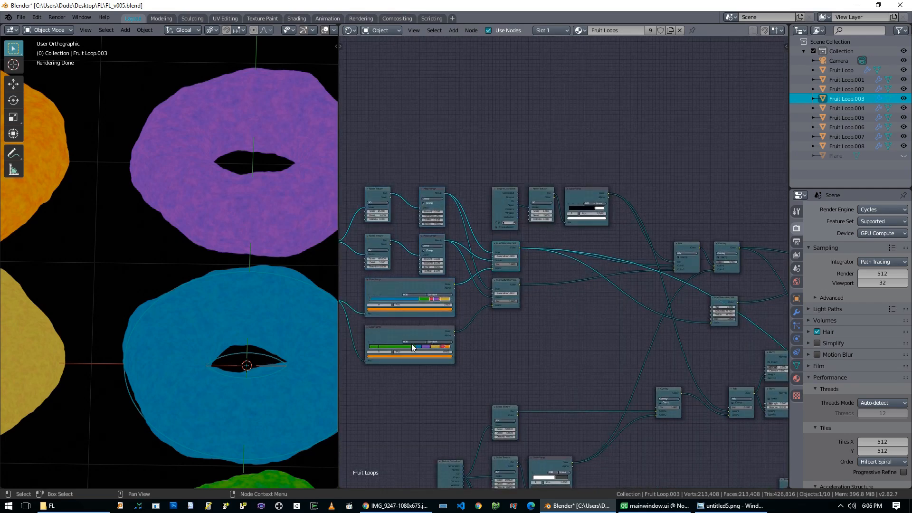
{"action": "left_click", "coordinate": [490, 329]}
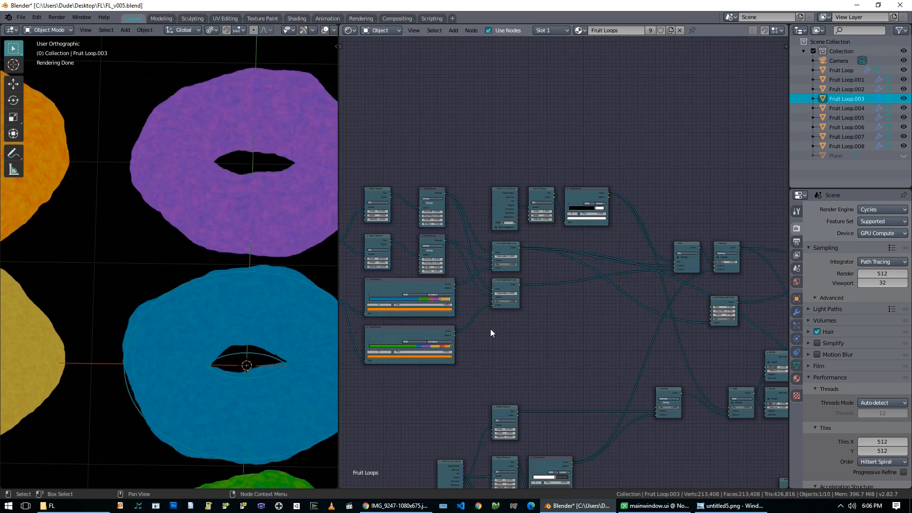
Select the lower and upper Hue Saturation Value nodes in turn to trace their Map Range and ColorRamp connections
{"action": "scroll", "coordinate": [532, 329], "scroll_direction": "up", "scroll_amount": 2}
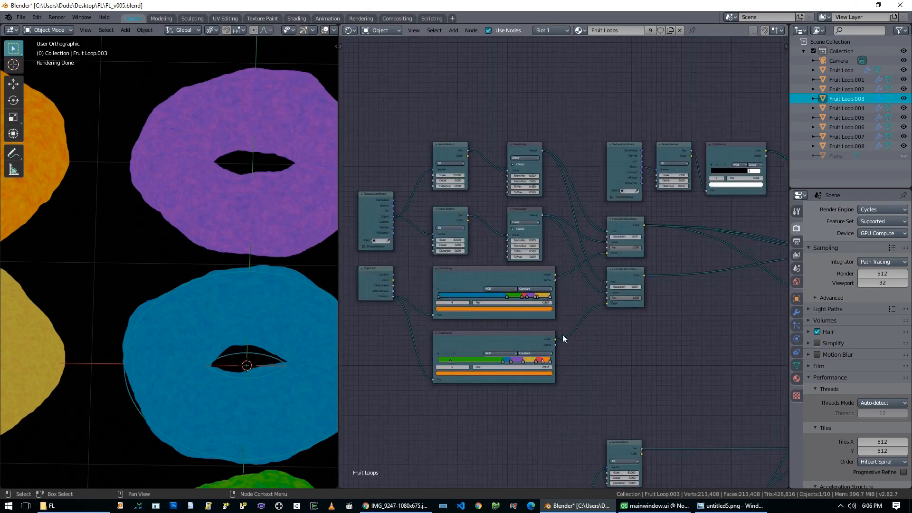
{"action": "middle_click_drag", "start_coordinate": [564, 338], "coordinate": [527, 344]}
{"action": "scroll", "coordinate": [542, 332], "scroll_direction": "up", "scroll_amount": 1}
{"action": "scroll", "coordinate": [554, 315], "scroll_direction": "up", "scroll_amount": 1}
{"action": "left_click", "coordinate": [558, 285]}
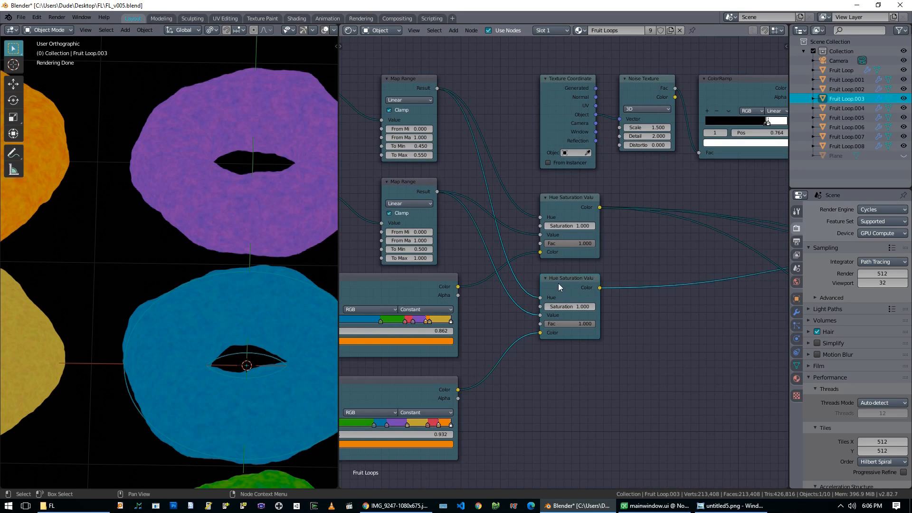
{"action": "left_click", "coordinate": [555, 213]}
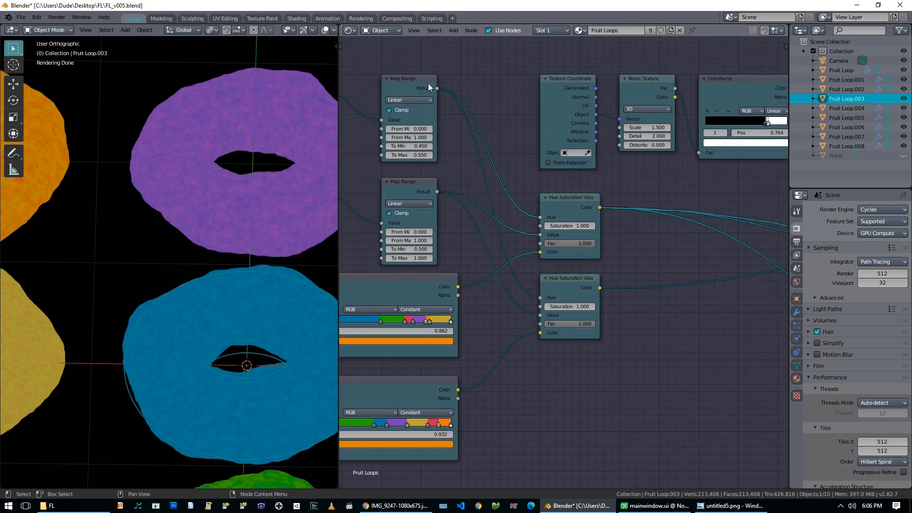
Trace the lower Hue Saturation Value node's connections and preview its colours on the loops
{"action": "left_click", "coordinate": [559, 288]}
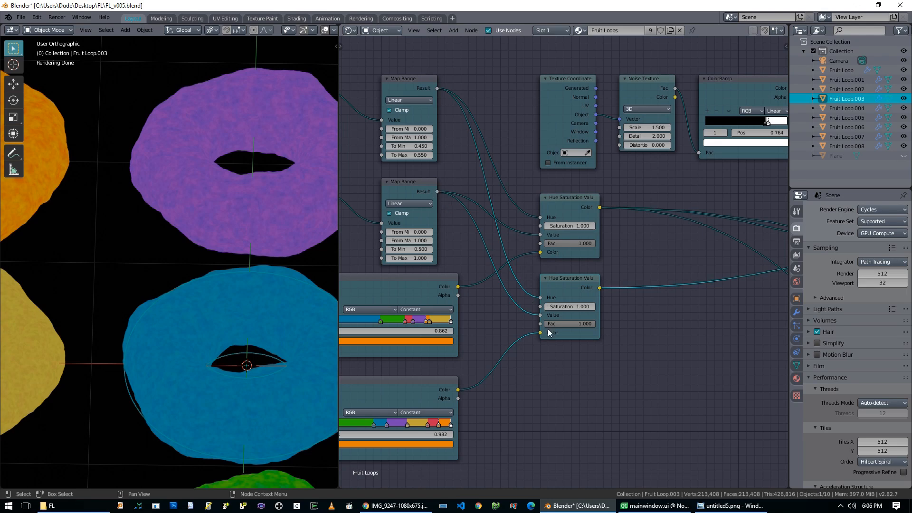
{"action": "middle_click_drag", "start_coordinate": [528, 381], "coordinate": [695, 338]}
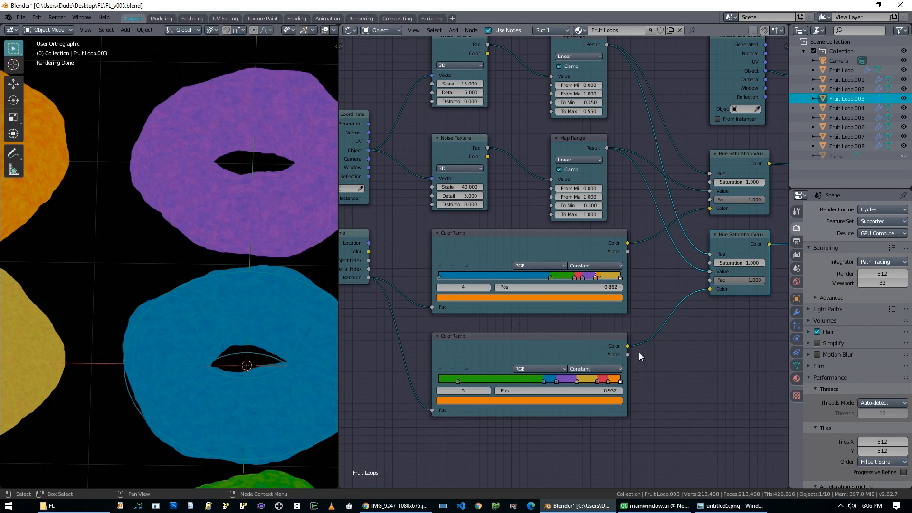
{"action": "middle_click_drag", "start_coordinate": [698, 380], "coordinate": [479, 406]}
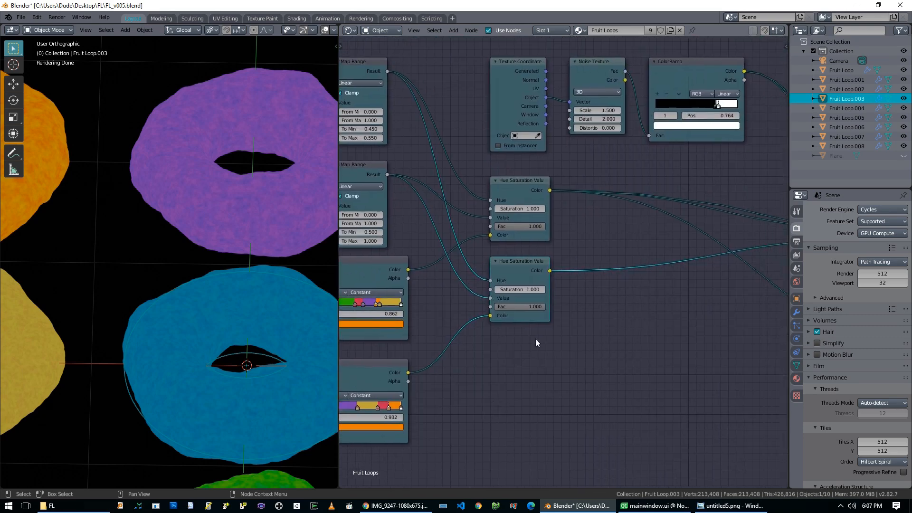
{"action": "left_click", "coordinate": [516, 273], "text": "ctrl+shift"}
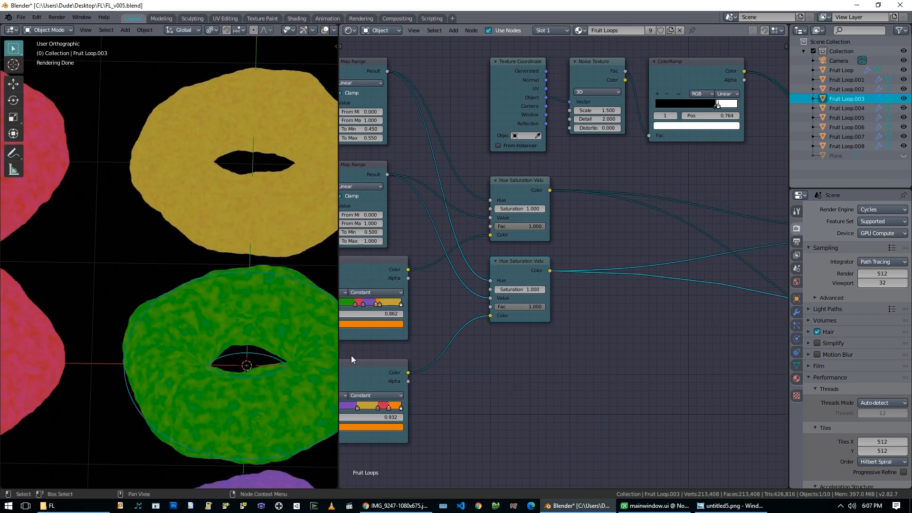
{"action": "scroll", "coordinate": [263, 307], "scroll_direction": "down", "scroll_amount": 4}
{"action": "scroll", "coordinate": [262, 309], "scroll_direction": "down", "scroll_amount": 1}
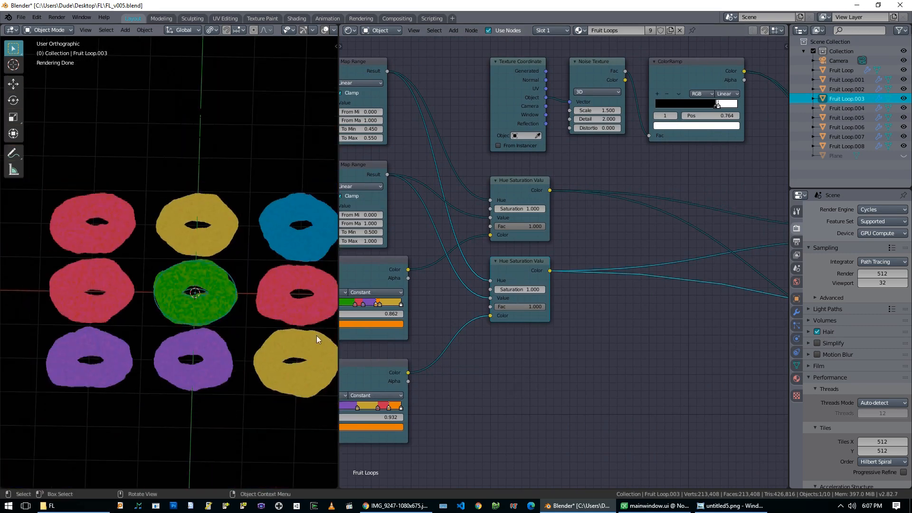
{"action": "scroll", "coordinate": [208, 327], "scroll_direction": "up", "scroll_amount": 6}
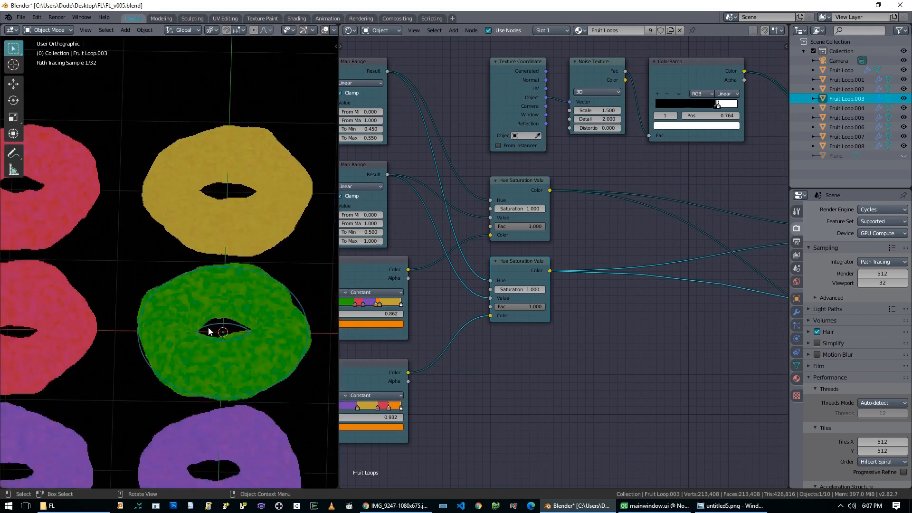
Preview the upper and then the lower Hue Saturation Value node to compare their colour sets
{"action": "middle_click_drag", "start_coordinate": [527, 174], "coordinate": [603, 178]}
{"action": "left_click", "coordinate": [588, 195], "text": "ctrl+shift"}
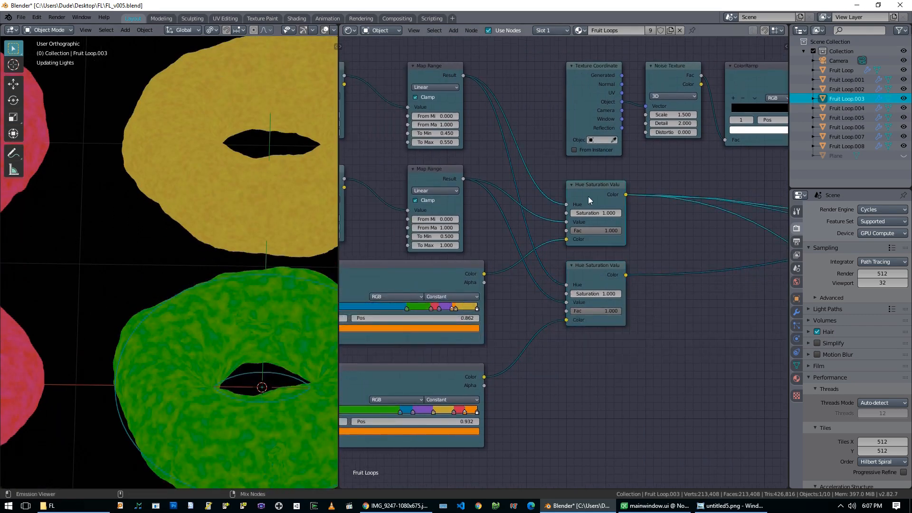
{"action": "left_click", "coordinate": [589, 282], "text": "ctrl+shift"}
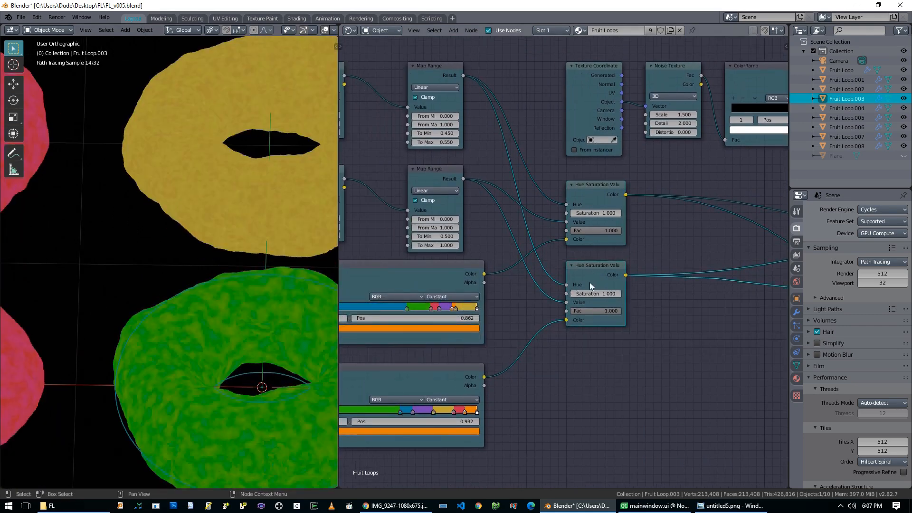
Preview the Scale 1.5 Noise Texture on the loops and review the nodes around it
{"action": "middle_click_drag", "start_coordinate": [676, 379], "coordinate": [492, 392]}
{"action": "middle_click_drag", "start_coordinate": [586, 221], "coordinate": [584, 261]}
{"action": "left_click", "coordinate": [544, 175], "text": "ctrl+shift"}
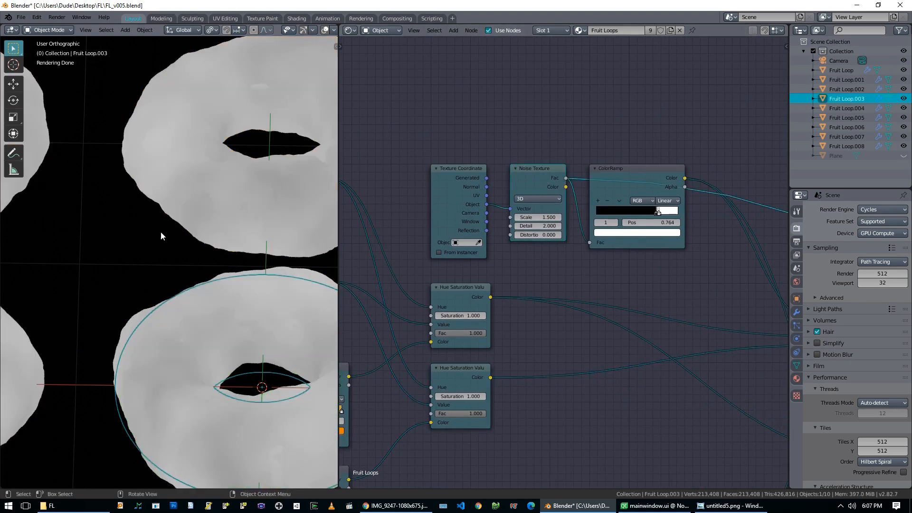
{"action": "scroll", "coordinate": [160, 231], "scroll_direction": "down", "scroll_amount": 3}
{"action": "middle_click_drag", "start_coordinate": [598, 283], "coordinate": [768, 267]}
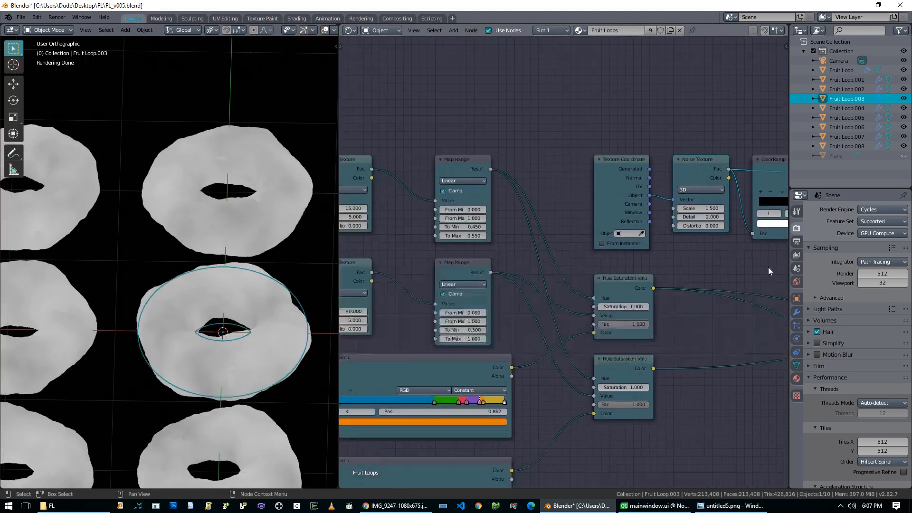
{"action": "middle_click_drag", "start_coordinate": [500, 92], "coordinate": [645, 76]}
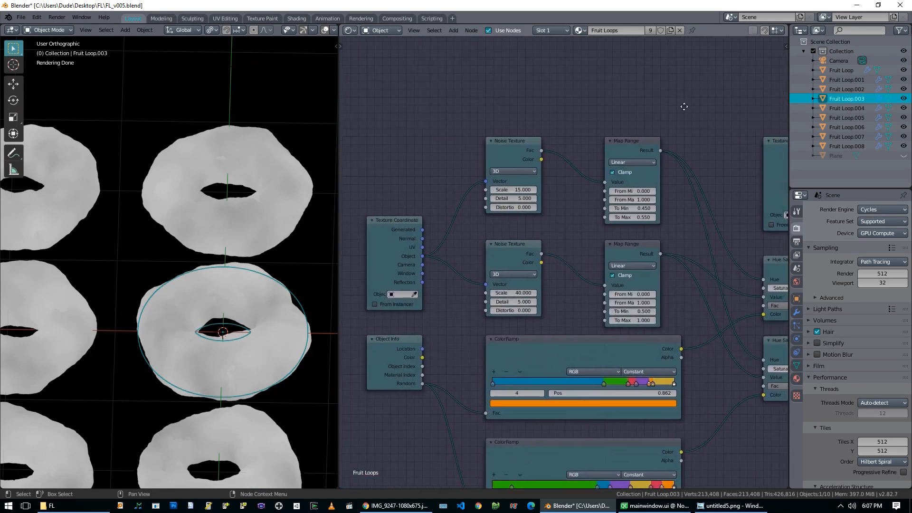
{"action": "middle_click_drag", "start_coordinate": [512, 147], "coordinate": [443, 122]}
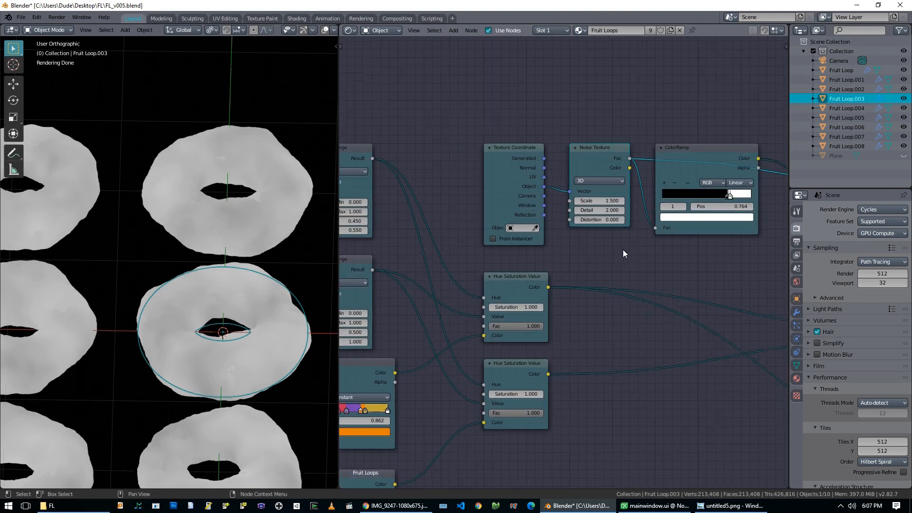
{"action": "middle_click_drag", "start_coordinate": [619, 250], "coordinate": [520, 242]}
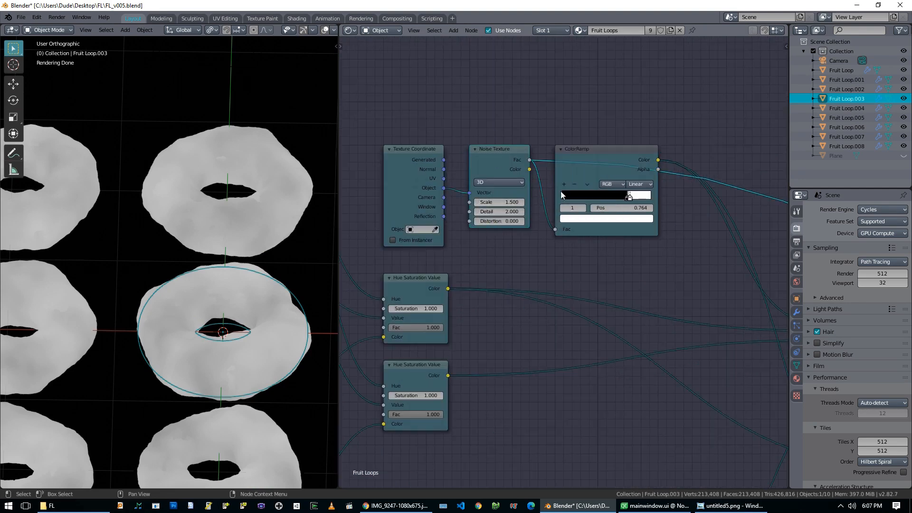
Preview the ColorRamp fed by the Scale 1.5 Noise Texture and examine its white spots on the loops
{"action": "left_click_drag", "start_coordinate": [620, 161], "coordinate": [618, 155]}
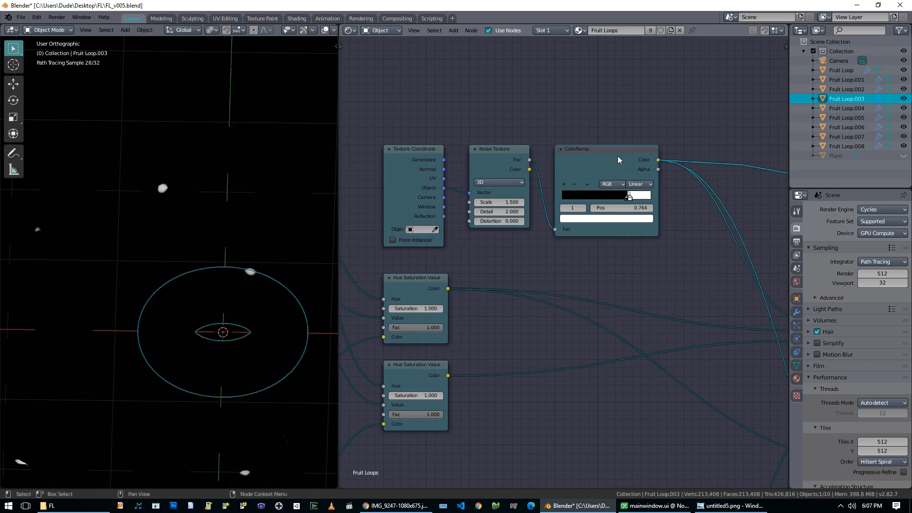
{"action": "scroll", "coordinate": [647, 252], "scroll_direction": "up", "scroll_amount": 2}
{"action": "scroll", "coordinate": [149, 274], "scroll_direction": "down", "scroll_amount": 3}
{"action": "middle_click_drag", "start_coordinate": [133, 239], "coordinate": [157, 330]}
{"action": "scroll", "coordinate": [164, 323], "scroll_direction": "up", "scroll_amount": 5}
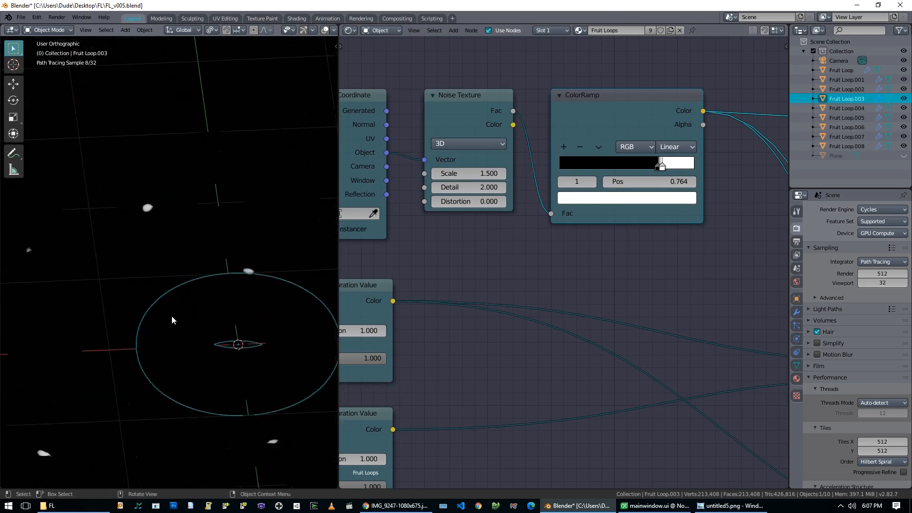
{"action": "scroll", "coordinate": [172, 315], "scroll_direction": "up", "scroll_amount": 3}
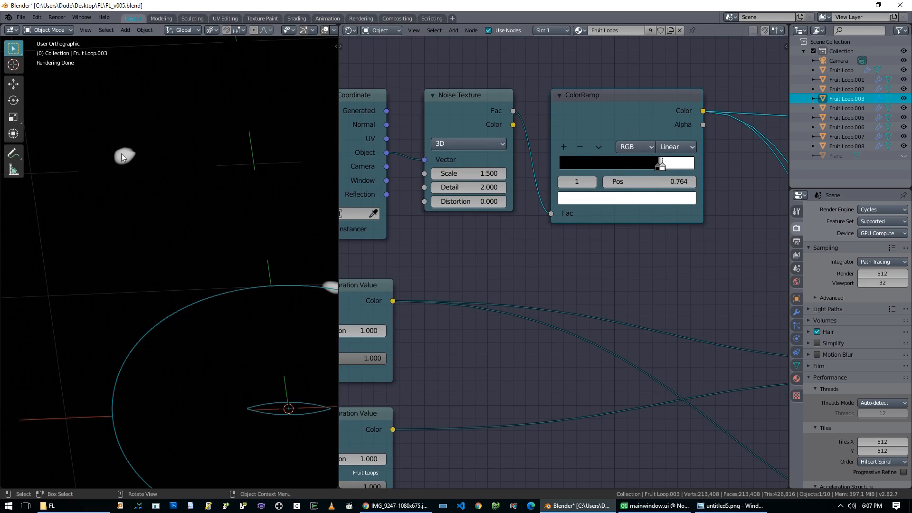
{"action": "middle_click_drag", "start_coordinate": [164, 276], "coordinate": [186, 302]}
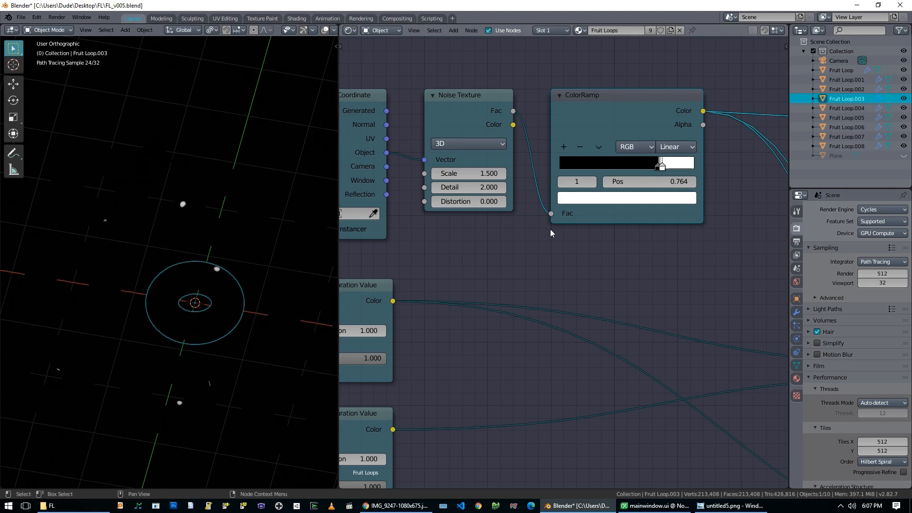
Compare the Scale 1.5 noise with its ColorRamp output, and set the ramp's black stop to position 0.709
{"action": "left_click", "coordinate": [463, 115], "text": "ctrl+shift"}
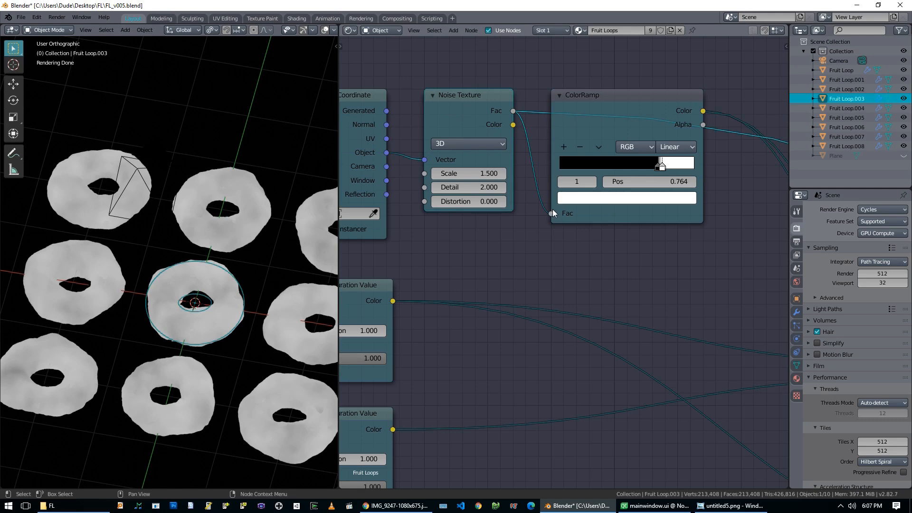
{"action": "left_click", "coordinate": [658, 167]}
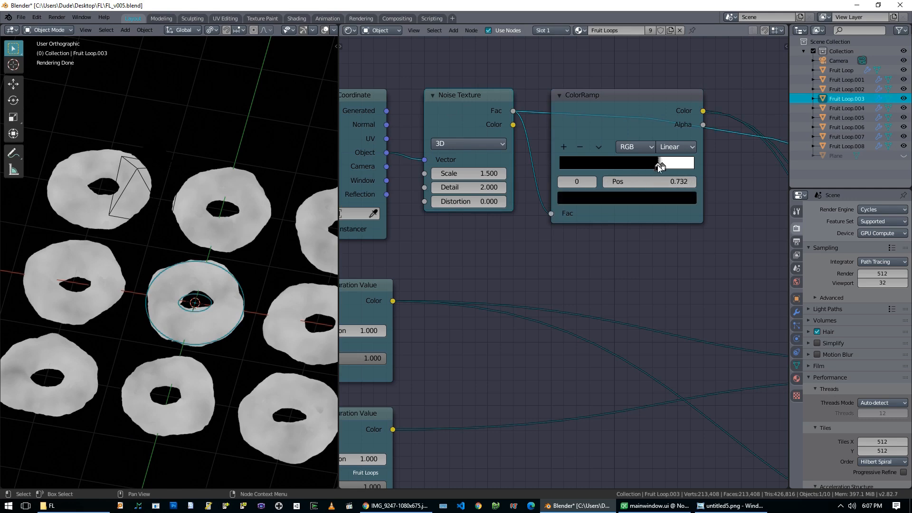
{"action": "left_click_drag", "start_coordinate": [658, 167], "coordinate": [623, 167]}
{"action": "left_click", "coordinate": [620, 101], "text": "ctrl+shift"}
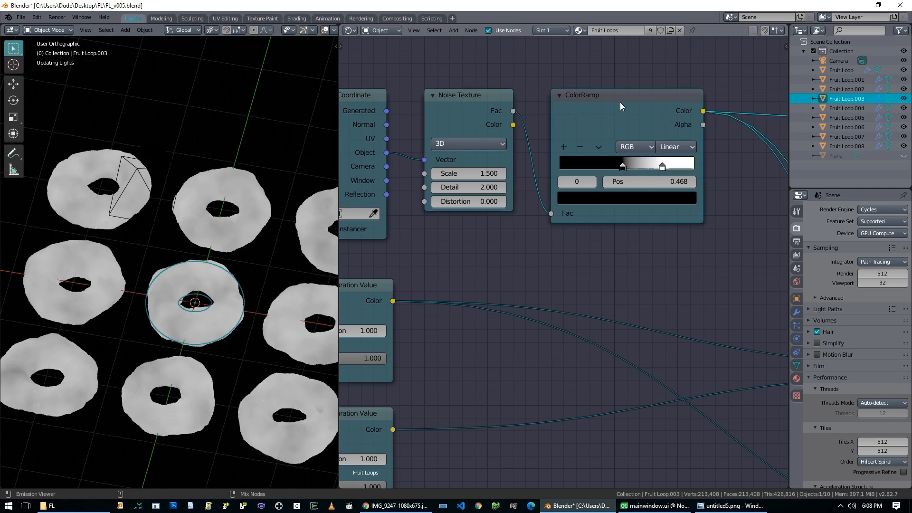
{"action": "left_click_drag", "start_coordinate": [623, 168], "coordinate": [656, 171]}
{"action": "middle_click_drag", "start_coordinate": [228, 209], "coordinate": [197, 246]}
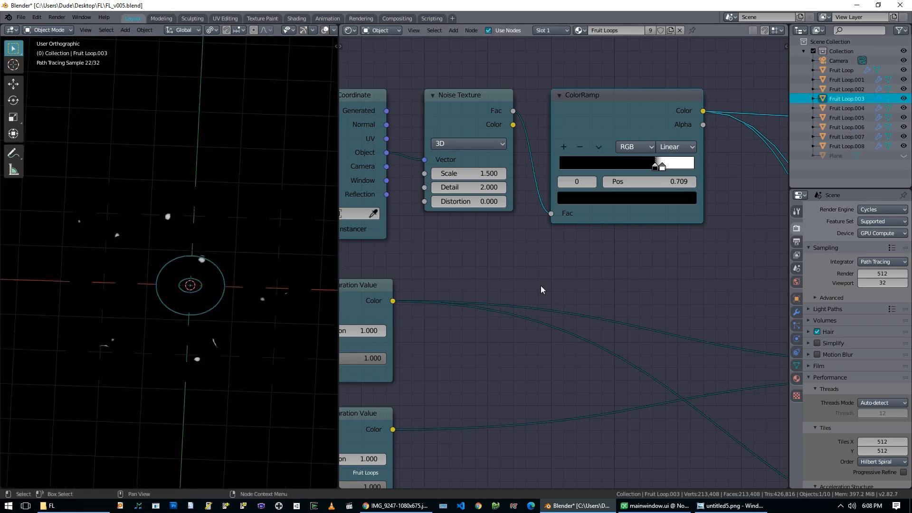
Preview both Hue Saturation Value nodes in turn across all the loops, ending on the lower one
{"action": "scroll", "coordinate": [504, 273], "scroll_direction": "down", "scroll_amount": 3}
{"action": "scroll", "coordinate": [502, 273], "scroll_direction": "down", "scroll_amount": 2}
{"action": "middle_click_drag", "start_coordinate": [502, 273], "coordinate": [621, 230]}
{"action": "middle_click_drag", "start_coordinate": [563, 325], "coordinate": [659, 341]}
{"action": "scroll", "coordinate": [658, 341], "scroll_direction": "up", "scroll_amount": 3}
{"action": "left_click", "coordinate": [563, 230], "text": "ctrl+shift"}
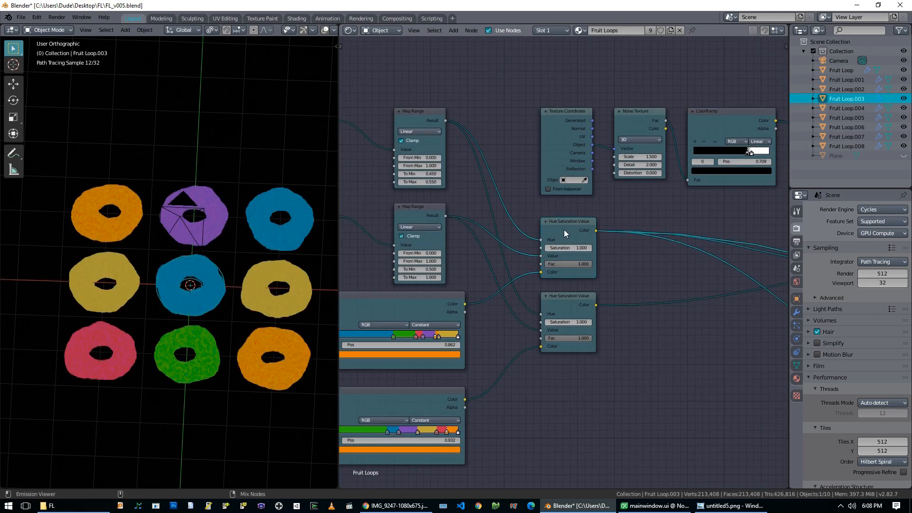
{"action": "left_click", "coordinate": [558, 304], "text": "ctrl+shift"}
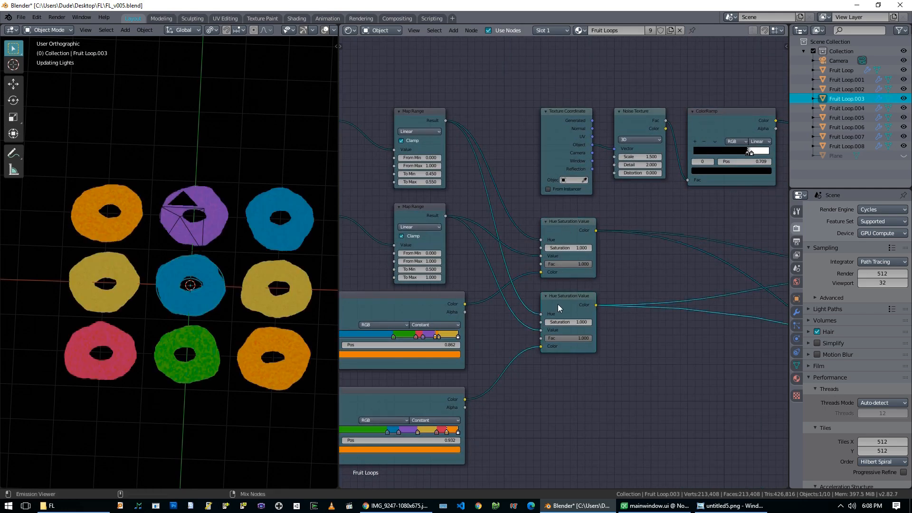
Preview the upper Hue Saturation Value node again, and cut its preview link where it runs past the Mix node
{"action": "middle_click_drag", "start_coordinate": [712, 353], "coordinate": [500, 354]}
{"action": "middle_click_drag", "start_coordinate": [589, 242], "coordinate": [682, 246]}
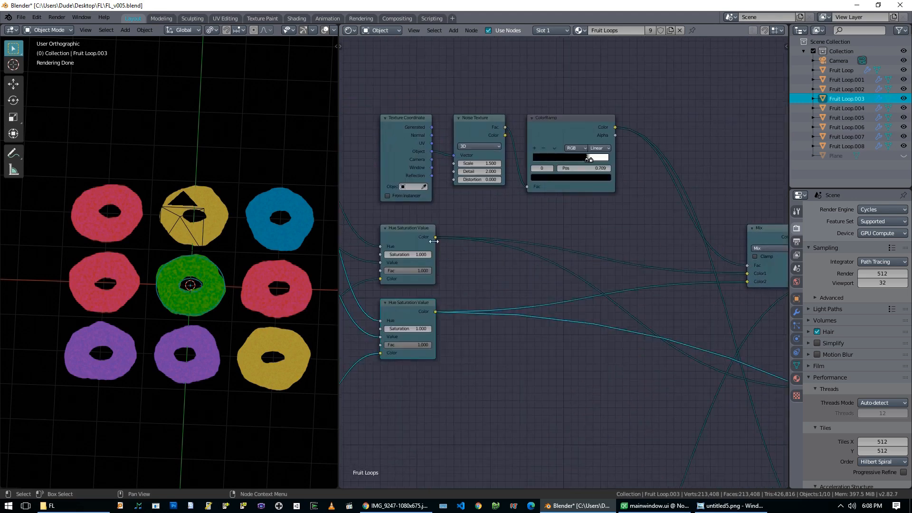
{"action": "left_click", "coordinate": [400, 236], "text": "ctrl+shift"}
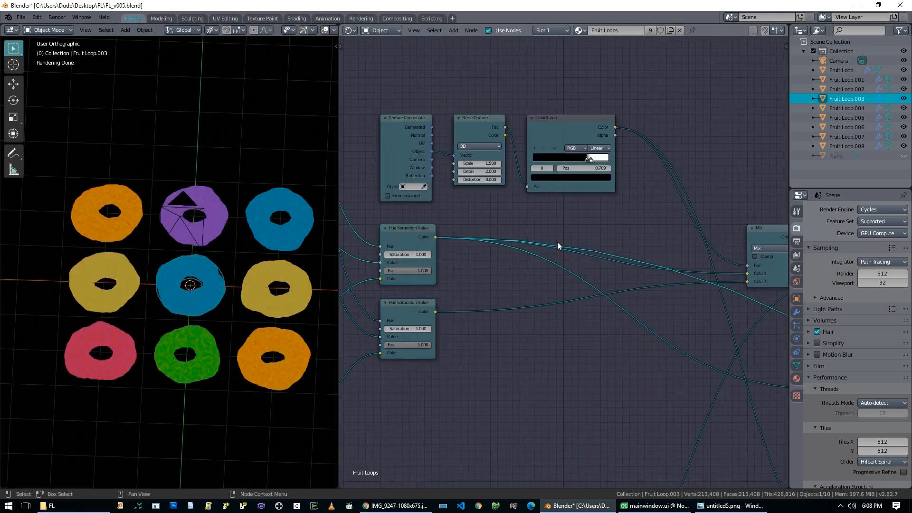
{"action": "middle_click_drag", "start_coordinate": [594, 246], "coordinate": [492, 235]}
{"action": "middle_click_drag", "start_coordinate": [555, 255], "coordinate": [408, 224]}
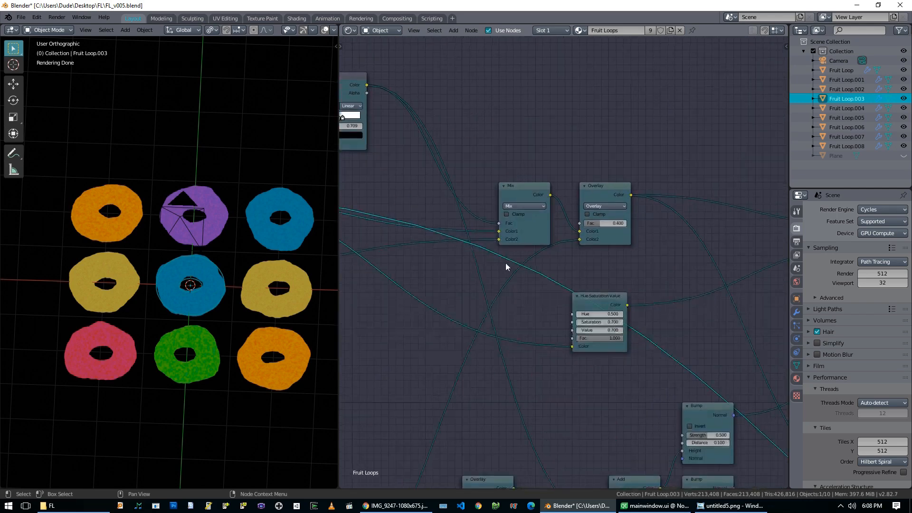
{"action": "right_click_drag", "start_coordinate": [686, 347], "coordinate": [645, 374], "text": "ctrl"}
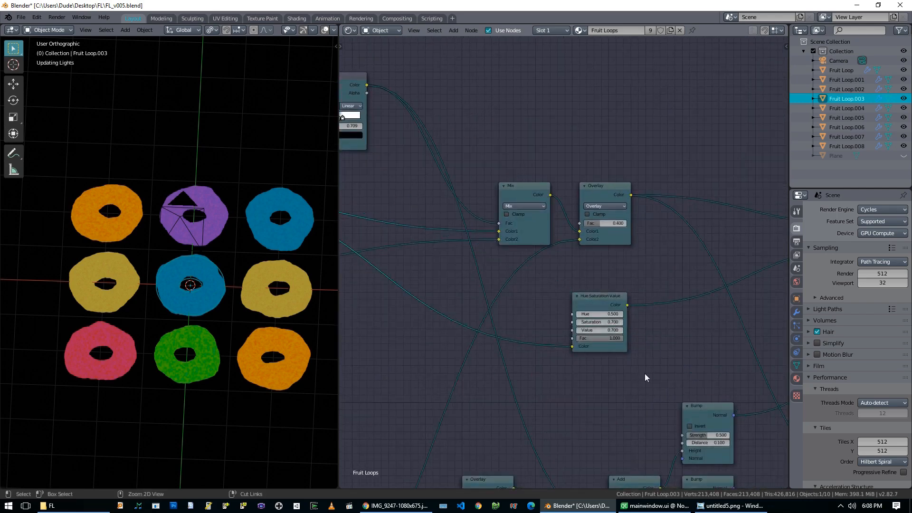
Trace both Hue Saturation Value outputs into the Mix node's Color1 and Color2, and preview the Mix result
{"action": "middle_click_drag", "start_coordinate": [465, 267], "coordinate": [683, 288]}
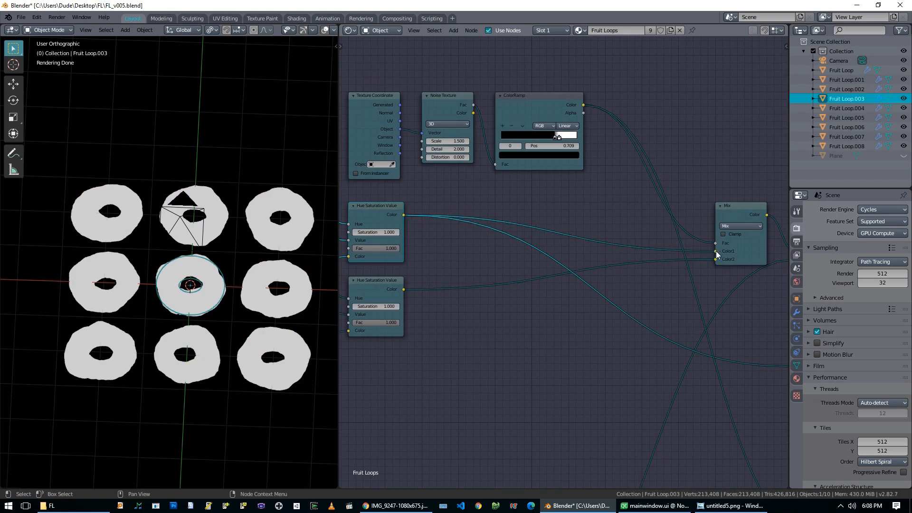
{"action": "middle_click_drag", "start_coordinate": [412, 305], "coordinate": [466, 297]}
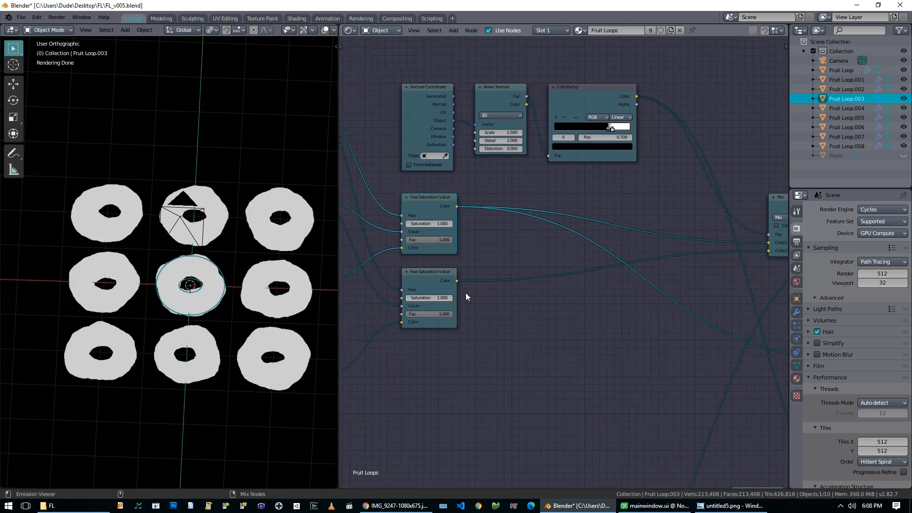
{"action": "middle_click_drag", "start_coordinate": [526, 316], "coordinate": [431, 339]}
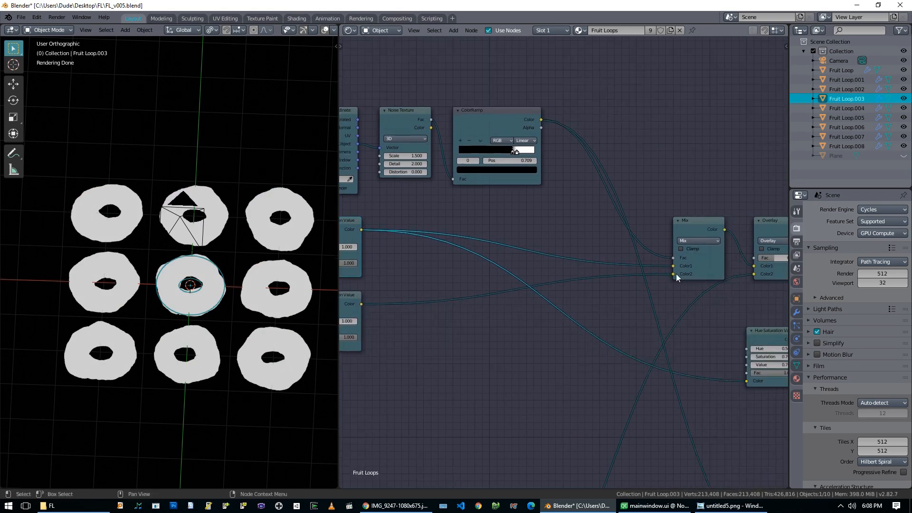
{"action": "left_click", "coordinate": [704, 271], "text": "ctrl+shift"}
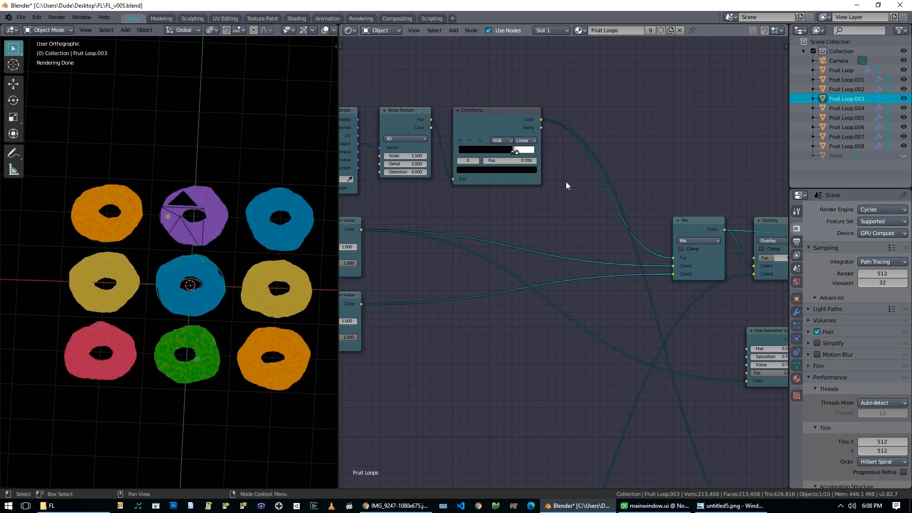
Preview the ColorRamp mask and then the Mix node, and examine the contrasting spots on the purple and blue loops
{"action": "middle_click_drag", "start_coordinate": [488, 204], "coordinate": [521, 210]}
{"action": "left_click", "coordinate": [539, 131], "text": "ctrl+shift"}
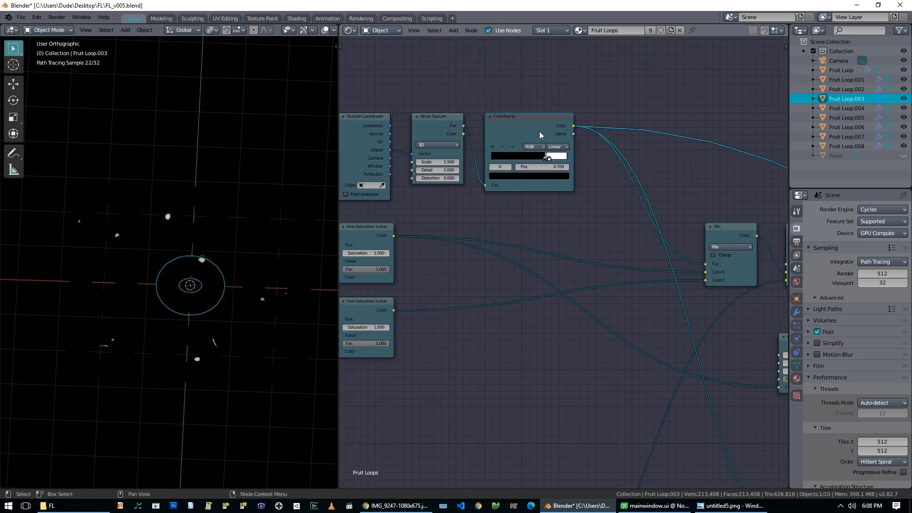
{"action": "left_click", "coordinate": [721, 238], "text": "ctrl+shift"}
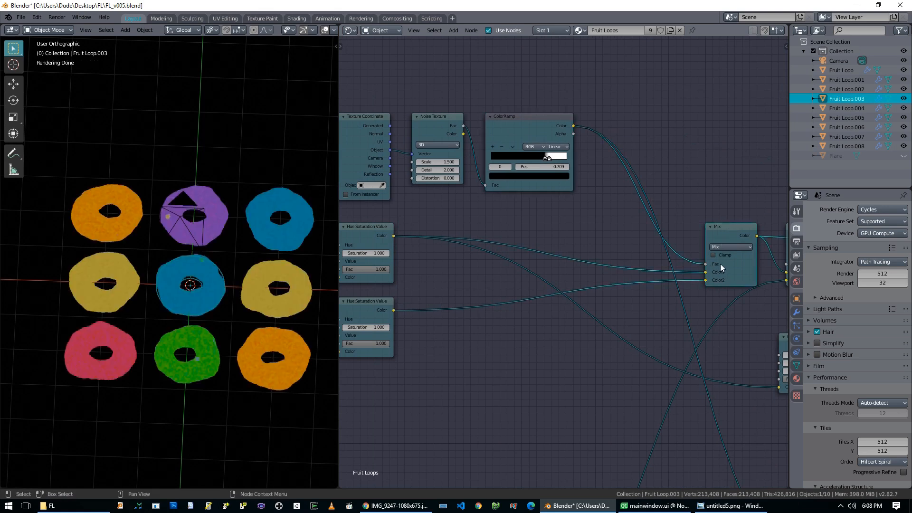
{"action": "scroll", "coordinate": [204, 226], "scroll_direction": "up", "scroll_amount": 6}
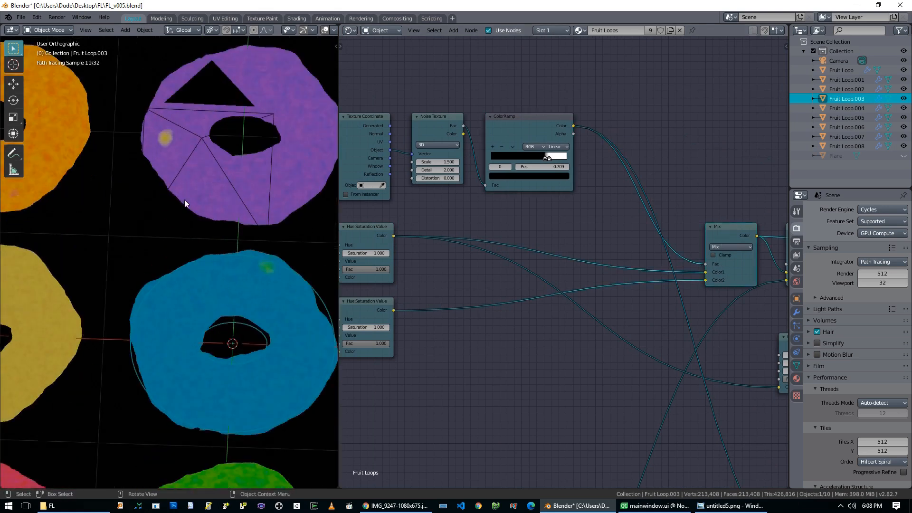
{"action": "middle_click_drag", "start_coordinate": [184, 200], "coordinate": [208, 200]}
{"action": "middle_click_drag", "start_coordinate": [60, 156], "coordinate": [262, 291]}
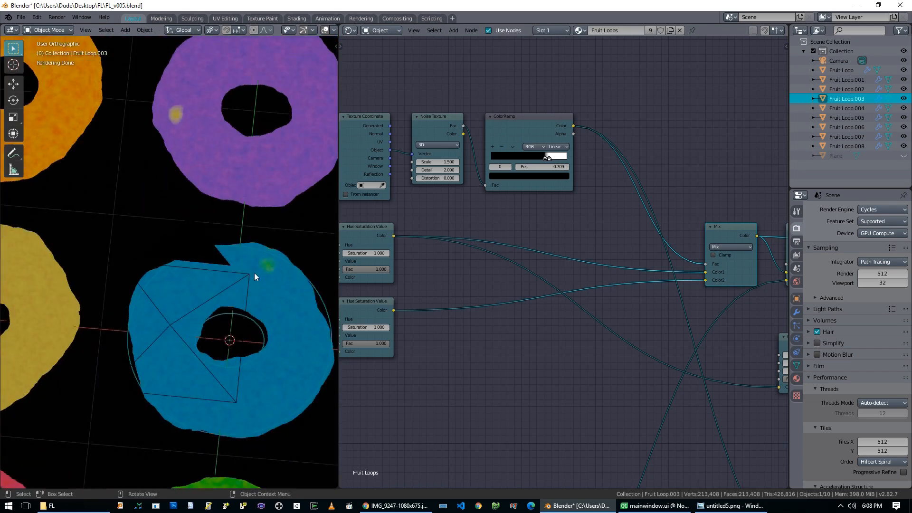
Examine the contrasting spots on the blue, green and purple loops from several angles, ending on an overview of all the loops
{"action": "scroll", "coordinate": [219, 292], "scroll_direction": "down", "scroll_amount": 2}
{"action": "middle_click_drag", "start_coordinate": [138, 327], "coordinate": [188, 267], "text": "shift"}
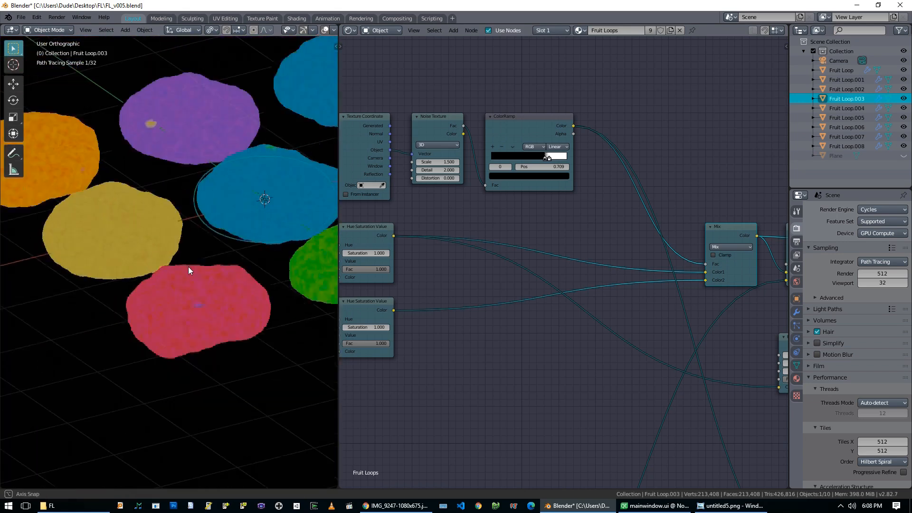
{"action": "middle_click_drag", "start_coordinate": [205, 324], "coordinate": [197, 366]}
{"action": "scroll", "coordinate": [204, 386], "scroll_direction": "up", "scroll_amount": 5}
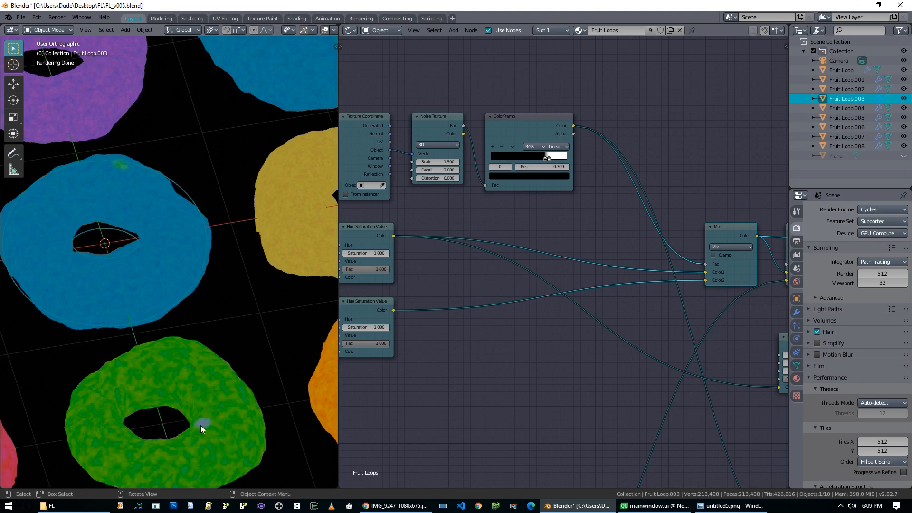
{"action": "middle_click_drag", "start_coordinate": [149, 179], "coordinate": [184, 302], "text": "shift"}
{"action": "mouse_move", "coordinate": [32, 204]}
{"action": "middle_mouse_down", "text": "shift"}
{"action": "mouse_move", "coordinate": [239, 227]}
{"action": "mouse_move", "coordinate": [184, 227]}
{"action": "mouse_move", "coordinate": [220, 304]}
{"action": "mouse_move", "coordinate": [41, 196]}
{"action": "middle_mouse_up", "text": "shift"}
{"action": "scroll", "coordinate": [156, 221], "scroll_direction": "down", "scroll_amount": 2}
{"action": "middle_click_drag", "start_coordinate": [244, 249], "coordinate": [329, 335]}
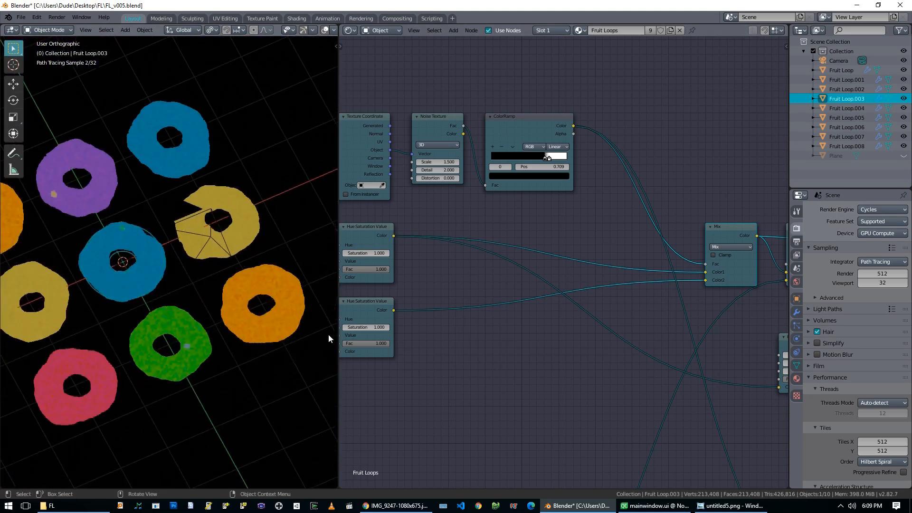
Switch to the browser to study the cereal reference photo, and return to Blender to compare the loops' spots with it
{"action": "left_click", "coordinate": [390, 506]}
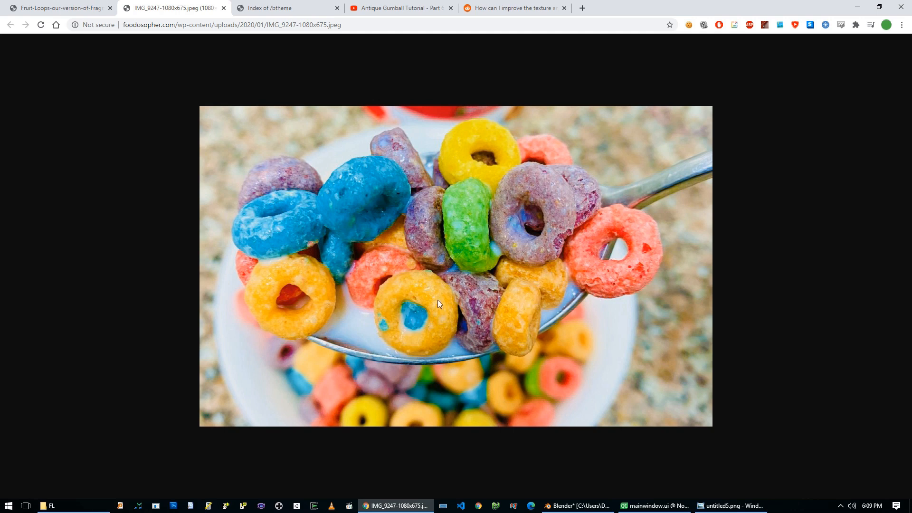
{"action": "left_click", "coordinate": [578, 506]}
{"action": "scroll", "coordinate": [162, 319], "scroll_direction": "up", "scroll_amount": 3}
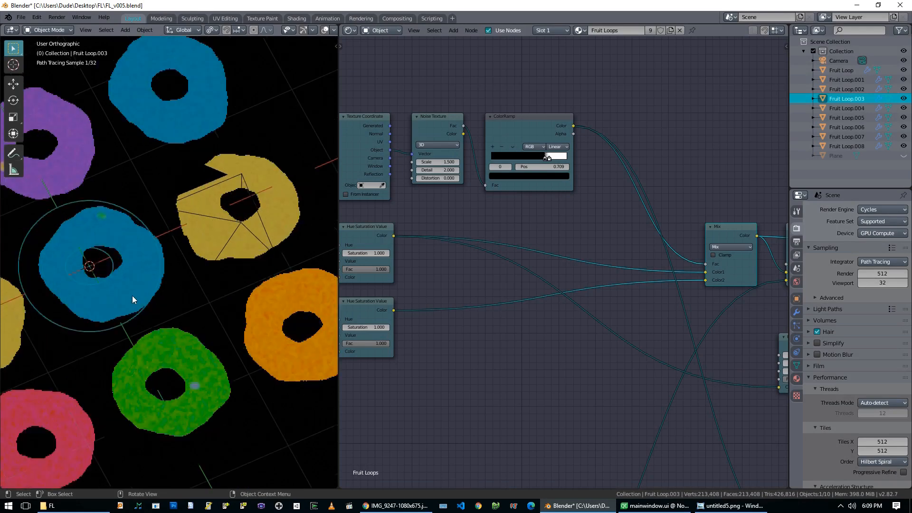
{"action": "middle_click_drag", "start_coordinate": [205, 288], "coordinate": [265, 294], "text": "shift"}
{"action": "scroll", "coordinate": [265, 293], "scroll_direction": "down", "scroll_amount": 2}
Trace the lower colour ColorRamp through the lower Hue Saturation Value node towards the Mix node
{"action": "middle_click_drag", "start_coordinate": [525, 365], "coordinate": [727, 368]}
{"action": "middle_click_drag", "start_coordinate": [614, 393], "coordinate": [787, 366]}
{"action": "middle_click_drag", "start_coordinate": [661, 269], "coordinate": [678, 213]}
{"action": "left_click", "coordinate": [543, 322]}
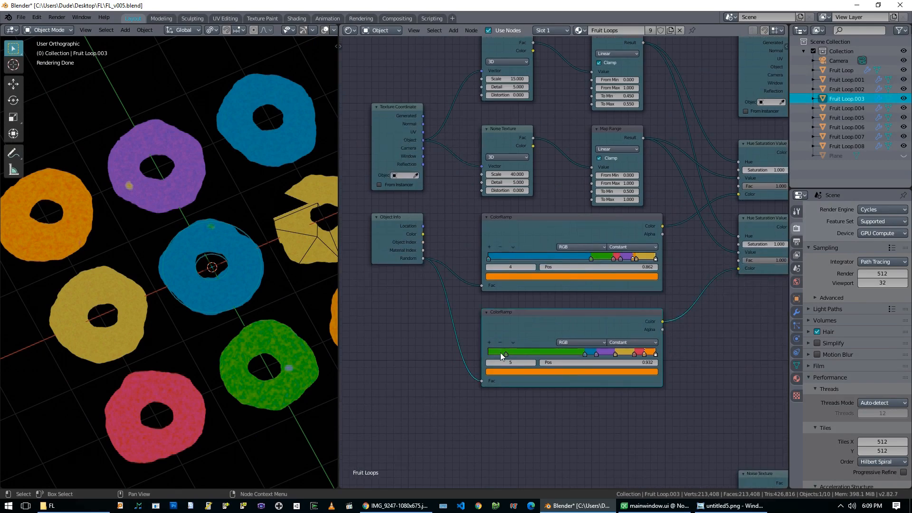
{"action": "middle_click_drag", "start_coordinate": [725, 350], "coordinate": [577, 343]}
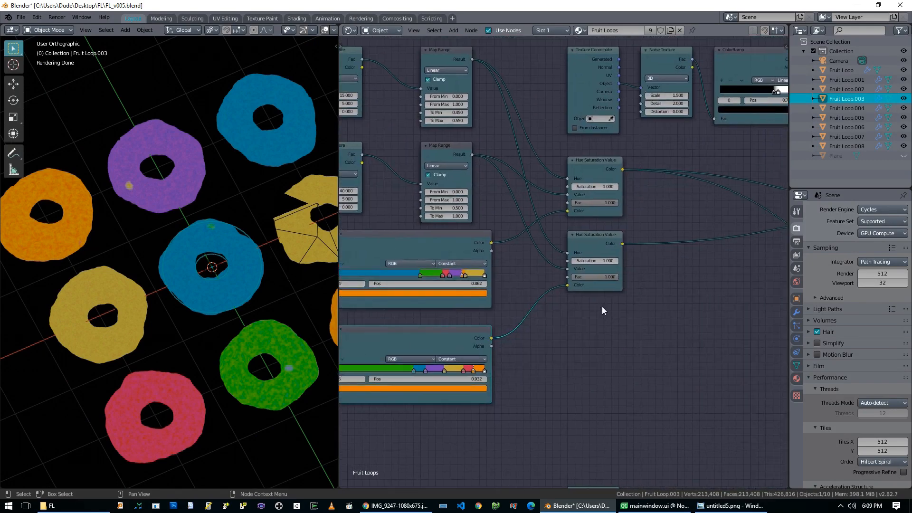
{"action": "left_click", "coordinate": [584, 236]}
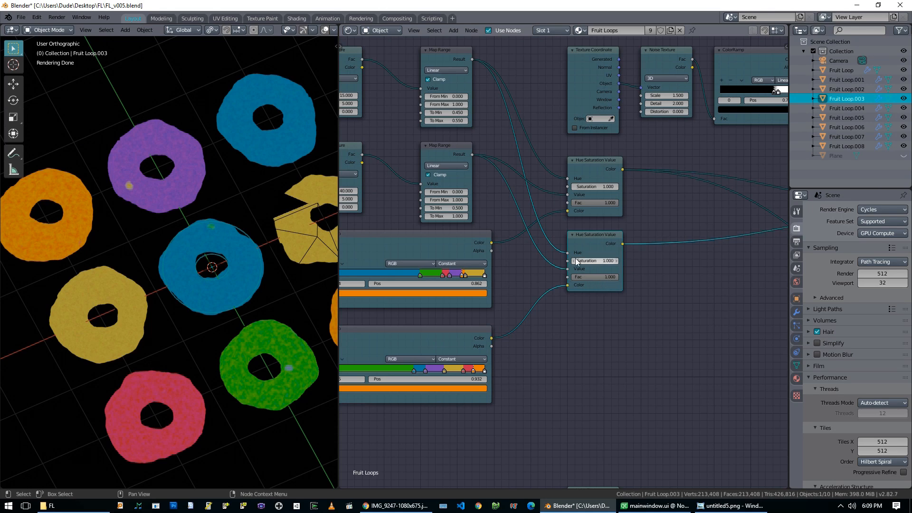
{"action": "middle_click_drag", "start_coordinate": [598, 247], "coordinate": [474, 357]}
{"action": "left_click", "coordinate": [631, 239]}
{"action": "middle_click_drag", "start_coordinate": [507, 223], "coordinate": [702, 274]}
Preview the mask ColorRamp, lower its black stop to position 0.491, and preview the Mix node to examine the widened spots
{"action": "left_click", "coordinate": [626, 181], "text": "ctrl+shift"}
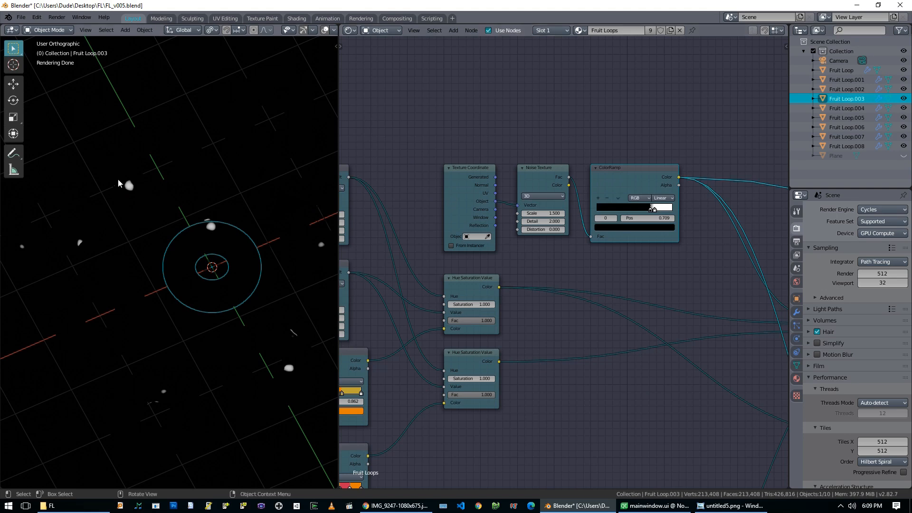
{"action": "mouse_move", "coordinate": [649, 212]}
{"action": "left_mouse_down"}
{"action": "mouse_move", "coordinate": [623, 211]}
{"action": "mouse_move", "coordinate": [633, 212]}
{"action": "left_mouse_up"}
{"action": "middle_click_drag", "start_coordinate": [689, 272], "coordinate": [457, 264]}
{"action": "left_click", "coordinate": [609, 277], "text": "ctrl+shift"}
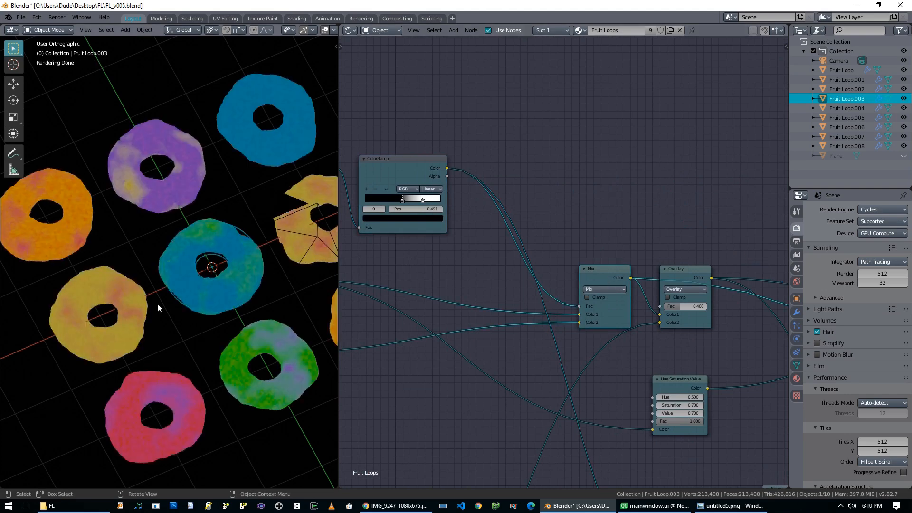
{"action": "mouse_move", "coordinate": [172, 284]}
{"action": "middle_mouse_down"}
{"action": "mouse_move", "coordinate": [196, 258]}
{"action": "mouse_move", "coordinate": [169, 278]}
{"action": "mouse_move", "coordinate": [180, 276]}
{"action": "middle_mouse_up"}
Set the mask ColorRamp's black stop to position 0.714 and inspect the spots on the loops
{"action": "middle_click_drag", "start_coordinate": [392, 262], "coordinate": [531, 274]}
{"action": "left_click_drag", "start_coordinate": [546, 211], "coordinate": [566, 214]}
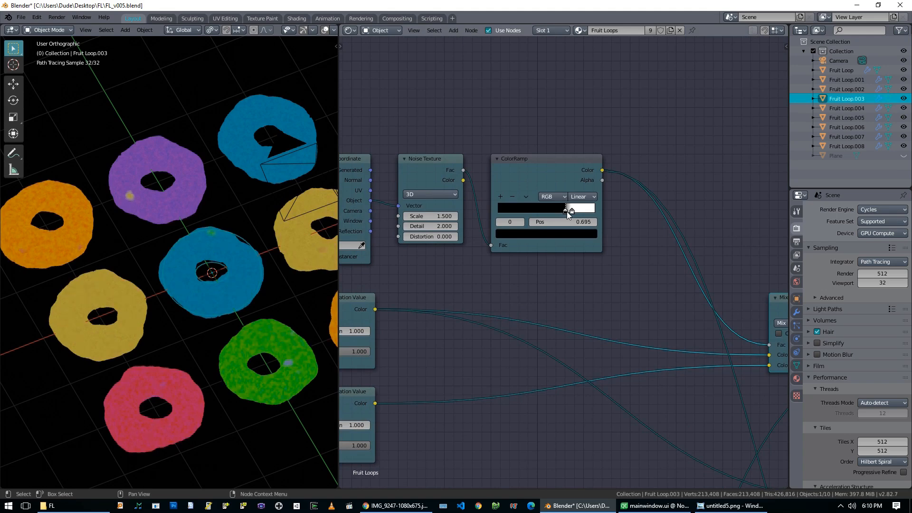
{"action": "middle_click_drag", "start_coordinate": [136, 376], "coordinate": [193, 329]}
{"action": "mouse_move", "coordinate": [313, 315]}
{"action": "middle_mouse_down"}
{"action": "mouse_move", "coordinate": [241, 275]}
{"action": "mouse_move", "coordinate": [256, 223]}
{"action": "mouse_move", "coordinate": [209, 204]}
{"action": "mouse_move", "coordinate": [239, 315]}
{"action": "mouse_move", "coordinate": [218, 241]}
{"action": "mouse_move", "coordinate": [192, 292]}
{"action": "middle_mouse_up"}
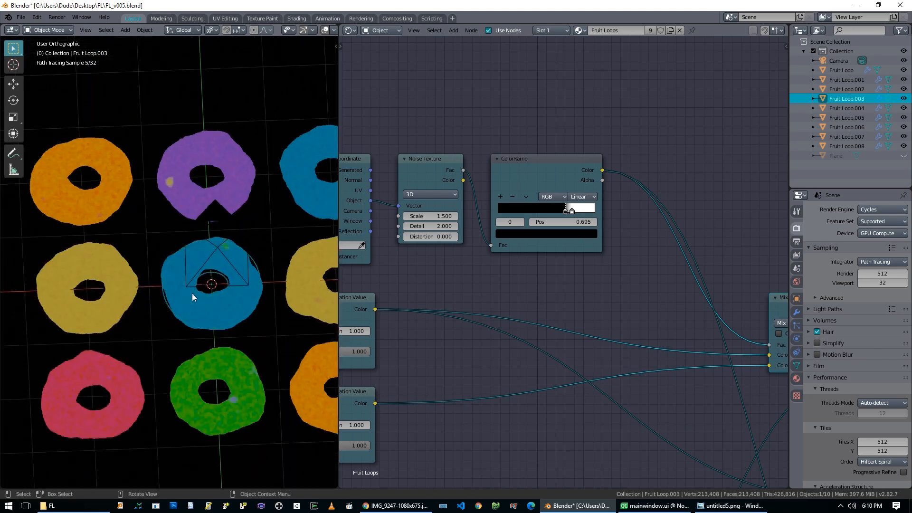
{"action": "scroll", "coordinate": [190, 179], "scroll_direction": "up", "scroll_amount": 3}
{"action": "left_click_drag", "start_coordinate": [565, 214], "coordinate": [566, 213]}
{"action": "scroll", "coordinate": [233, 280], "scroll_direction": "down", "scroll_amount": 2}
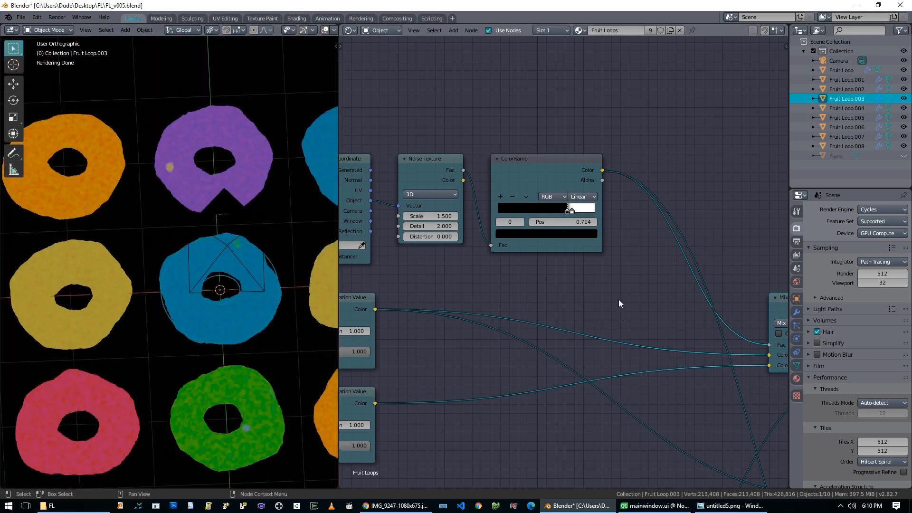
Trace the Mix node's output through the Overlay node to the Principled BSDF nodes, and survey the whole node tree
{"action": "middle_click_drag", "start_coordinate": [619, 300], "coordinate": [399, 277]}
{"action": "middle_click_drag", "start_coordinate": [442, 307], "coordinate": [424, 290]}
{"action": "scroll", "coordinate": [546, 285], "scroll_direction": "down", "scroll_amount": 5}
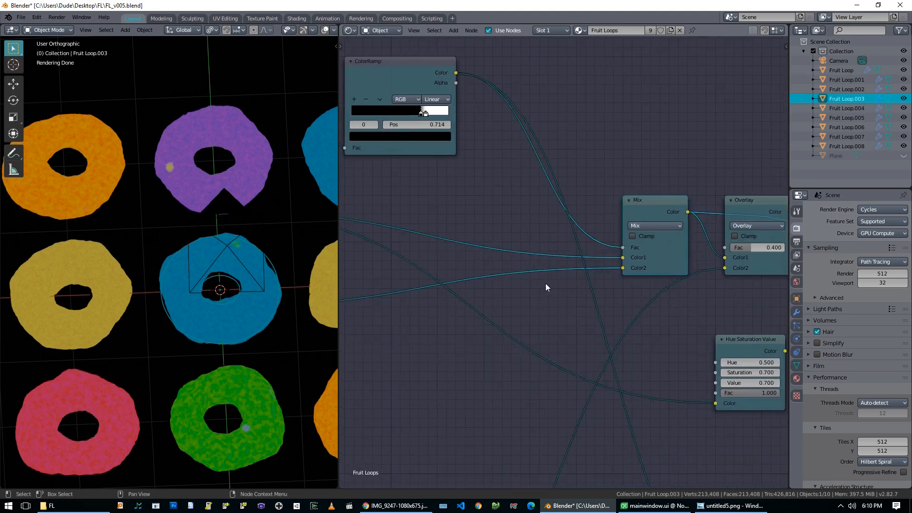
{"action": "scroll", "coordinate": [580, 315], "scroll_direction": "up", "scroll_amount": 6}
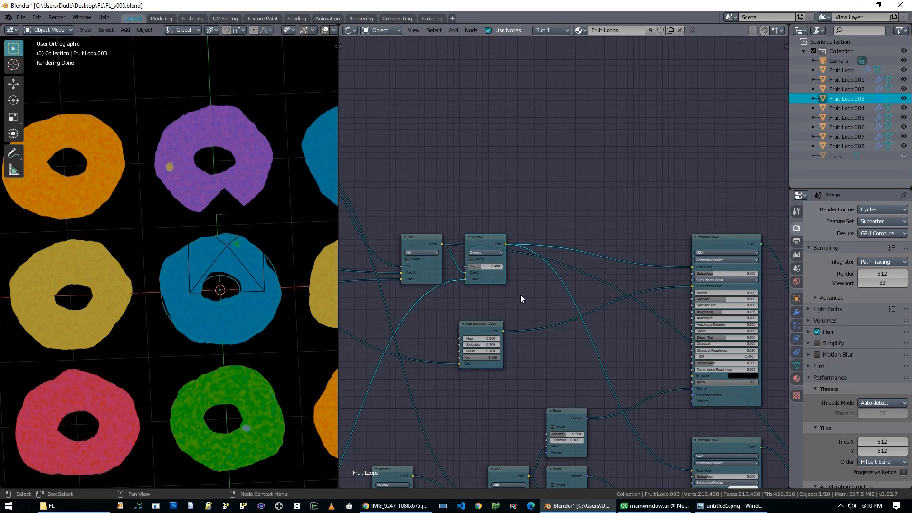
{"action": "scroll", "coordinate": [495, 287], "scroll_direction": "up", "scroll_amount": 2}
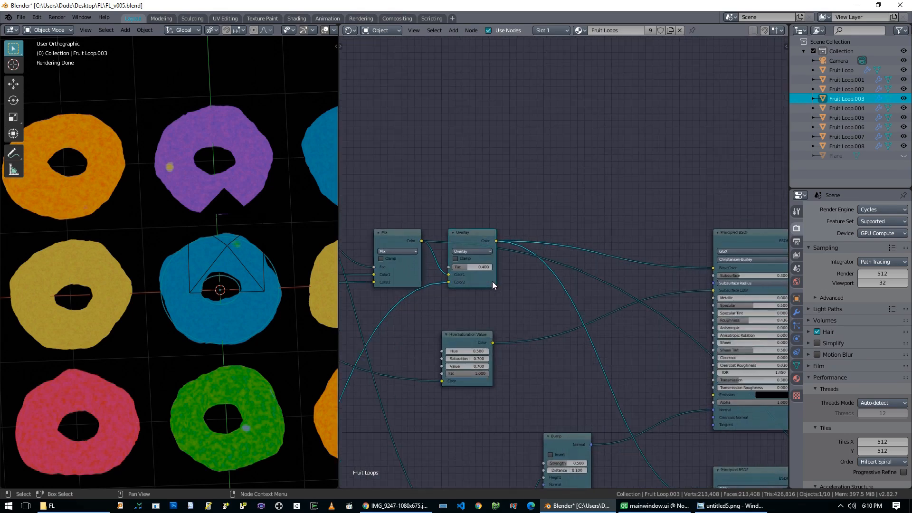
{"action": "scroll", "coordinate": [495, 287], "scroll_direction": "down", "scroll_amount": 11}
{"action": "middle_click_drag", "start_coordinate": [417, 357], "coordinate": [572, 351]}
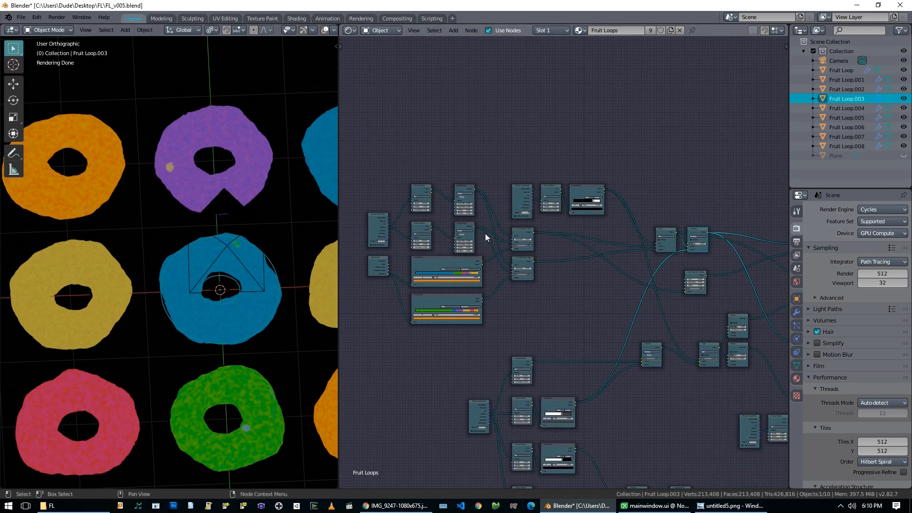
Box-select the upper group of colour and mask nodes feeding the Mix node, and clear the selection
{"action": "key", "text": "b"}
{"action": "left_click_drag", "start_coordinate": [346, 143], "coordinate": [666, 263]}
{"action": "key", "text": "b"}
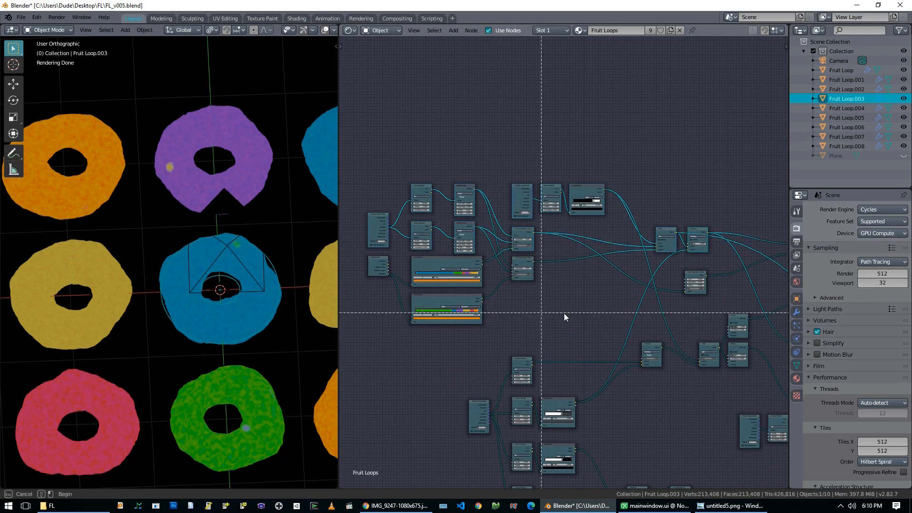
{"action": "left_click_drag", "start_coordinate": [662, 163], "coordinate": [358, 250]}
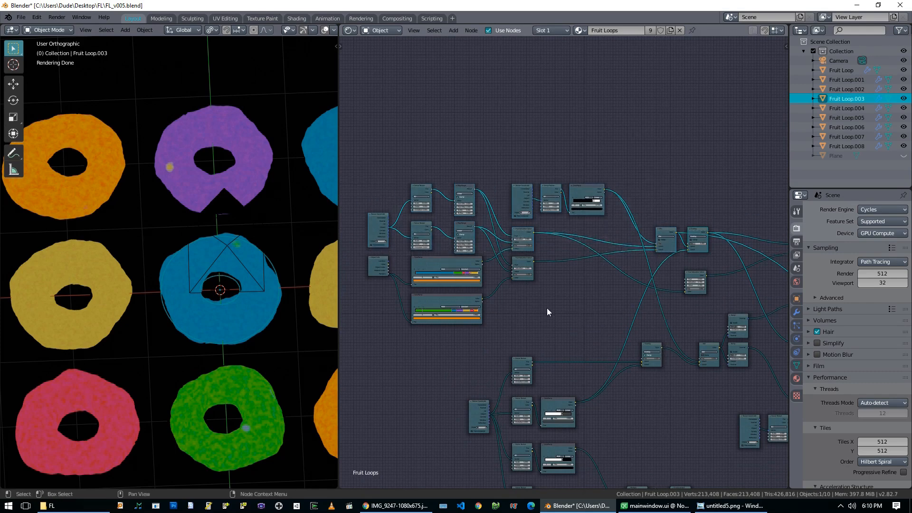
{"action": "scroll", "coordinate": [546, 303], "scroll_direction": "up", "scroll_amount": 1}
{"action": "key", "text": "alt+a"}
{"action": "middle_click_drag", "start_coordinate": [564, 309], "coordinate": [628, 316]}
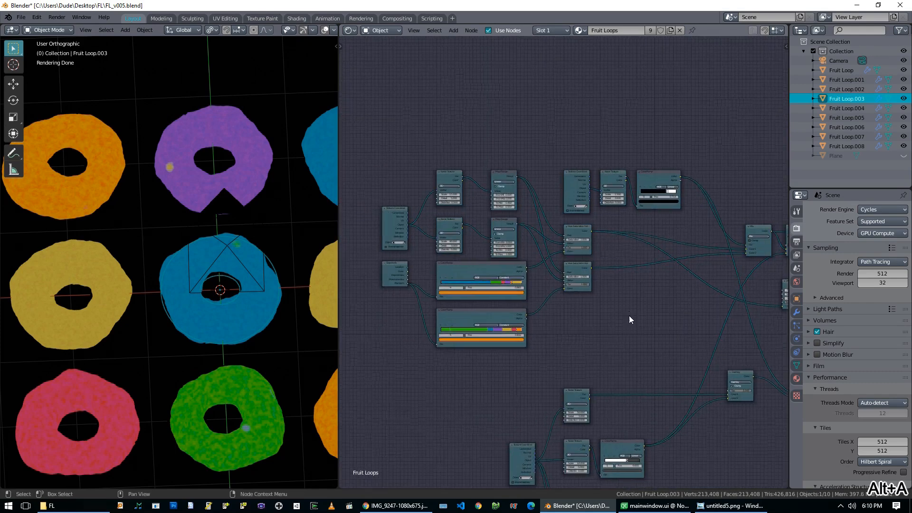
Preview the Noise Texture with scale 40, the one with scale 15, and the lower Map Range node in turn
{"action": "scroll", "coordinate": [629, 316], "scroll_direction": "up", "scroll_amount": 6}
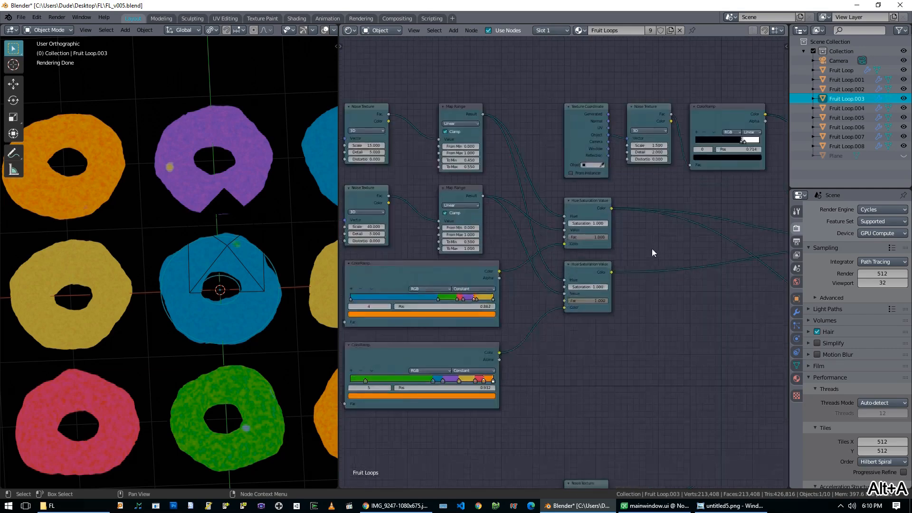
{"action": "middle_click_drag", "start_coordinate": [552, 360], "coordinate": [664, 365]}
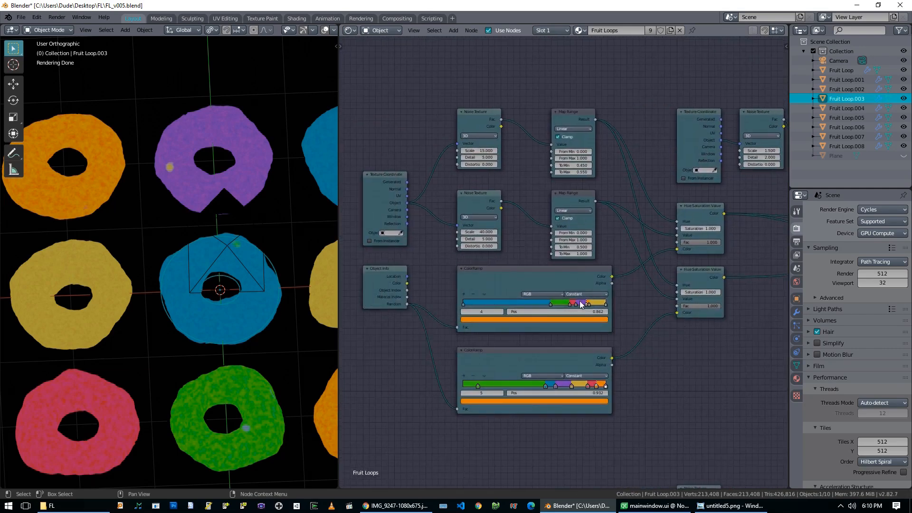
{"action": "left_click", "coordinate": [474, 204], "text": "ctrl+shift"}
{"action": "scroll", "coordinate": [197, 279], "scroll_direction": "up", "scroll_amount": 3}
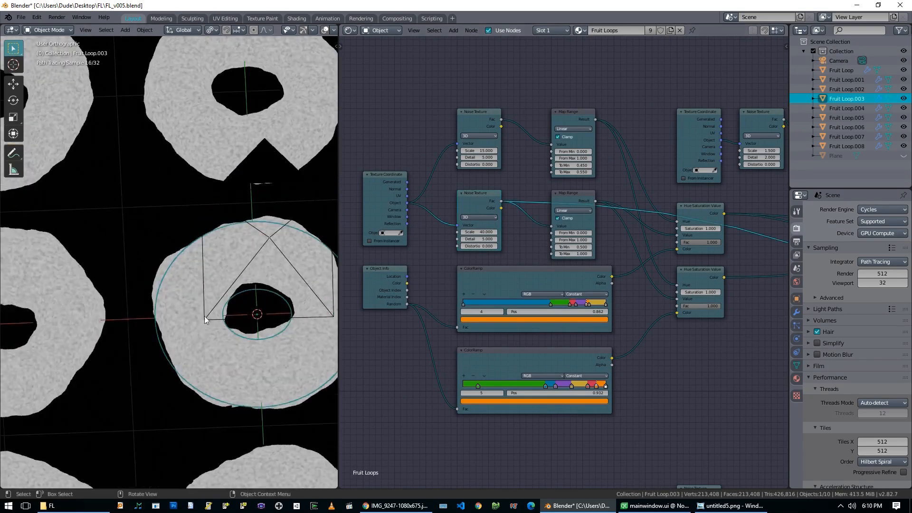
{"action": "left_click", "coordinate": [478, 124], "text": "ctrl+shift"}
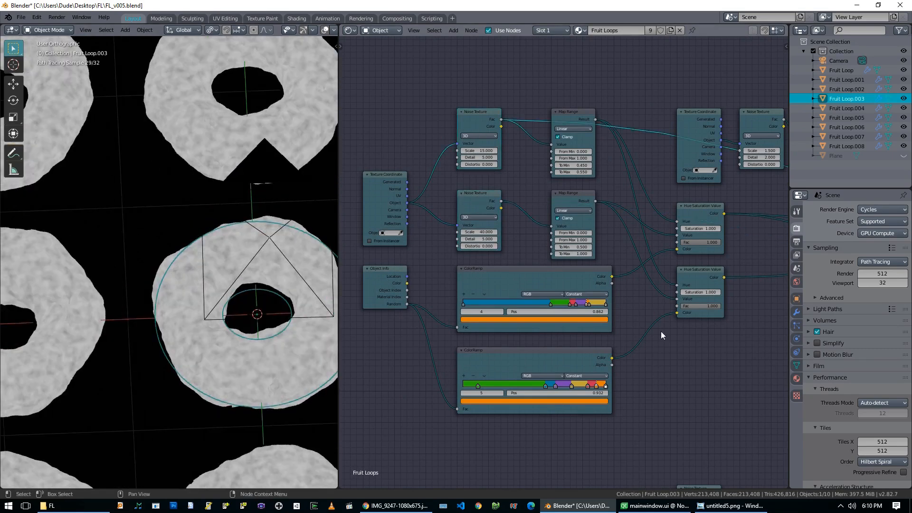
{"action": "middle_click_drag", "start_coordinate": [661, 332], "coordinate": [549, 342]}
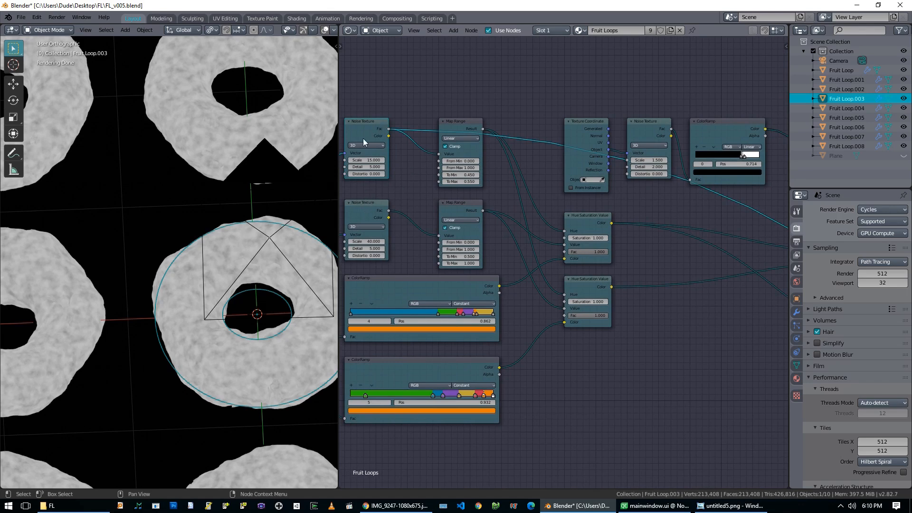
{"action": "left_click", "coordinate": [455, 212], "text": "ctrl+shift"}
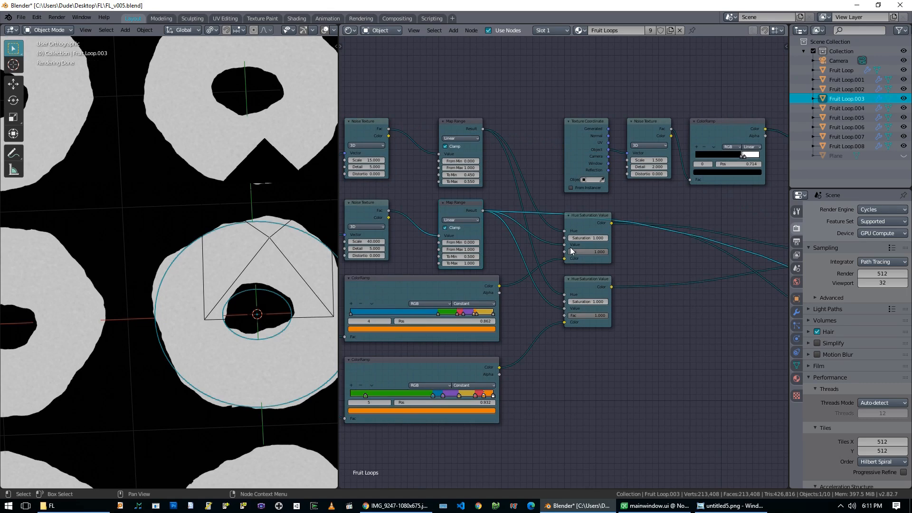
Preview the upper Hue Saturation Value node and then the lower one to compare their colour sets
{"action": "middle_click_drag", "start_coordinate": [577, 319], "coordinate": [646, 289]}
{"action": "left_click", "coordinate": [526, 243], "text": "ctrl+shift"}
{"action": "scroll", "coordinate": [470, 326], "scroll_direction": "down", "scroll_amount": 3}
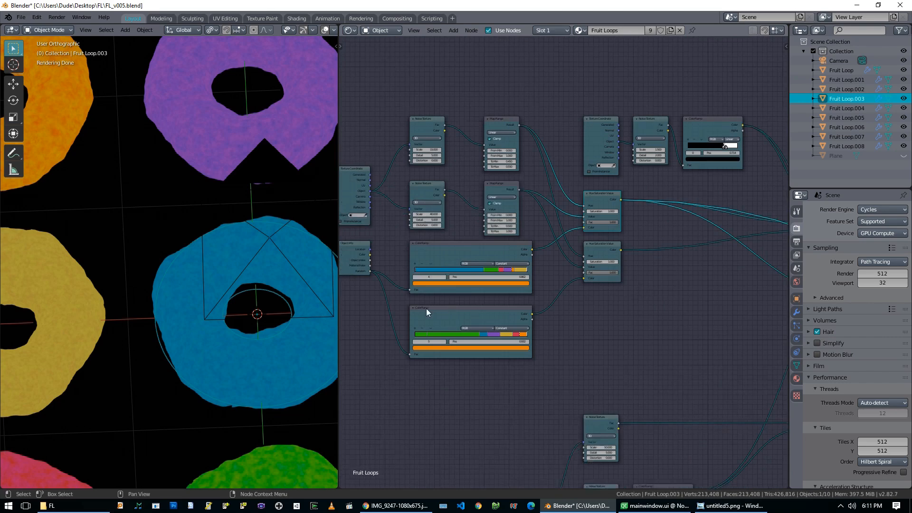
{"action": "left_click", "coordinate": [594, 249], "text": "ctrl+shift"}
{"action": "middle_click_drag", "start_coordinate": [594, 249], "coordinate": [414, 271]}
{"action": "middle_click_drag", "start_coordinate": [661, 245], "coordinate": [609, 253]}
Preview the Mix node and then the mask ColorRamp to examine where the two colour sets blend
{"action": "left_click", "coordinate": [618, 226], "text": "ctrl+shift"}
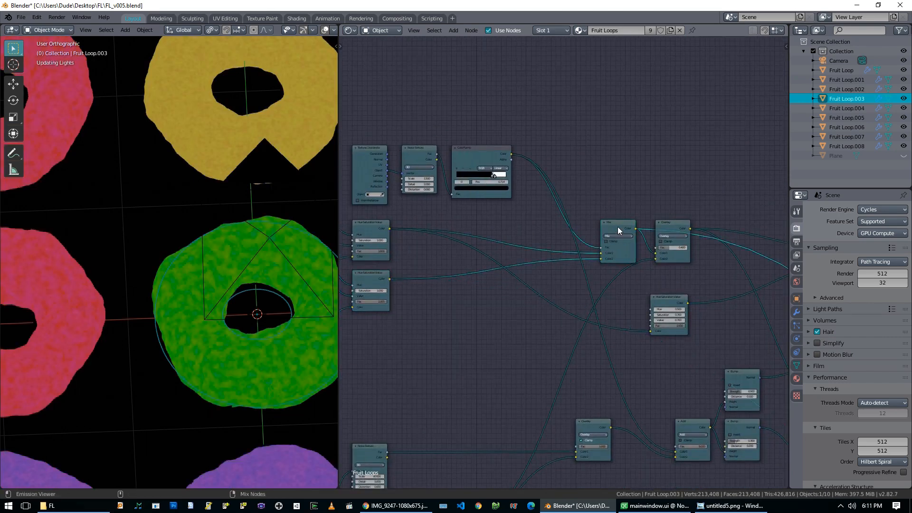
{"action": "middle_click_drag", "start_coordinate": [489, 213], "coordinate": [553, 221]}
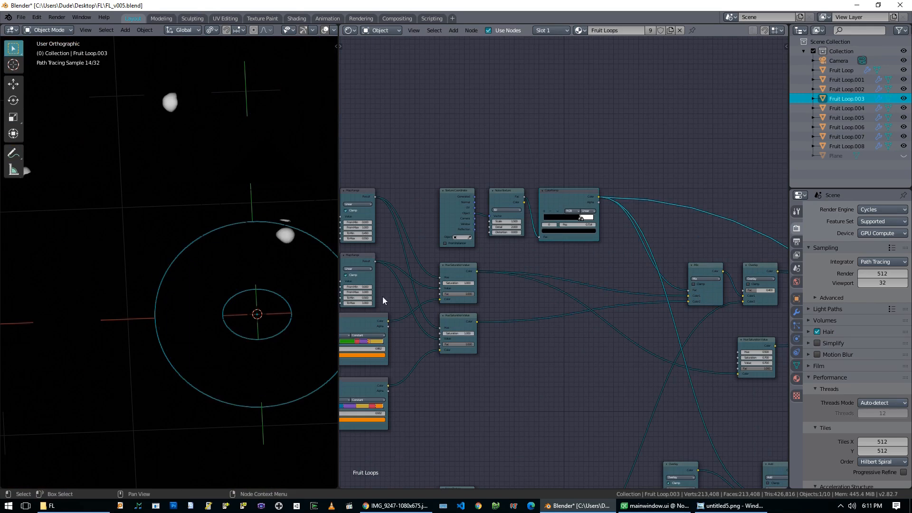
{"action": "scroll", "coordinate": [192, 221], "scroll_direction": "down", "scroll_amount": 4}
{"action": "scroll", "coordinate": [193, 228], "scroll_direction": "up", "scroll_amount": 3}
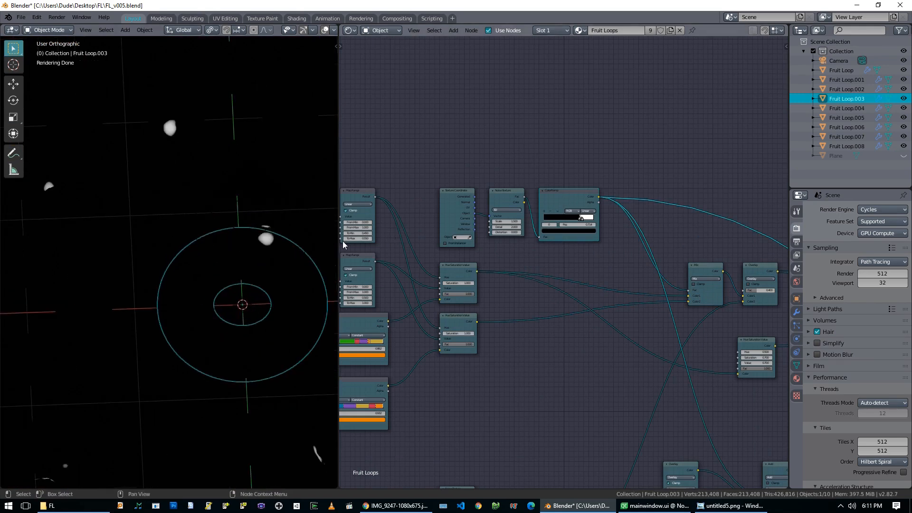
Duplicate the upper Principled BSDF node and place the copy in the empty space above the node tree
{"action": "middle_click_drag", "start_coordinate": [568, 362], "coordinate": [418, 326]}
{"action": "scroll", "coordinate": [533, 292], "scroll_direction": "down", "scroll_amount": 5}
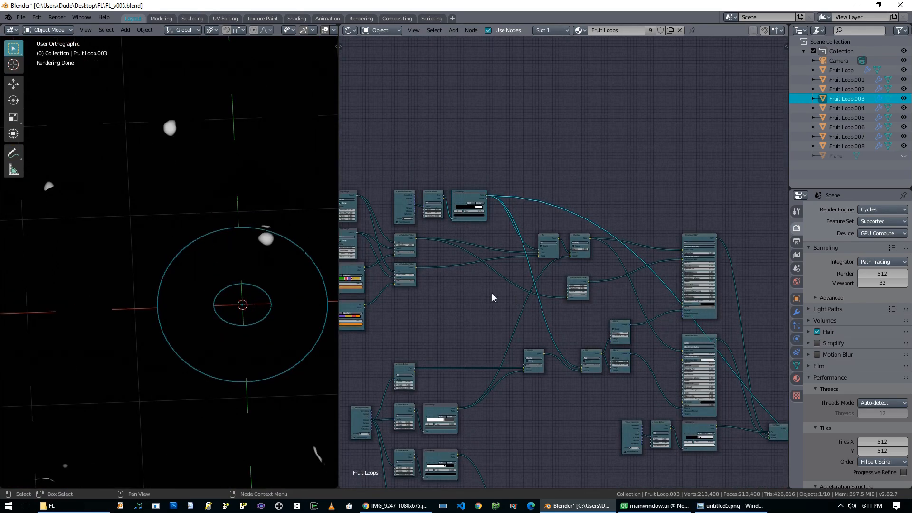
{"action": "middle_click_drag", "start_coordinate": [566, 309], "coordinate": [442, 299]}
{"action": "scroll", "coordinate": [441, 305], "scroll_direction": "up", "scroll_amount": 2}
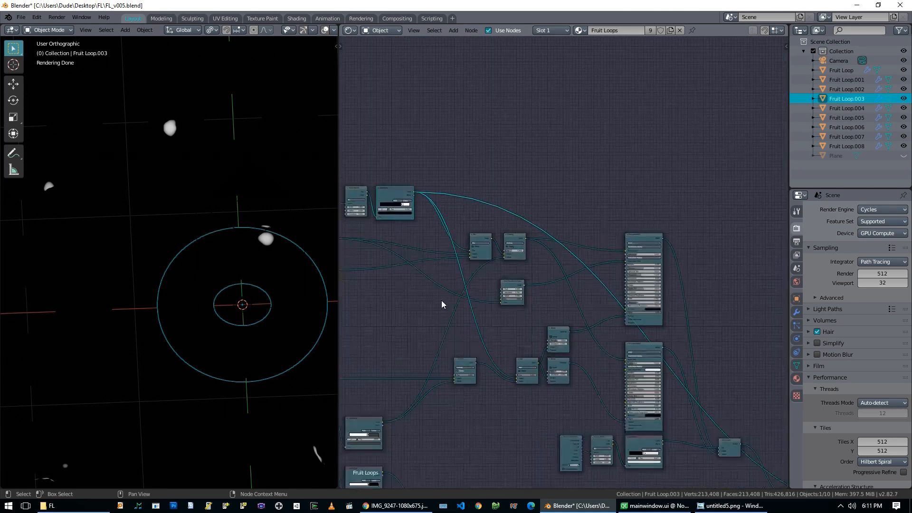
{"action": "mouse_move", "coordinate": [395, 332]}
{"action": "middle_mouse_down"}
{"action": "mouse_move", "coordinate": [520, 265]}
{"action": "mouse_move", "coordinate": [395, 335]}
{"action": "middle_mouse_up"}
{"action": "scroll", "coordinate": [434, 311], "scroll_direction": "up", "scroll_amount": 4}
{"action": "scroll", "coordinate": [394, 335], "scroll_direction": "down", "scroll_amount": 3}
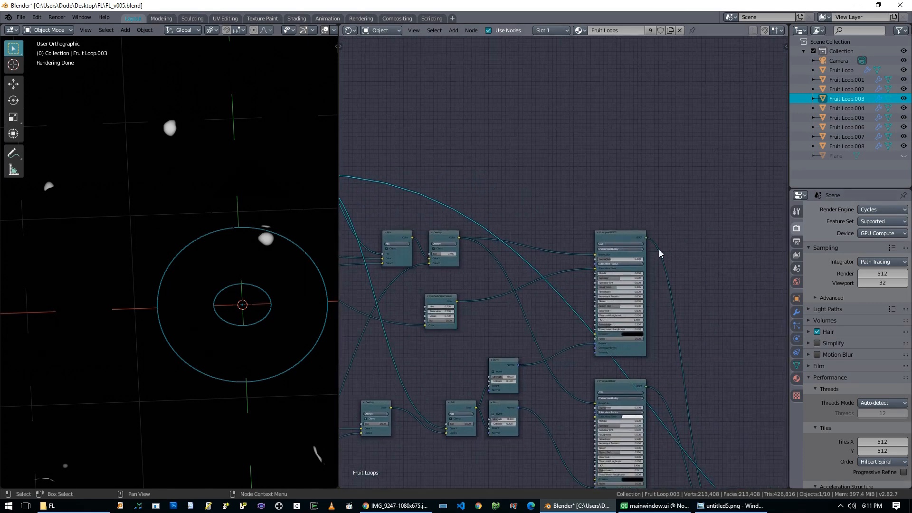
{"action": "left_click", "coordinate": [603, 245]}
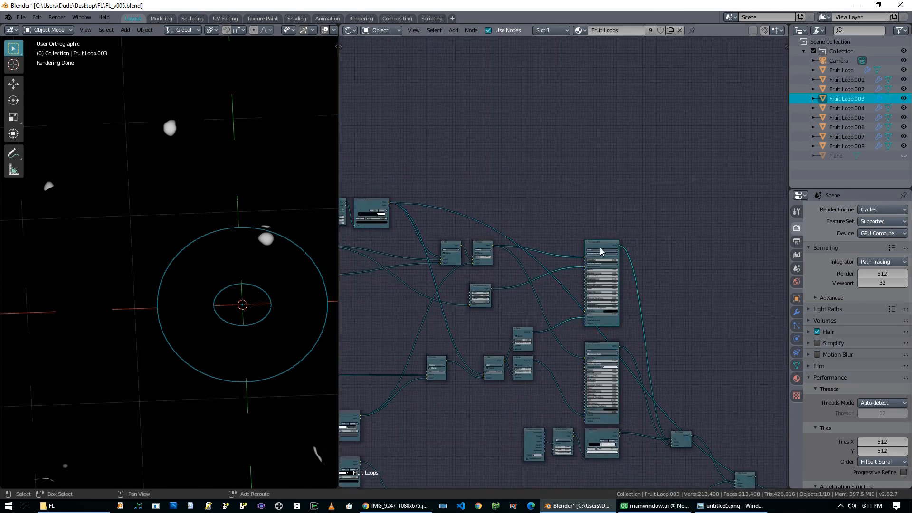
{"action": "key", "text": "shift+d"}
{"action": "left_click", "coordinate": [578, 128]}
{"action": "scroll", "coordinate": [619, 228], "scroll_direction": "up", "scroll_amount": 3}
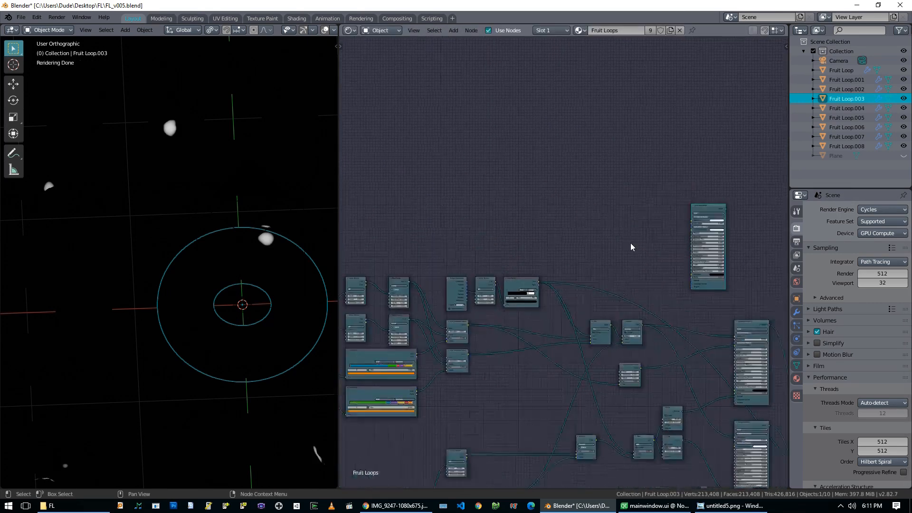
Connect the Mix node's Color to the duplicated Principled BSDF's Base Color and preview that shader
{"action": "scroll", "coordinate": [540, 279], "scroll_direction": "up", "scroll_amount": 1}
{"action": "left_click_drag", "start_coordinate": [476, 372], "coordinate": [615, 192]}
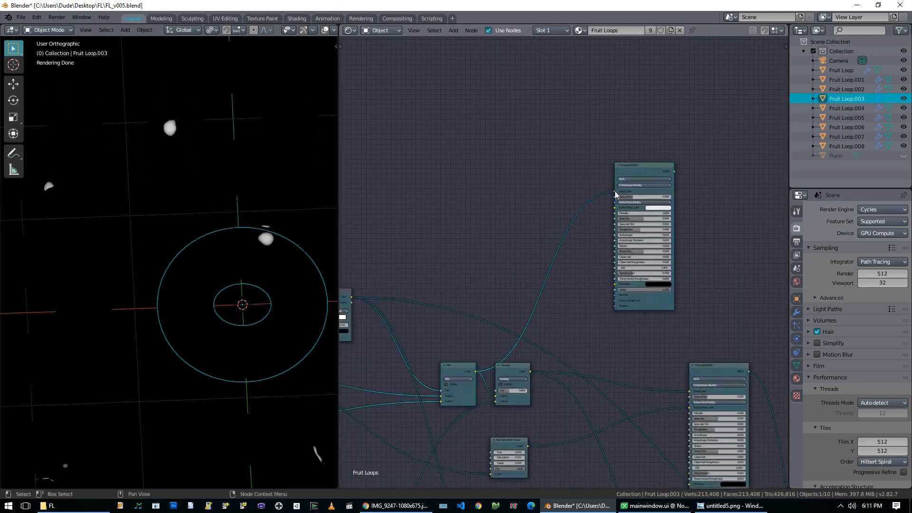
{"action": "left_click", "coordinate": [648, 176], "text": "ctrl+shift"}
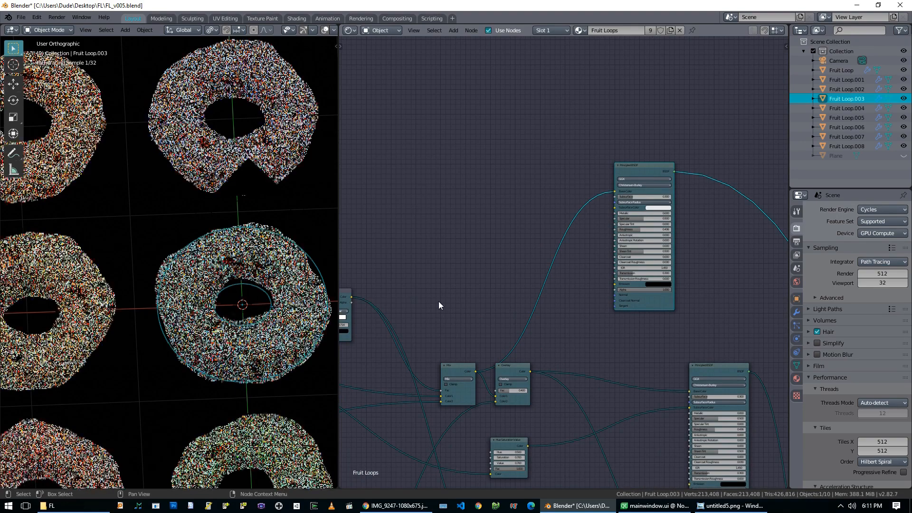
{"action": "middle_click_drag", "start_coordinate": [437, 269], "coordinate": [488, 242]}
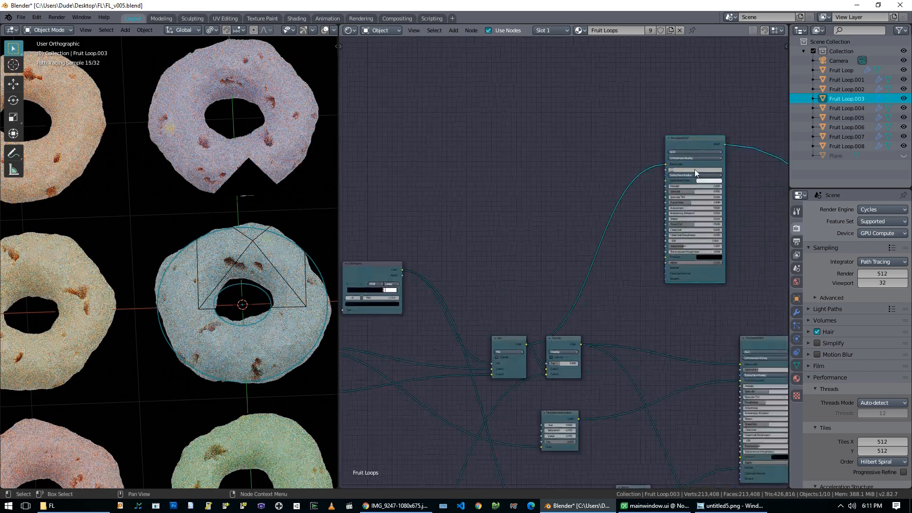
Set the duplicated Principled BSDF's Subsurface and Transmission to 0
{"action": "key", "text": "Return"}
{"action": "left_click_drag", "start_coordinate": [695, 246], "coordinate": [654, 245]}
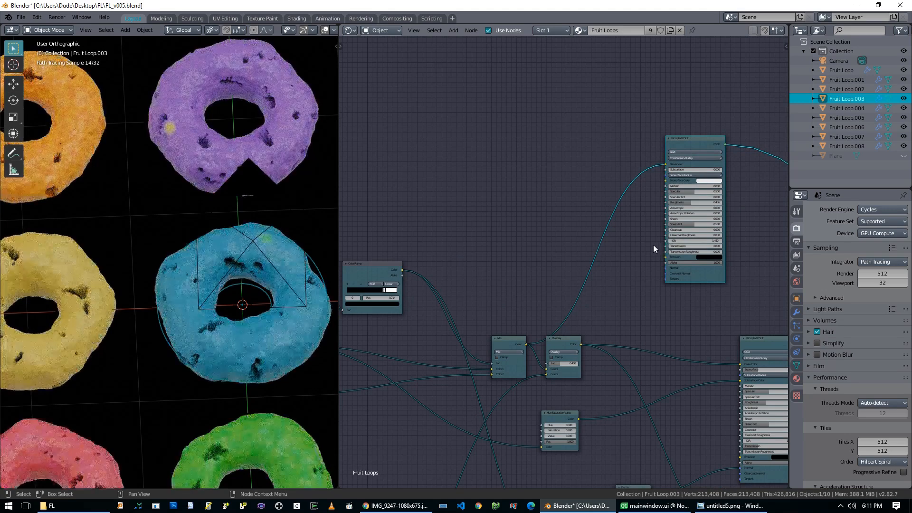
{"action": "scroll", "coordinate": [543, 249], "scroll_direction": "down", "scroll_amount": 2}
{"action": "middle_click_drag", "start_coordinate": [583, 225], "coordinate": [540, 147]}
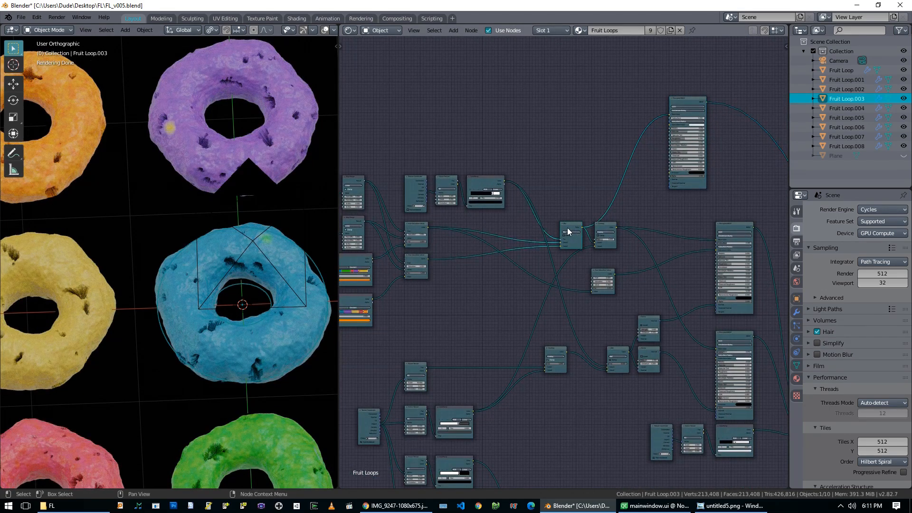
Move the Mix node slightly left to widen the gap before the Overlay node
{"action": "left_click_drag", "start_coordinate": [568, 227], "coordinate": [552, 228]}
{"action": "middle_click_drag", "start_coordinate": [190, 361], "coordinate": [243, 352]}
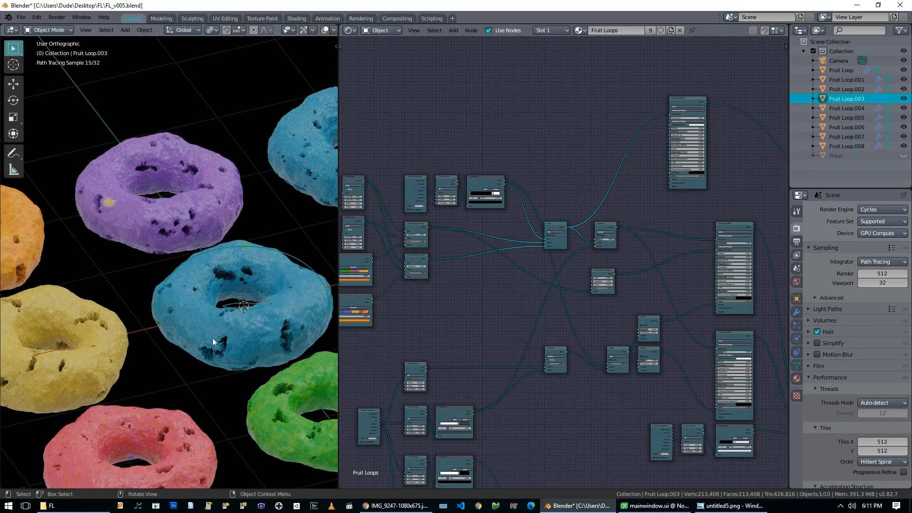
{"action": "scroll", "coordinate": [700, 172], "scroll_direction": "up", "scroll_amount": 4}
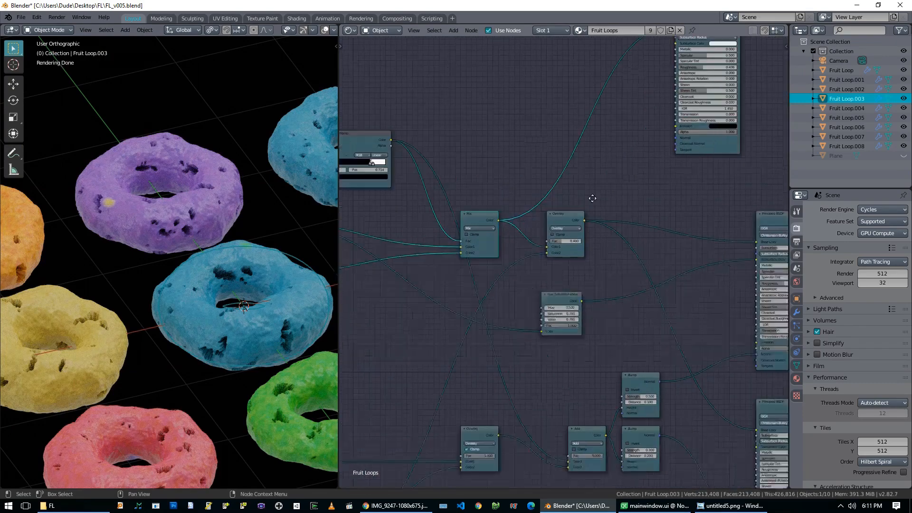
{"action": "scroll", "coordinate": [561, 171], "scroll_direction": "down", "scroll_amount": 3}
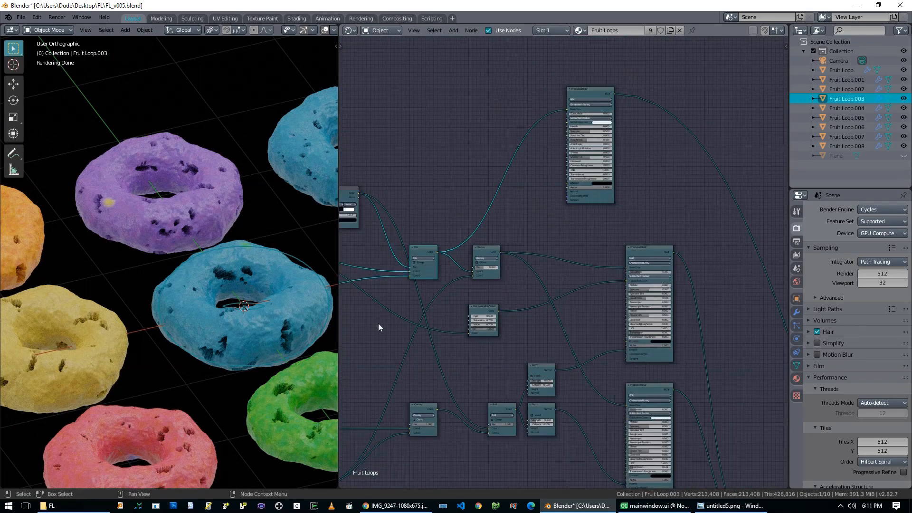
{"action": "scroll", "coordinate": [378, 323], "scroll_direction": "down", "scroll_amount": 2}
{"action": "scroll", "coordinate": [443, 315], "scroll_direction": "down", "scroll_amount": 3}
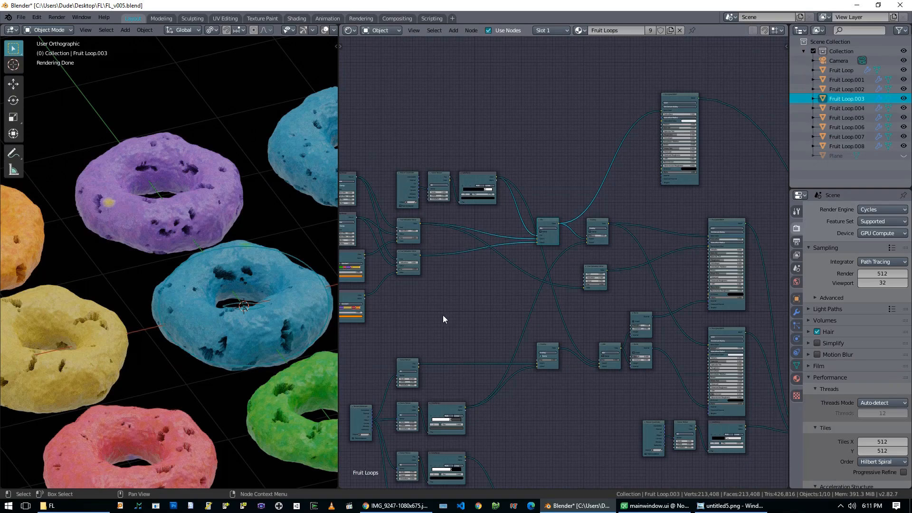
Examine how the Principled BSDF shaders and their masks join through the Mix Shader nodes lower in the tree
{"action": "middle_click_drag", "start_coordinate": [233, 267], "coordinate": [259, 331]}
{"action": "middle_click_drag", "start_coordinate": [455, 298], "coordinate": [394, 271]}
{"action": "middle_click_drag", "start_coordinate": [432, 364], "coordinate": [308, 285]}
{"action": "middle_click_drag", "start_coordinate": [532, 412], "coordinate": [613, 438]}
{"action": "middle_click_drag", "start_coordinate": [457, 296], "coordinate": [516, 364]}
{"action": "middle_click_drag", "start_coordinate": [648, 240], "coordinate": [570, 227]}
{"action": "middle_click_drag", "start_coordinate": [645, 346], "coordinate": [589, 271]}
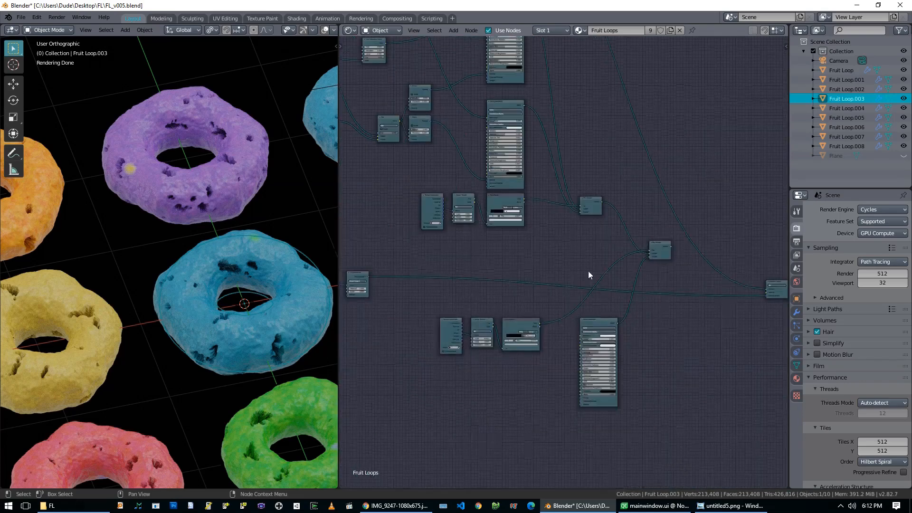
{"action": "middle_click_drag", "start_coordinate": [523, 141], "coordinate": [649, 124]}
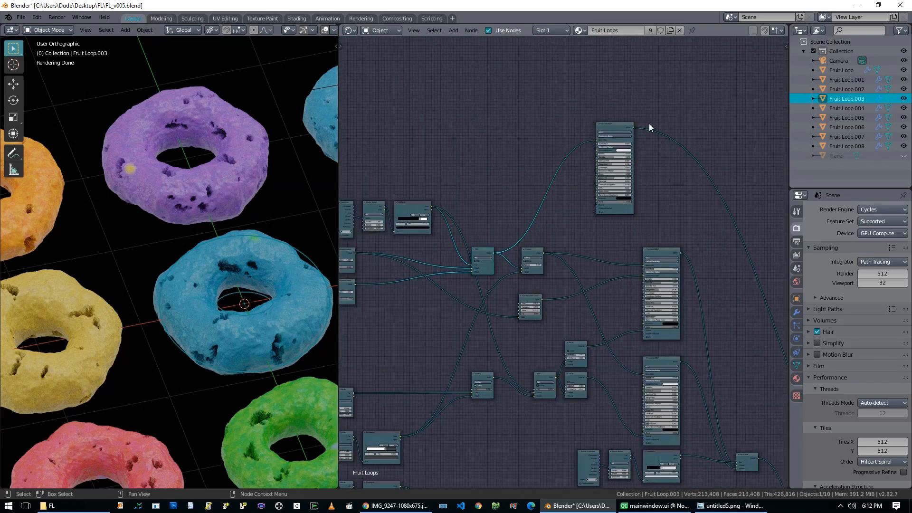
Preview the Mix node and then the duplicated Principled BSDF to compare flat colour with shaded colour
{"action": "middle_click_drag", "start_coordinate": [220, 206], "coordinate": [226, 208]}
{"action": "middle_click_drag", "start_coordinate": [461, 160], "coordinate": [574, 142]}
{"action": "left_click", "coordinate": [602, 250], "text": "ctrl+shift"}
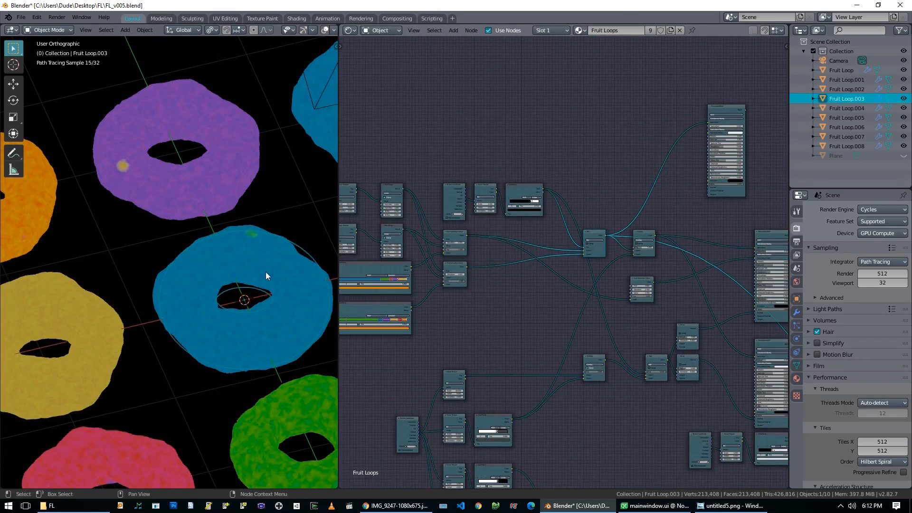
{"action": "left_click", "coordinate": [723, 108], "text": "ctrl+shift"}
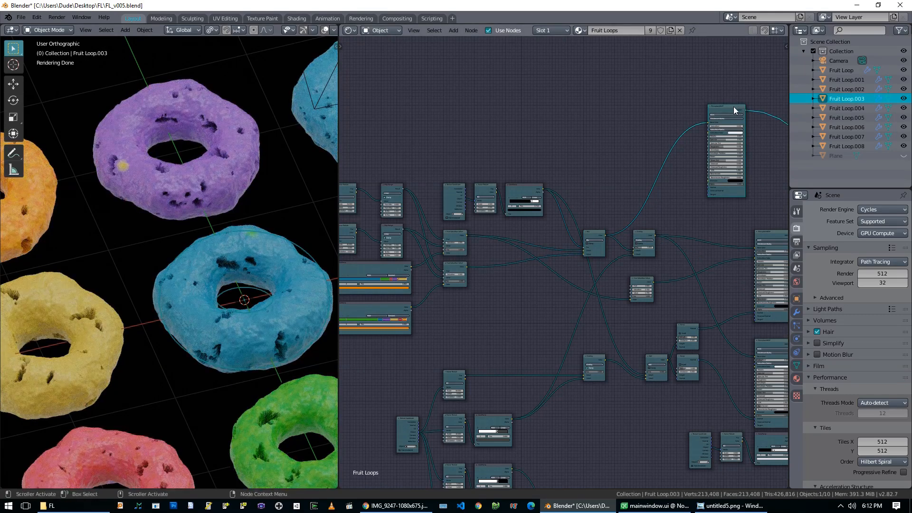
Delete the duplicated Principled BSDF and preview the last Mix Shader node instead
{"action": "key", "text": "x"}
{"action": "middle_click_drag", "start_coordinate": [490, 321], "coordinate": [494, 150]}
{"action": "middle_click_drag", "start_coordinate": [571, 266], "coordinate": [407, 287]}
{"action": "left_click", "coordinate": [739, 342], "text": "ctrl+shift"}
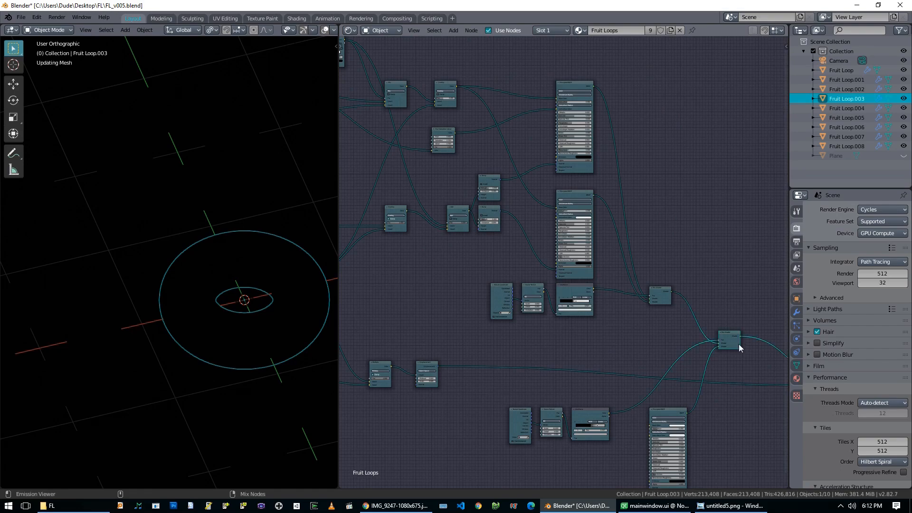
Preview the Noise Texture with scale 50 and select the Texture Coordinate node feeding the lower noise group
{"action": "middle_click_drag", "start_coordinate": [557, 248], "coordinate": [616, 229]}
{"action": "middle_click_drag", "start_coordinate": [707, 242], "coordinate": [780, 247]}
{"action": "middle_click_drag", "start_coordinate": [362, 287], "coordinate": [455, 270]}
{"action": "left_click", "coordinate": [372, 204]}
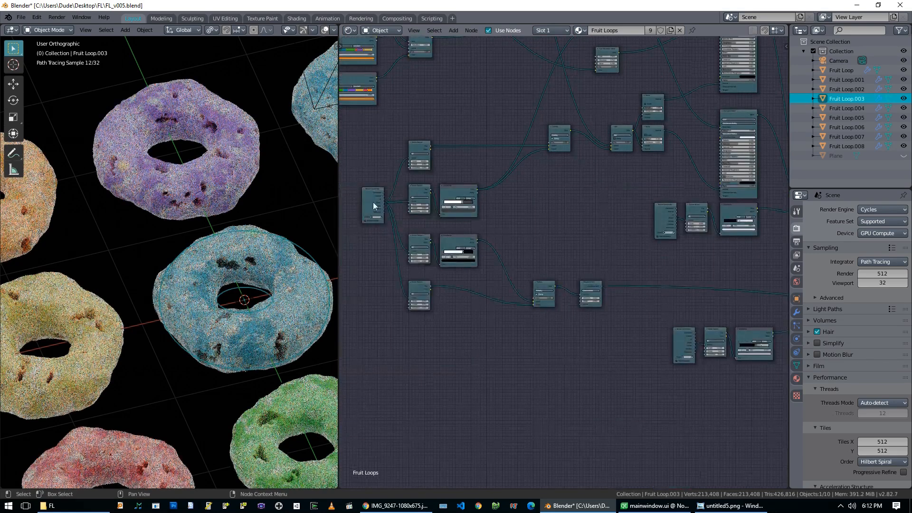
{"action": "left_click", "coordinate": [417, 151], "text": "ctrl+shift"}
{"action": "middle_click_drag", "start_coordinate": [540, 230], "coordinate": [637, 281]}
{"action": "scroll", "coordinate": [428, 297], "scroll_direction": "up", "scroll_amount": 4}
{"action": "scroll", "coordinate": [412, 301], "scroll_direction": "up", "scroll_amount": 2}
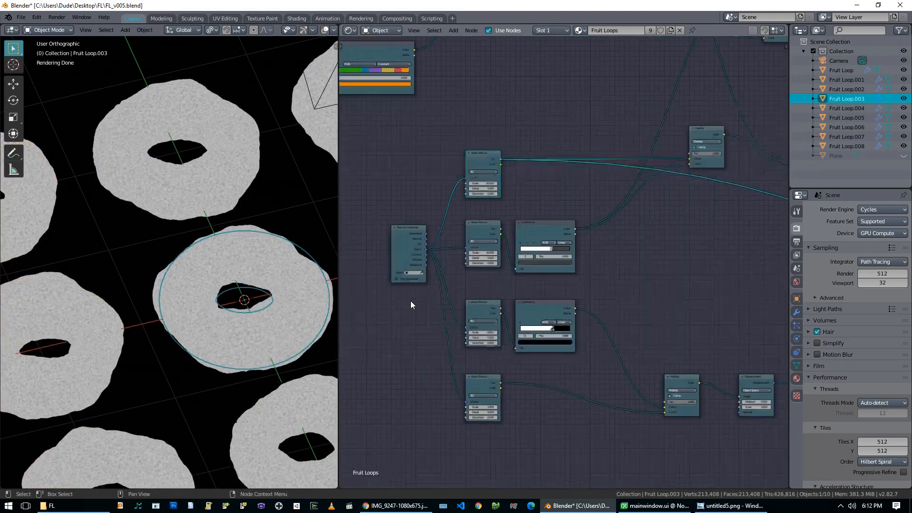
{"action": "scroll", "coordinate": [395, 289], "scroll_direction": "up", "scroll_amount": 1}
{"action": "left_click", "coordinate": [386, 252]}
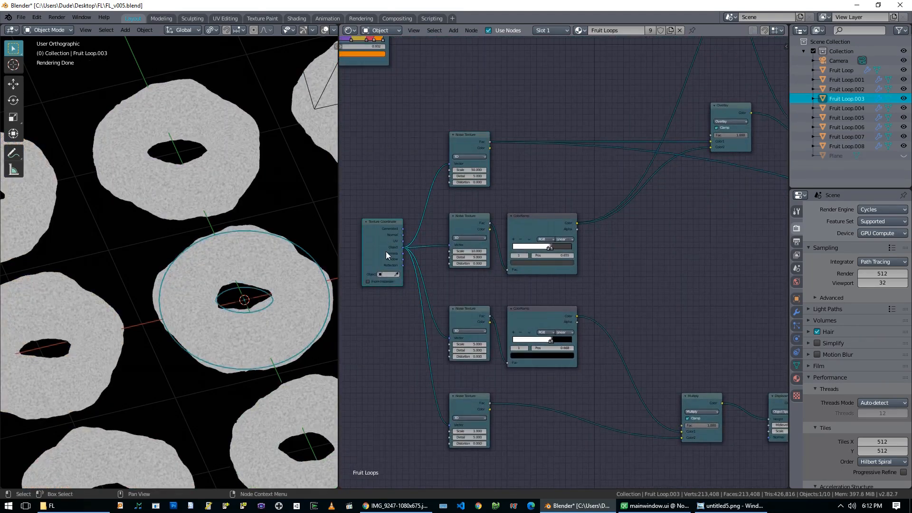
Examine the upper Texture Coordinate, noise and Map Range group and compare its layout with the lower noise group
{"action": "scroll", "coordinate": [386, 252], "scroll_direction": "down", "scroll_amount": 4}
{"action": "middle_click_drag", "start_coordinate": [384, 168], "coordinate": [648, 333]}
{"action": "scroll", "coordinate": [504, 170], "scroll_direction": "up", "scroll_amount": 2}
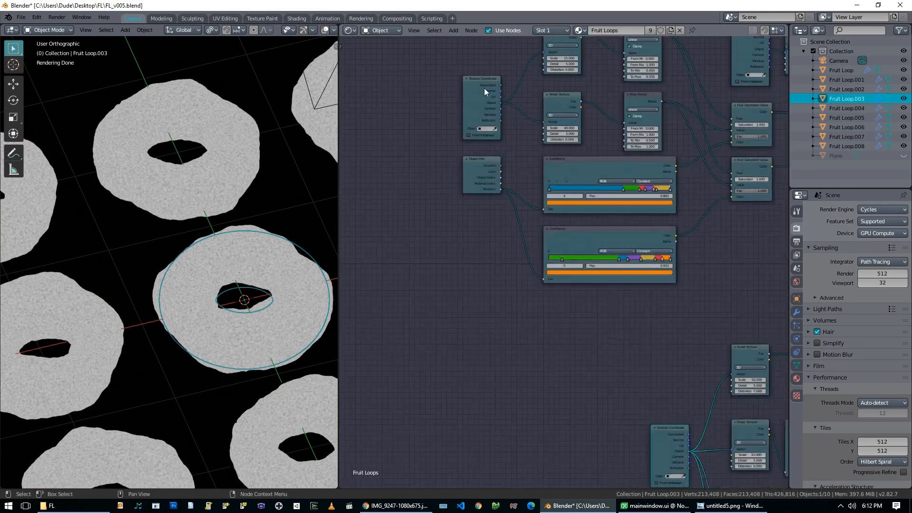
{"action": "middle_click_drag", "start_coordinate": [421, 116], "coordinate": [385, 219]}
{"action": "scroll", "coordinate": [415, 171], "scroll_direction": "up", "scroll_amount": 1}
{"action": "scroll", "coordinate": [427, 164], "scroll_direction": "down", "scroll_amount": 4}
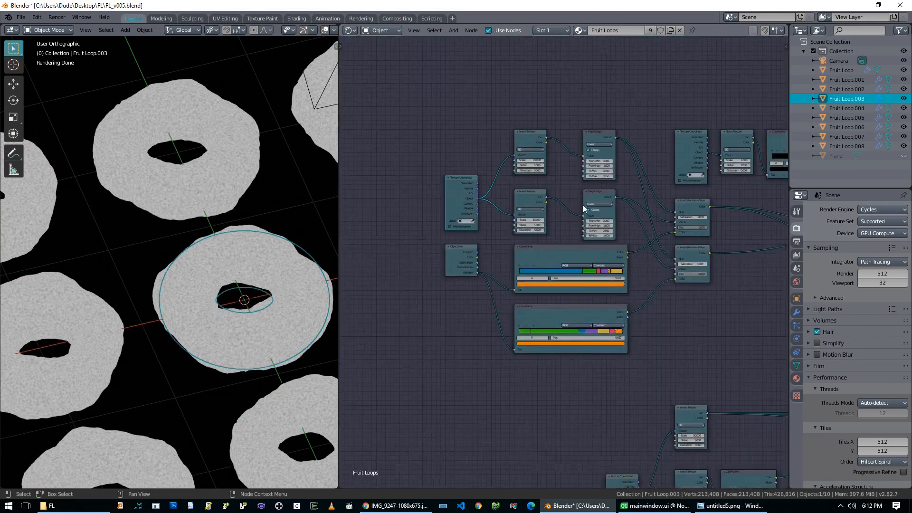
{"action": "middle_click_drag", "start_coordinate": [677, 273], "coordinate": [588, 272]}
{"action": "left_click", "coordinate": [604, 140]}
{"action": "middle_click_drag", "start_coordinate": [498, 386], "coordinate": [523, 117]}
{"action": "left_click", "coordinate": [566, 238]}
{"action": "scroll", "coordinate": [566, 237], "scroll_direction": "down", "scroll_amount": 5}
{"action": "middle_click_drag", "start_coordinate": [480, 55], "coordinate": [431, 141]}
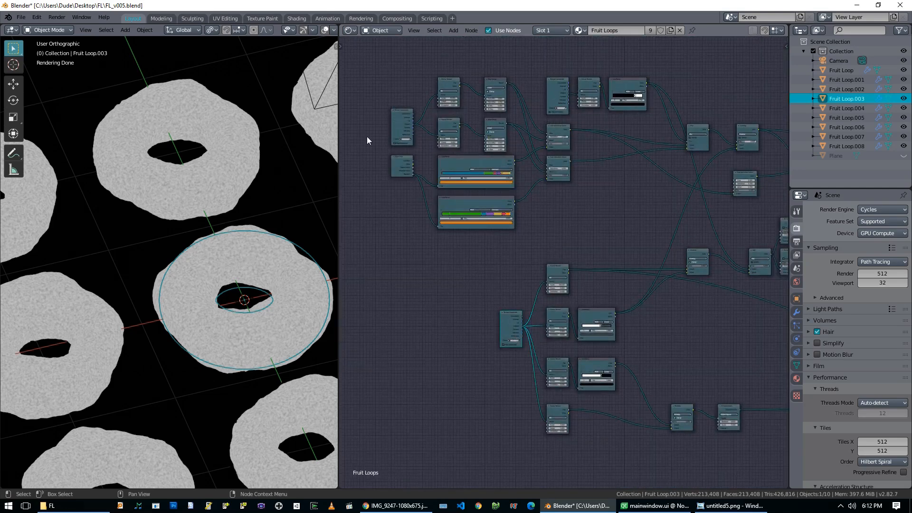
Preview the Color output and then the Fac output of the Noise Texture with scale 50
{"action": "middle_click_drag", "start_coordinate": [451, 285], "coordinate": [534, 134]}
{"action": "scroll", "coordinate": [412, 292], "scroll_direction": "up", "scroll_amount": 7}
{"action": "middle_click_drag", "start_coordinate": [631, 140], "coordinate": [581, 161]}
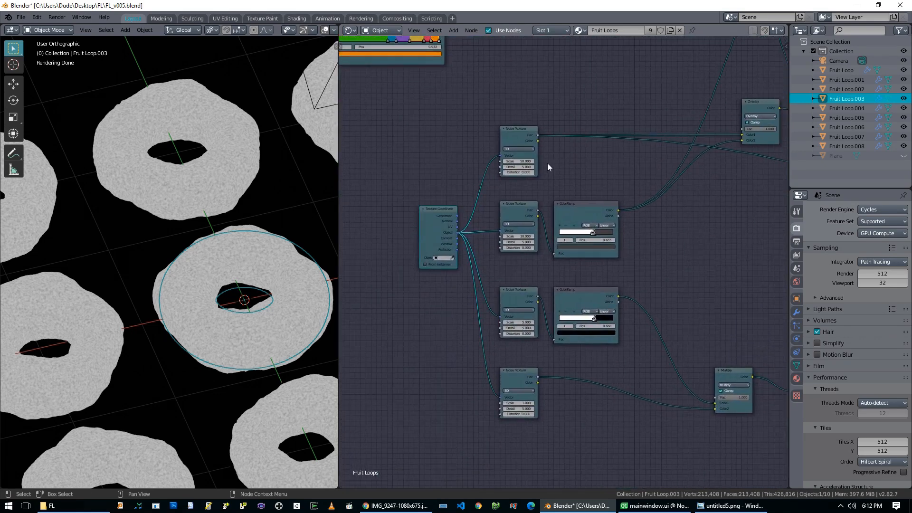
{"action": "scroll", "coordinate": [547, 164], "scroll_direction": "up", "scroll_amount": 1}
{"action": "left_click", "coordinate": [519, 123], "text": "ctrl+shift"}
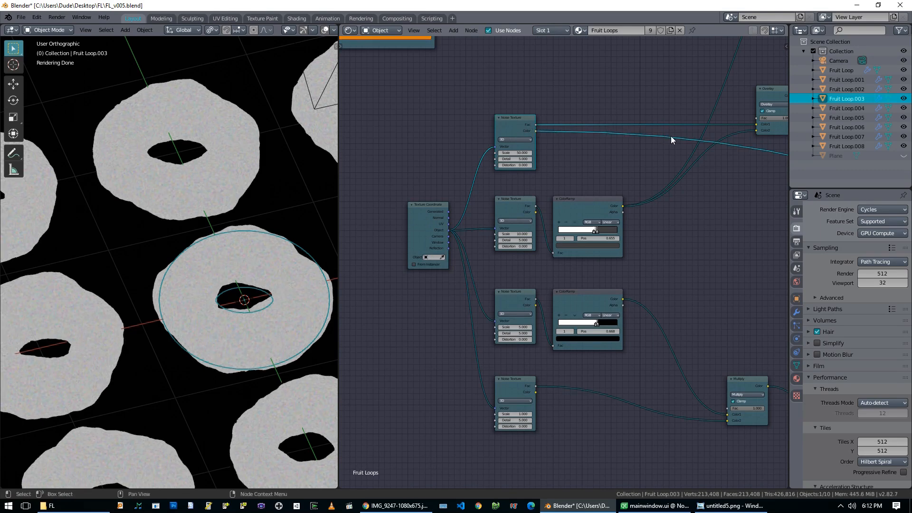
{"action": "left_click", "coordinate": [506, 131], "text": "ctrl+shift"}
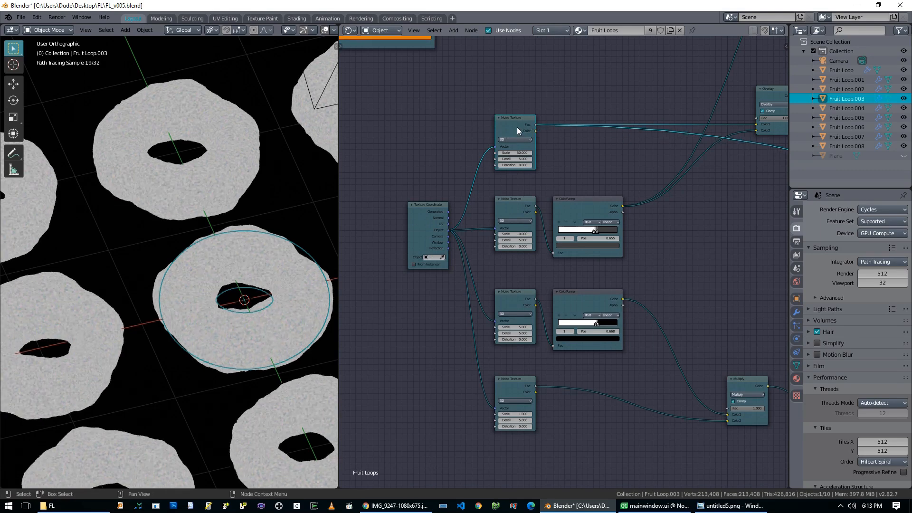
Preview the Noise Textures with scale 10, 5 and 1 in turn
{"action": "left_click", "coordinate": [507, 207], "text": "ctrl+shift"}
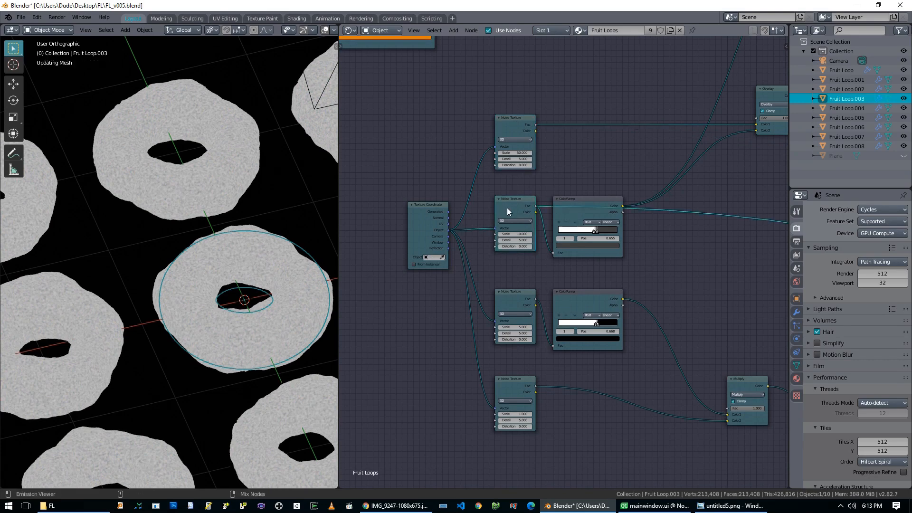
{"action": "left_click", "coordinate": [512, 301], "text": "ctrl+shift"}
{"action": "middle_click_drag", "start_coordinate": [443, 378], "coordinate": [433, 299]}
{"action": "left_click", "coordinate": [504, 310], "text": "ctrl+shift"}
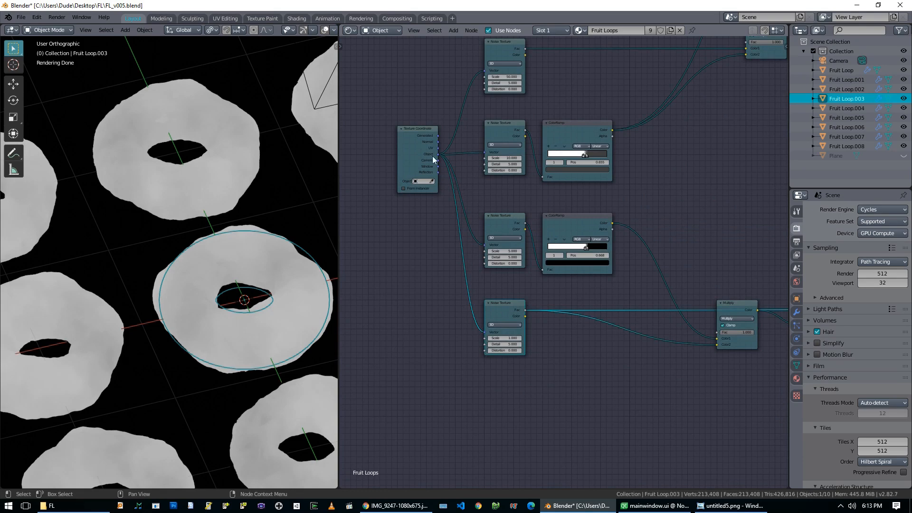
Compare the Noise Texture with scale 10 against its ColorRamp by previewing them alternately, ending on the ColorRamp
{"action": "middle_click_drag", "start_coordinate": [419, 243], "coordinate": [395, 291]}
{"action": "middle_click_drag", "start_coordinate": [680, 227], "coordinate": [687, 278]}
{"action": "scroll", "coordinate": [676, 266], "scroll_direction": "up", "scroll_amount": 1}
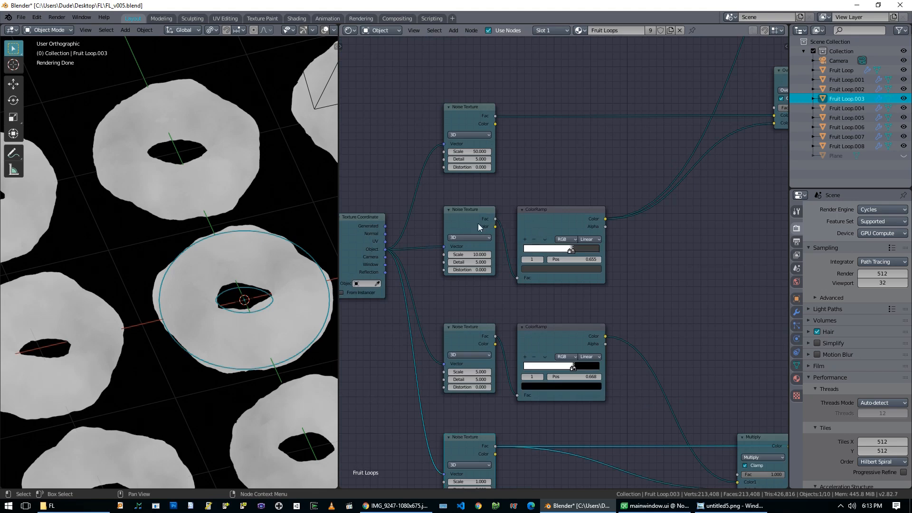
{"action": "left_click", "coordinate": [551, 222], "text": "ctrl+shift"}
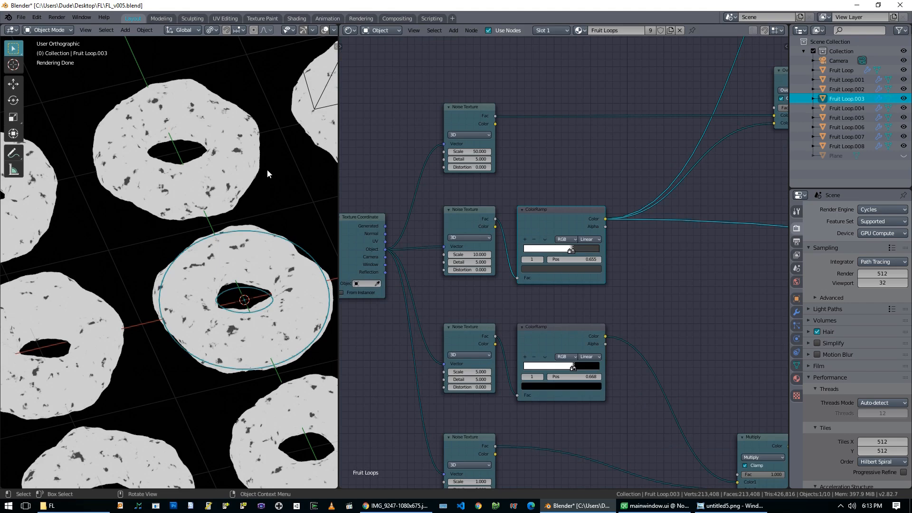
{"action": "left_click", "coordinate": [466, 224], "text": "ctrl+shift"}
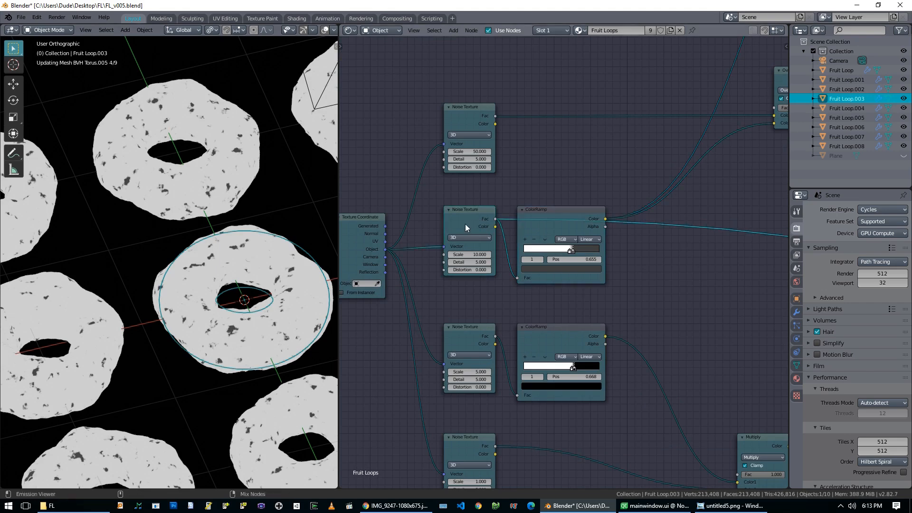
{"action": "left_click", "coordinate": [548, 224], "text": "ctrl+shift"}
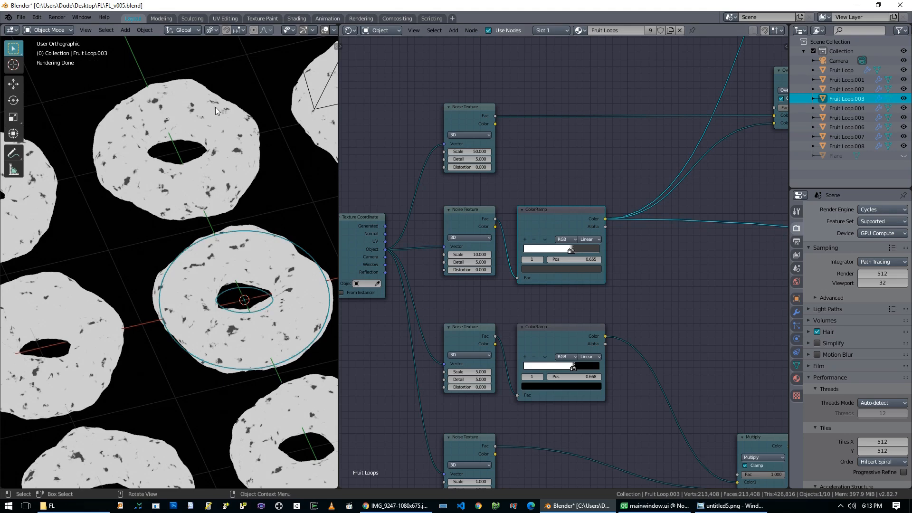
Trace the ColorRamp's link to the upper Overlay node, and preview the Mix node and then that Overlay node
{"action": "middle_click_drag", "start_coordinate": [646, 161], "coordinate": [473, 312]}
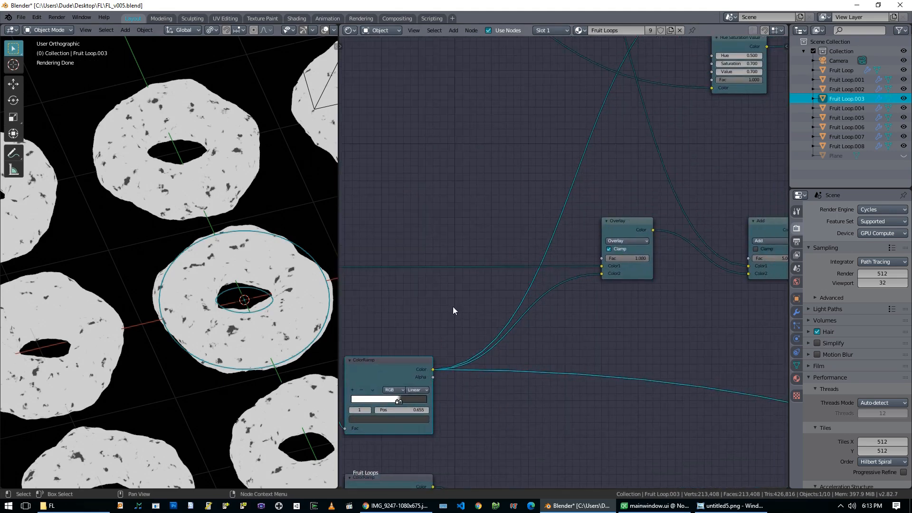
{"action": "scroll", "coordinate": [528, 332], "scroll_direction": "down", "scroll_amount": 4}
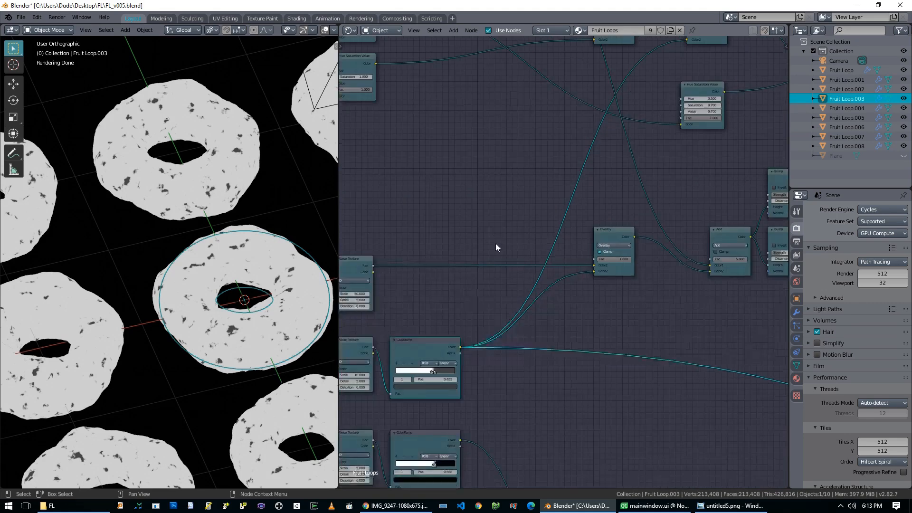
{"action": "middle_click_drag", "start_coordinate": [460, 299], "coordinate": [526, 326]}
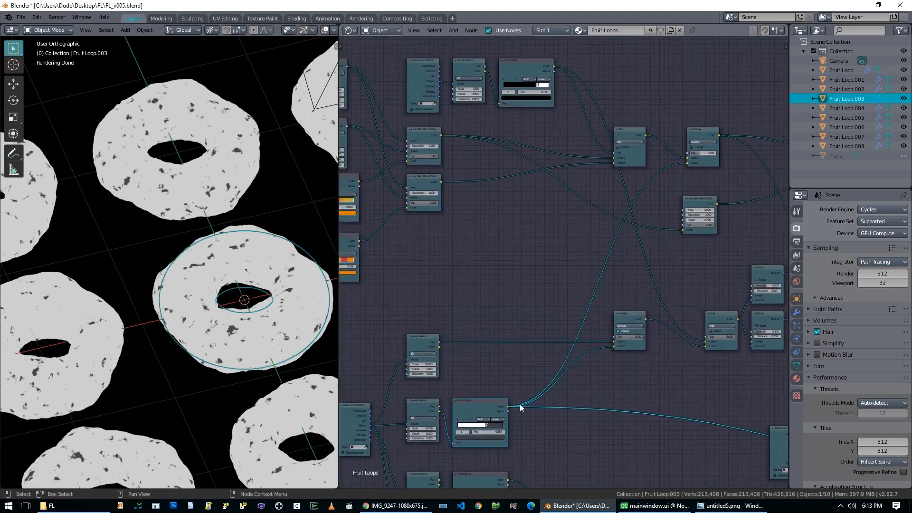
{"action": "middle_click_drag", "start_coordinate": [600, 262], "coordinate": [476, 313]}
{"action": "scroll", "coordinate": [501, 198], "scroll_direction": "up", "scroll_amount": 2}
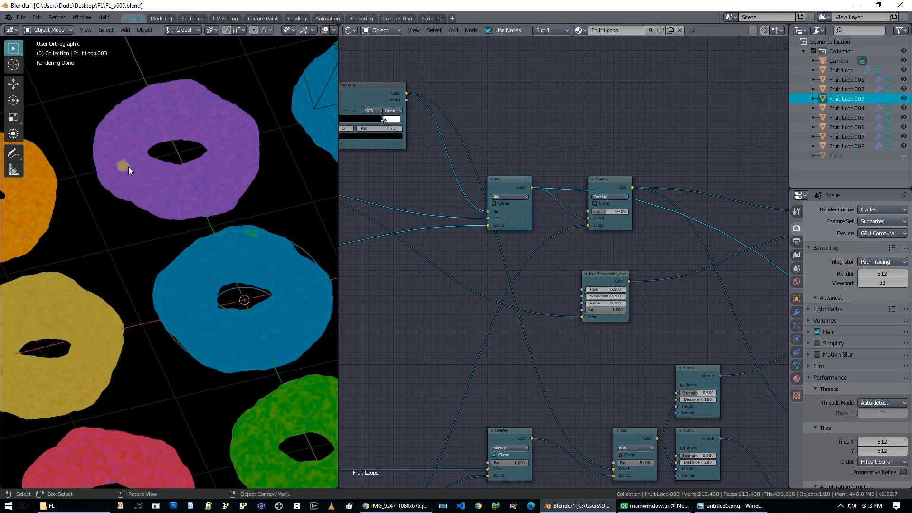
{"action": "middle_click_drag", "start_coordinate": [196, 263], "coordinate": [309, 297]}
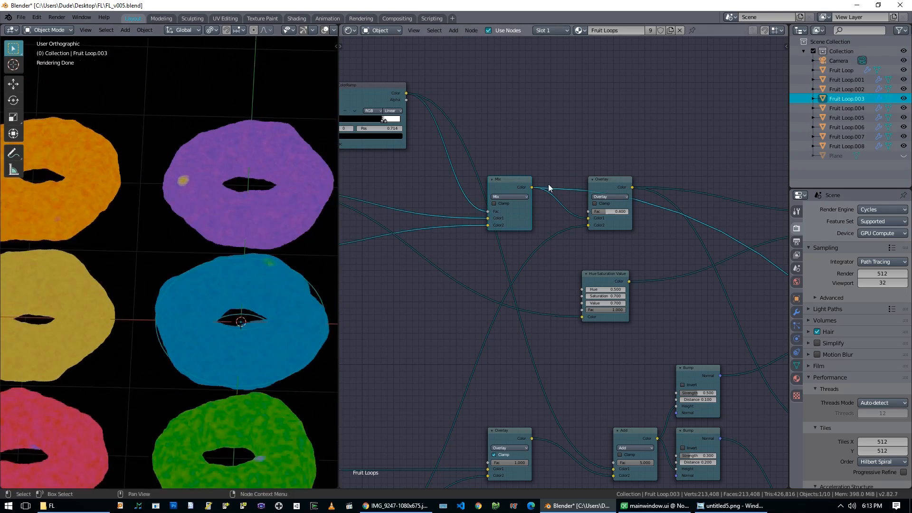
{"action": "left_click", "coordinate": [609, 185], "text": "ctrl+shift"}
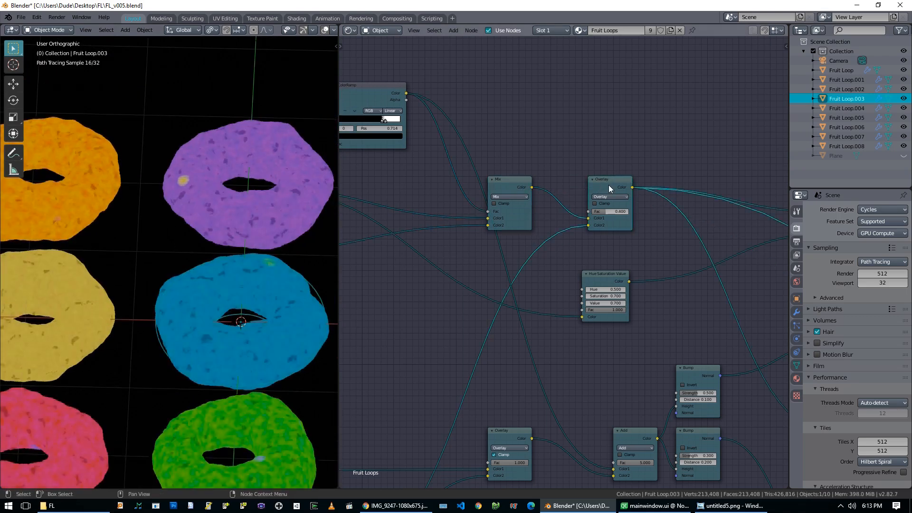
Trace the upper Overlay node's inputs and its output to the Principled BSDF, and box-select the upper colour-mixing nodes
{"action": "middle_click_drag", "start_coordinate": [438, 364], "coordinate": [539, 206]}
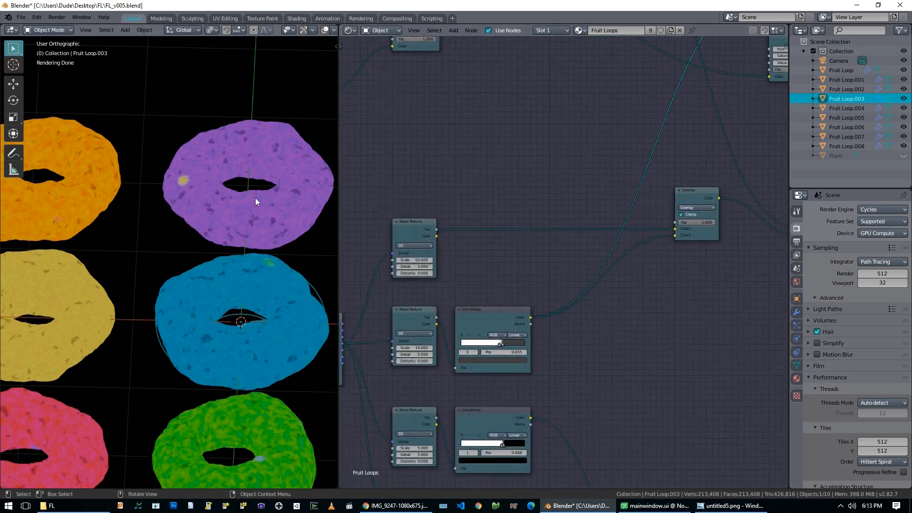
{"action": "middle_click_drag", "start_coordinate": [565, 130], "coordinate": [537, 173]}
{"action": "scroll", "coordinate": [489, 300], "scroll_direction": "down", "scroll_amount": 3}
{"action": "middle_click_drag", "start_coordinate": [715, 58], "coordinate": [588, 137]}
{"action": "middle_click_drag", "start_coordinate": [634, 201], "coordinate": [556, 184]}
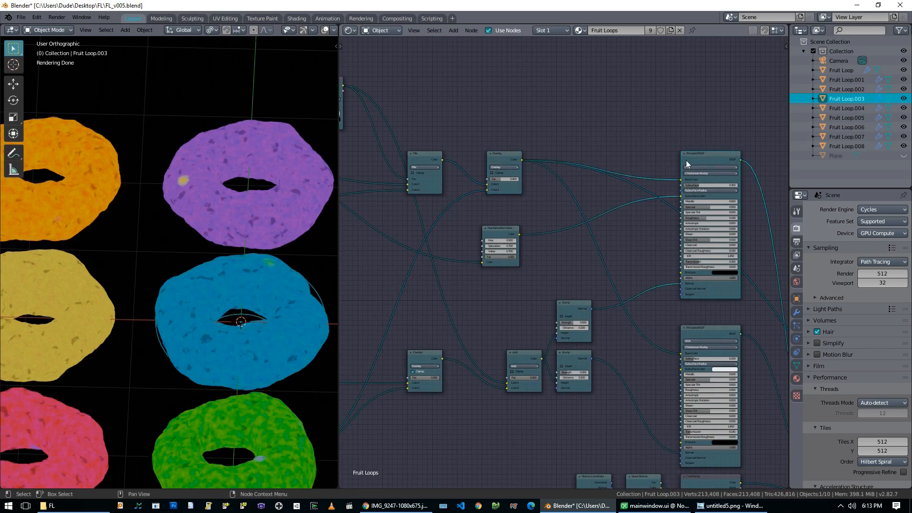
{"action": "scroll", "coordinate": [584, 242], "scroll_direction": "down", "scroll_amount": 4}
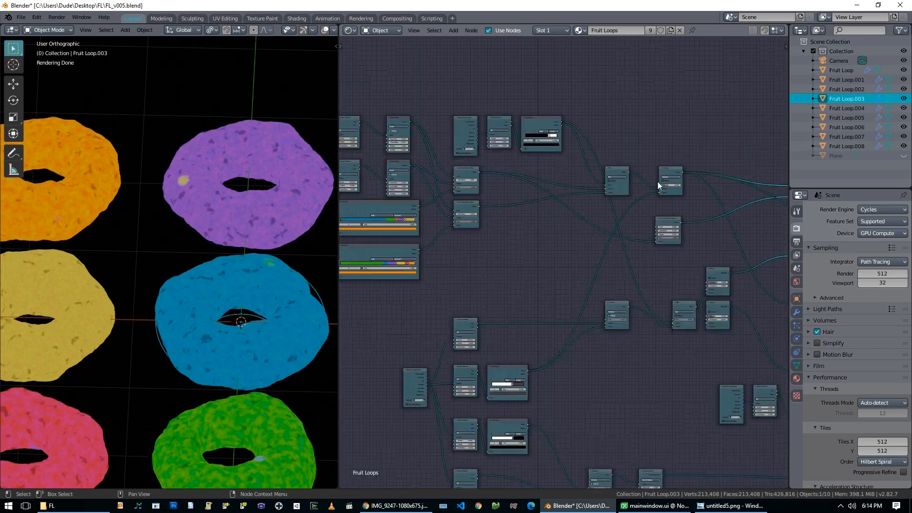
{"action": "key", "text": "b"}
{"action": "left_click_drag", "start_coordinate": [668, 220], "coordinate": [345, 126]}
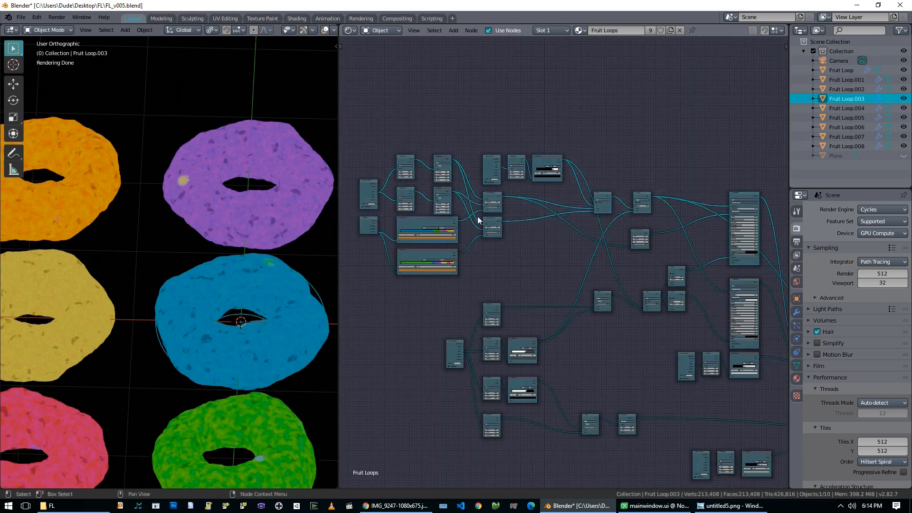
Preview the ColorRamp after the scale 10 noise, the Noise Texture with scale 50, and the lower Overlay node combining them
{"action": "scroll", "coordinate": [528, 313], "scroll_direction": "up", "scroll_amount": 2}
{"action": "middle_click_drag", "start_coordinate": [512, 350], "coordinate": [477, 274]}
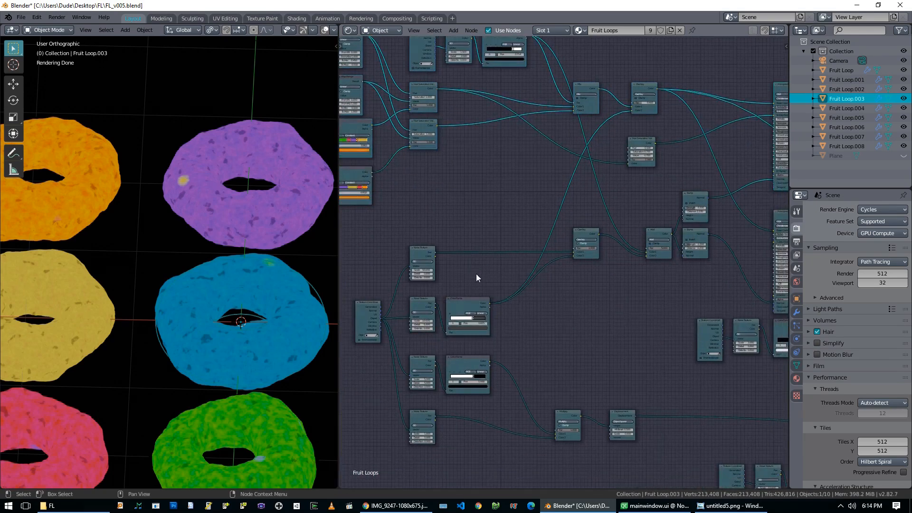
{"action": "scroll", "coordinate": [485, 307], "scroll_direction": "up", "scroll_amount": 1}
{"action": "middle_click_drag", "start_coordinate": [556, 319], "coordinate": [612, 322]}
{"action": "scroll", "coordinate": [524, 329], "scroll_direction": "up", "scroll_amount": 1}
{"action": "left_click", "coordinate": [480, 326], "text": "ctrl+shift"}
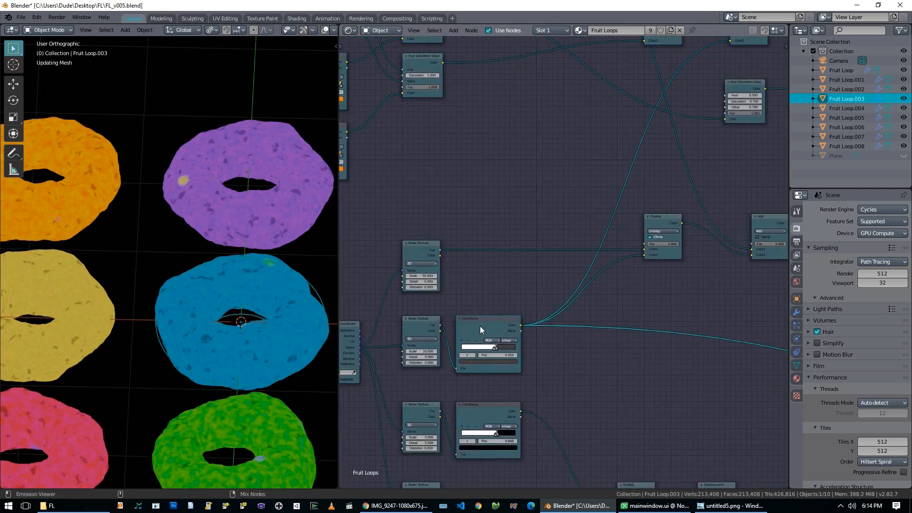
{"action": "middle_click_drag", "start_coordinate": [421, 290], "coordinate": [452, 288]}
{"action": "left_click", "coordinate": [446, 251], "text": "ctrl+shift"}
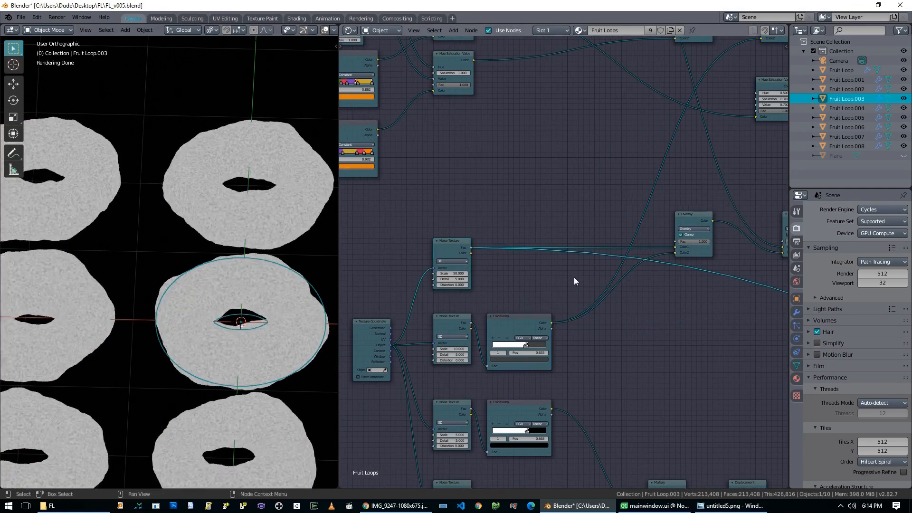
{"action": "left_click", "coordinate": [688, 223], "text": "ctrl+shift"}
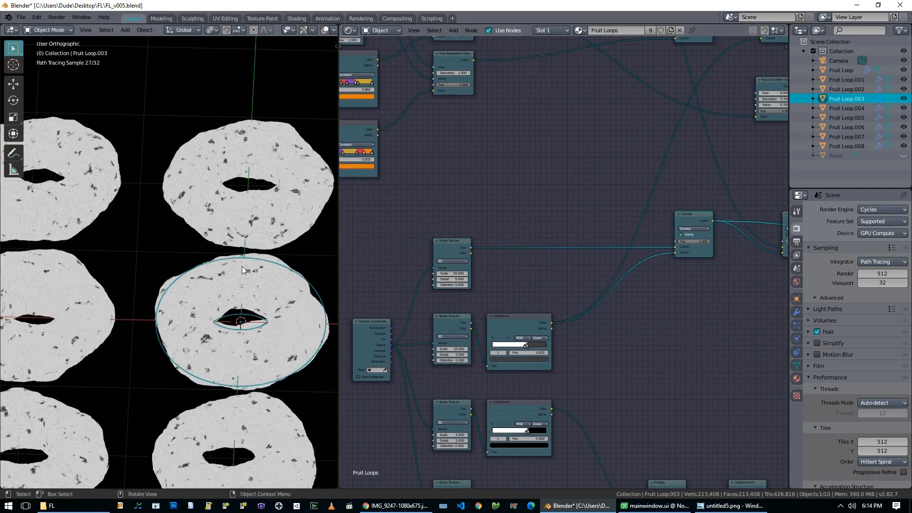
{"action": "scroll", "coordinate": [236, 307], "scroll_direction": "up", "scroll_amount": 4}
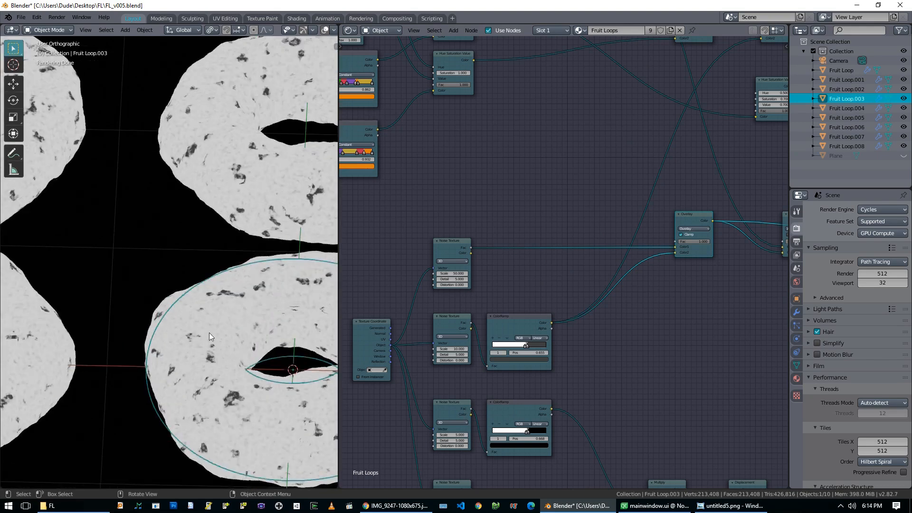
Preview the Add node that follows the lower Overlay node
{"action": "middle_click_drag", "start_coordinate": [711, 357], "coordinate": [596, 374]}
{"action": "scroll", "coordinate": [523, 332], "scroll_direction": "up", "scroll_amount": 2}
{"action": "scroll", "coordinate": [587, 367], "scroll_direction": "up", "scroll_amount": 3}
{"action": "scroll", "coordinate": [586, 367], "scroll_direction": "down", "scroll_amount": 5}
{"action": "middle_click_drag", "start_coordinate": [600, 304], "coordinate": [592, 344]}
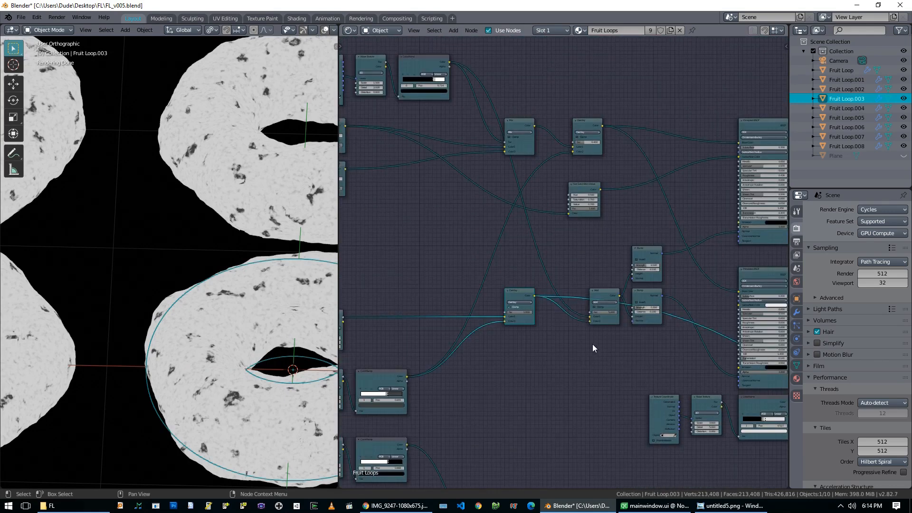
{"action": "scroll", "coordinate": [596, 328], "scroll_direction": "up", "scroll_amount": 1}
{"action": "left_click", "coordinate": [615, 304]}
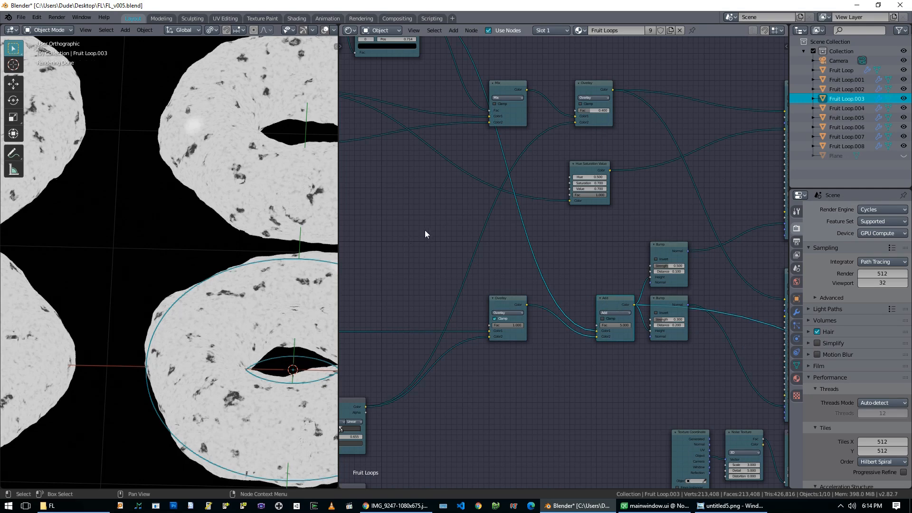
Preview the upper ColorRamp's spot mask and the Mix node that uses it as its factor
{"action": "middle_click_drag", "start_coordinate": [425, 230], "coordinate": [544, 352]}
{"action": "left_click", "coordinate": [500, 150]}
{"action": "scroll", "coordinate": [155, 293], "scroll_direction": "down", "scroll_amount": 5}
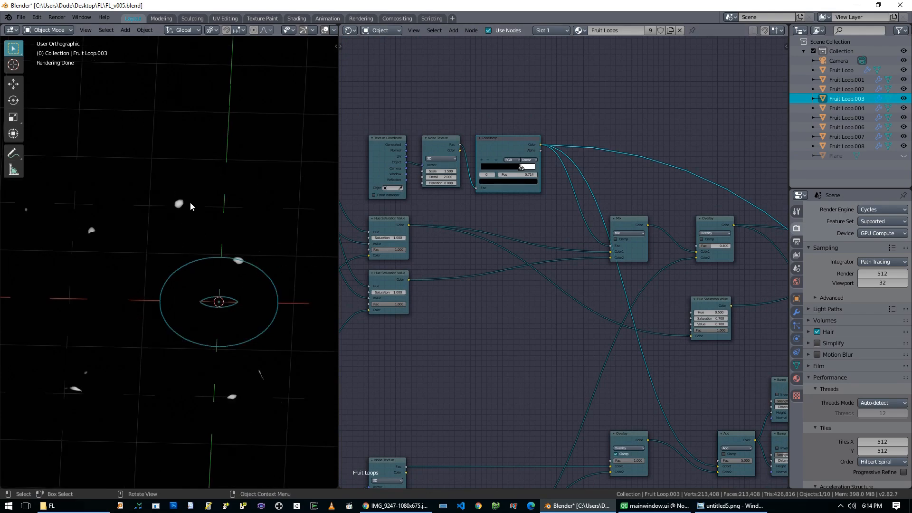
{"action": "left_click", "coordinate": [632, 223], "text": "ctrl+shift"}
{"action": "middle_click_drag", "start_coordinate": [221, 312], "coordinate": [215, 336]}
Check the cereal reference photo in Chrome, and preview the upper ColorRamp's spot mask again in Blender
{"action": "left_click", "coordinate": [397, 506]}
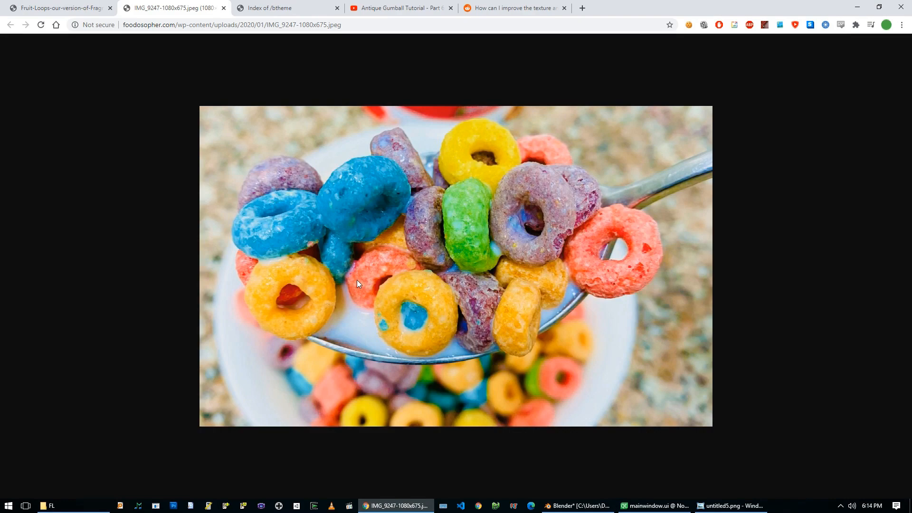
{"action": "left_click", "coordinate": [397, 506]}
{"action": "middle_click_drag", "start_coordinate": [450, 289], "coordinate": [430, 342]}
{"action": "left_click", "coordinate": [460, 129], "text": "ctrl+shift"}
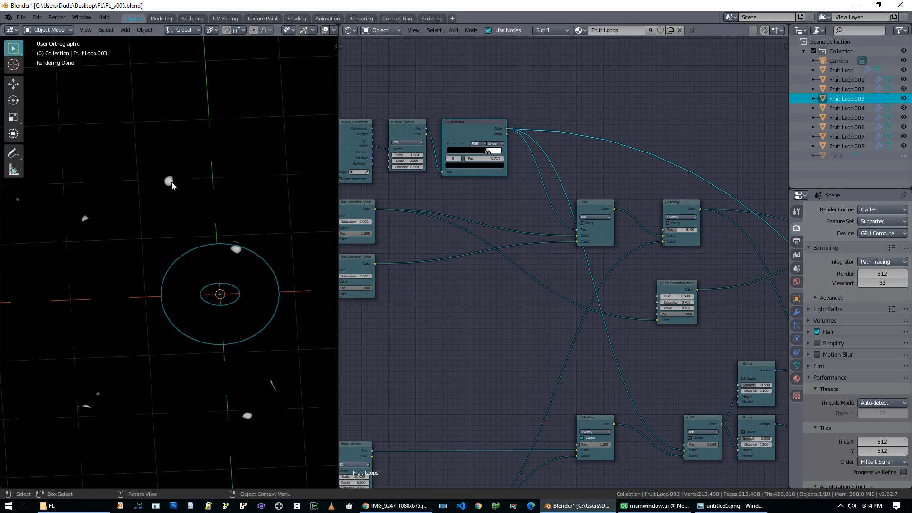
Compare the lower Overlay node with the Add node on the fruit loops by previewing them alternately, ending on Add
{"action": "middle_click_drag", "start_coordinate": [467, 367], "coordinate": [365, 219]}
{"action": "left_click", "coordinate": [484, 272], "text": "ctrl+shift"}
{"action": "scroll", "coordinate": [210, 319], "scroll_direction": "up", "scroll_amount": 6}
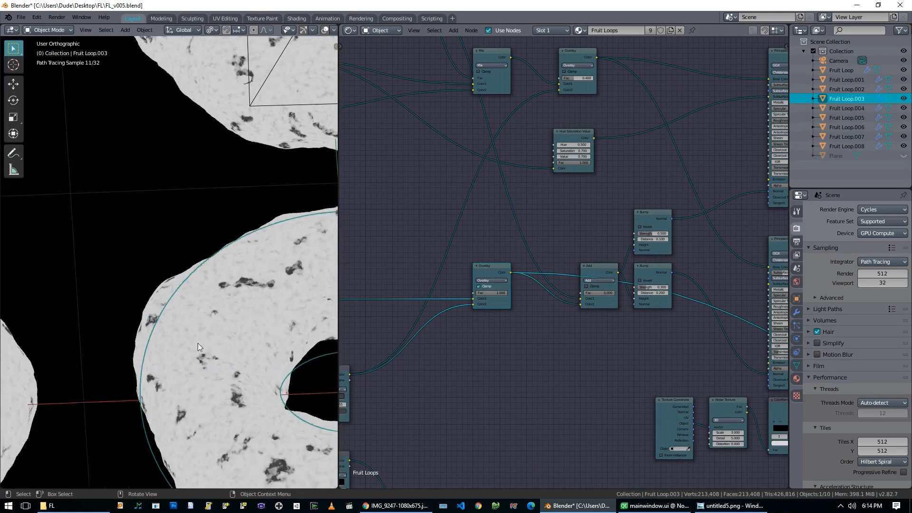
{"action": "scroll", "coordinate": [256, 348], "scroll_direction": "down", "scroll_amount": 2}
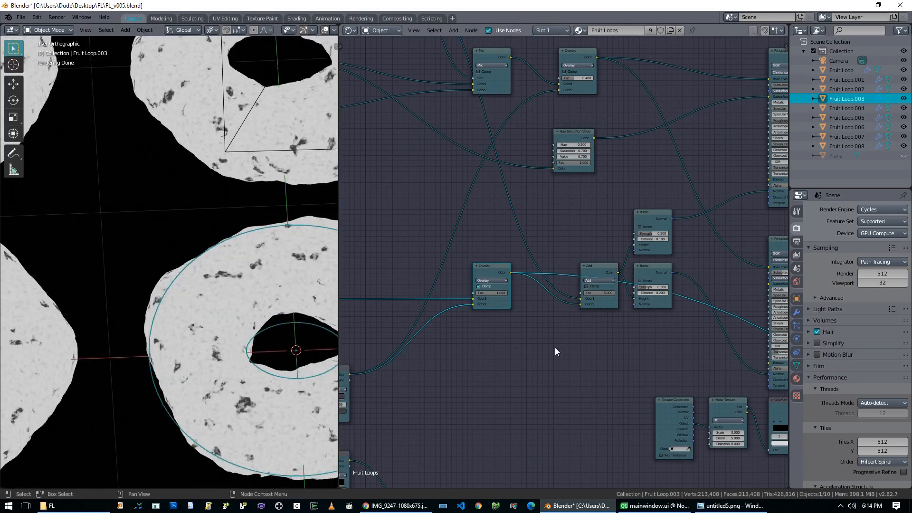
{"action": "left_click", "coordinate": [596, 272], "text": "ctrl+shift"}
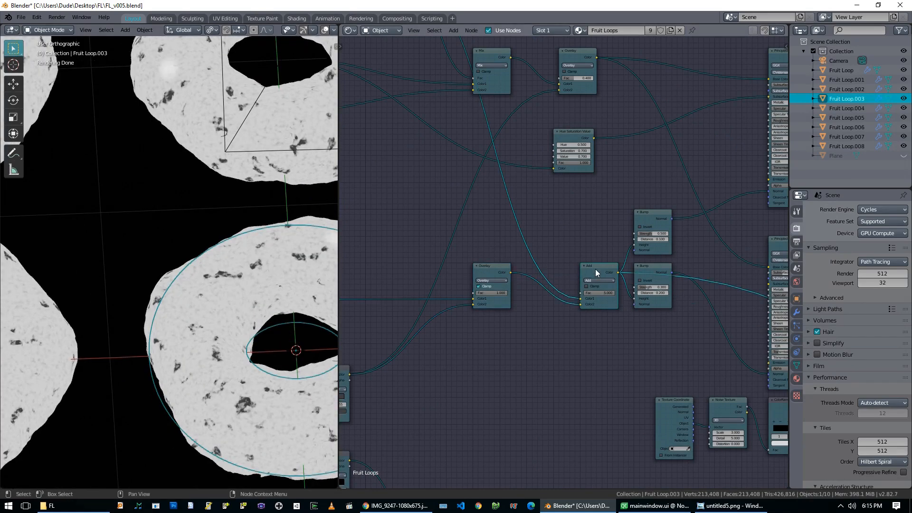
{"action": "middle_click_drag", "start_coordinate": [262, 167], "coordinate": [240, 265], "text": "shift"}
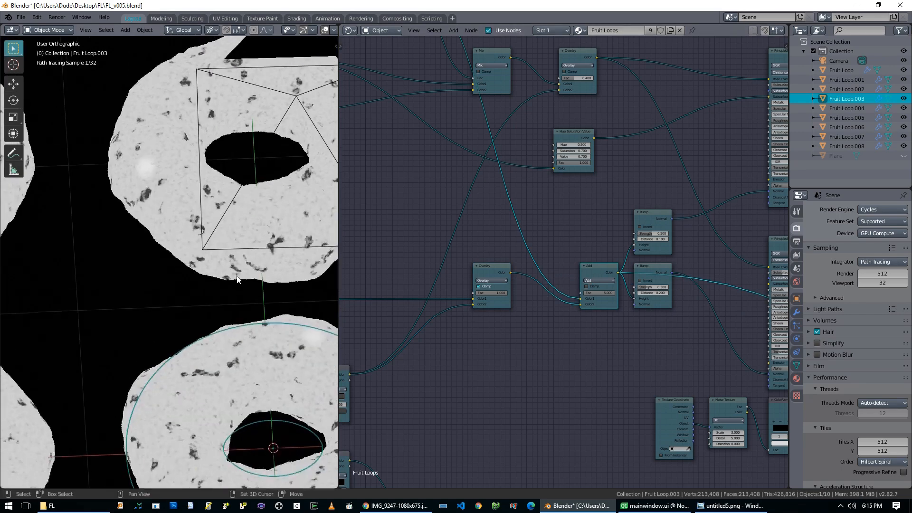
{"action": "left_click", "coordinate": [483, 273], "text": "ctrl+shift"}
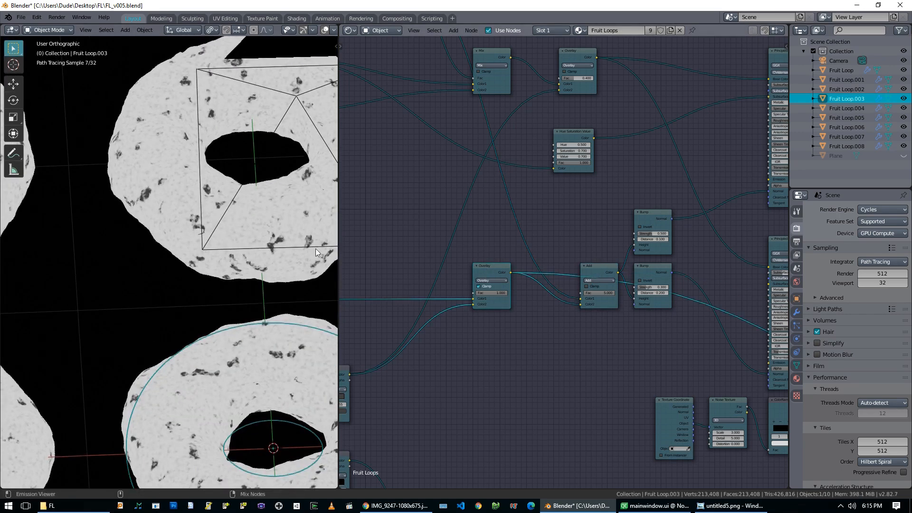
{"action": "left_click", "coordinate": [593, 271], "text": "ctrl+shift"}
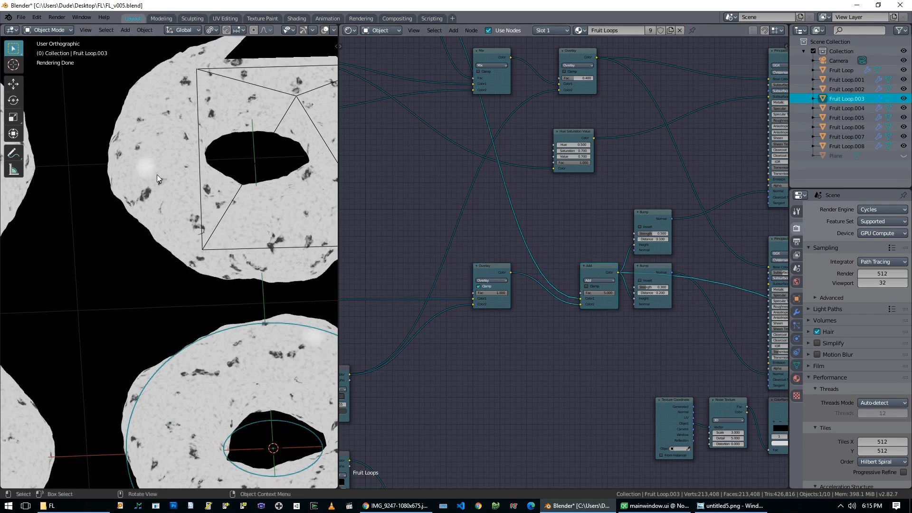
{"action": "scroll", "coordinate": [136, 176], "scroll_direction": "down", "scroll_amount": 2}
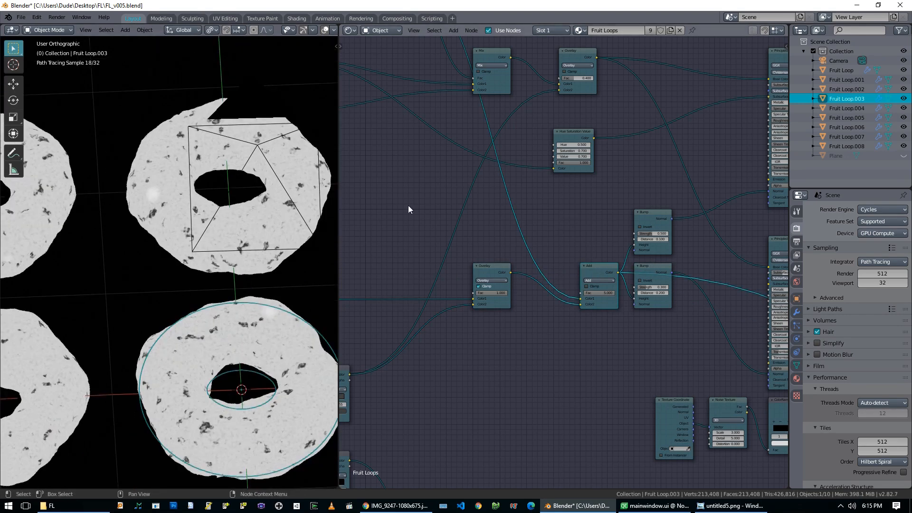
Preview the Mix node's colour spots, and preview the Add node to inspect the matching spots up close
{"action": "middle_click_drag", "start_coordinate": [427, 210], "coordinate": [503, 354]}
{"action": "middle_click_drag", "start_coordinate": [448, 299], "coordinate": [515, 399]}
{"action": "middle_click_drag", "start_coordinate": [593, 287], "coordinate": [535, 261]}
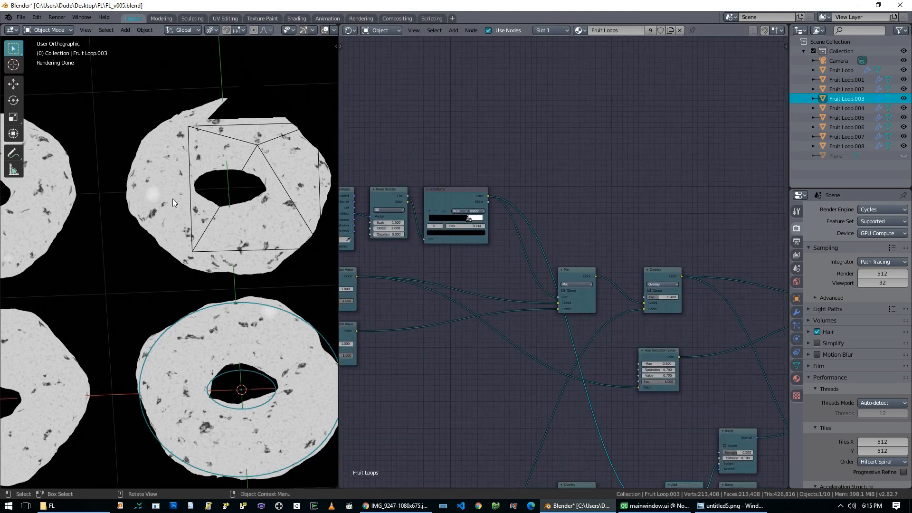
{"action": "left_click", "coordinate": [579, 280], "text": "ctrl+shift"}
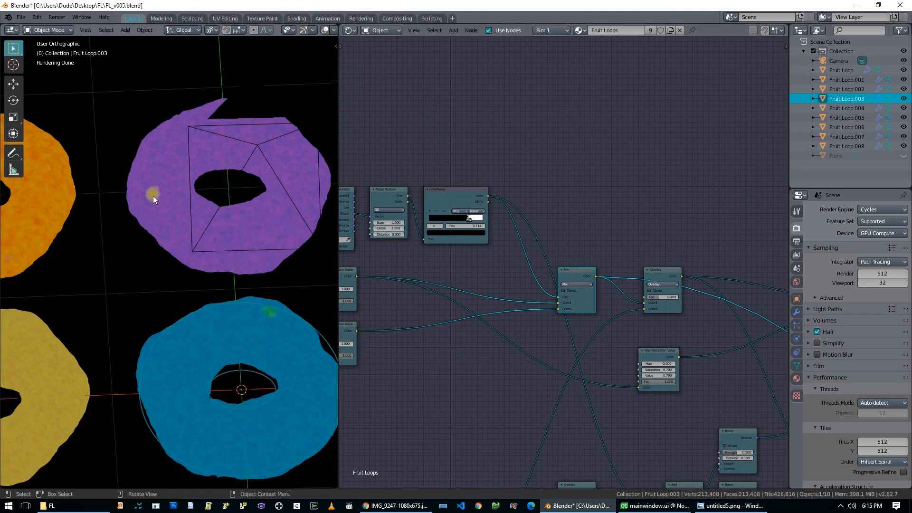
{"action": "middle_click_drag", "start_coordinate": [573, 443], "coordinate": [468, 252]}
{"action": "left_click", "coordinate": [578, 302], "text": "ctrl+shift"}
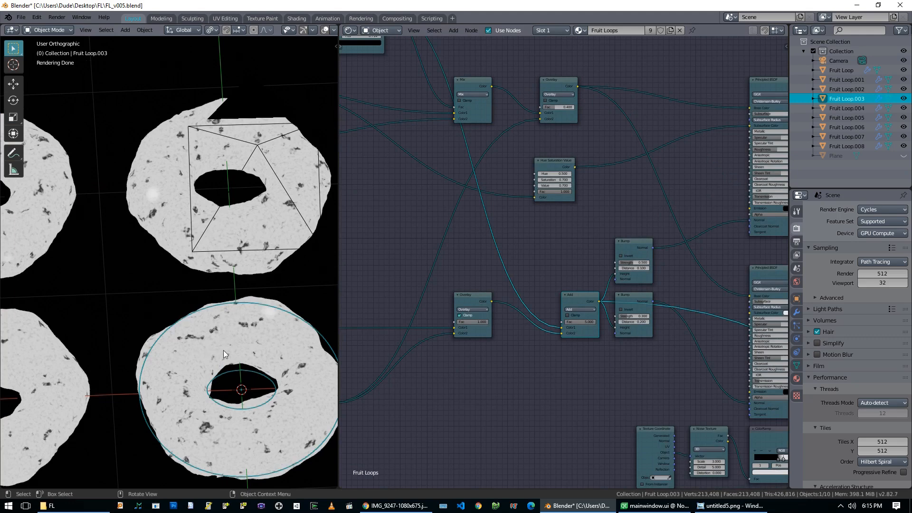
{"action": "scroll", "coordinate": [223, 350], "scroll_direction": "up", "scroll_amount": 1}
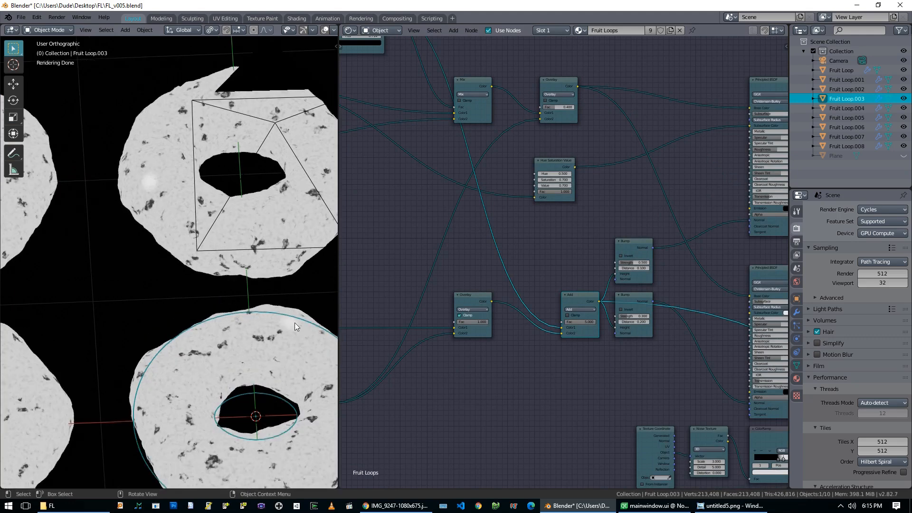
{"action": "scroll", "coordinate": [144, 169], "scroll_direction": "up", "scroll_amount": 3}
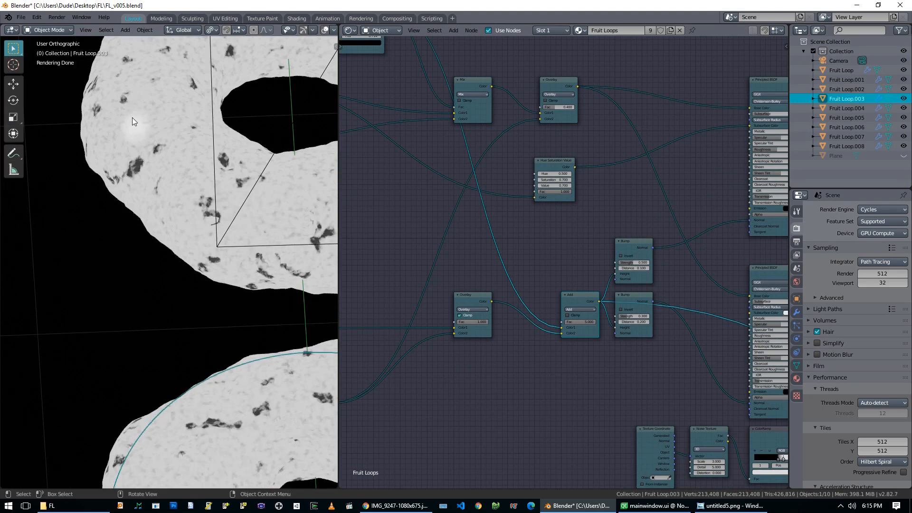
{"action": "scroll", "coordinate": [152, 132], "scroll_direction": "down", "scroll_amount": 3}
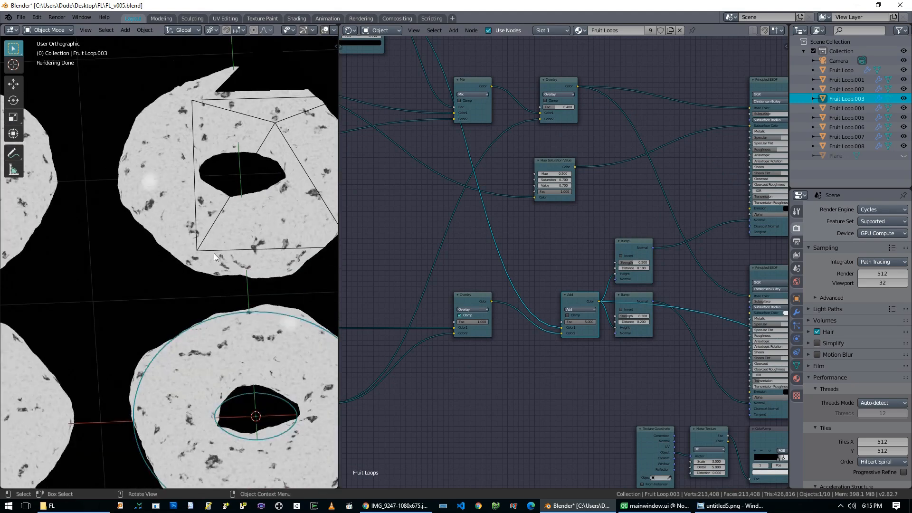
{"action": "scroll", "coordinate": [146, 178], "scroll_direction": "up", "scroll_amount": 1}
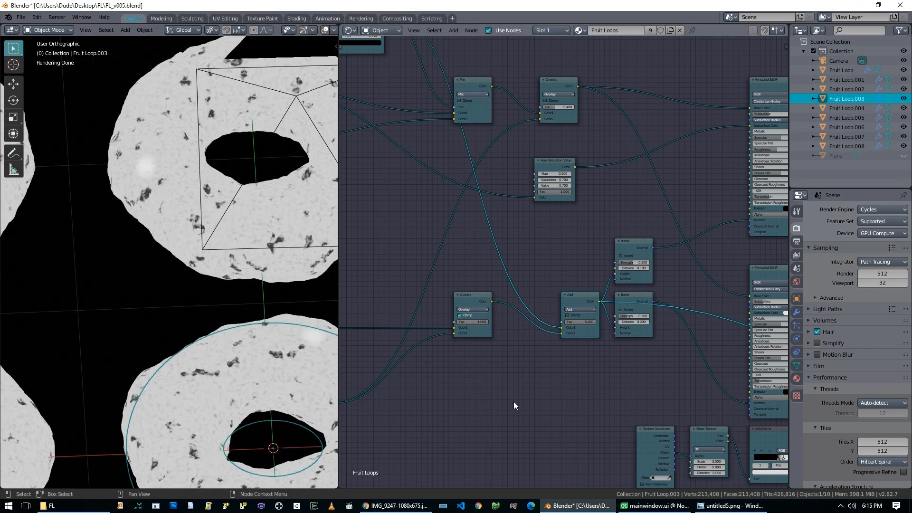
Inspect the Strength and Distance settings of the two Bump nodes fed by the Add node, ending on the upper one
{"action": "middle_click_drag", "start_coordinate": [580, 386], "coordinate": [503, 381]}
{"action": "scroll", "coordinate": [503, 380], "scroll_direction": "up", "scroll_amount": 5}
{"action": "left_click", "coordinate": [489, 249]}
{"action": "left_click", "coordinate": [485, 326]}
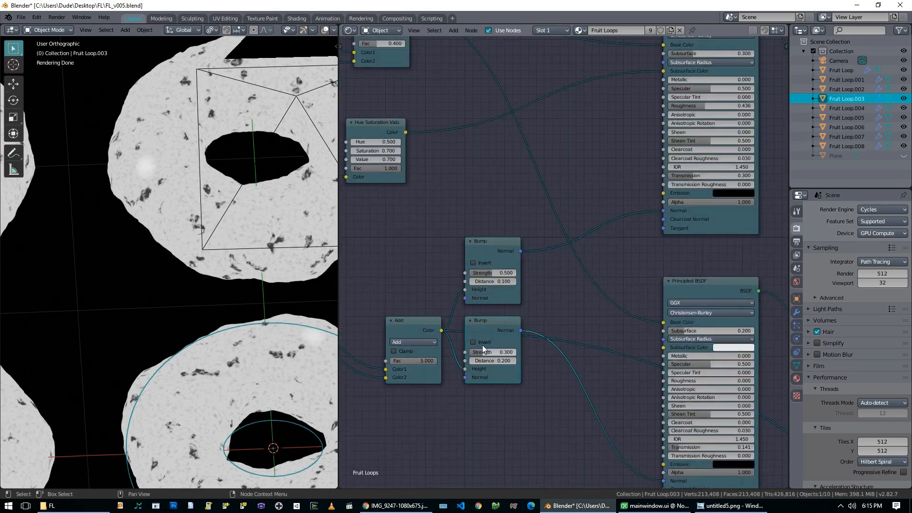
{"action": "left_click", "coordinate": [484, 257]}
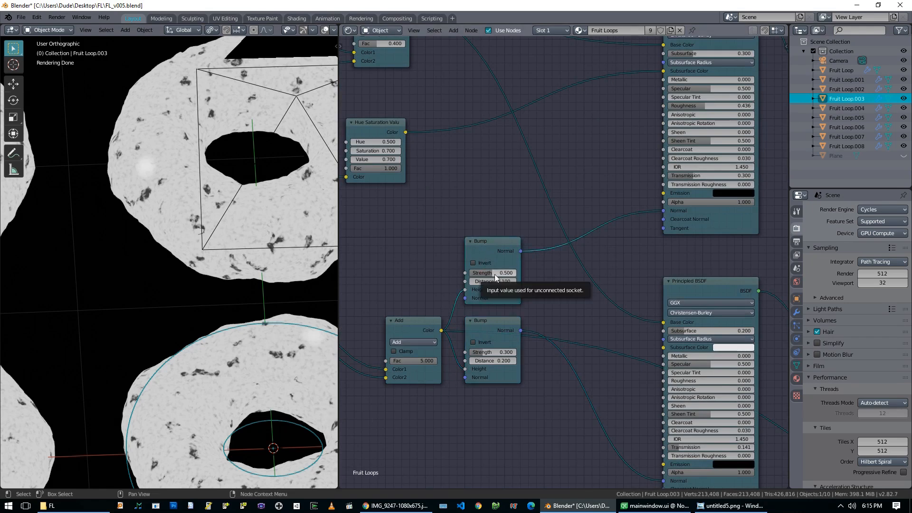
Follow the upper Bump node's link to the upper Principled BSDF and preview that shader
{"action": "middle_click_drag", "start_coordinate": [721, 214], "coordinate": [569, 279]}
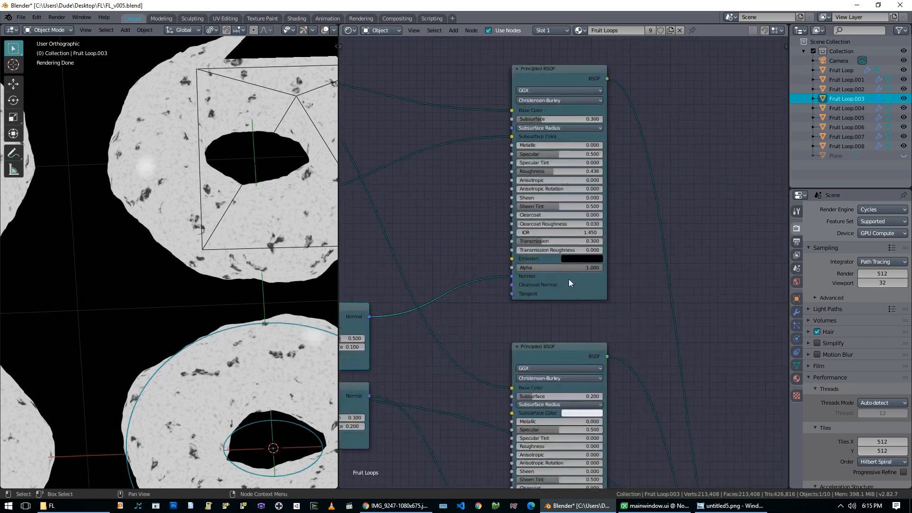
{"action": "left_click", "coordinate": [556, 78]}
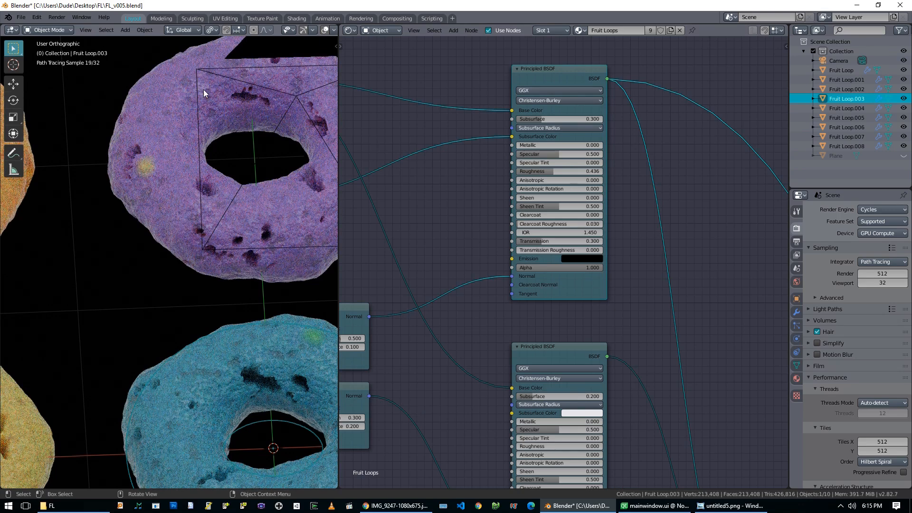
Remove the link between the upper Bump node and the upper Principled BSDF's Normal input, and reconnect it
{"action": "key", "text": "ctrl+z"}
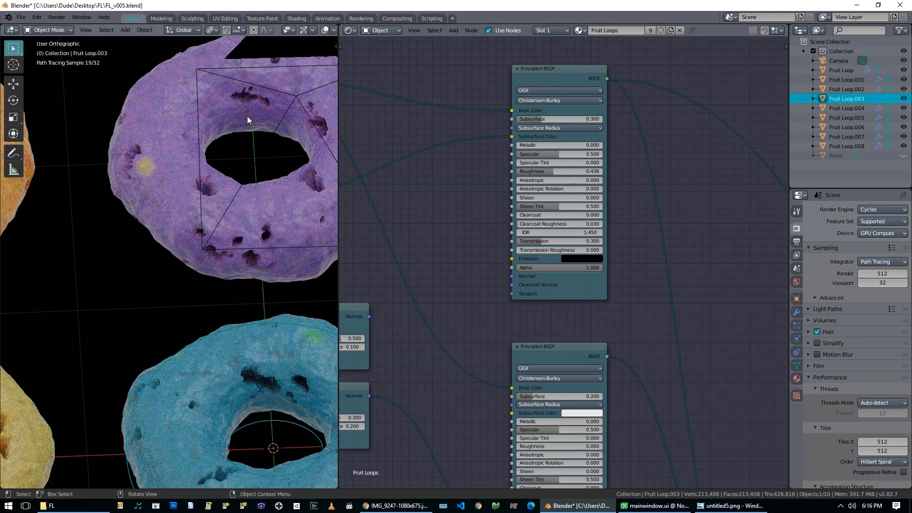
{"action": "left_click_drag", "start_coordinate": [369, 316], "coordinate": [512, 276]}
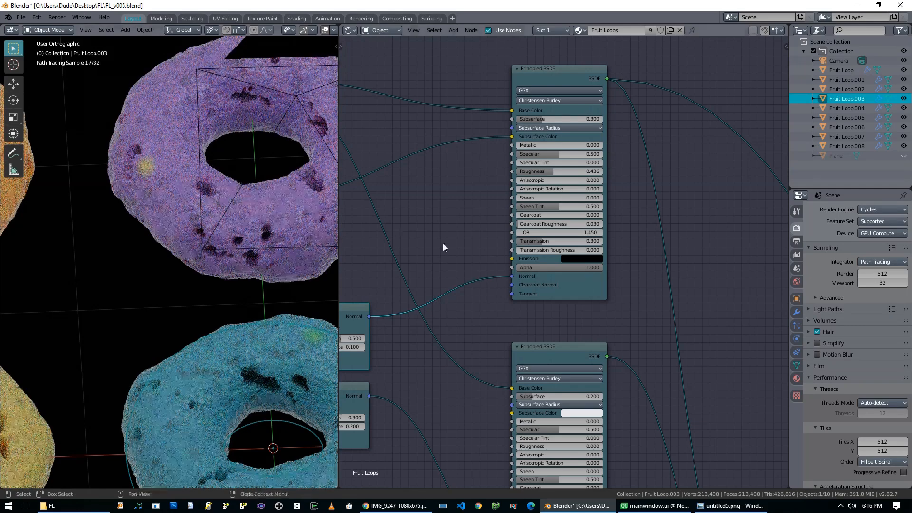
{"action": "middle_click_drag", "start_coordinate": [443, 245], "coordinate": [543, 218]}
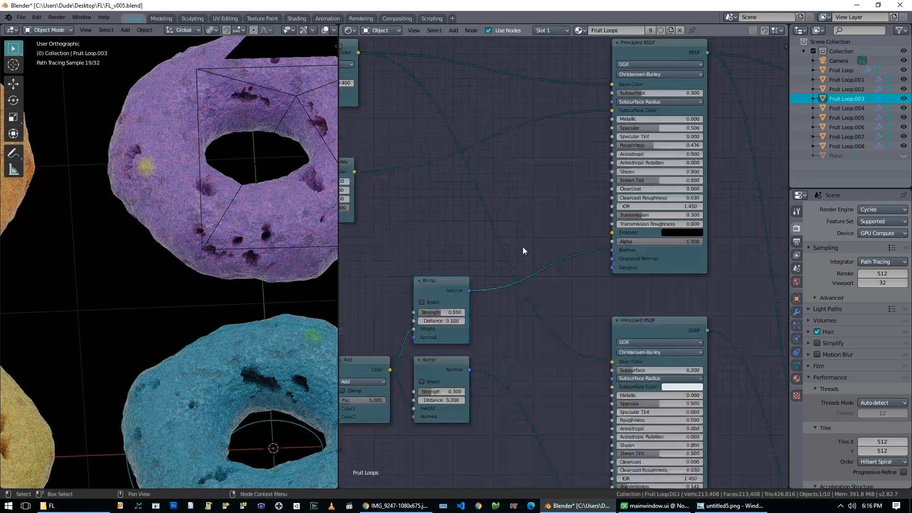
Preview the Add node that feeds the two Bump nodes
{"action": "scroll", "coordinate": [382, 320], "scroll_direction": "down", "scroll_amount": 2}
{"action": "middle_click_drag", "start_coordinate": [402, 304], "coordinate": [536, 248]}
{"action": "left_click", "coordinate": [516, 300], "text": "ctrl+shift"}
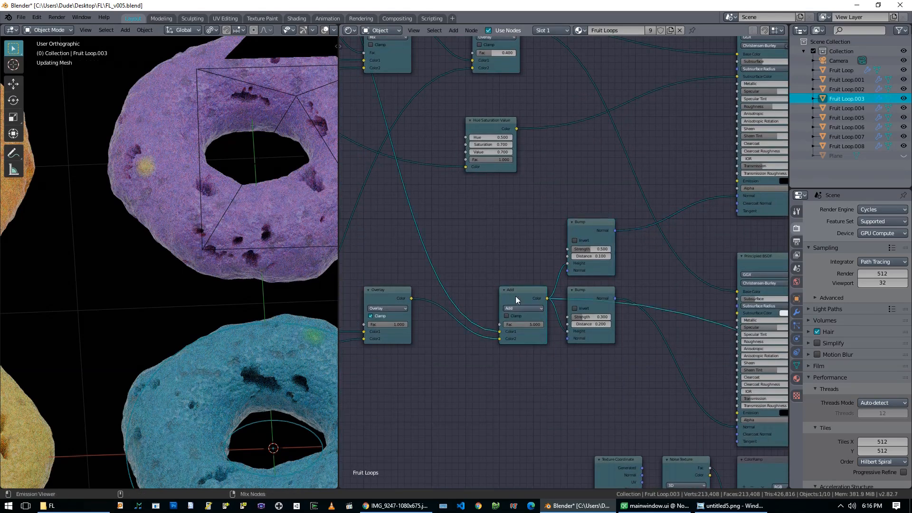
{"action": "middle_click_drag", "start_coordinate": [402, 231], "coordinate": [473, 230]}
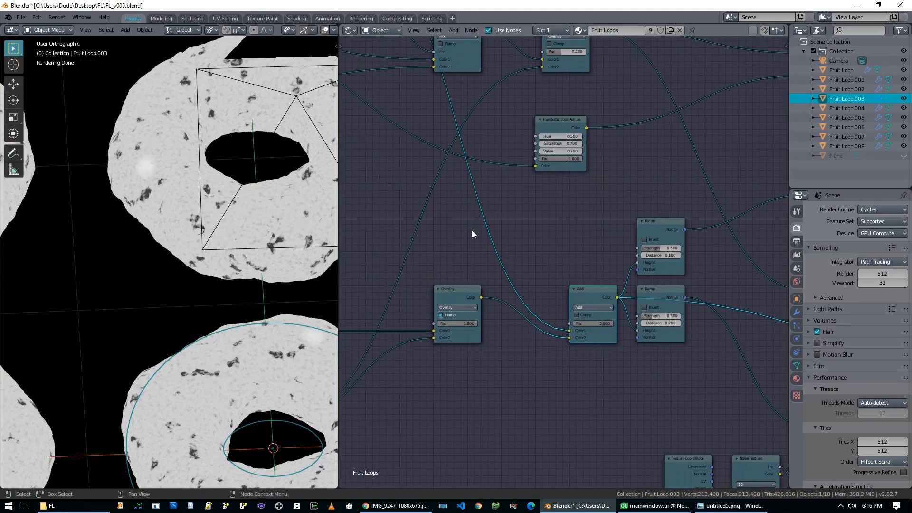
Preview the scale 50 Noise Texture and the scale 10 Noise Texture that lead into the Overlay node
{"action": "scroll", "coordinate": [525, 254], "scroll_direction": "down", "scroll_amount": 3}
{"action": "middle_click_drag", "start_coordinate": [517, 356], "coordinate": [614, 312]}
{"action": "scroll", "coordinate": [614, 313], "scroll_direction": "up", "scroll_amount": 4}
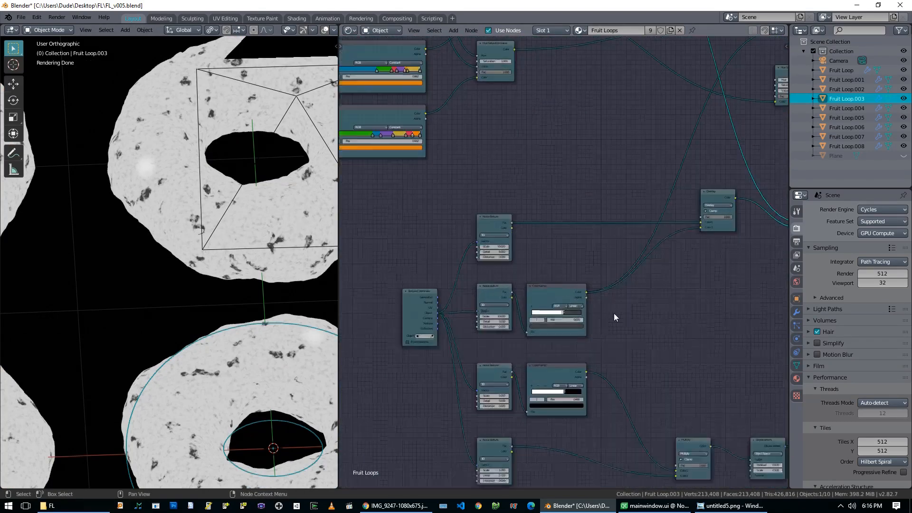
{"action": "middle_click_drag", "start_coordinate": [374, 251], "coordinate": [494, 231]}
{"action": "scroll", "coordinate": [384, 253], "scroll_direction": "up", "scroll_amount": 1}
{"action": "left_click", "coordinate": [549, 182], "text": "ctrl+shift"}
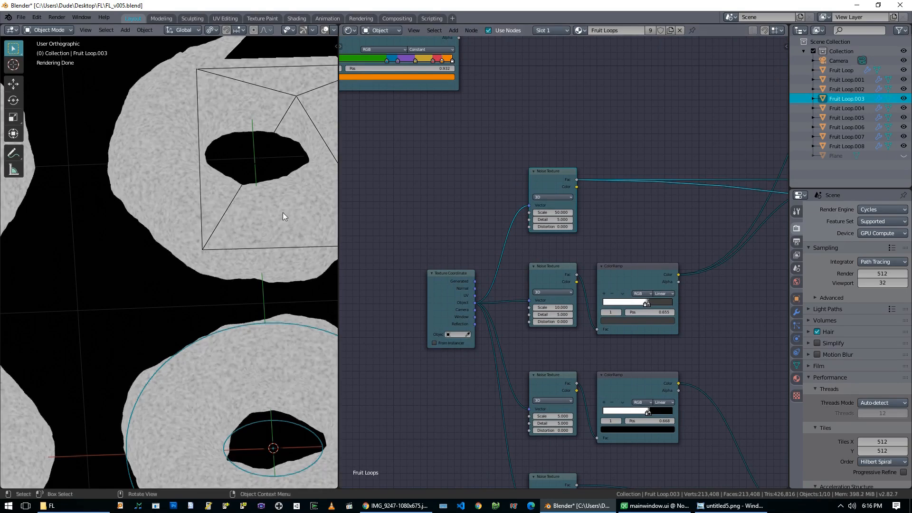
{"action": "left_click", "coordinate": [551, 278], "text": "ctrl+shift"}
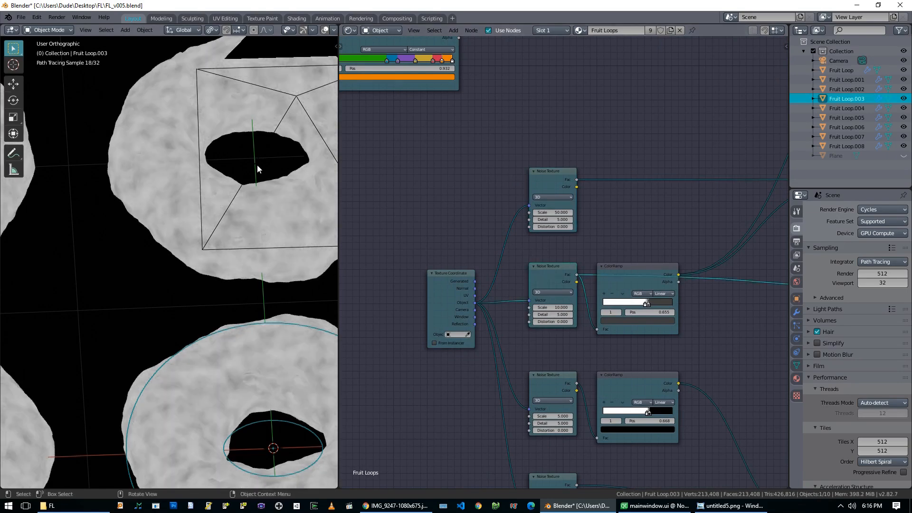
Preview the ColorRamp of the scale 10 noise, and preview the Overlay node that combines it with the finer noise
{"action": "middle_click_drag", "start_coordinate": [551, 237], "coordinate": [472, 225]}
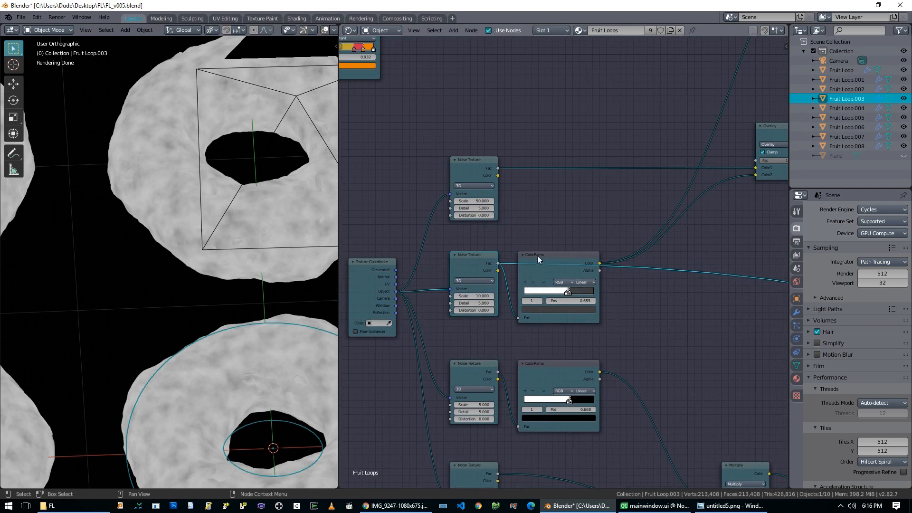
{"action": "left_click", "coordinate": [546, 273], "text": "ctrl+shift"}
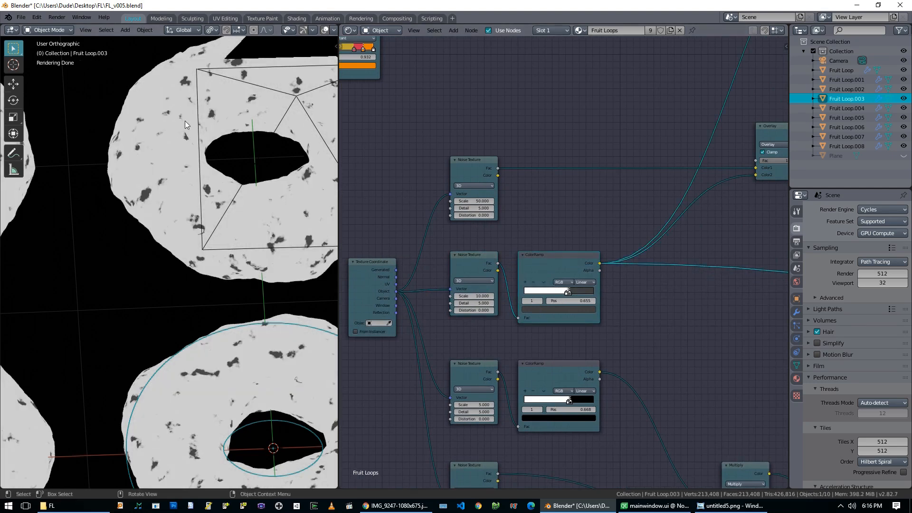
{"action": "middle_click_drag", "start_coordinate": [603, 214], "coordinate": [452, 247]}
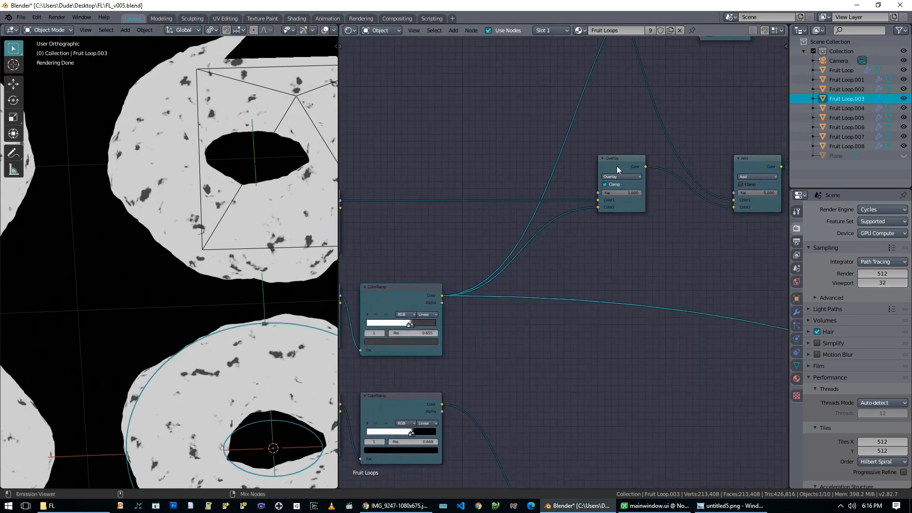
{"action": "middle_click_drag", "start_coordinate": [366, 204], "coordinate": [523, 194]}
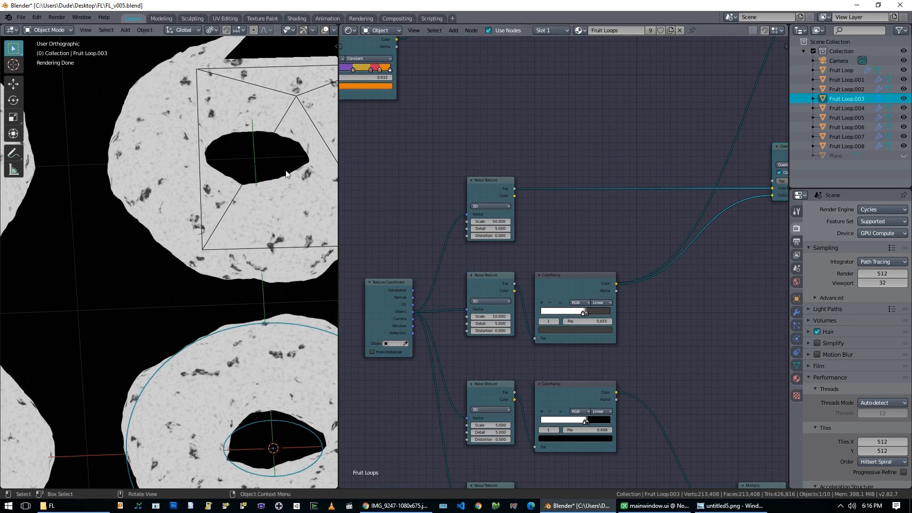
Preview the Add node again and trace its output through both Bump nodes to the Principled BSDF shaders
{"action": "middle_click_drag", "start_coordinate": [600, 124], "coordinate": [415, 204]}
{"action": "middle_click_drag", "start_coordinate": [633, 184], "coordinate": [509, 203]}
{"action": "left_click", "coordinate": [614, 249], "text": "ctrl+shift"}
{"action": "middle_click_drag", "start_coordinate": [412, 159], "coordinate": [511, 169]}
{"action": "middle_click_drag", "start_coordinate": [480, 128], "coordinate": [455, 91]}
{"action": "middle_click_drag", "start_coordinate": [703, 381], "coordinate": [555, 249]}
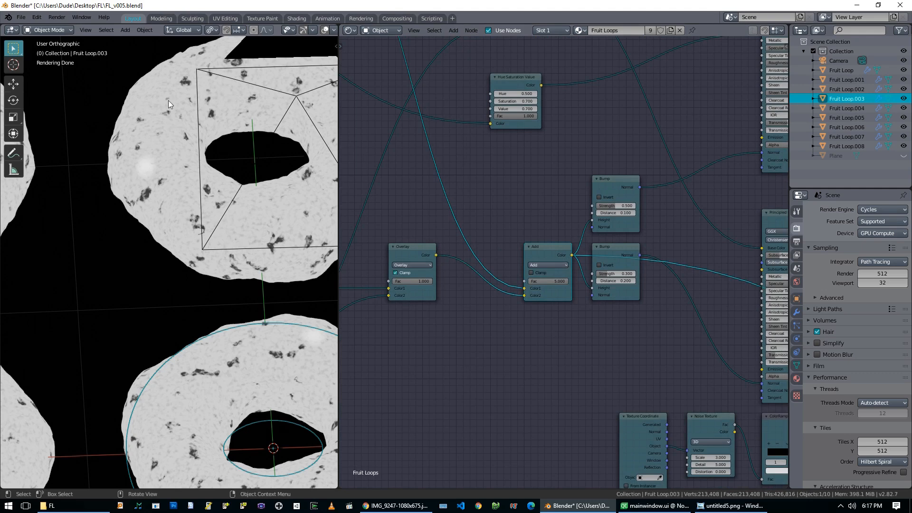
{"action": "middle_click_drag", "start_coordinate": [622, 192], "coordinate": [524, 219]}
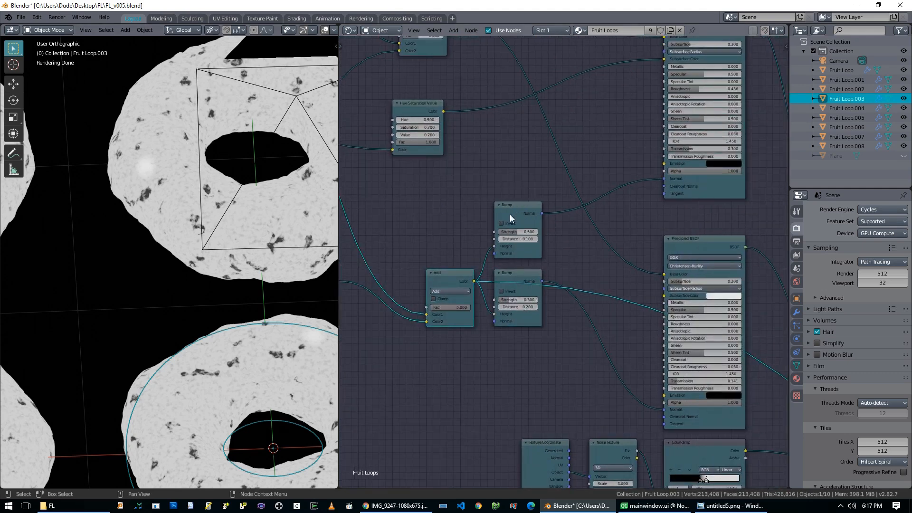
{"action": "middle_click_drag", "start_coordinate": [593, 165], "coordinate": [560, 179]}
{"action": "middle_click_drag", "start_coordinate": [472, 368], "coordinate": [551, 333]}
Examine the layout of the node tree and the lower Noise Texture branches leading into the Multiply node
{"action": "scroll", "coordinate": [591, 306], "scroll_direction": "down", "scroll_amount": 8}
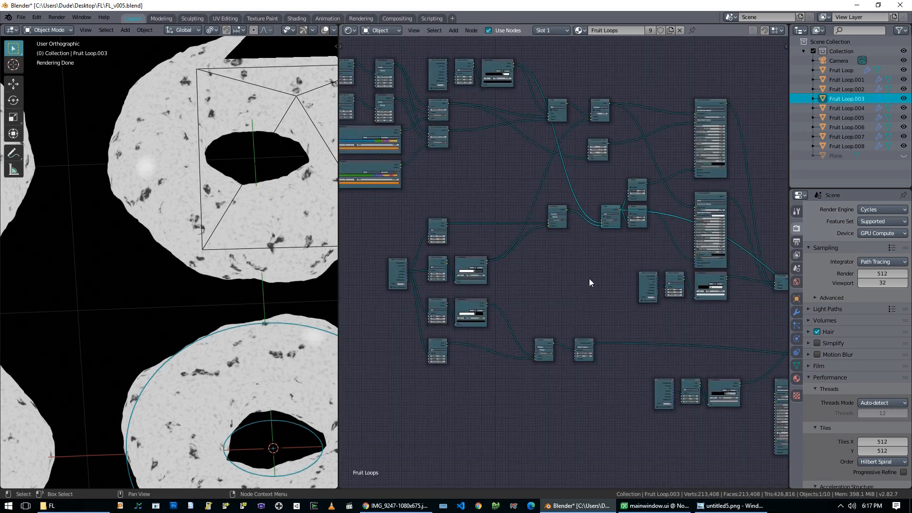
{"action": "middle_click_drag", "start_coordinate": [589, 282], "coordinate": [526, 251]}
{"action": "middle_click_drag", "start_coordinate": [736, 303], "coordinate": [646, 282]}
{"action": "scroll", "coordinate": [689, 276], "scroll_direction": "up", "scroll_amount": 8}
{"action": "scroll", "coordinate": [720, 275], "scroll_direction": "down", "scroll_amount": 5}
{"action": "middle_click_drag", "start_coordinate": [406, 227], "coordinate": [561, 234]}
{"action": "middle_click_drag", "start_coordinate": [446, 245], "coordinate": [584, 251]}
{"action": "scroll", "coordinate": [542, 296], "scroll_direction": "up", "scroll_amount": 7}
{"action": "middle_click_drag", "start_coordinate": [479, 329], "coordinate": [634, 383]}
{"action": "middle_click_drag", "start_coordinate": [427, 260], "coordinate": [423, 276]}
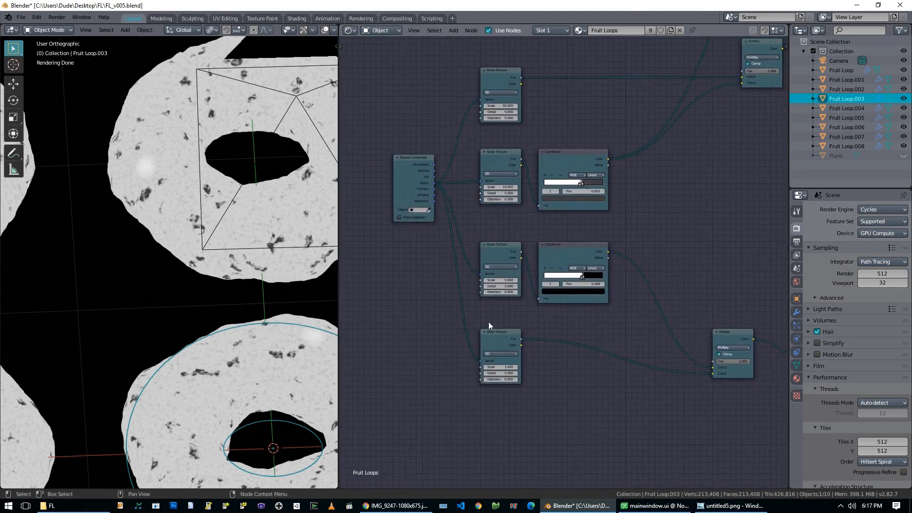
{"action": "middle_click_drag", "start_coordinate": [692, 221], "coordinate": [657, 253]}
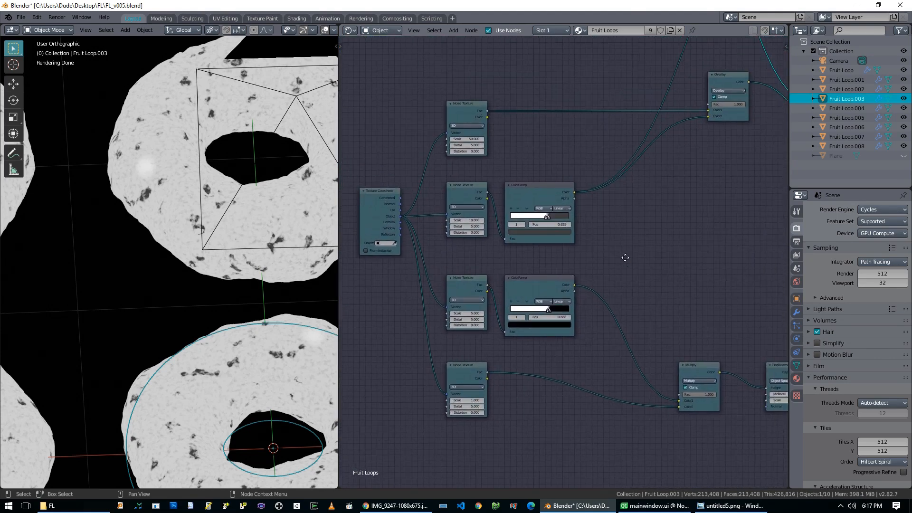
Preview the scale 5 Noise Texture and its ColorRamp, comparing the ramp's spots with those of the scale 10 noise's ColorRamp
{"action": "scroll", "coordinate": [613, 262], "scroll_direction": "up", "scroll_amount": 2}
{"action": "middle_click_drag", "start_coordinate": [551, 282], "coordinate": [641, 260]}
{"action": "left_click", "coordinate": [518, 264], "text": "ctrl+shift"}
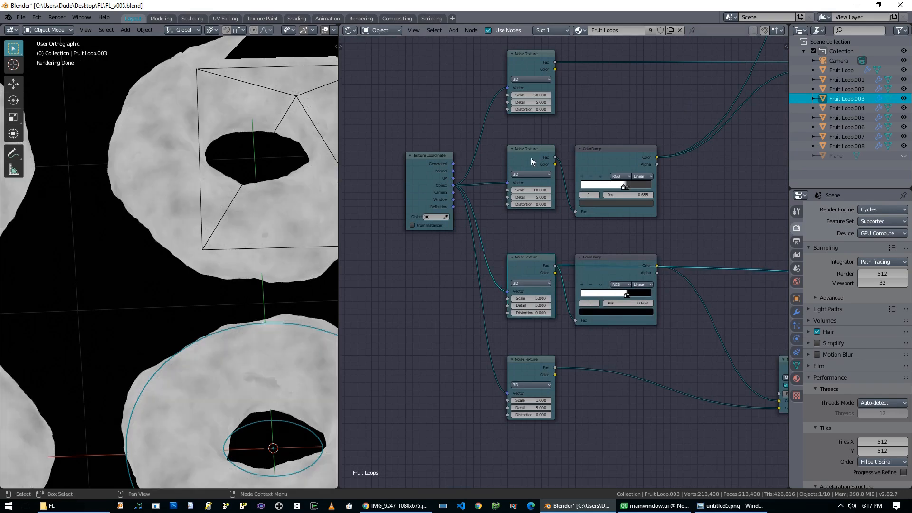
{"action": "middle_click_drag", "start_coordinate": [553, 290], "coordinate": [492, 293]}
{"action": "left_click", "coordinate": [532, 276], "text": "ctrl+shift"}
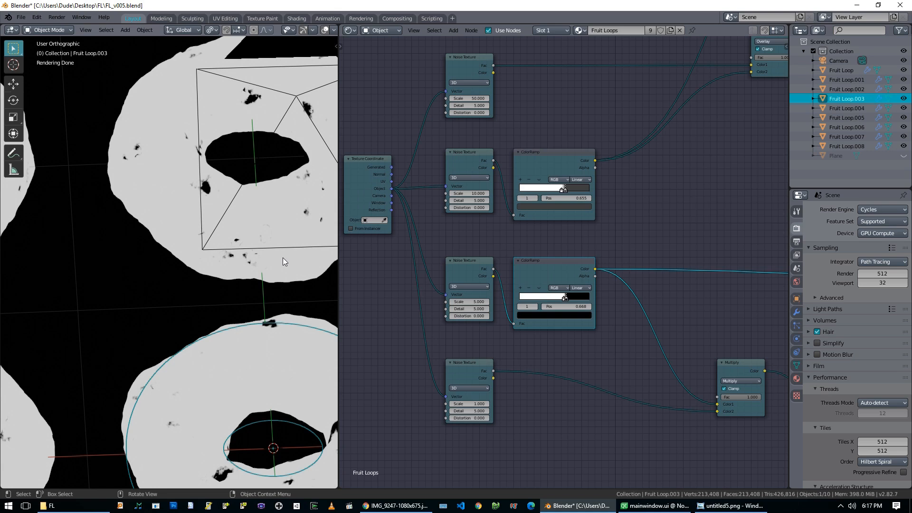
{"action": "left_click", "coordinate": [552, 173], "text": "ctrl+shift"}
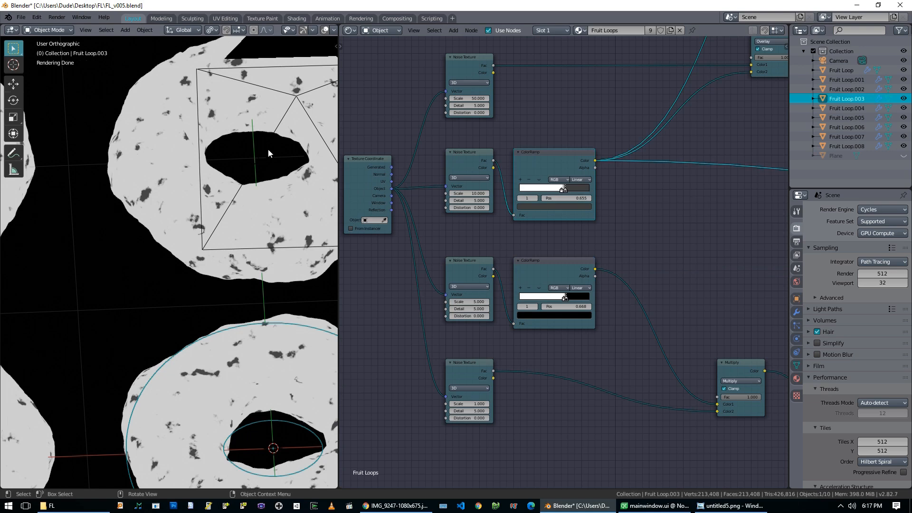
{"action": "left_click", "coordinate": [565, 267], "text": "ctrl+shift"}
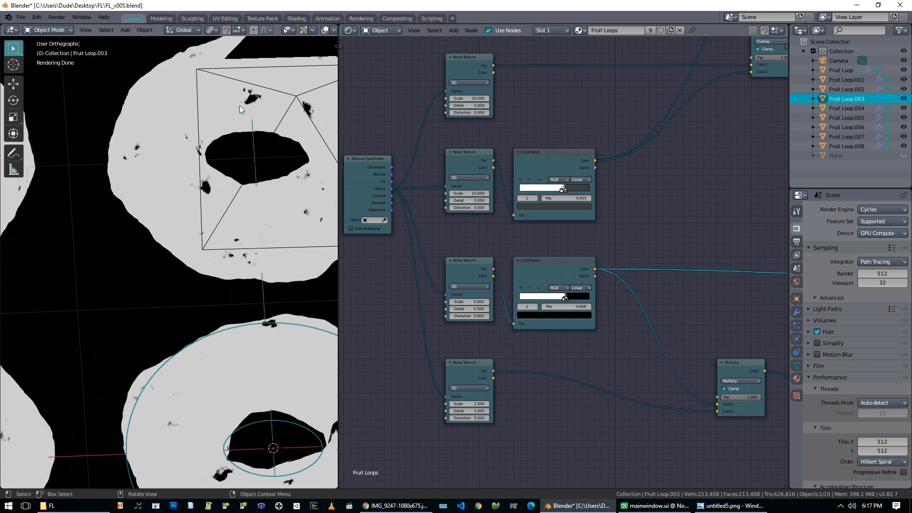
Preview the scale 1 Noise Texture and inspect its broad variation on the fruit loops
{"action": "middle_click_drag", "start_coordinate": [496, 363], "coordinate": [454, 295]}
{"action": "left_click", "coordinate": [435, 296], "text": "ctrl+shift"}
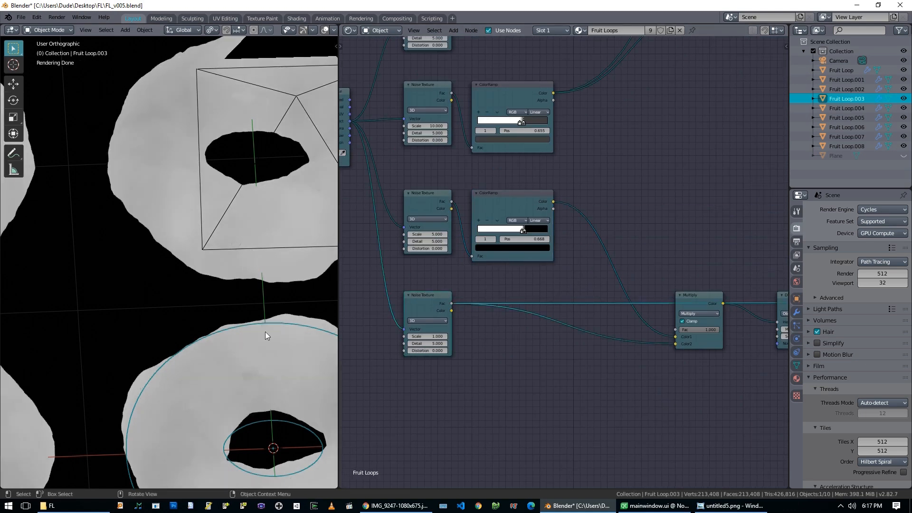
{"action": "scroll", "coordinate": [258, 306], "scroll_direction": "down", "scroll_amount": 2}
{"action": "scroll", "coordinate": [259, 305], "scroll_direction": "up", "scroll_amount": 1}
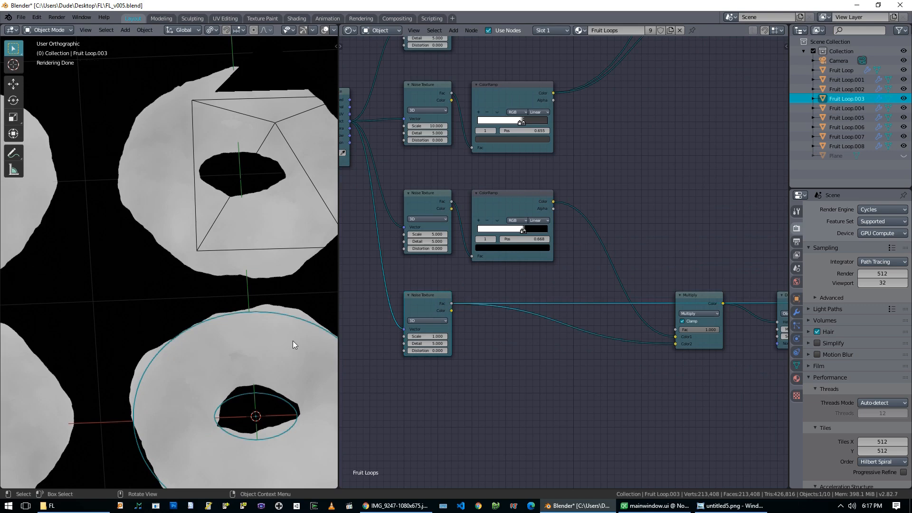
Preview the Multiply node that combines the scale 5 noise's ColorRamp with the scale 1 noise
{"action": "middle_click_drag", "start_coordinate": [575, 404], "coordinate": [463, 405]}
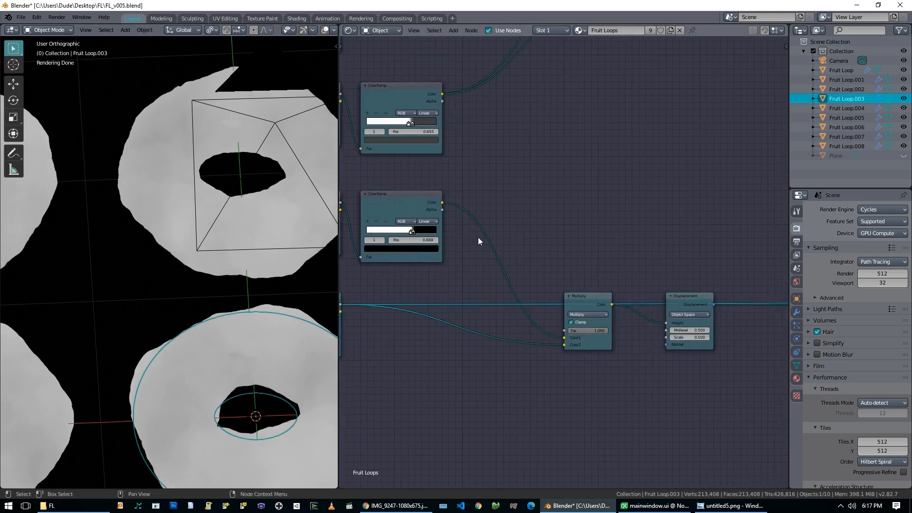
{"action": "middle_click_drag", "start_coordinate": [580, 285], "coordinate": [603, 275]}
{"action": "left_click", "coordinate": [603, 291], "text": "ctrl+shift"}
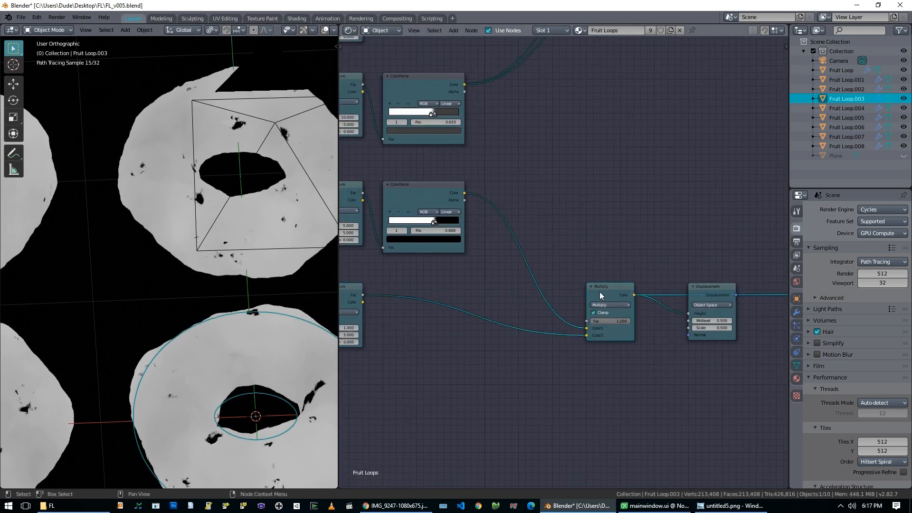
{"action": "scroll", "coordinate": [145, 176], "scroll_direction": "up", "scroll_amount": 1}
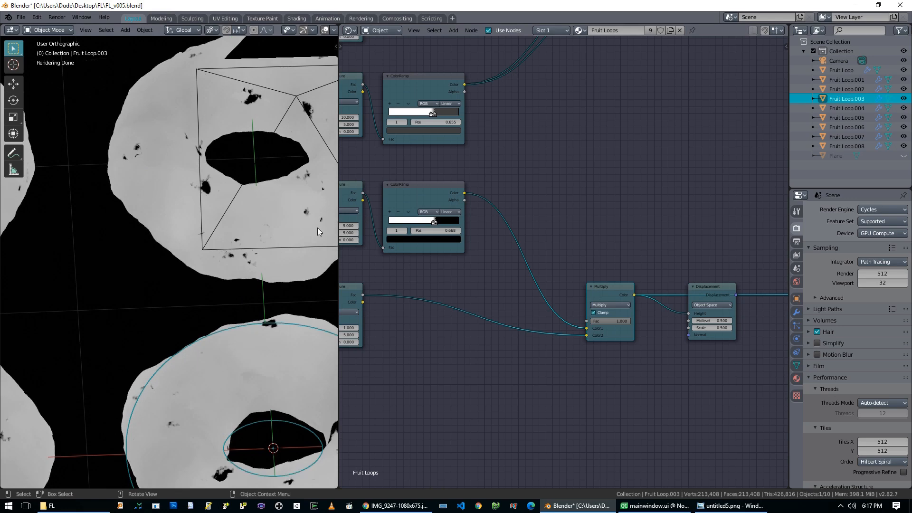
Inspect the Displacement node's settings and follow its link to the Displacement input of the Material Output
{"action": "middle_click_drag", "start_coordinate": [694, 304], "coordinate": [422, 294]}
{"action": "middle_click_drag", "start_coordinate": [471, 296], "coordinate": [633, 271]}
{"action": "scroll", "coordinate": [634, 271], "scroll_direction": "up", "scroll_amount": 3}
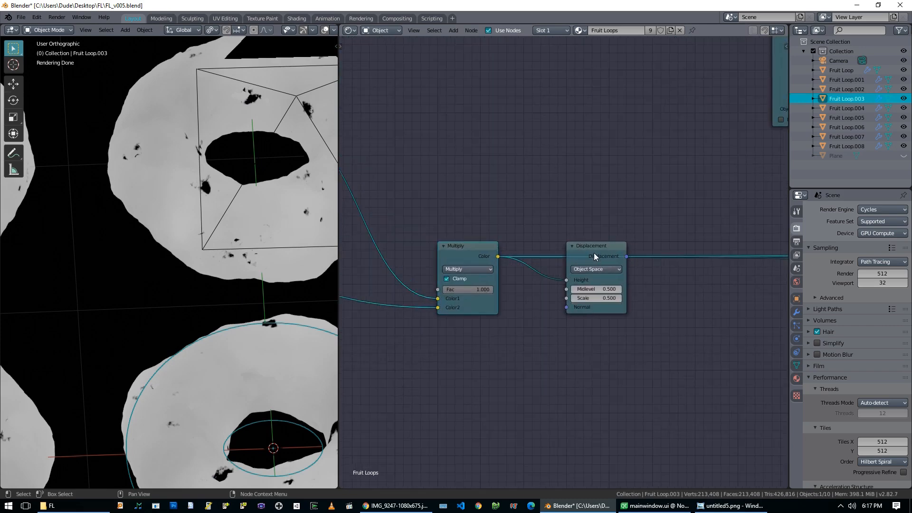
{"action": "scroll", "coordinate": [594, 253], "scroll_direction": "down", "scroll_amount": 4}
{"action": "middle_click_drag", "start_coordinate": [703, 320], "coordinate": [468, 321]}
{"action": "middle_click_drag", "start_coordinate": [613, 295], "coordinate": [477, 287]}
{"action": "middle_click_drag", "start_coordinate": [597, 281], "coordinate": [445, 286]}
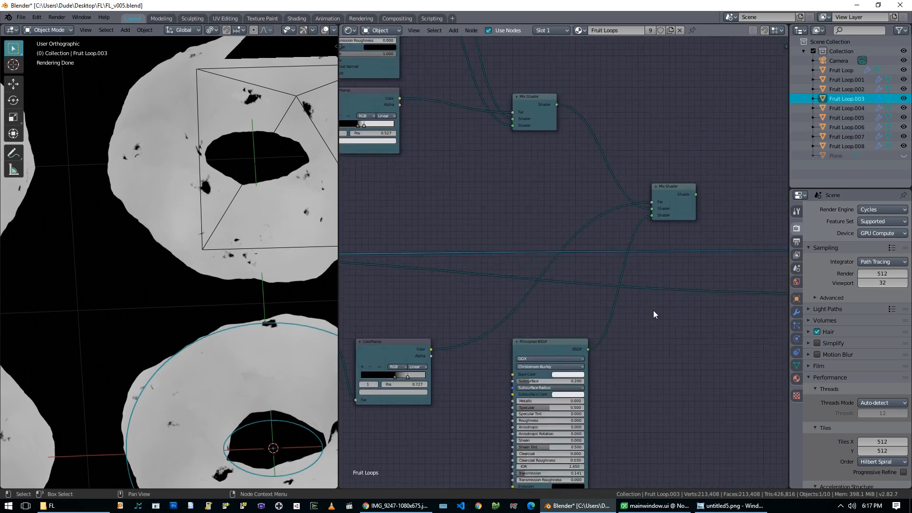
{"action": "middle_click_drag", "start_coordinate": [653, 310], "coordinate": [481, 302]}
{"action": "middle_click_drag", "start_coordinate": [606, 307], "coordinate": [478, 303]}
{"action": "scroll", "coordinate": [566, 278], "scroll_direction": "up", "scroll_amount": 7}
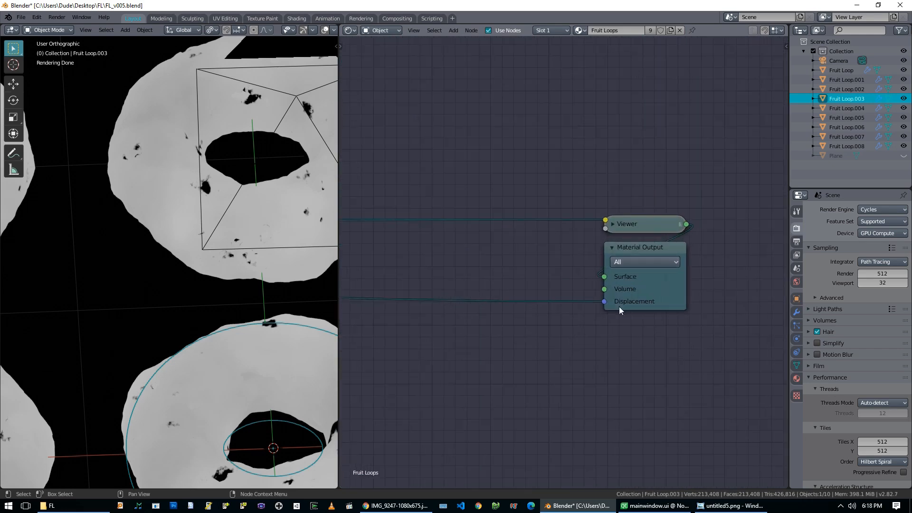
Return to an overview of the Fruit Loops node tree from the texture inputs to the shaders
{"action": "scroll", "coordinate": [626, 310], "scroll_direction": "down", "scroll_amount": 14}
{"action": "middle_click_drag", "start_coordinate": [502, 308], "coordinate": [653, 311]}
{"action": "middle_click_drag", "start_coordinate": [497, 319], "coordinate": [547, 320]}
{"action": "scroll", "coordinate": [548, 321], "scroll_direction": "up", "scroll_amount": 5}
{"action": "middle_click_drag", "start_coordinate": [471, 296], "coordinate": [553, 390]}
{"action": "scroll", "coordinate": [671, 301], "scroll_direction": "down", "scroll_amount": 2}
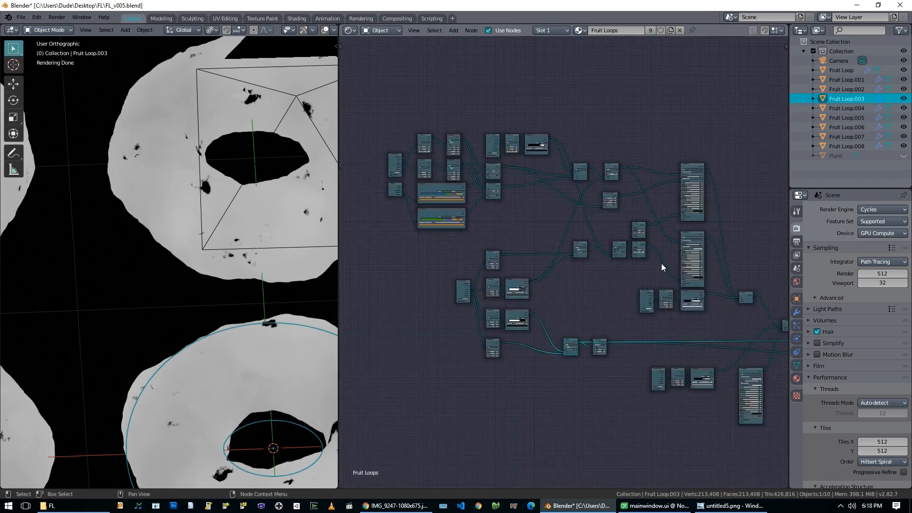
Move the lower Bump node further down and right, away from the upper Bump node
{"action": "key", "text": "g"}
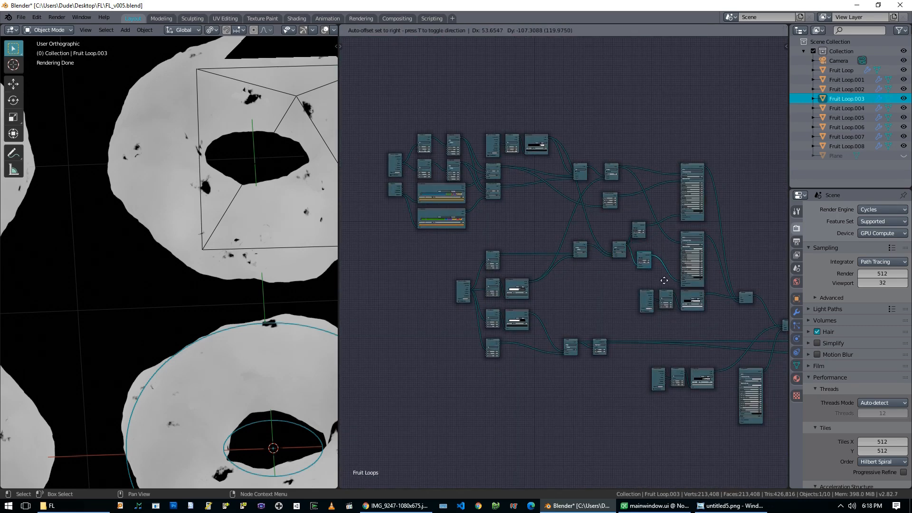
{"action": "left_click", "coordinate": [672, 284]}
Select the upper noise texture and ColorRamp nodes plus the Overlay and Add nodes to examine how they feed the Bump nodes
{"action": "key", "text": "b"}
{"action": "left_click_drag", "start_coordinate": [436, 298], "coordinate": [547, 244]}
{"action": "scroll", "coordinate": [546, 249], "scroll_direction": "up", "scroll_amount": 1}
{"action": "scroll", "coordinate": [513, 290], "scroll_direction": "up", "scroll_amount": 3}
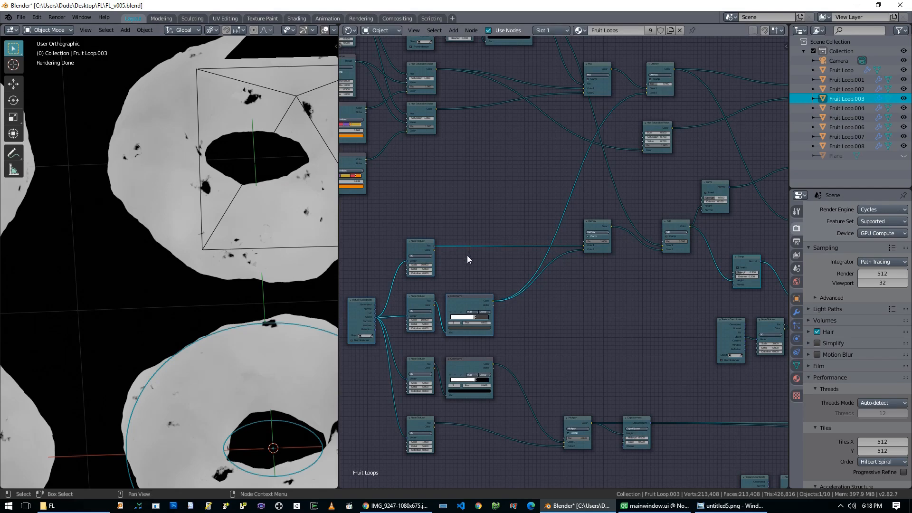
{"action": "scroll", "coordinate": [568, 298], "scroll_direction": "down", "scroll_amount": 2}
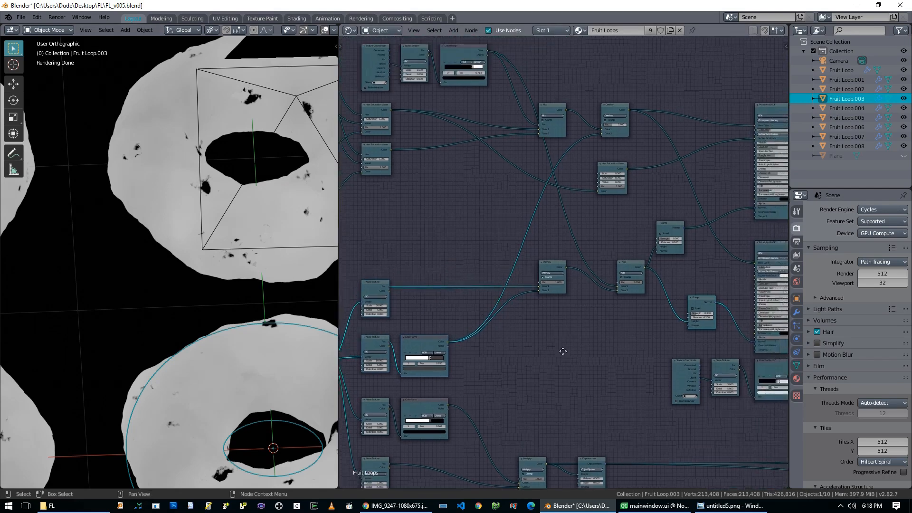
{"action": "key", "text": "b"}
{"action": "left_click_drag", "start_coordinate": [547, 244], "coordinate": [616, 297]}
{"action": "middle_click_drag", "start_coordinate": [588, 311], "coordinate": [630, 325]}
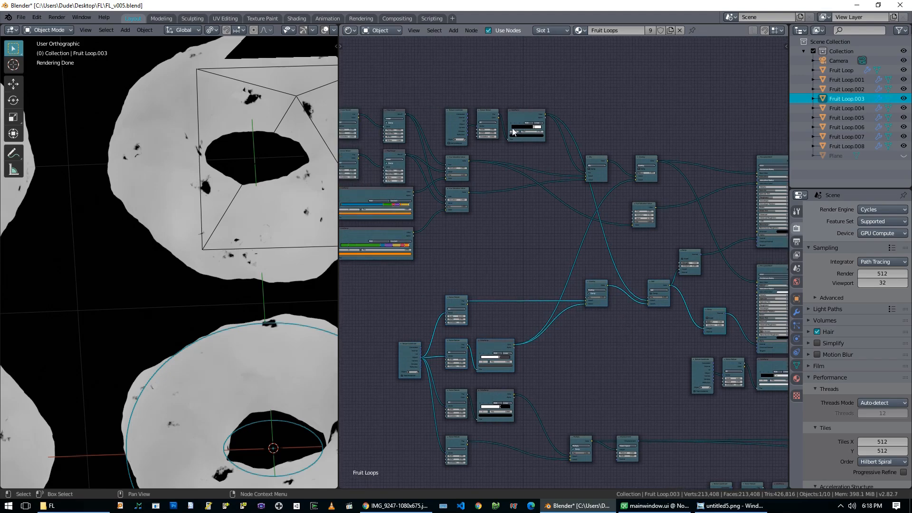
Select the upper group of colour nodes and trace its connections through the Mix and Overlay nodes towards the Principled BSDF shaders
{"action": "middle_click_drag", "start_coordinate": [516, 191], "coordinate": [562, 224]}
{"action": "key", "text": "b"}
{"action": "left_click_drag", "start_coordinate": [356, 111], "coordinate": [649, 302]}
{"action": "middle_click_drag", "start_coordinate": [650, 302], "coordinate": [586, 293]}
{"action": "scroll", "coordinate": [676, 248], "scroll_direction": "down", "scroll_amount": 4}
{"action": "scroll", "coordinate": [559, 258], "scroll_direction": "up", "scroll_amount": 7}
{"action": "scroll", "coordinate": [575, 242], "scroll_direction": "up", "scroll_amount": 4}
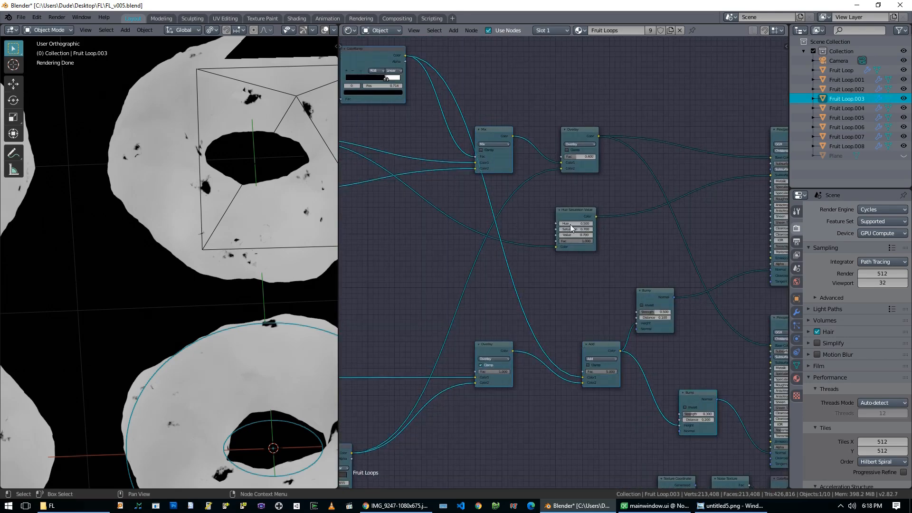
Compare previews of the upper left Hue Saturation Value node and the one with saturation and value at 0.700
{"action": "middle_click_drag", "start_coordinate": [427, 242], "coordinate": [660, 291]}
{"action": "left_click", "coordinate": [486, 184], "text": "ctrl+shift"}
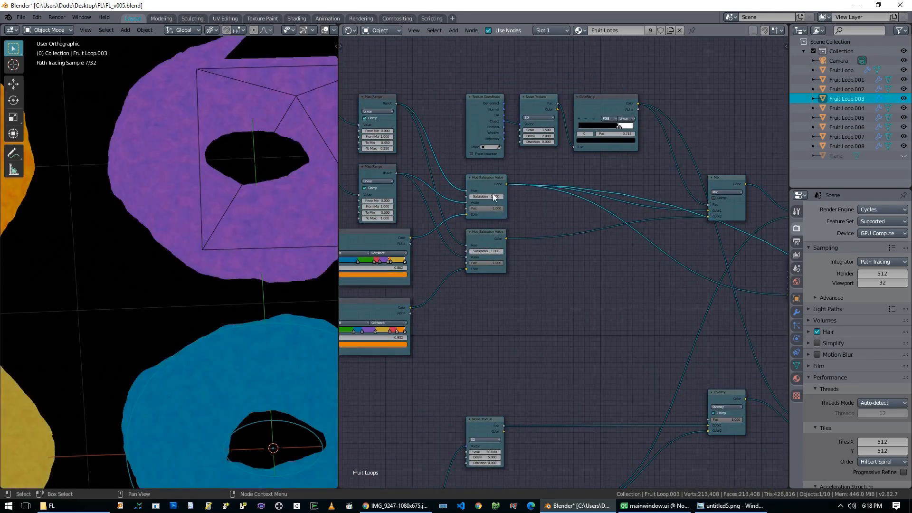
{"action": "middle_click_drag", "start_coordinate": [592, 257], "coordinate": [401, 225]}
{"action": "scroll", "coordinate": [642, 238], "scroll_direction": "up", "scroll_amount": 3}
{"action": "middle_click_drag", "start_coordinate": [720, 257], "coordinate": [589, 253]}
{"action": "scroll", "coordinate": [555, 241], "scroll_direction": "up", "scroll_amount": 4}
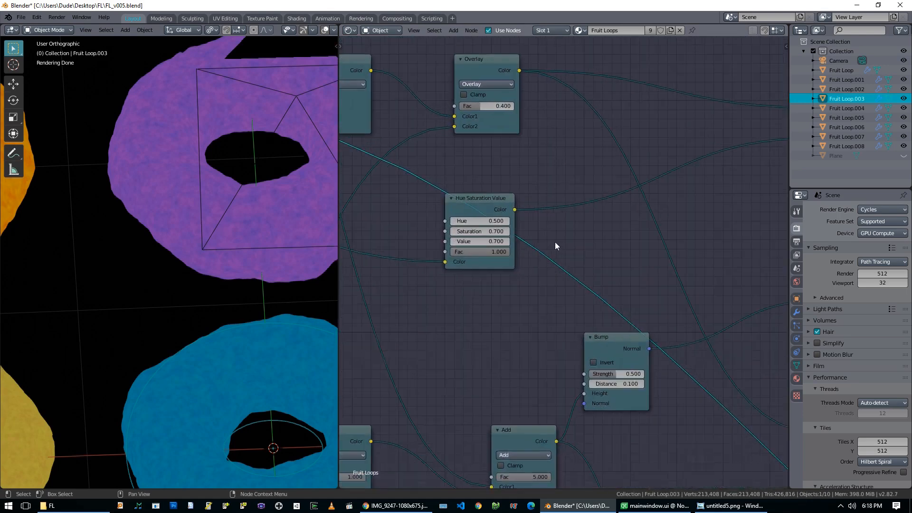
{"action": "left_click", "coordinate": [490, 203], "text": "ctrl+shift"}
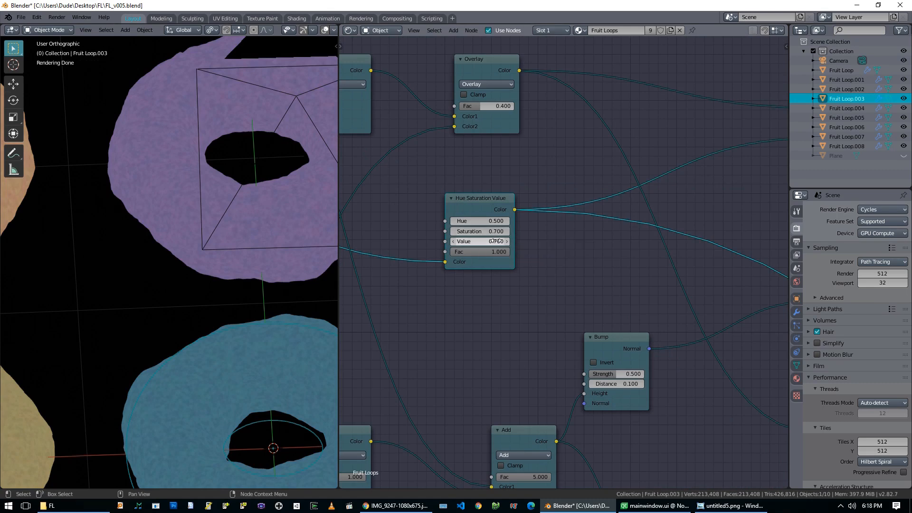
{"action": "scroll", "coordinate": [480, 259], "scroll_direction": "down", "scroll_amount": 3}
{"action": "middle_click_drag", "start_coordinate": [466, 278], "coordinate": [636, 327]}
{"action": "left_click", "coordinate": [351, 190], "text": "ctrl+shift"}
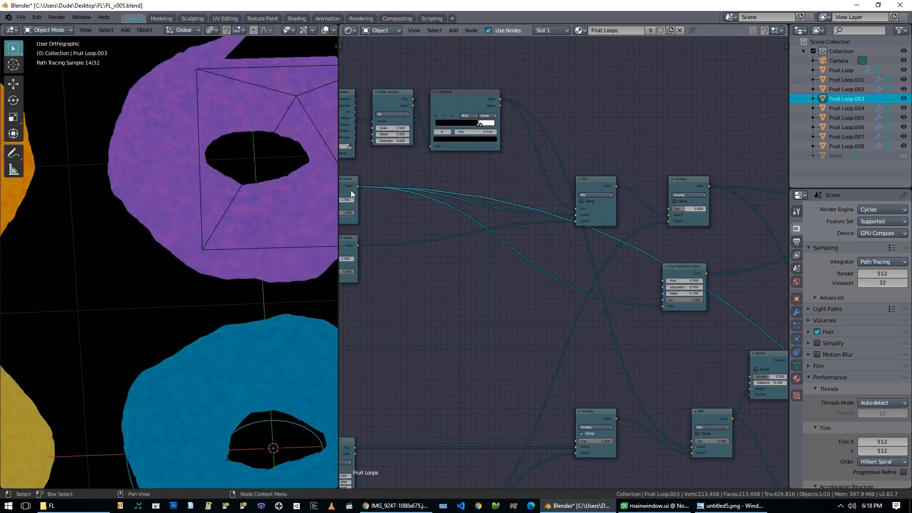
{"action": "left_click", "coordinate": [672, 272], "text": "ctrl+shift"}
Disconnect the link into the upper Principled BSDF's Subsurface Color and preview that shader
{"action": "middle_click_drag", "start_coordinate": [684, 294], "coordinate": [367, 327]}
{"action": "scroll", "coordinate": [537, 285], "scroll_direction": "up", "scroll_amount": 4}
{"action": "middle_click_drag", "start_coordinate": [621, 280], "coordinate": [502, 292]}
{"action": "scroll", "coordinate": [533, 276], "scroll_direction": "up", "scroll_amount": 4}
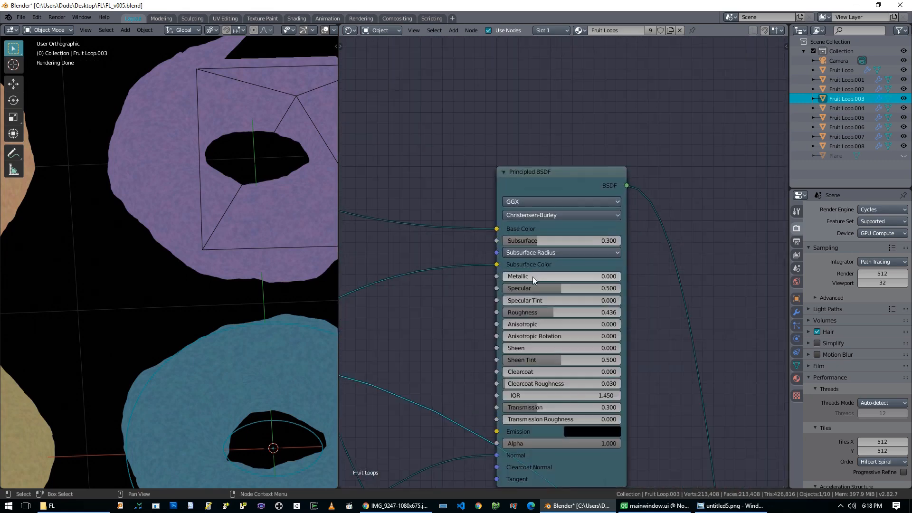
{"action": "left_click_drag", "start_coordinate": [497, 264], "coordinate": [469, 271]}
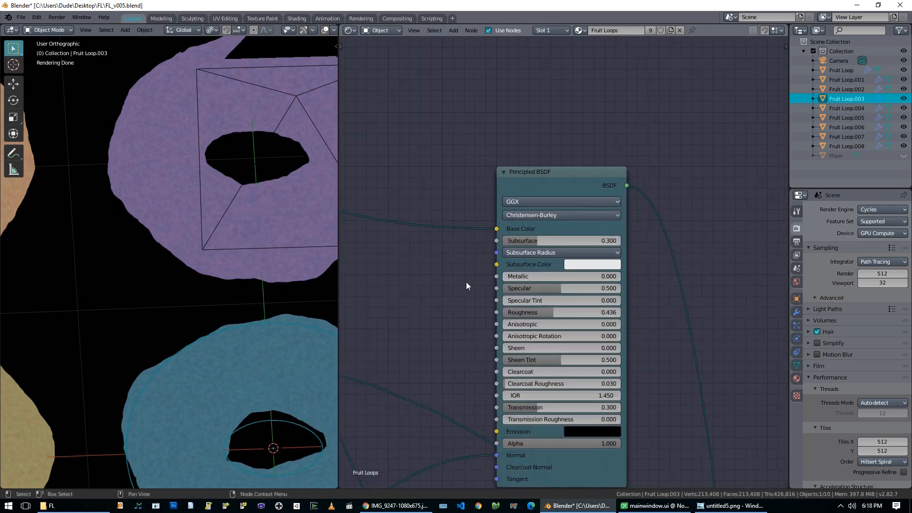
{"action": "scroll", "coordinate": [459, 285], "scroll_direction": "down", "scroll_amount": 2}
{"action": "middle_click_drag", "start_coordinate": [452, 289], "coordinate": [552, 277]}
{"action": "left_click", "coordinate": [653, 191], "text": "ctrl+shift"}
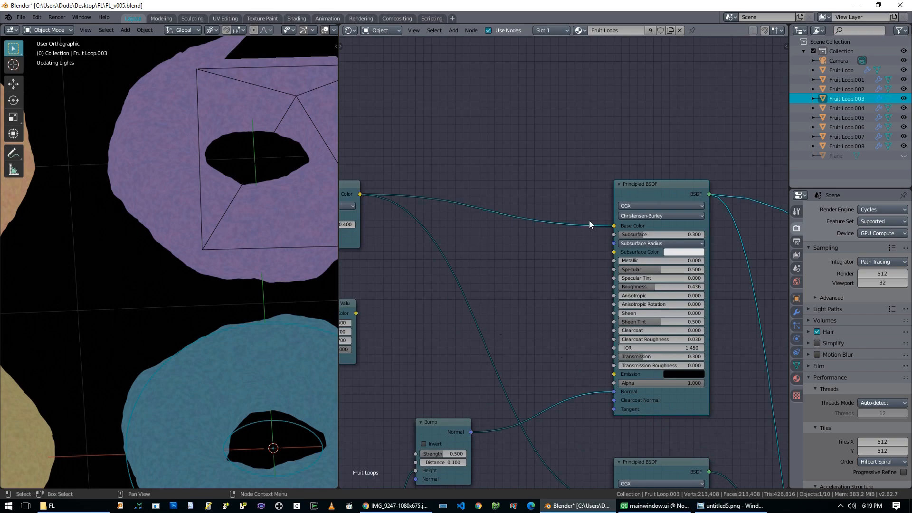
Reconnect the 0.700-saturation Hue Saturation Value node's Color output to the upper Principled BSDF's Subsurface Color
{"action": "middle_click_drag", "start_coordinate": [572, 258], "coordinate": [528, 261]}
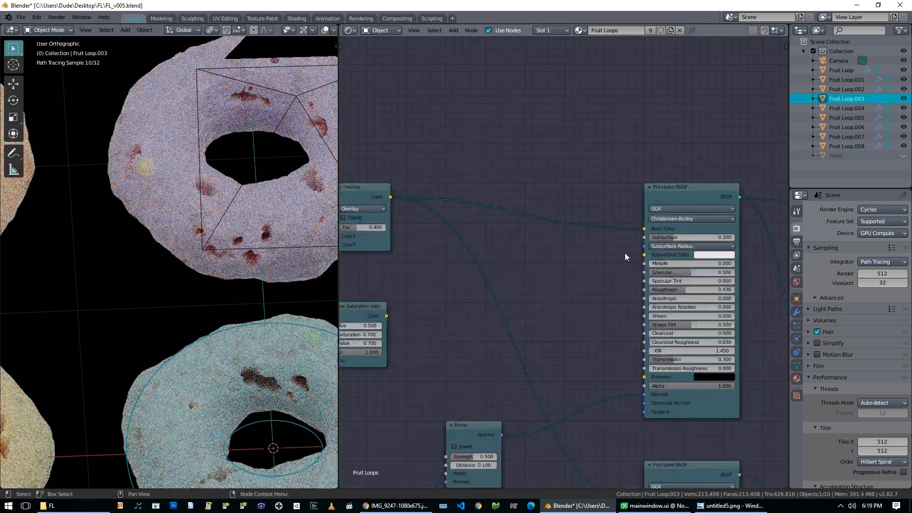
{"action": "left_click_drag", "start_coordinate": [387, 316], "coordinate": [645, 253]}
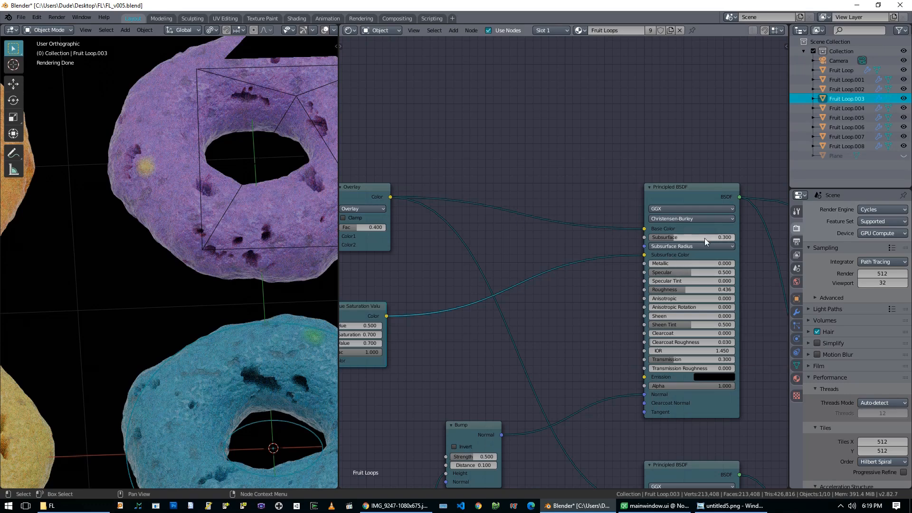
Preview the source Hue Saturation Value node and the 0.700-saturation one again, and compare the colours across all fruit loops
{"action": "middle_click_drag", "start_coordinate": [517, 245], "coordinate": [592, 244]}
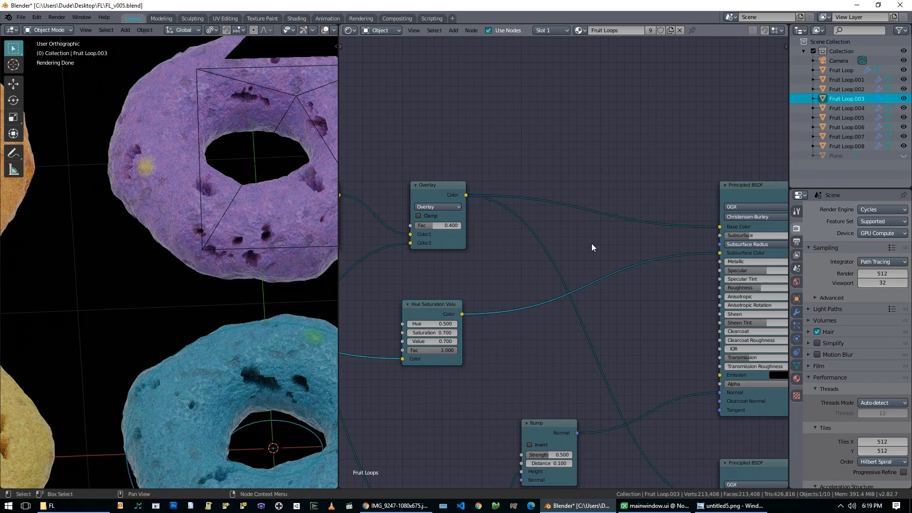
{"action": "scroll", "coordinate": [504, 257], "scroll_direction": "down", "scroll_amount": 2}
{"action": "middle_click_drag", "start_coordinate": [474, 271], "coordinate": [766, 271]}
{"action": "left_click", "coordinate": [435, 216], "text": "ctrl+shift"}
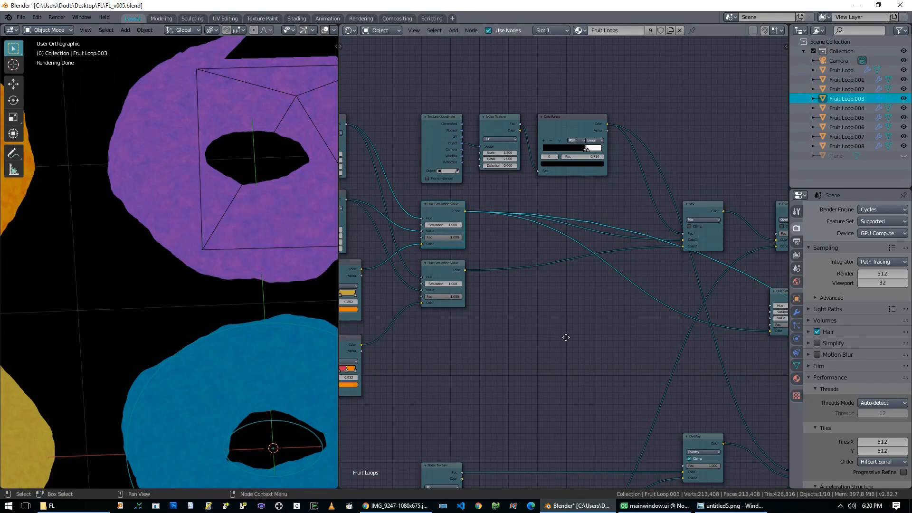
{"action": "middle_click_drag", "start_coordinate": [566, 337], "coordinate": [509, 329]}
{"action": "left_click", "coordinate": [643, 299], "text": "ctrl+shift"}
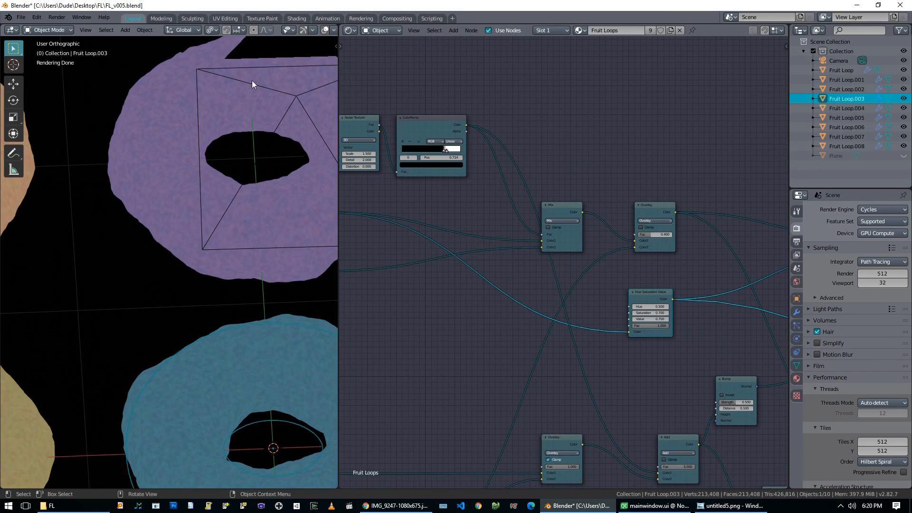
{"action": "scroll", "coordinate": [358, 280], "scroll_direction": "down", "scroll_amount": 2}
{"action": "scroll", "coordinate": [266, 314], "scroll_direction": "down", "scroll_amount": 7}
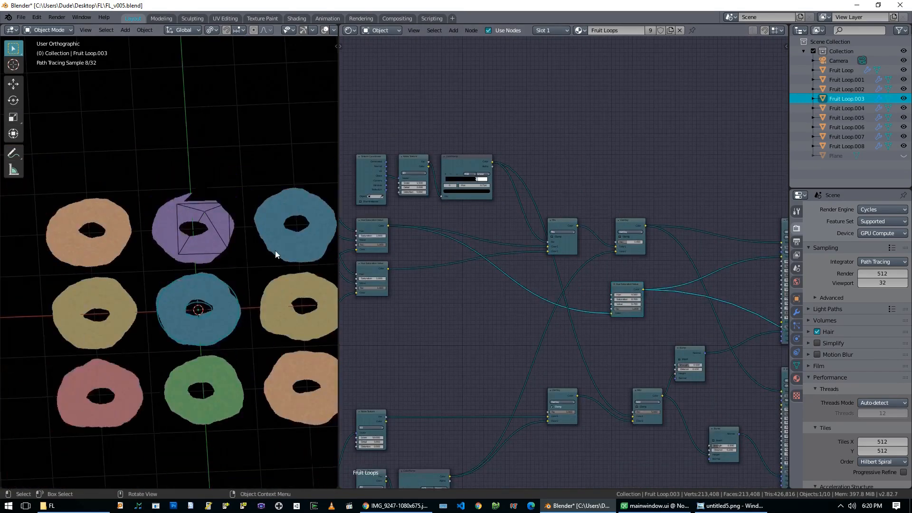
{"action": "scroll", "coordinate": [524, 303], "scroll_direction": "up", "scroll_amount": 3}
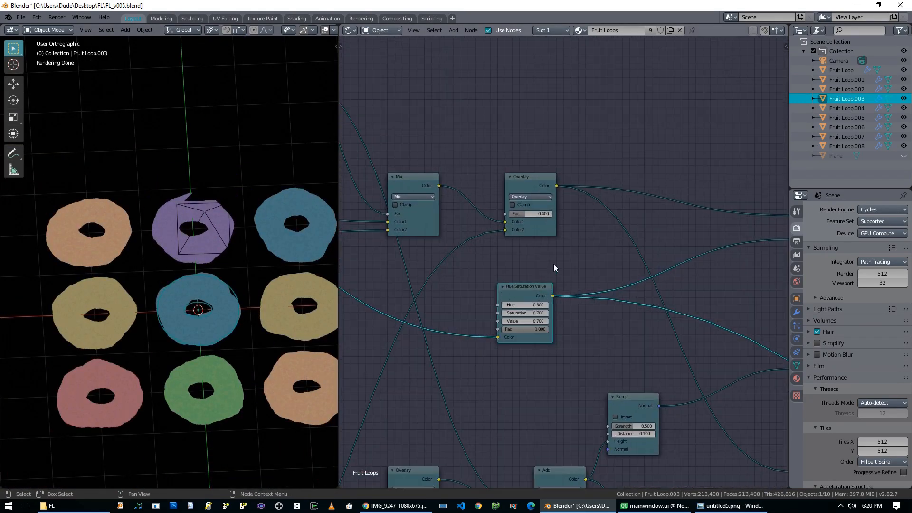
Preview the upper Principled BSDF and examine its shading on the fruit loops
{"action": "middle_click_drag", "start_coordinate": [554, 265], "coordinate": [450, 279]}
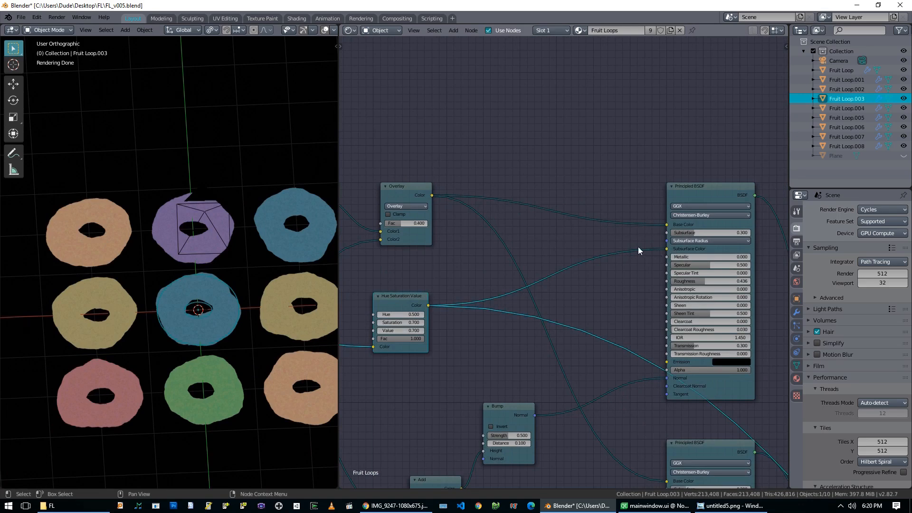
{"action": "scroll", "coordinate": [631, 259], "scroll_direction": "down", "scroll_amount": 5}
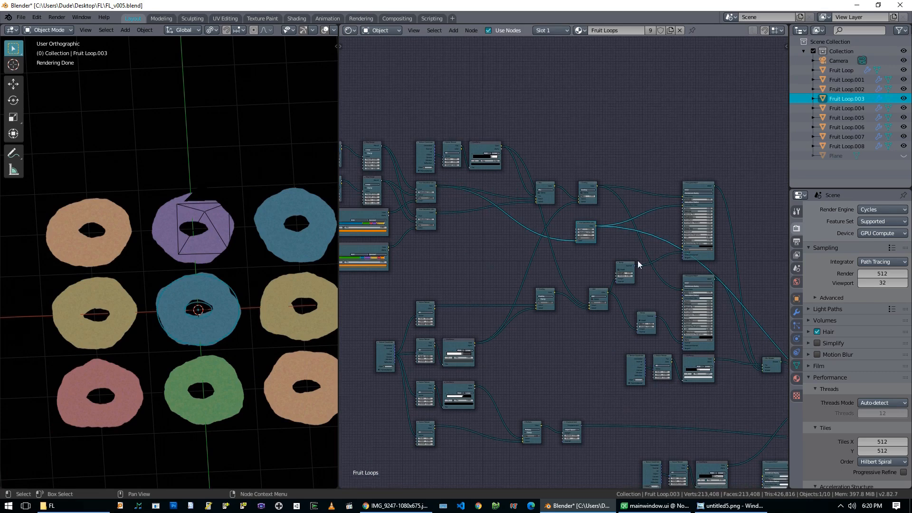
{"action": "middle_click_drag", "start_coordinate": [569, 234], "coordinate": [620, 251]}
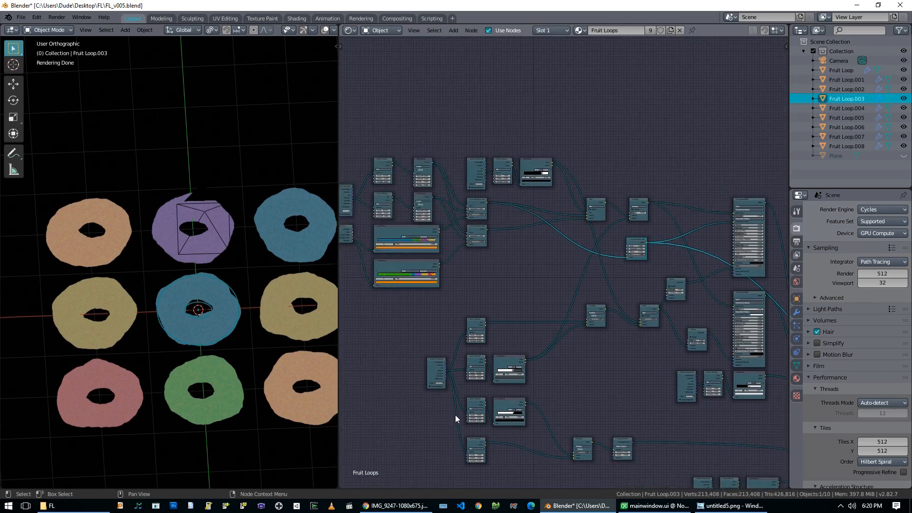
{"action": "middle_click_drag", "start_coordinate": [736, 301], "coordinate": [581, 244]}
{"action": "scroll", "coordinate": [581, 245], "scroll_direction": "up", "scroll_amount": 4}
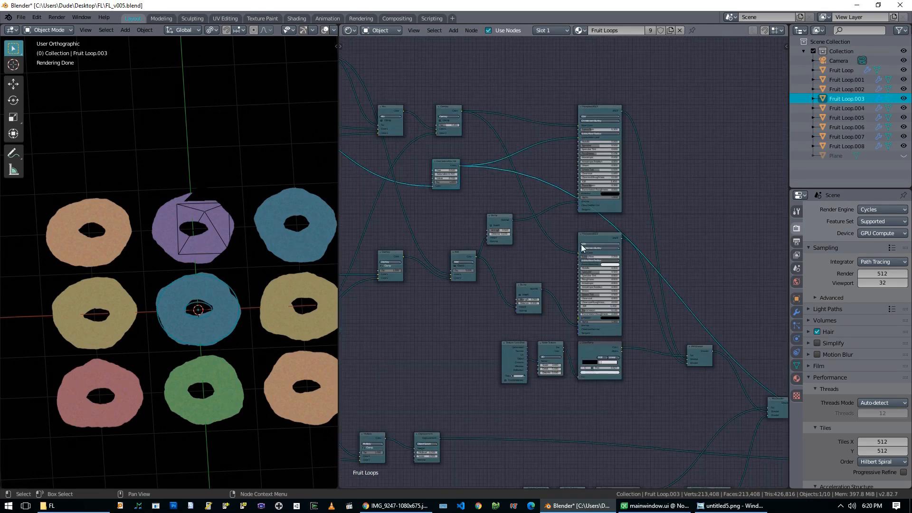
{"action": "scroll", "coordinate": [613, 242], "scroll_direction": "up", "scroll_amount": 3}
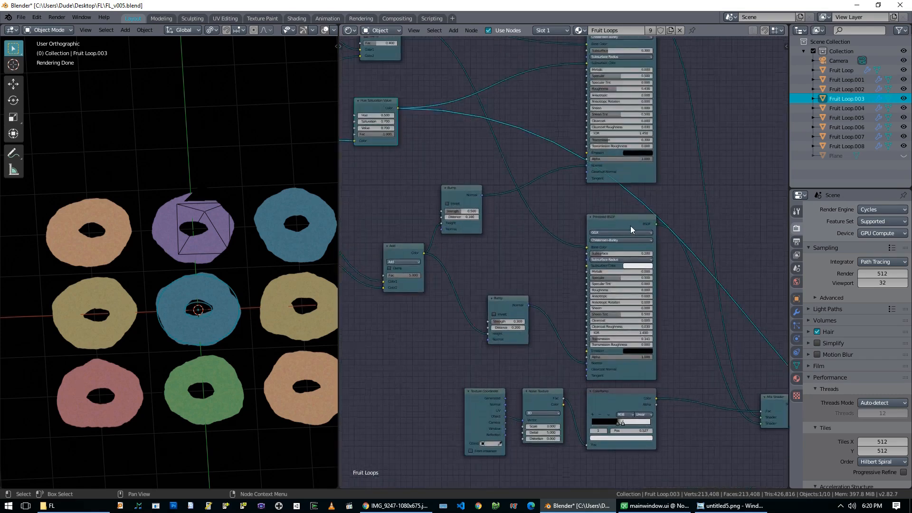
{"action": "scroll", "coordinate": [619, 223], "scroll_direction": "up", "scroll_amount": 2}
{"action": "left_click", "coordinate": [606, 78]}
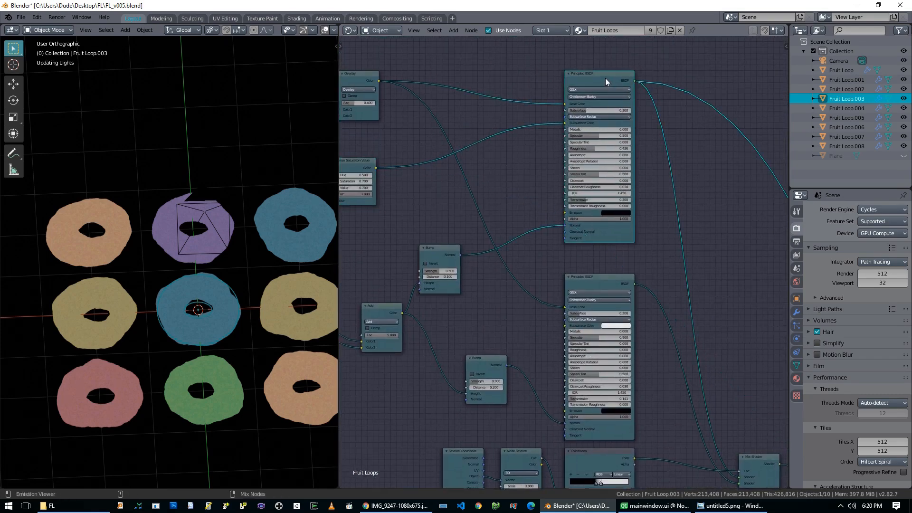
{"action": "scroll", "coordinate": [185, 250], "scroll_direction": "up", "scroll_amount": 3}
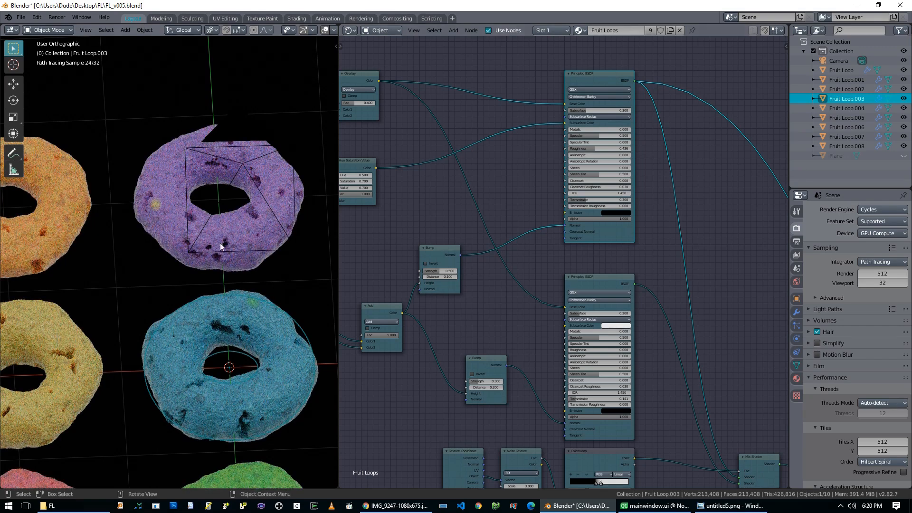
{"action": "middle_click_drag", "start_coordinate": [668, 413], "coordinate": [649, 316]}
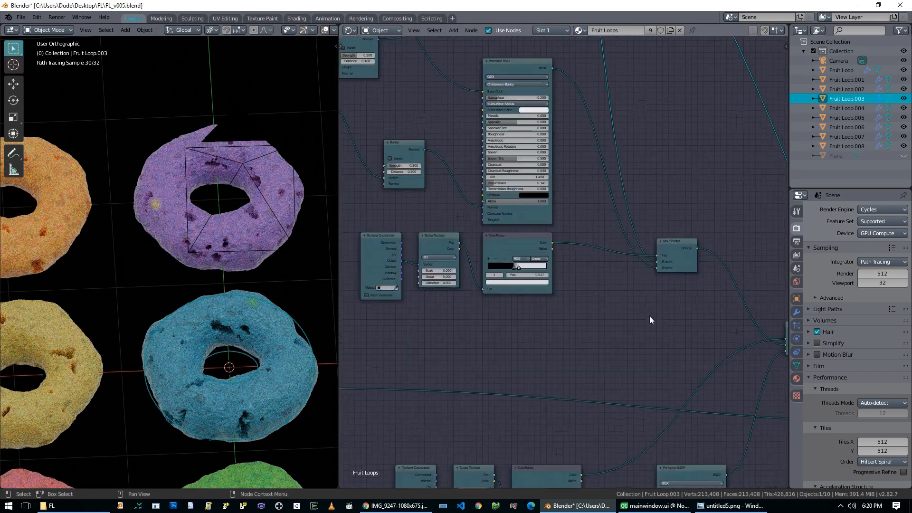
Switch the 3D view to wireframe and disable the Subdivision modifier's viewport display on Fruit Loop.007 and Fruit Loop.003
{"action": "key", "text": "z"}
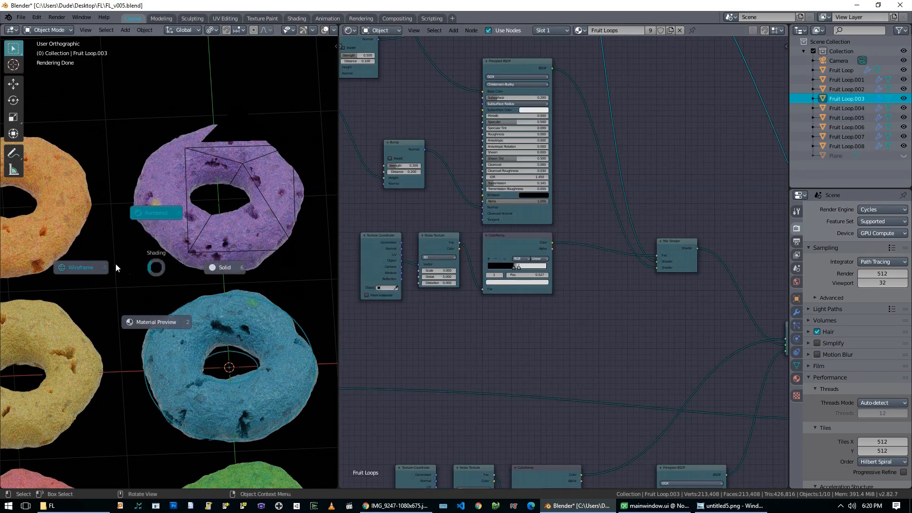
{"action": "left_click", "coordinate": [73, 262]}
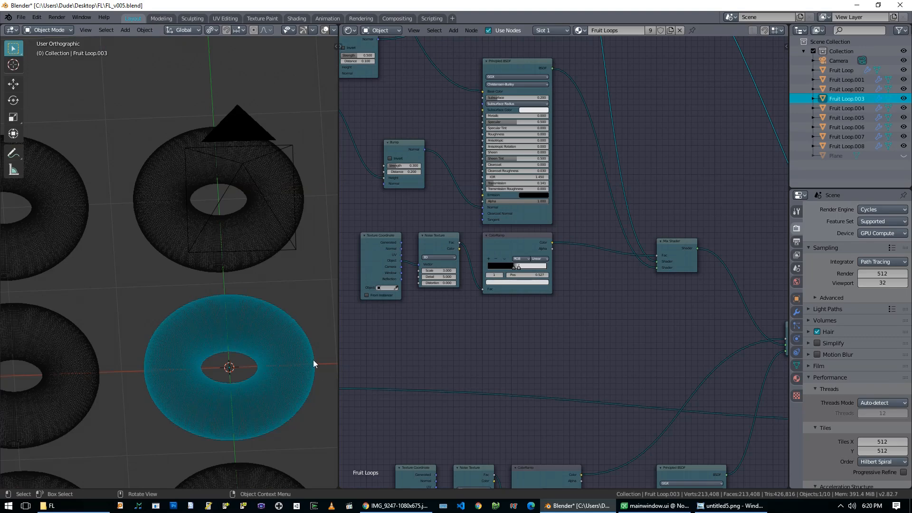
{"action": "left_click", "coordinate": [798, 312]}
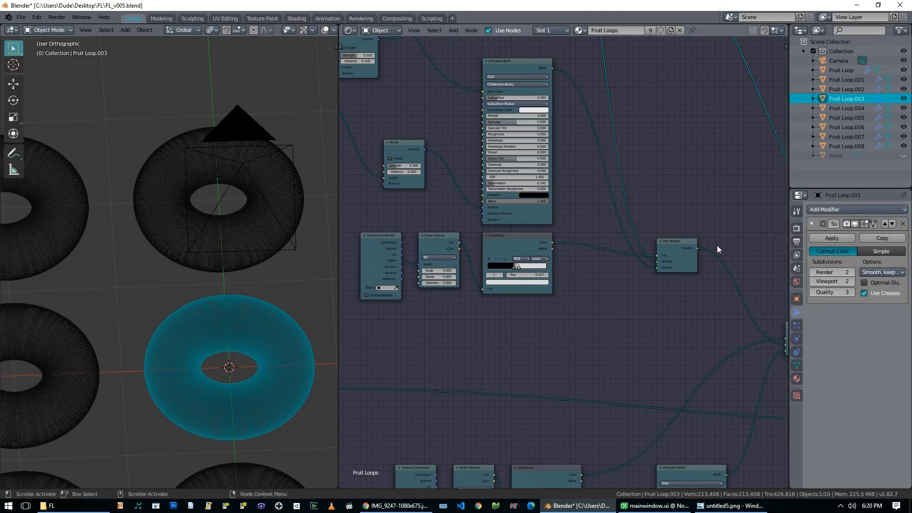
{"action": "left_click", "coordinate": [145, 255]}
{"action": "left_click", "coordinate": [151, 242]}
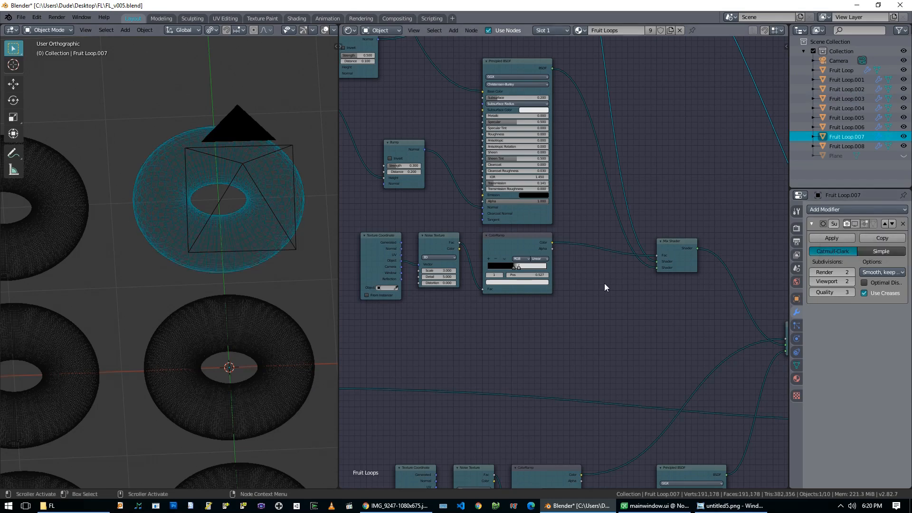
{"action": "left_click", "coordinate": [294, 353]}
{"action": "left_click", "coordinate": [855, 224]}
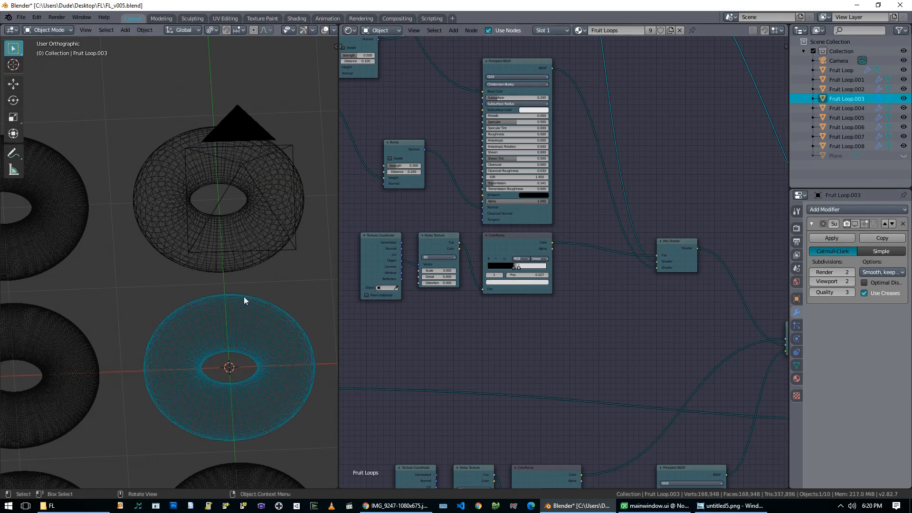
Switch the 3D view to rendered shading to examine the fruit loops without viewport subdivision
{"action": "key", "text": "z"}
{"action": "left_click", "coordinate": [270, 230]}
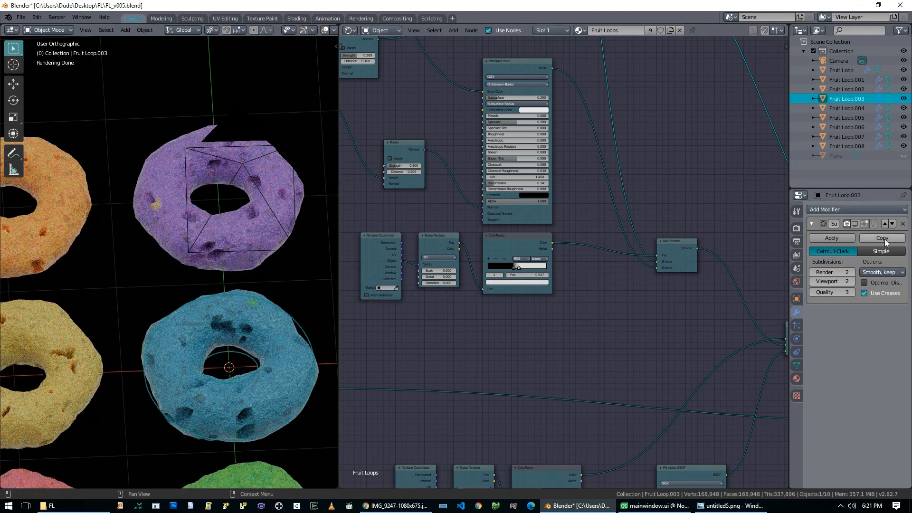
Re-enable the Subdivision modifier's viewport display on Fruit Loop.003 and Fruit Loop.007
{"action": "left_click", "coordinate": [855, 223]}
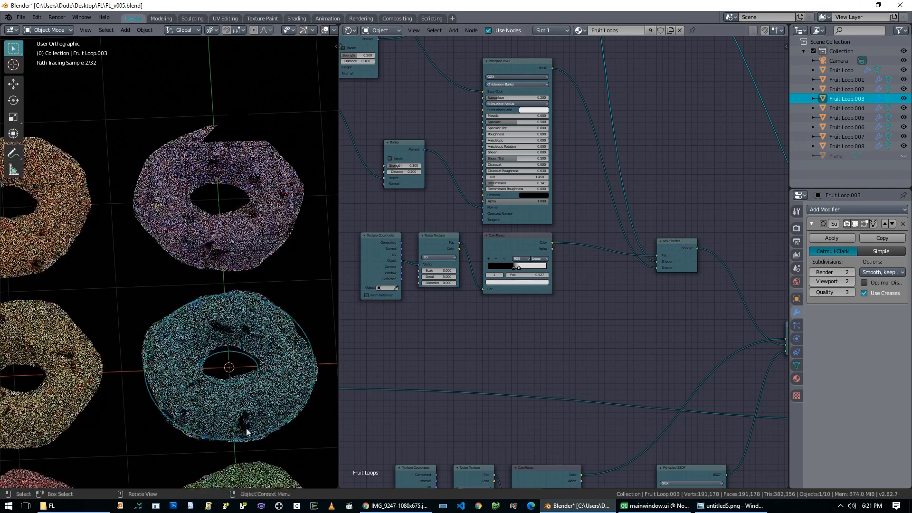
{"action": "left_click", "coordinate": [271, 236]}
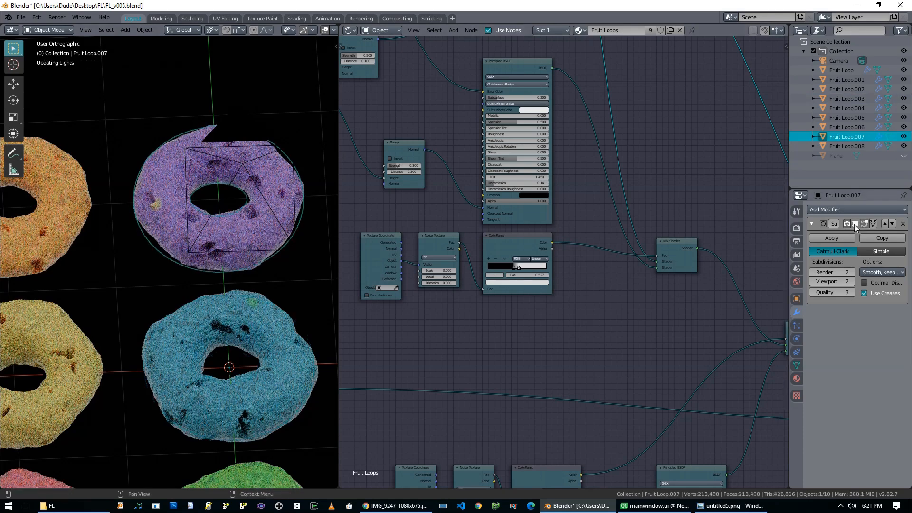
Set the Fruit Loops material's surface displacement method to Bump Only
{"action": "left_click", "coordinate": [854, 224]}
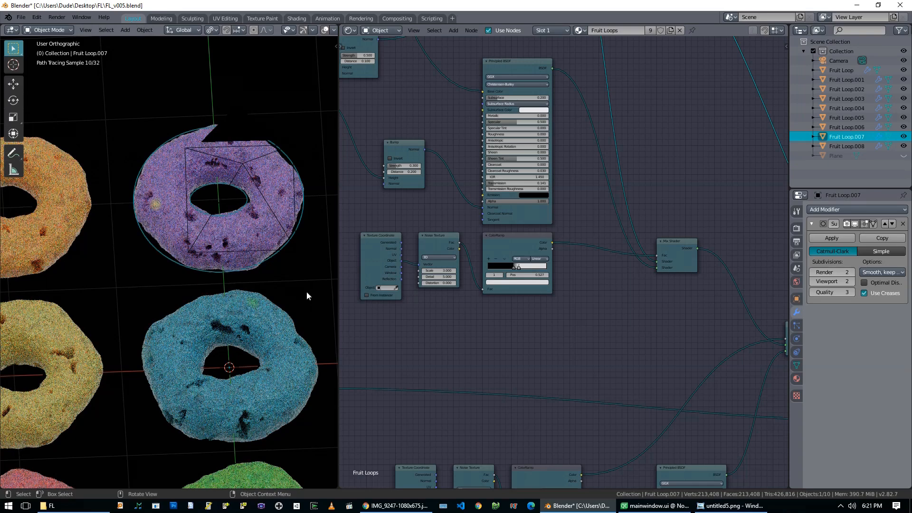
{"action": "left_click", "coordinate": [797, 380]}
{"action": "scroll", "coordinate": [840, 351], "scroll_direction": "down", "scroll_amount": 15}
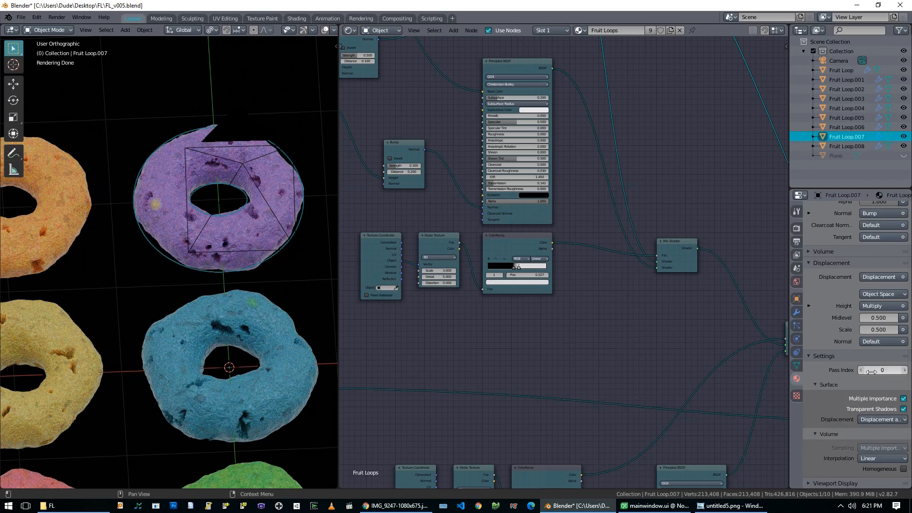
{"action": "left_click", "coordinate": [885, 420]}
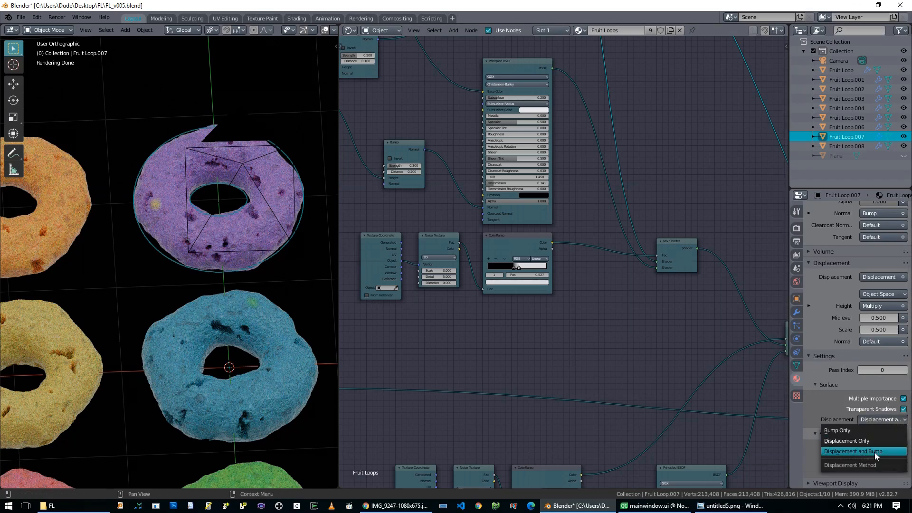
{"action": "left_click", "coordinate": [859, 431]}
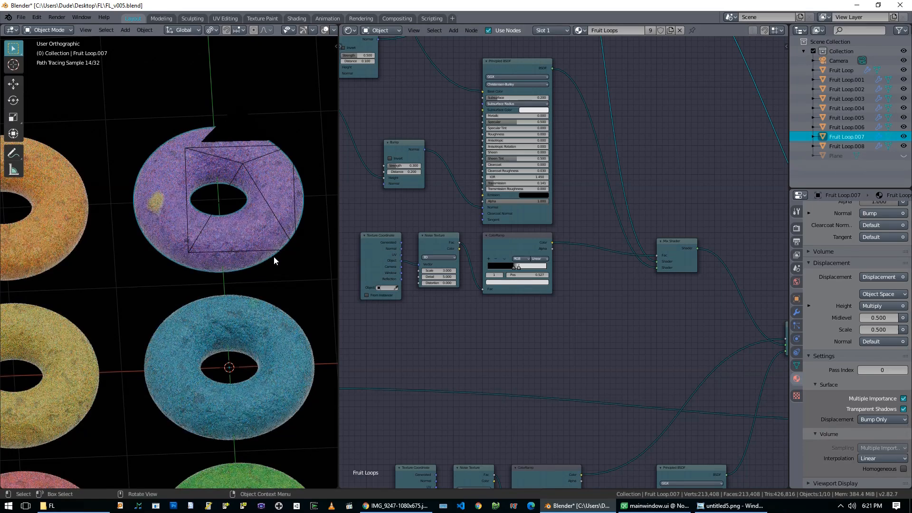
Try Displacement Only as the material's surface displacement method, and return it to Displacement and Bump
{"action": "left_click", "coordinate": [882, 420]}
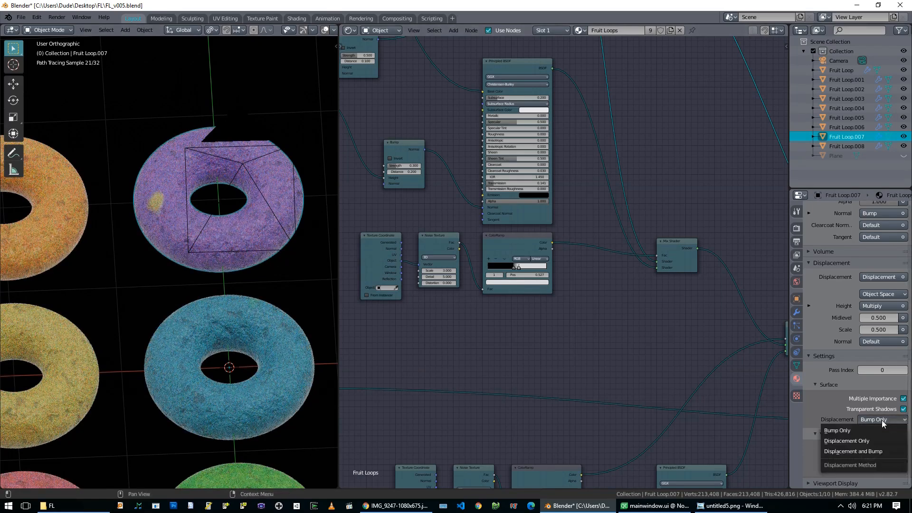
{"action": "left_click", "coordinate": [866, 440]}
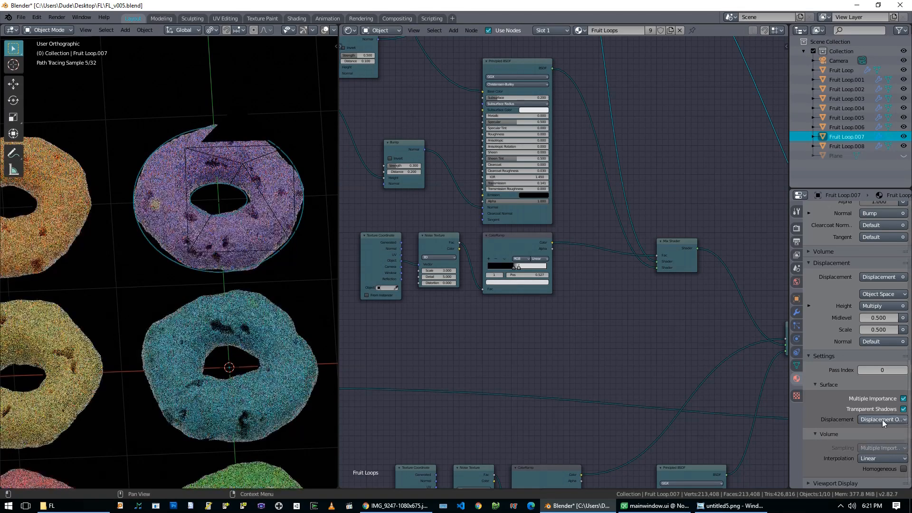
{"action": "left_click", "coordinate": [882, 420]}
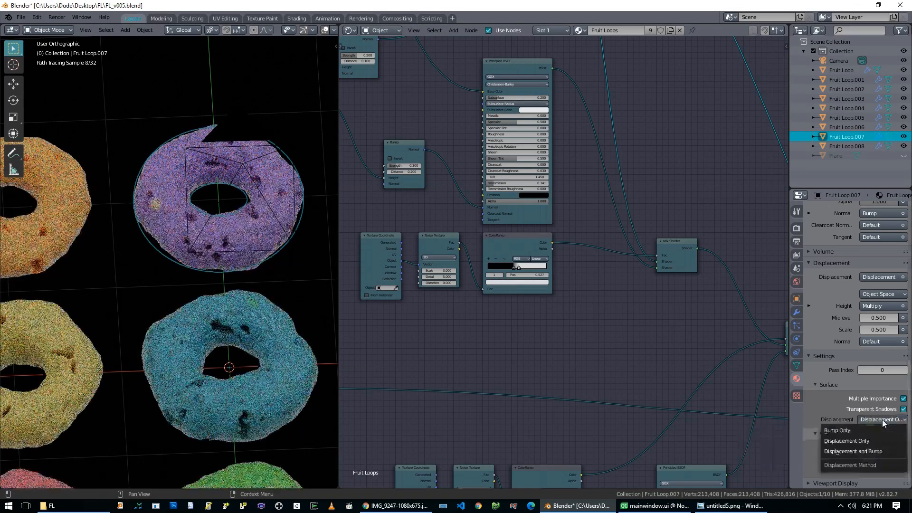
{"action": "left_click", "coordinate": [862, 452]}
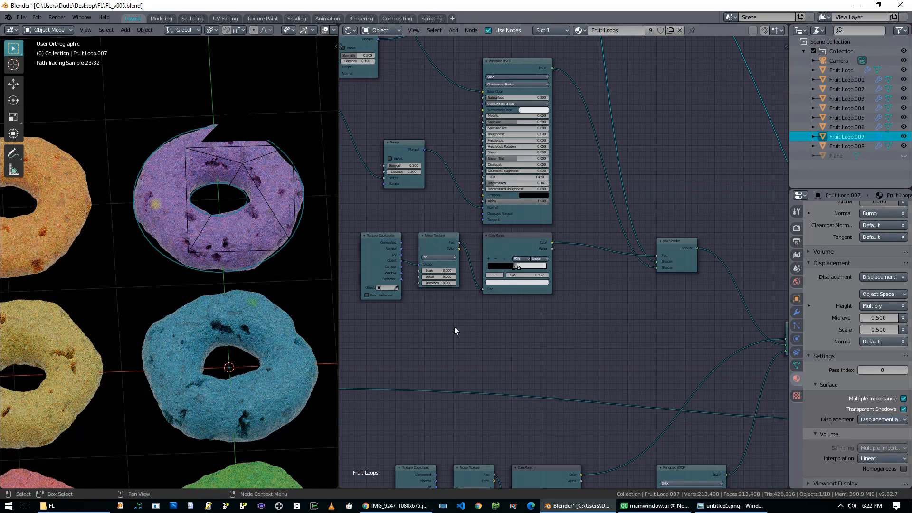
Preview the lower Principled BSDF on the fruit loops
{"action": "middle_click_drag", "start_coordinate": [486, 341], "coordinate": [669, 57]}
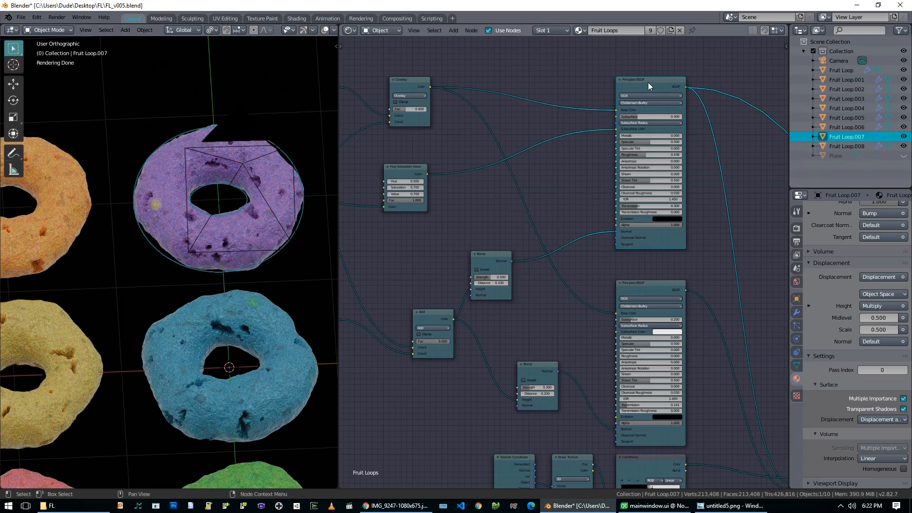
{"action": "middle_click_drag", "start_coordinate": [563, 82], "coordinate": [523, 153]}
{"action": "left_click", "coordinate": [600, 218]}
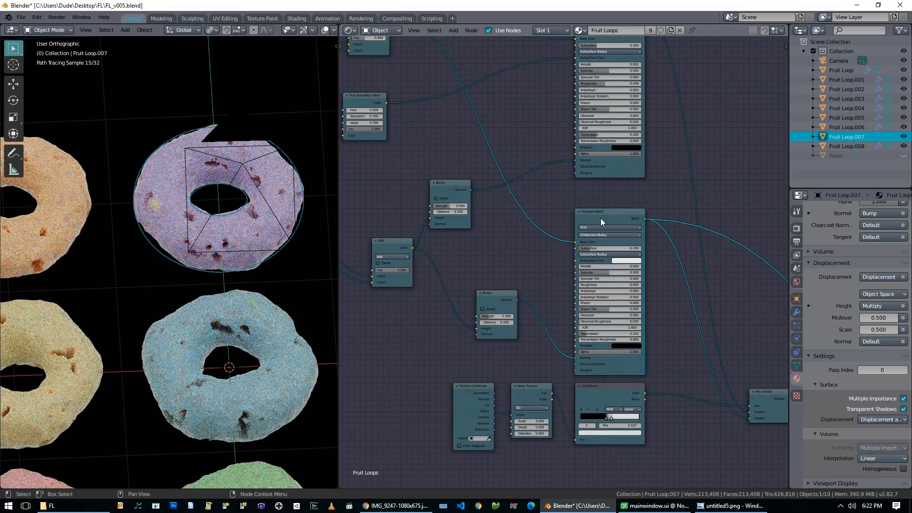
Trace the colour nodes feeding both Principled BSDFs, following the Overlay node's output to the lower shader's Base Color
{"action": "scroll", "coordinate": [474, 158], "scroll_direction": "down", "scroll_amount": 5}
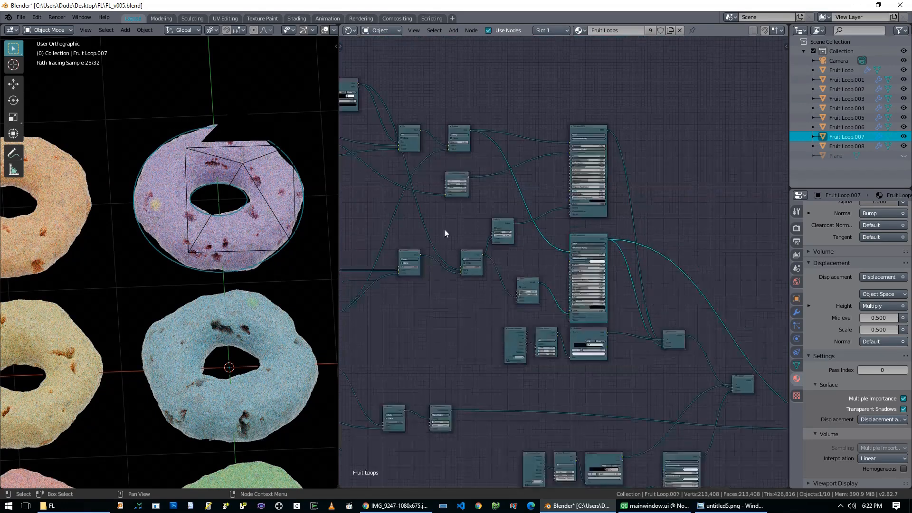
{"action": "middle_click_drag", "start_coordinate": [588, 253], "coordinate": [646, 280]}
{"action": "middle_click_drag", "start_coordinate": [515, 241], "coordinate": [698, 265]}
{"action": "middle_click_drag", "start_coordinate": [584, 256], "coordinate": [446, 246]}
{"action": "scroll", "coordinate": [589, 162], "scroll_direction": "up", "scroll_amount": 8}
{"action": "middle_click_drag", "start_coordinate": [593, 154], "coordinate": [503, 224]}
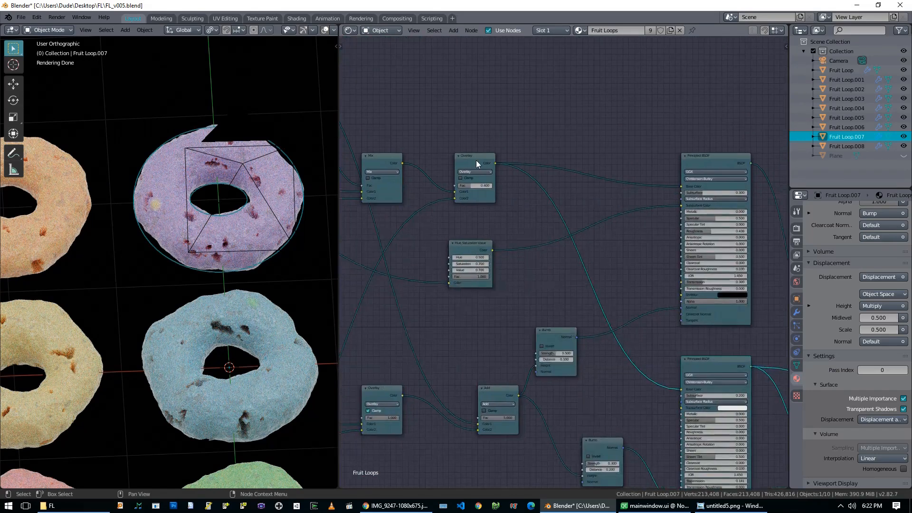
{"action": "scroll", "coordinate": [476, 163], "scroll_direction": "up", "scroll_amount": 1}
{"action": "middle_click_drag", "start_coordinate": [560, 196], "coordinate": [449, 134]}
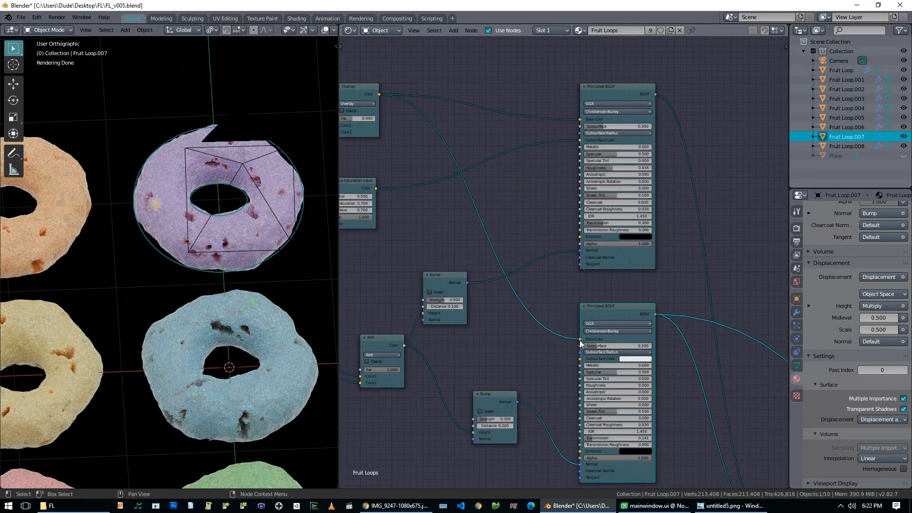
{"action": "scroll", "coordinate": [528, 223], "scroll_direction": "down", "scroll_amount": 5}
{"action": "middle_click_drag", "start_coordinate": [438, 267], "coordinate": [513, 256]}
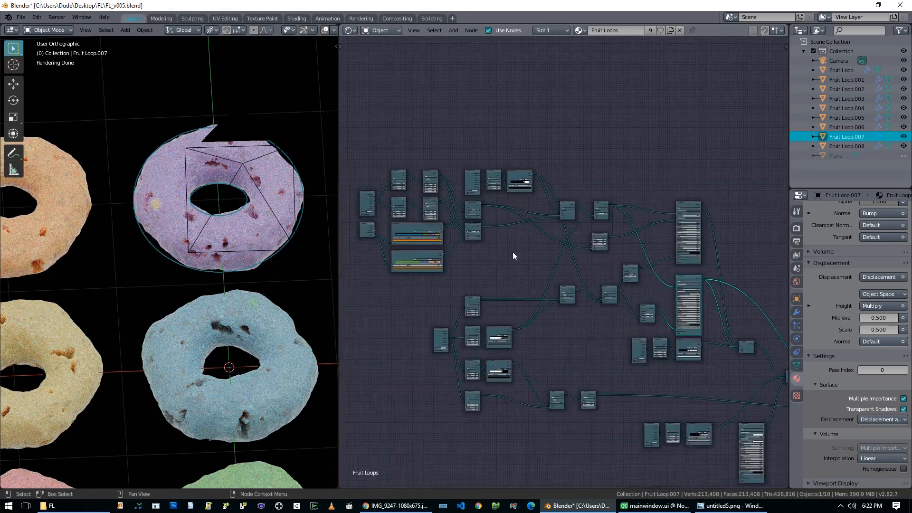
{"action": "scroll", "coordinate": [657, 285], "scroll_direction": "up", "scroll_amount": 8}
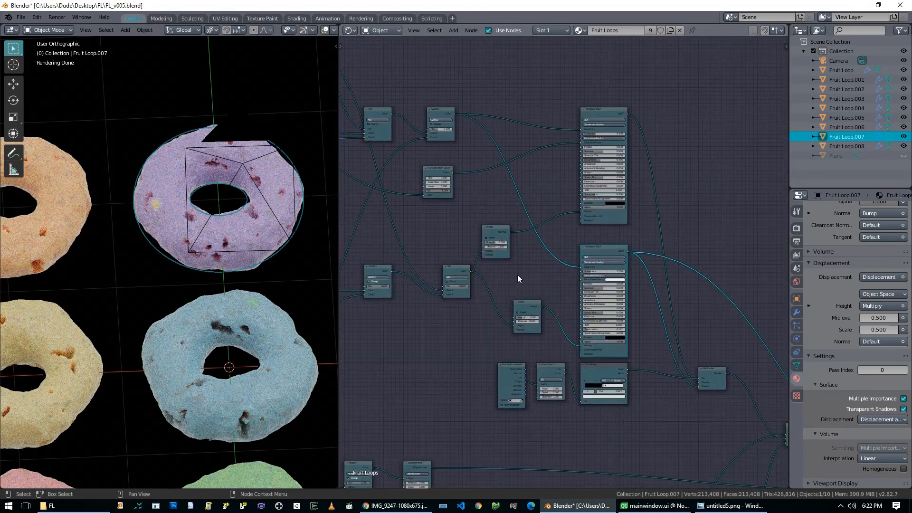
{"action": "scroll", "coordinate": [585, 245], "scroll_direction": "up", "scroll_amount": 1}
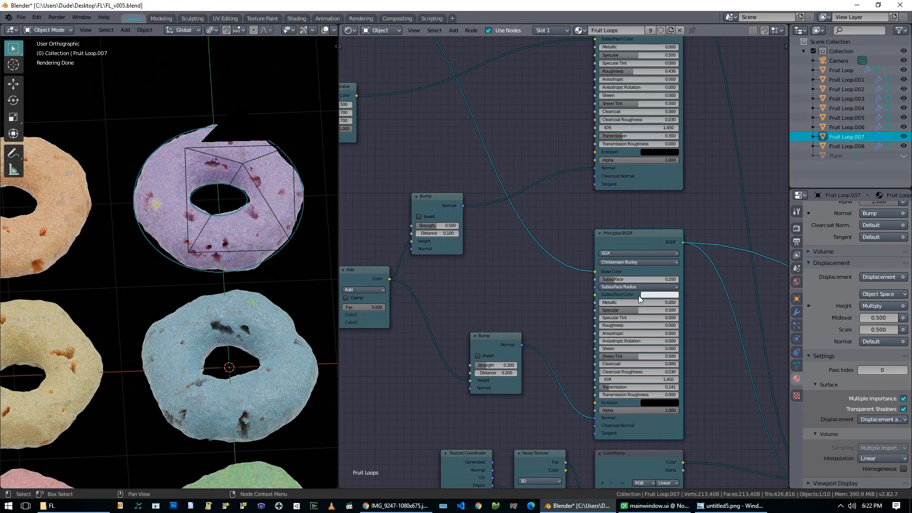
Compare the upper shader's Hue Saturation Value input with the lower Principled BSDF's subsurface colour, roughness, transmission and Bump settings
{"action": "middle_click_drag", "start_coordinate": [537, 137], "coordinate": [648, 253]}
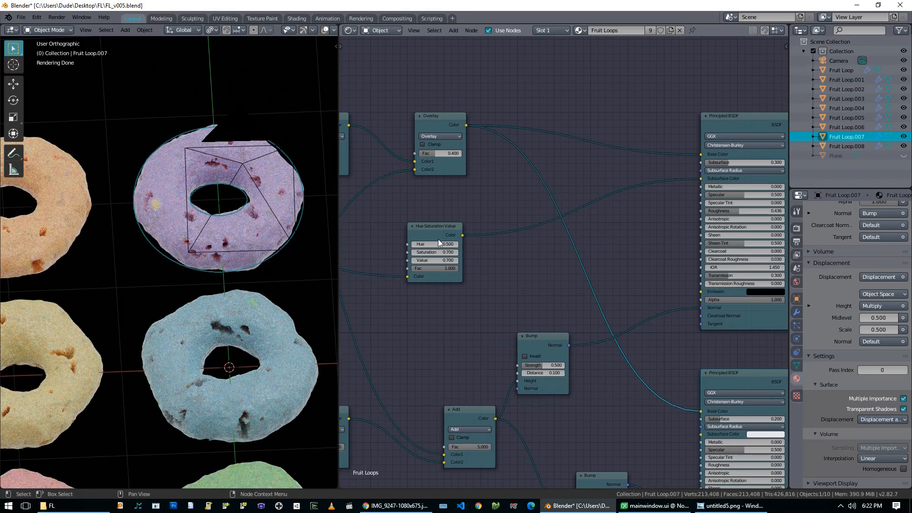
{"action": "middle_click_drag", "start_coordinate": [638, 265], "coordinate": [492, 138]}
{"action": "middle_click_drag", "start_coordinate": [497, 309], "coordinate": [526, 251]}
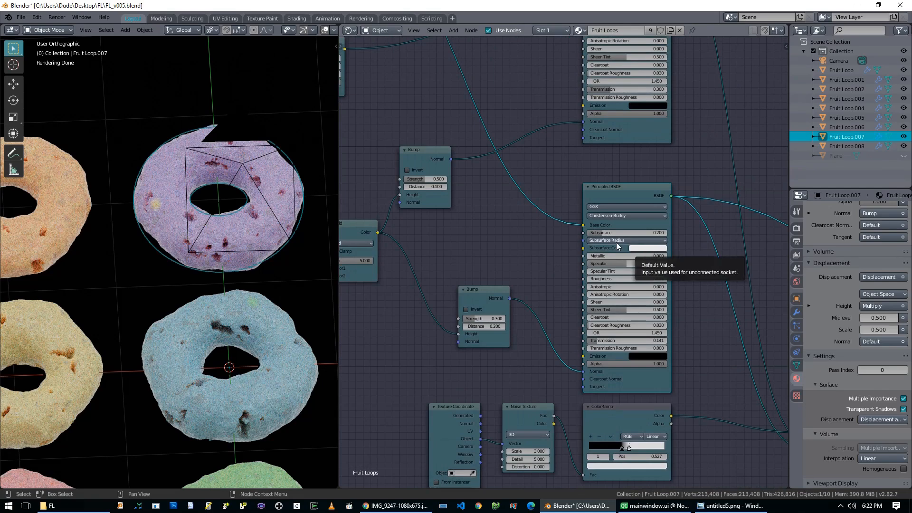
{"action": "middle_click_drag", "start_coordinate": [492, 269], "coordinate": [506, 208]}
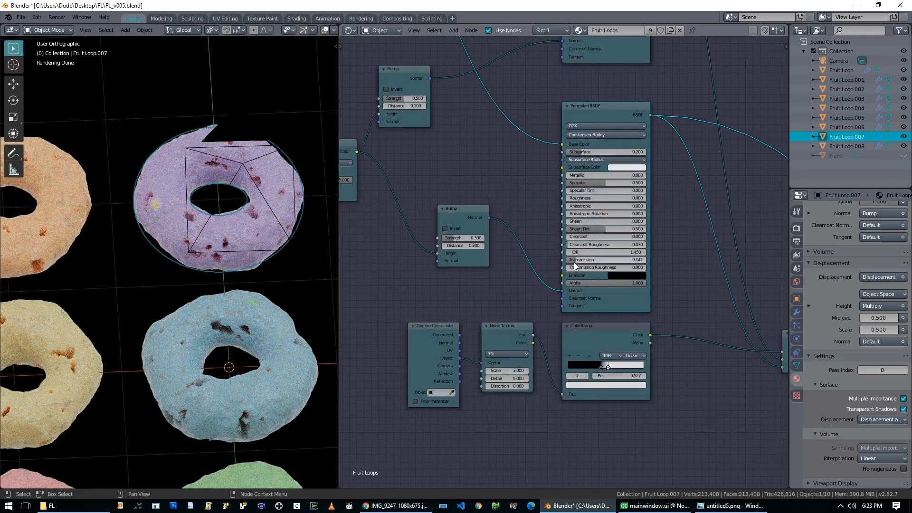
{"action": "middle_click_drag", "start_coordinate": [509, 187], "coordinate": [515, 212]}
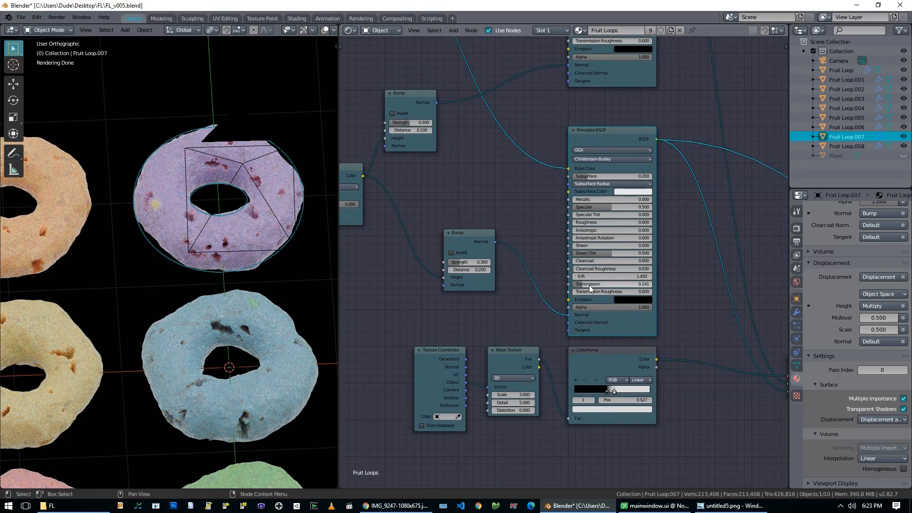
{"action": "middle_click_drag", "start_coordinate": [497, 180], "coordinate": [595, 206]}
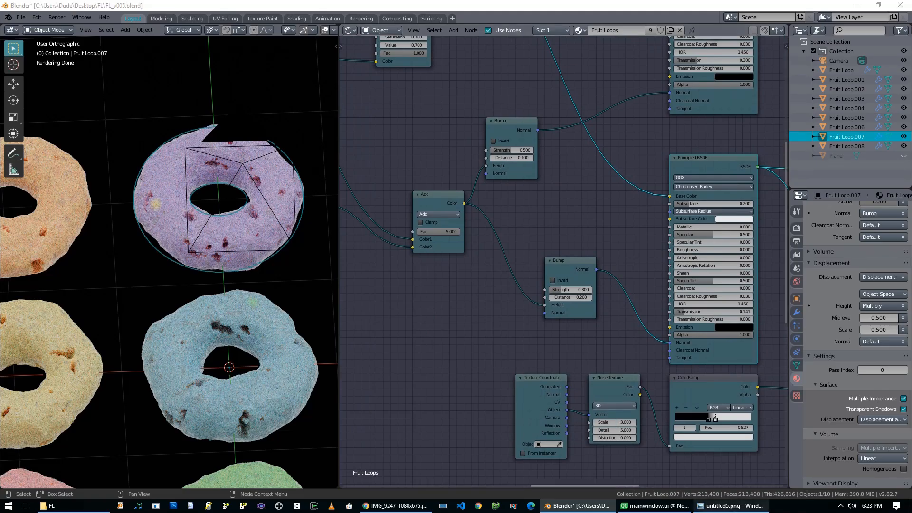
Switch to Windows Photo Viewer to examine the icing on the fruit loops in untitled5.png, and return to Blender
{"action": "left_click", "coordinate": [731, 506]}
{"action": "scroll", "coordinate": [385, 277], "scroll_direction": "up", "scroll_amount": 2}
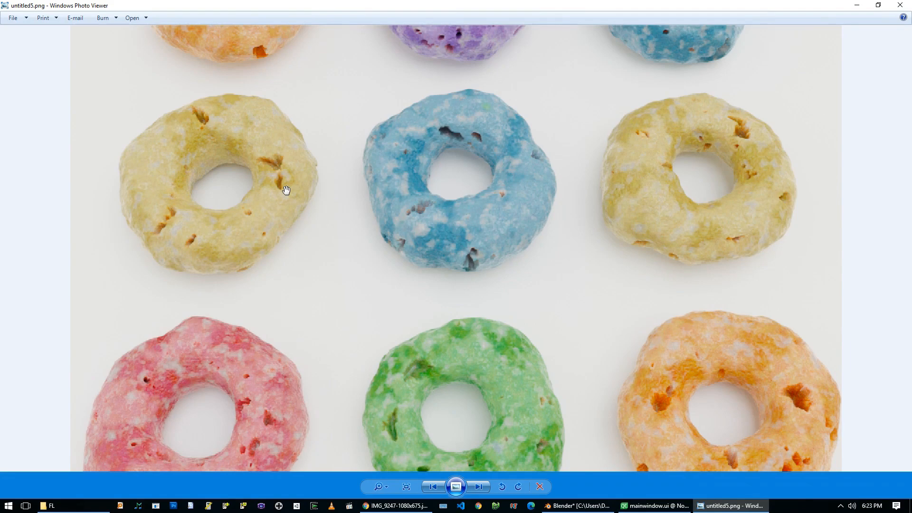
{"action": "left_click", "coordinate": [578, 506]}
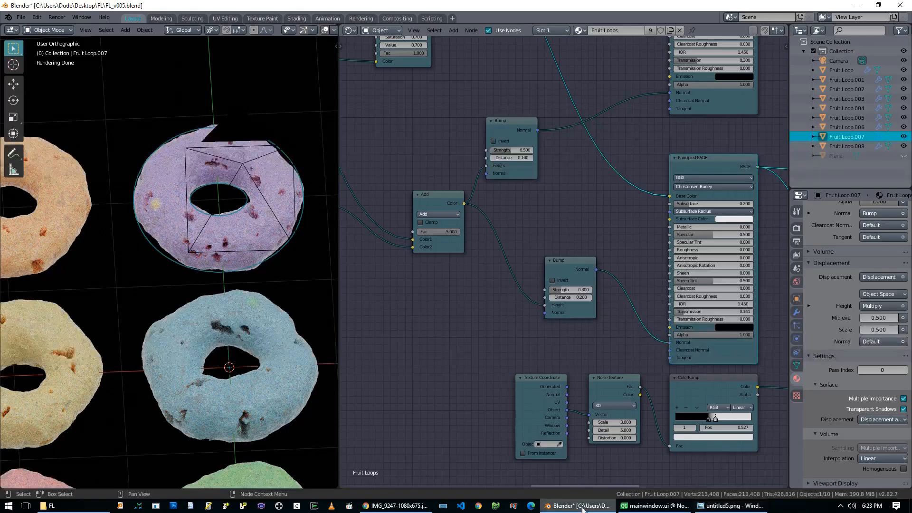
Preview the Add node that feeds the Bump nodes and examine its pattern closely on the fruit loops
{"action": "middle_click_drag", "start_coordinate": [440, 335], "coordinate": [426, 468]}
{"action": "middle_click_drag", "start_coordinate": [418, 323], "coordinate": [636, 270]}
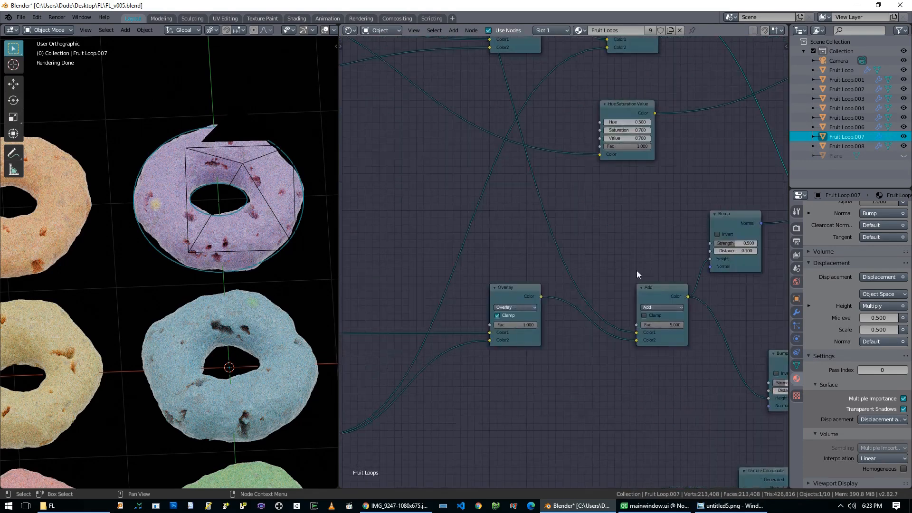
{"action": "left_click", "coordinate": [651, 294], "text": "ctrl+shift"}
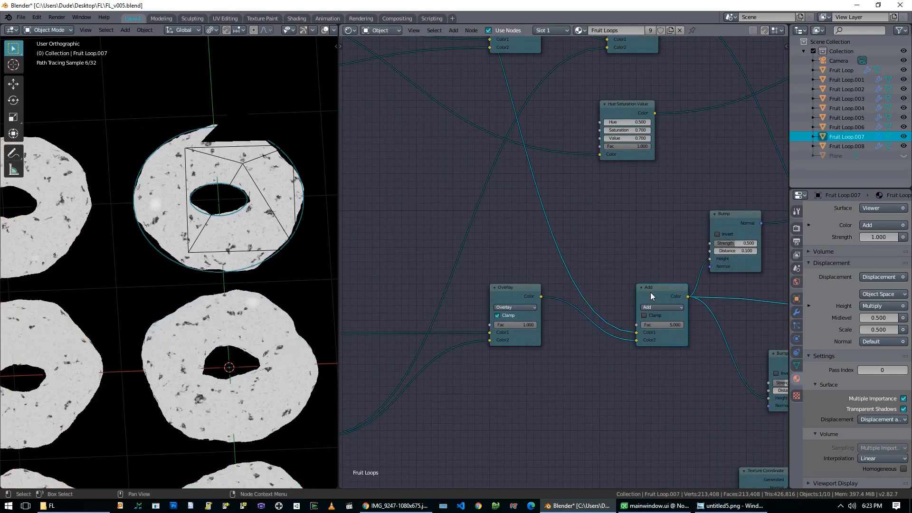
{"action": "scroll", "coordinate": [278, 141], "scroll_direction": "up", "scroll_amount": 2}
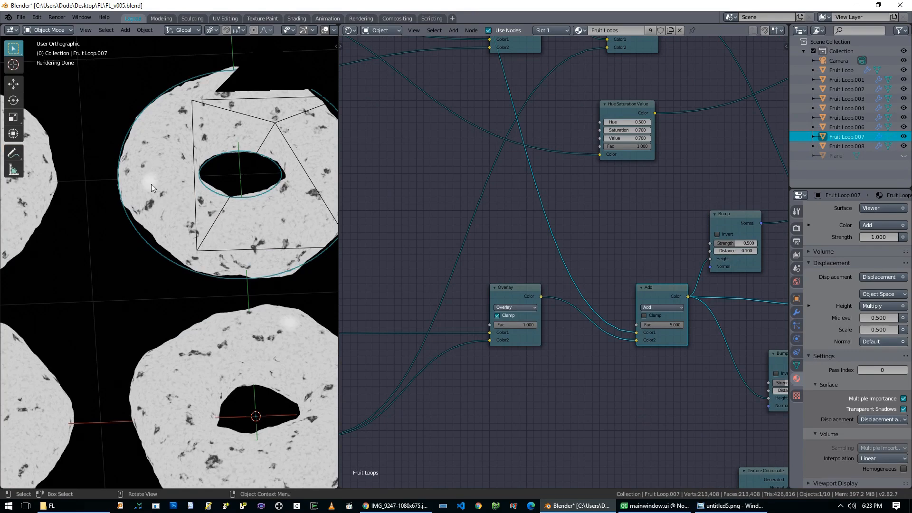
Preview the upper Principled BSDF to examine its bump, and return the preview to the Add node
{"action": "middle_click_drag", "start_coordinate": [670, 224], "coordinate": [462, 210]}
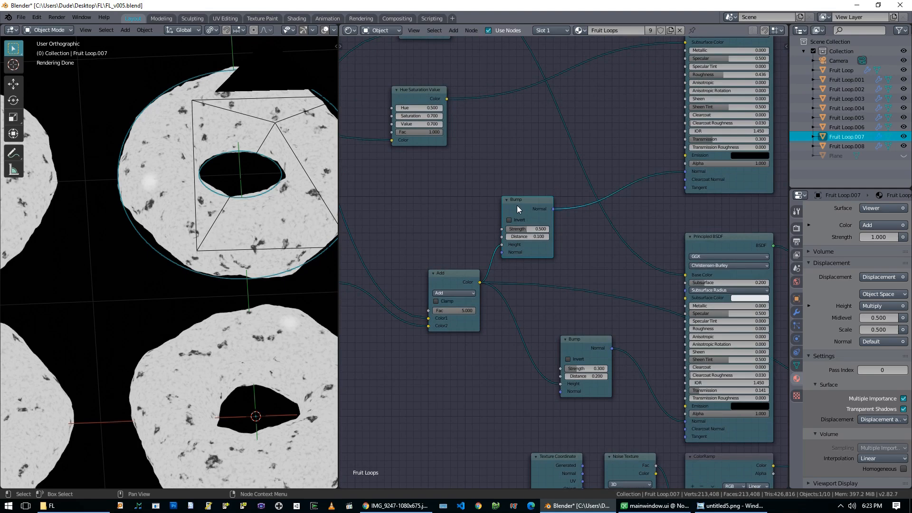
{"action": "left_click", "coordinate": [752, 186], "text": "ctrl+shift"}
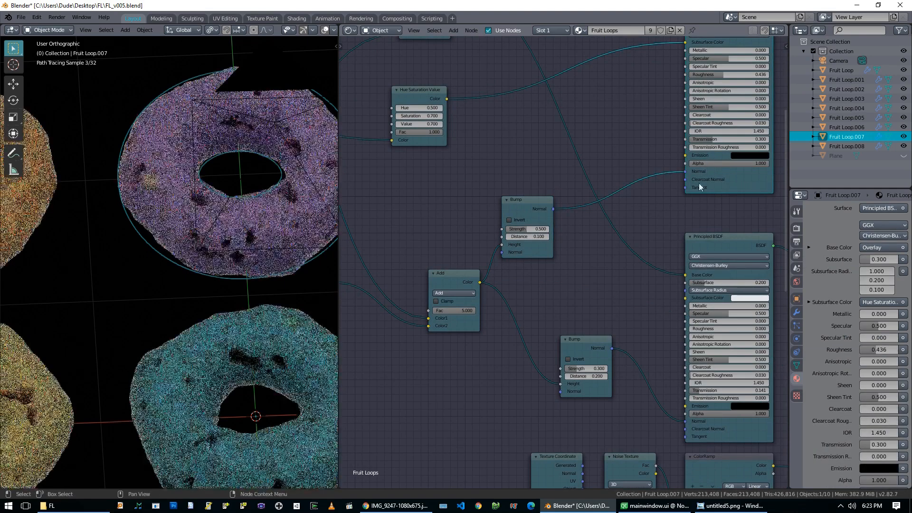
{"action": "left_click", "coordinate": [457, 280], "text": "ctrl+shift"}
Inspect the Bump node feeding the lower Principled BSDF and preview that shader on the fruit loops
{"action": "middle_click_drag", "start_coordinate": [486, 362], "coordinate": [372, 292]}
{"action": "left_click", "coordinate": [472, 286]}
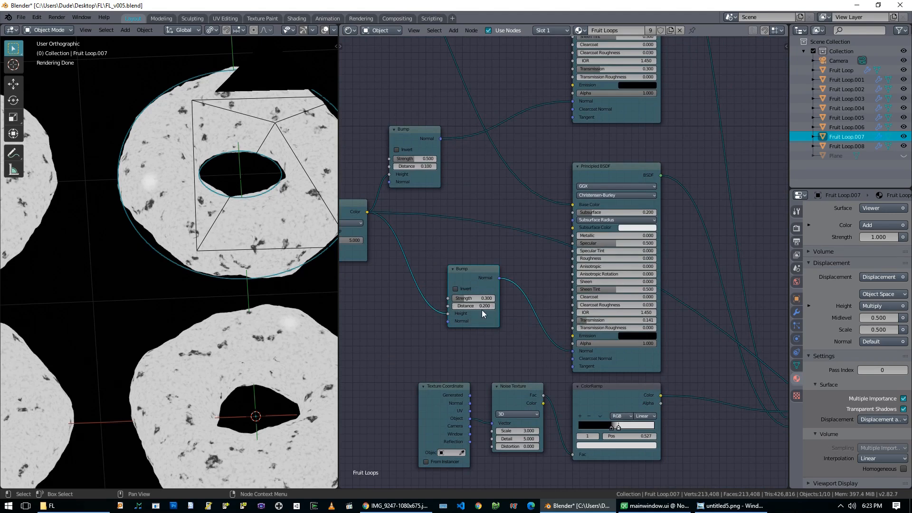
{"action": "scroll", "coordinate": [591, 249], "scroll_direction": "down", "scroll_amount": 2}
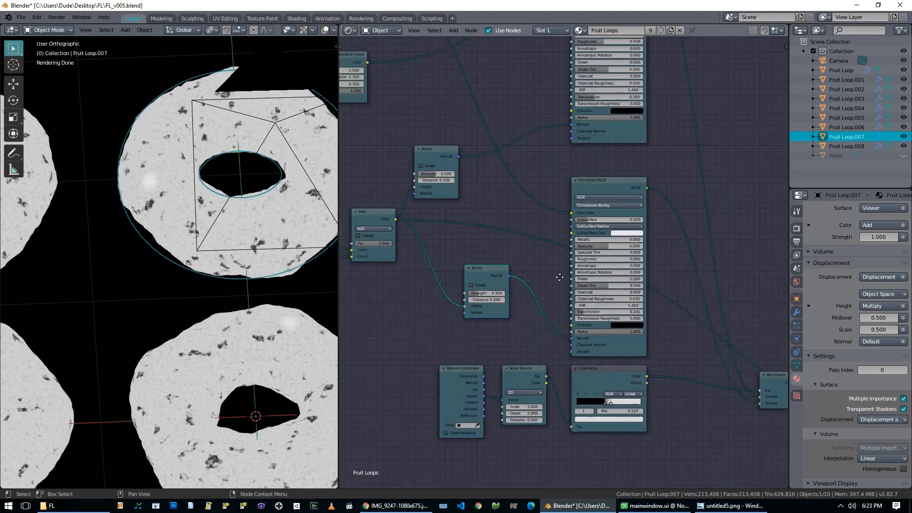
{"action": "left_click", "coordinate": [561, 160]}
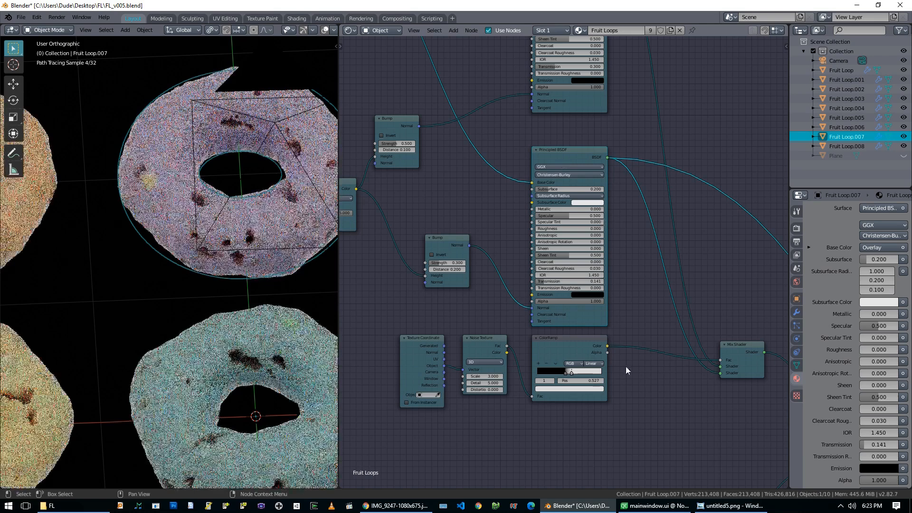
Select the Mix Shader that combines the two Principled BSDFs and examine its incoming connections
{"action": "scroll", "coordinate": [626, 367], "scroll_direction": "down", "scroll_amount": 1}
{"action": "scroll", "coordinate": [650, 332], "scroll_direction": "down", "scroll_amount": 1}
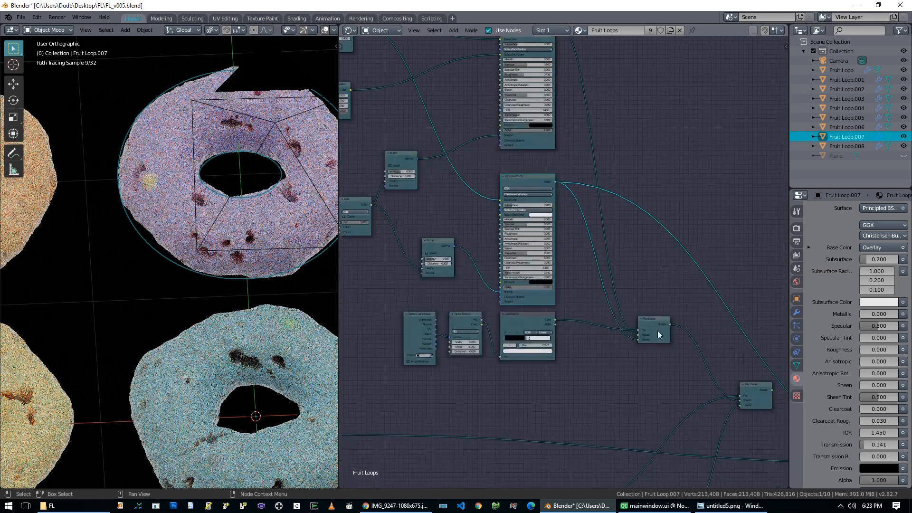
{"action": "mouse_move", "coordinate": [663, 335]}
{"action": "left_mouse_down"}
{"action": "mouse_move", "coordinate": [675, 341]}
{"action": "mouse_move", "coordinate": [656, 346]}
{"action": "left_mouse_up"}
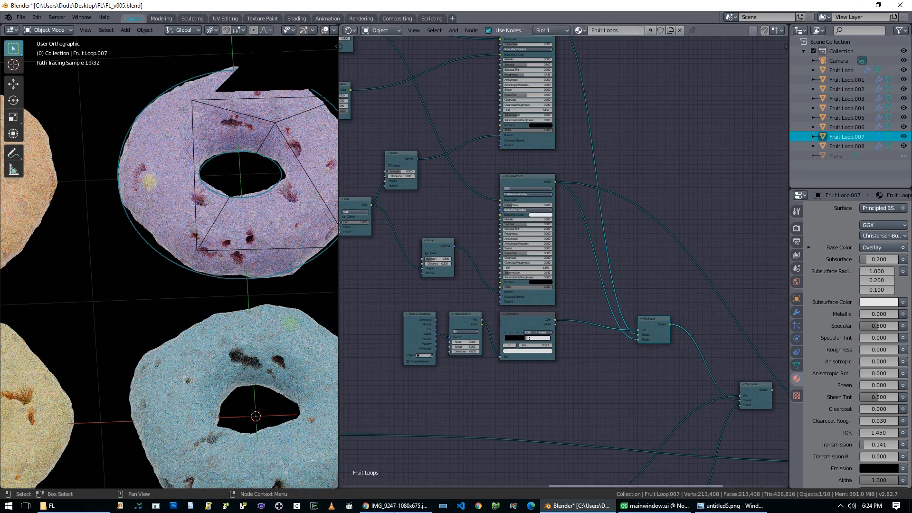
Switch to Chrome and open the Reddit thread about improving the cereal texture and its white icing
{"action": "left_click", "coordinate": [402, 504]}
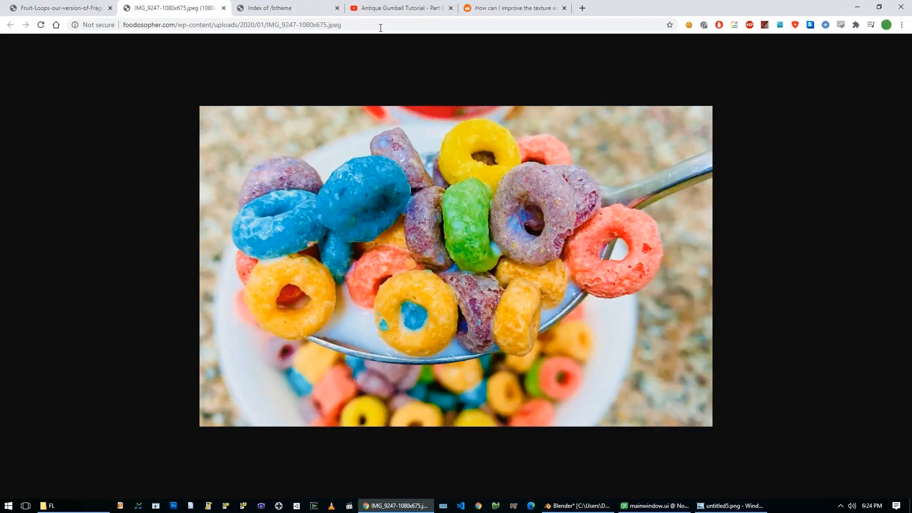
{"action": "left_click", "coordinate": [509, 7]}
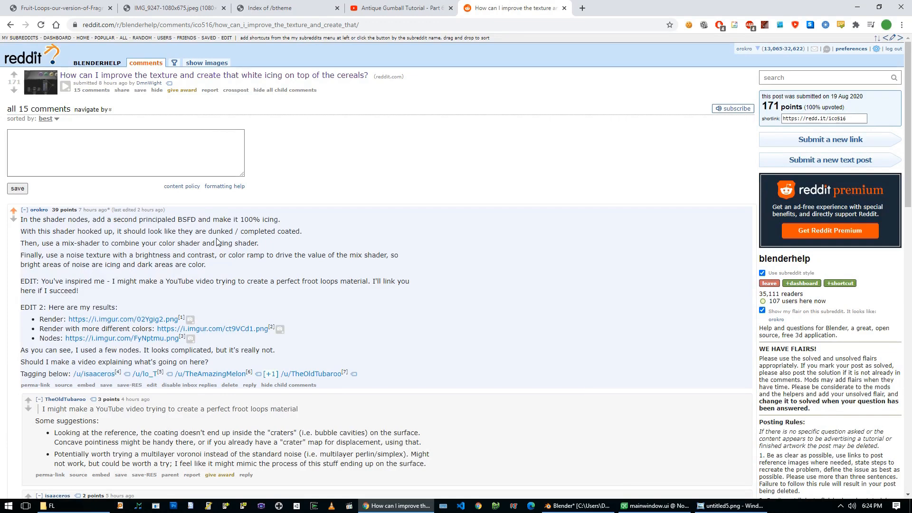
Highlight and read the comment's instructions on the 100% icing shader, the mix shader and the noise texture driving its value
{"action": "left_click_drag", "start_coordinate": [124, 220], "coordinate": [211, 220]}
{"action": "left_click", "coordinate": [186, 219]}
{"action": "left_click", "coordinate": [177, 221]}
{"action": "left_click_drag", "start_coordinate": [239, 221], "coordinate": [279, 221]}
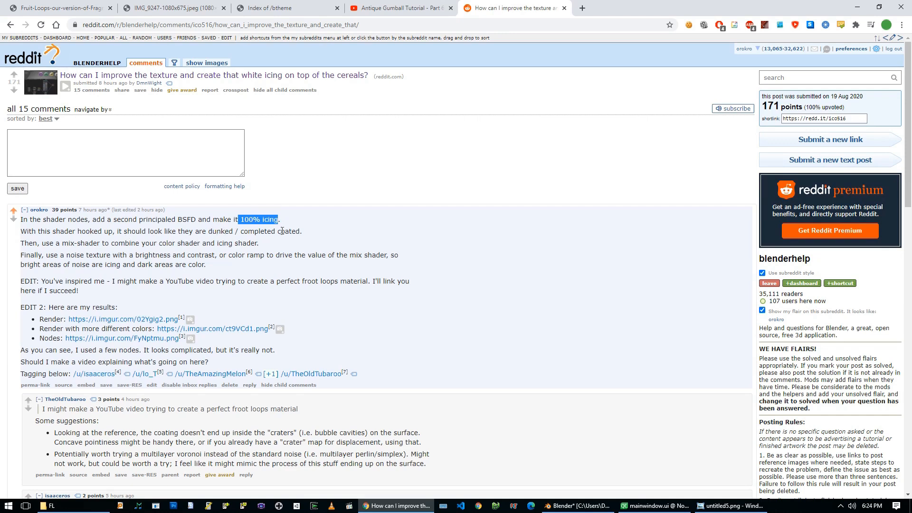
{"action": "left_click_drag", "start_coordinate": [61, 243], "coordinate": [261, 248]}
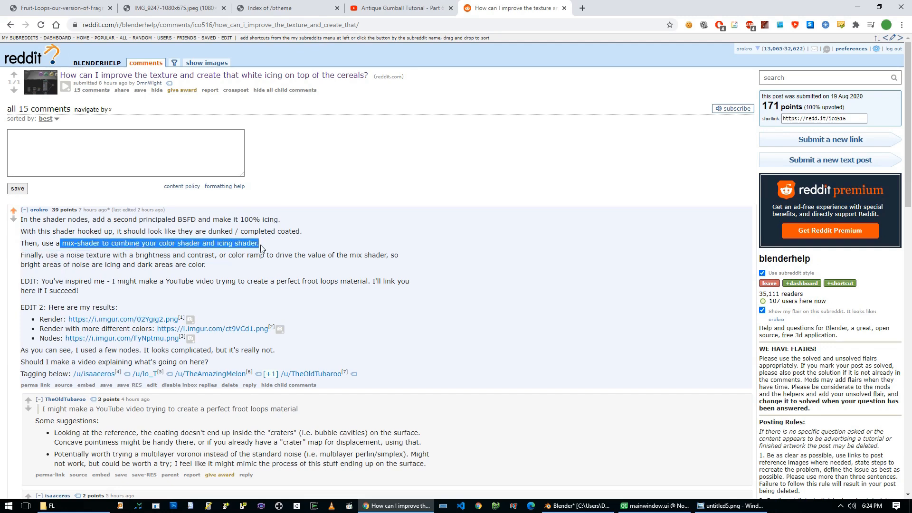
{"action": "left_click_drag", "start_coordinate": [66, 256], "coordinate": [437, 304]}
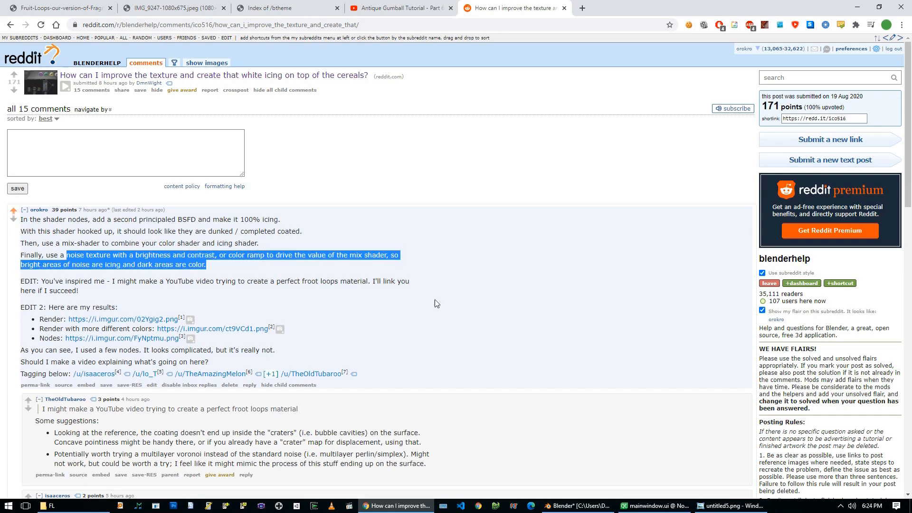
Switch back to Blender and preview the upper Principled BSDF followed by the lower icing Principled BSDF on the fruit loops
{"action": "left_click", "coordinate": [585, 506]}
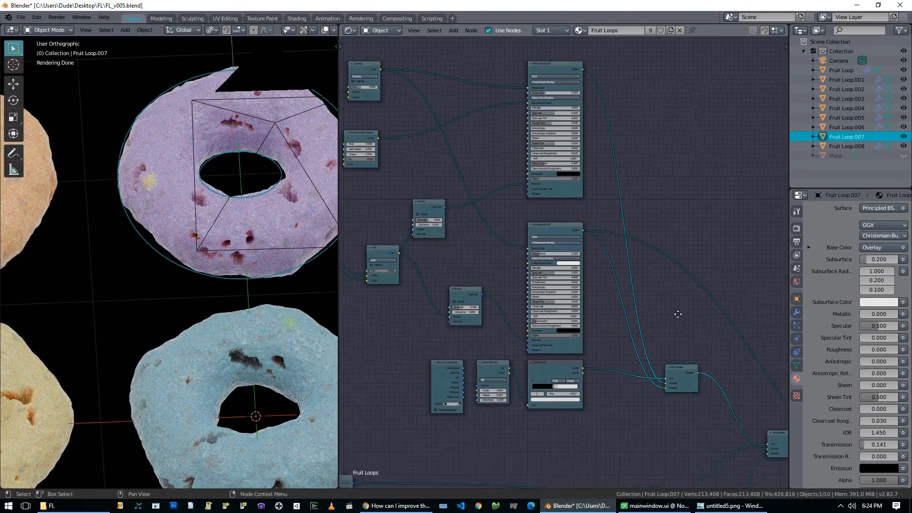
{"action": "middle_click_drag", "start_coordinate": [678, 314], "coordinate": [740, 342]}
{"action": "left_click", "coordinate": [607, 95]}
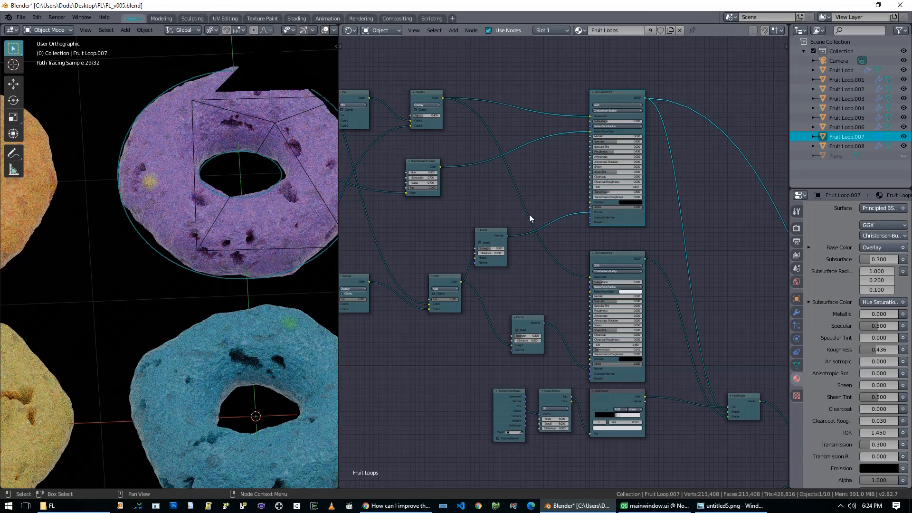
{"action": "left_click", "coordinate": [612, 256]}
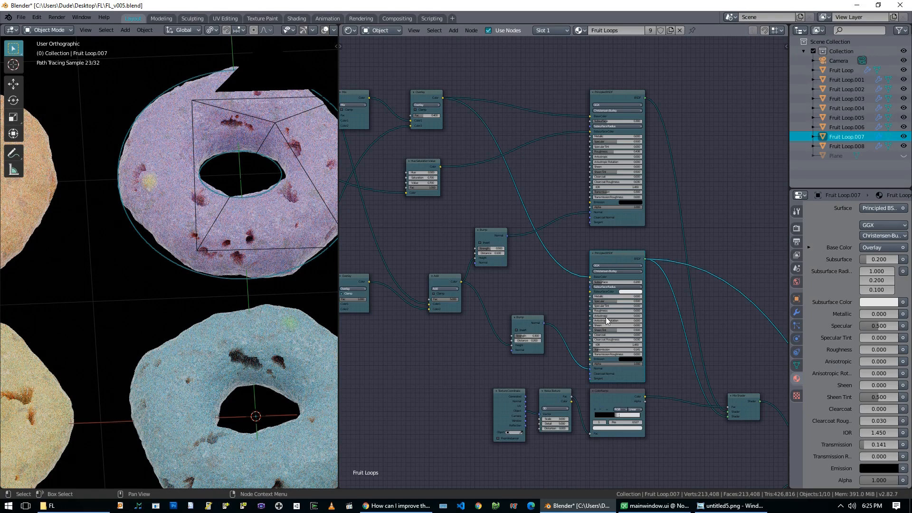
{"action": "scroll", "coordinate": [603, 318], "scroll_direction": "up", "scroll_amount": 2}
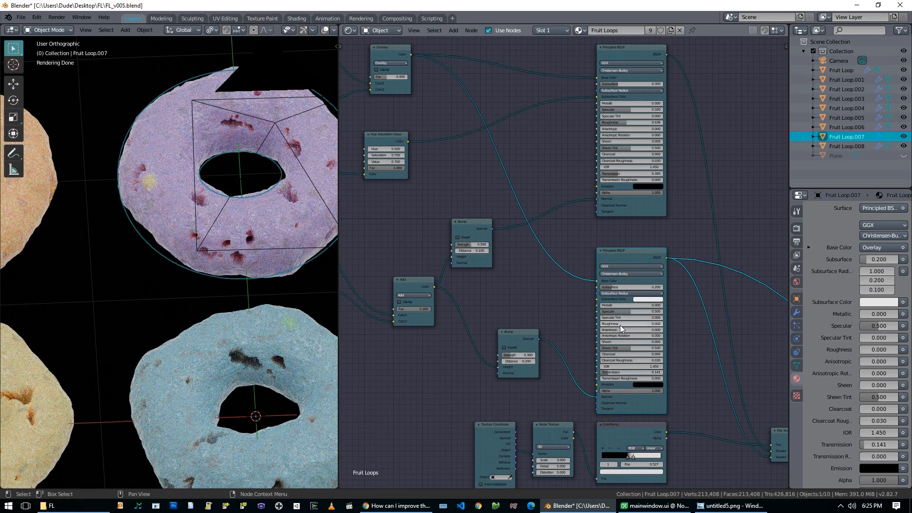
Examine the colour branch's Noise Texture, Map Range and ColorRamp nodes, and the Texture Coordinate branch with the bump noise textures
{"action": "middle_click_drag", "start_coordinate": [546, 313], "coordinate": [461, 196]}
{"action": "middle_click_drag", "start_coordinate": [496, 396], "coordinate": [627, 359]}
{"action": "scroll", "coordinate": [613, 359], "scroll_direction": "down", "scroll_amount": 11}
{"action": "middle_click_drag", "start_coordinate": [475, 298], "coordinate": [667, 384]}
{"action": "scroll", "coordinate": [416, 247], "scroll_direction": "up", "scroll_amount": 4}
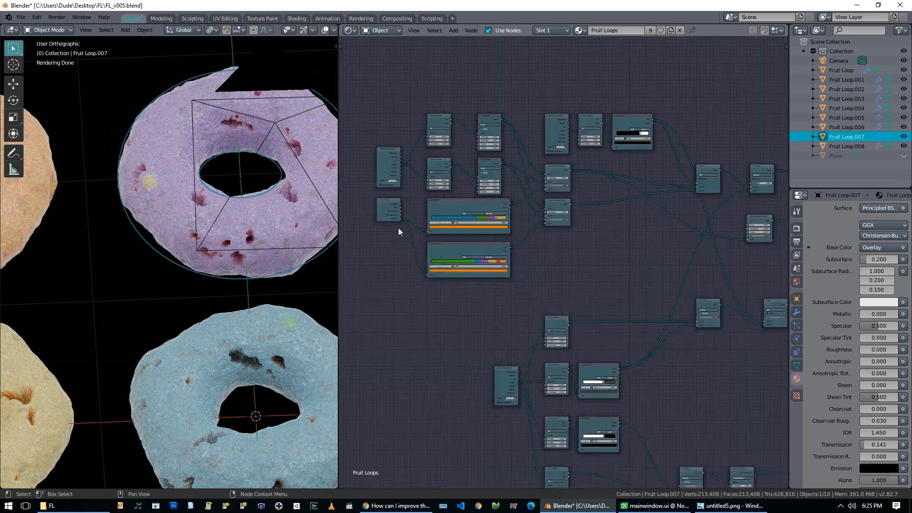
{"action": "middle_click_drag", "start_coordinate": [391, 269], "coordinate": [511, 360]}
{"action": "scroll", "coordinate": [499, 333], "scroll_direction": "up", "scroll_amount": 9}
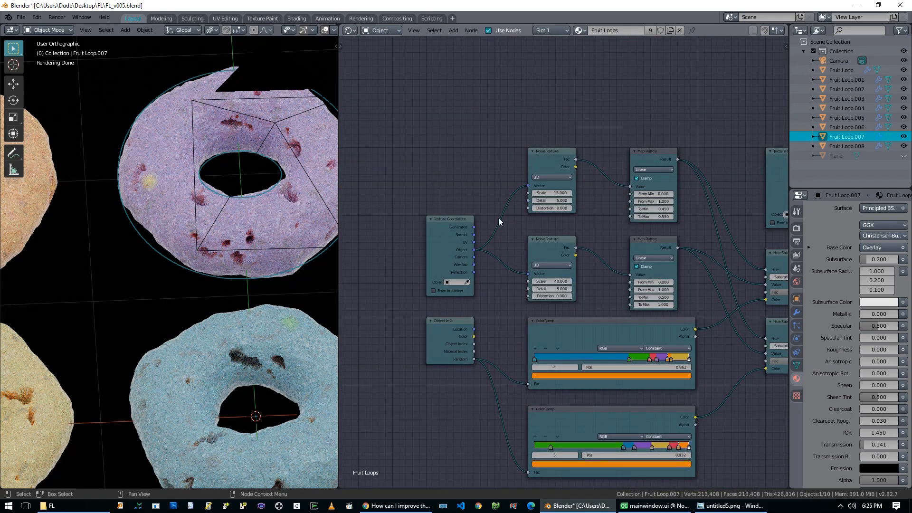
{"action": "scroll", "coordinate": [541, 168], "scroll_direction": "down", "scroll_amount": 5}
{"action": "middle_click_drag", "start_coordinate": [602, 106], "coordinate": [428, 85]}
{"action": "scroll", "coordinate": [570, 151], "scroll_direction": "up", "scroll_amount": 3}
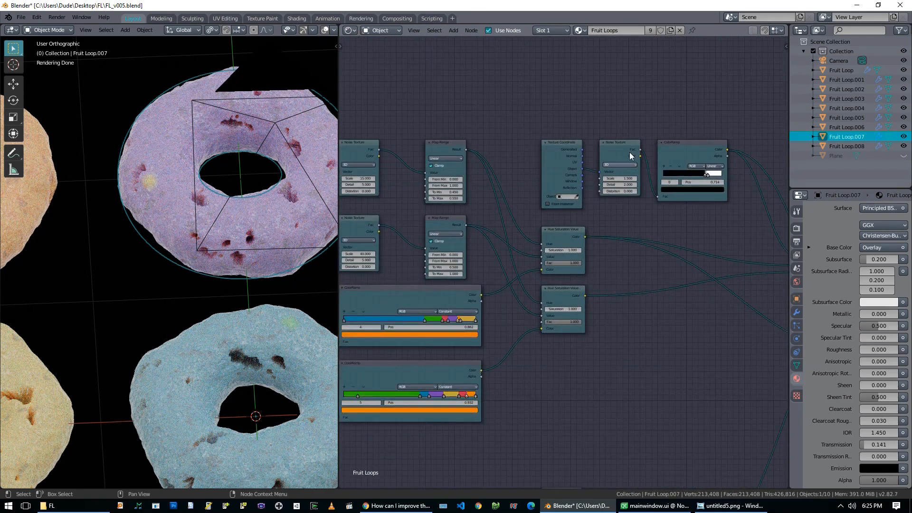
{"action": "scroll", "coordinate": [560, 403], "scroll_direction": "down", "scroll_amount": 2}
{"action": "middle_click_drag", "start_coordinate": [560, 403], "coordinate": [544, 249]}
{"action": "scroll", "coordinate": [491, 281], "scroll_direction": "up", "scroll_amount": 3}
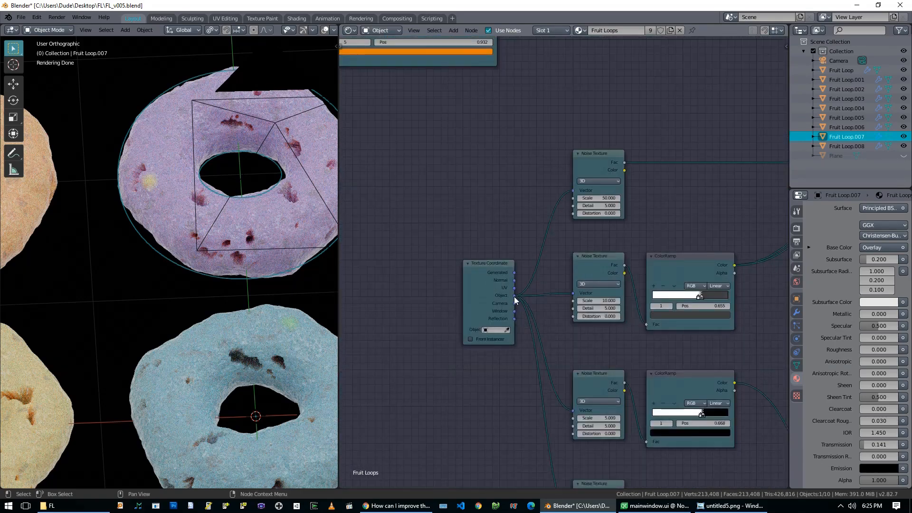
{"action": "scroll", "coordinate": [563, 275], "scroll_direction": "down", "scroll_amount": 5}
Preview the Noise Texture below the lower Principled BSDF and the ColorRamp that turns it into the icing mask
{"action": "middle_click_drag", "start_coordinate": [705, 278], "coordinate": [470, 287]}
{"action": "middle_click_drag", "start_coordinate": [708, 318], "coordinate": [461, 327]}
{"action": "middle_click_drag", "start_coordinate": [534, 370], "coordinate": [609, 357]}
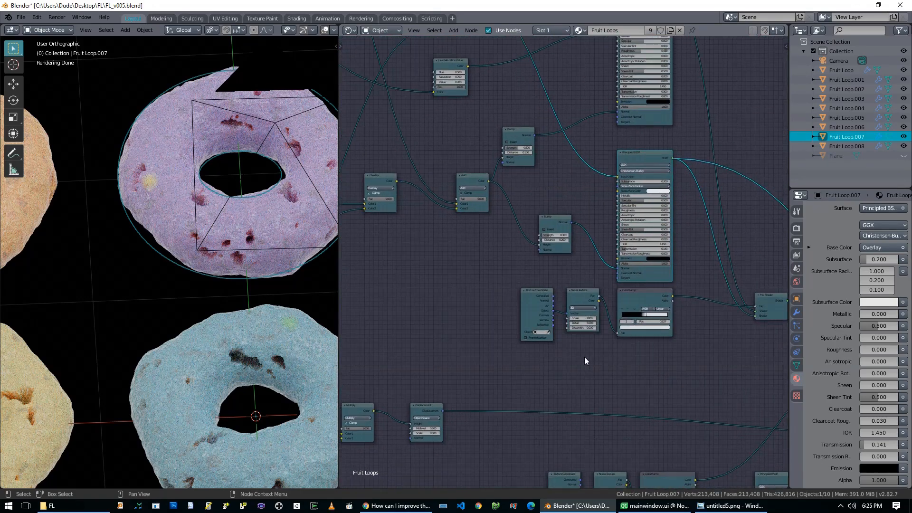
{"action": "scroll", "coordinate": [540, 327], "scroll_direction": "up", "scroll_amount": 2}
{"action": "left_click", "coordinate": [588, 312], "text": "ctrl+shift"}
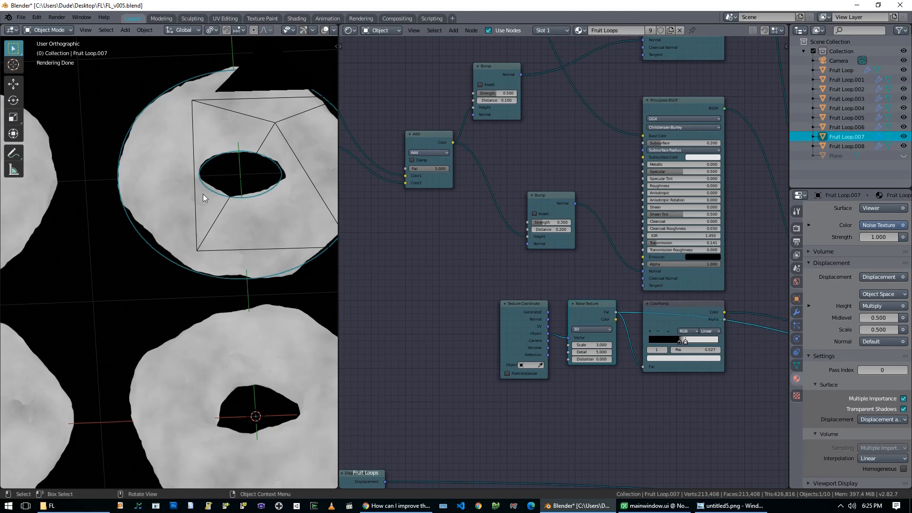
{"action": "middle_click_drag", "start_coordinate": [590, 325], "coordinate": [474, 305]}
{"action": "left_click", "coordinate": [546, 299], "text": "ctrl+shift"}
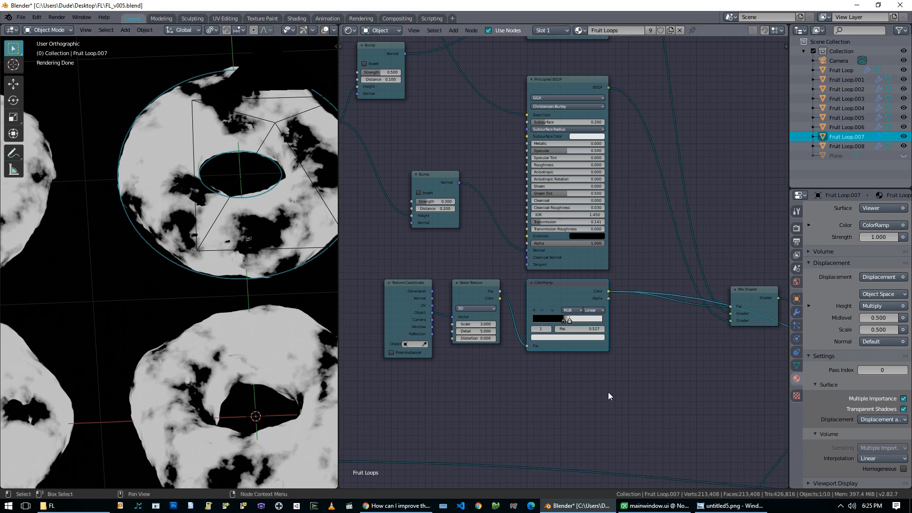
Preview the Mix Shader combining both Principled BSDFs and compare it with the ColorRamp mask
{"action": "middle_click_drag", "start_coordinate": [608, 392], "coordinate": [459, 391]}
{"action": "left_click", "coordinate": [604, 294]}
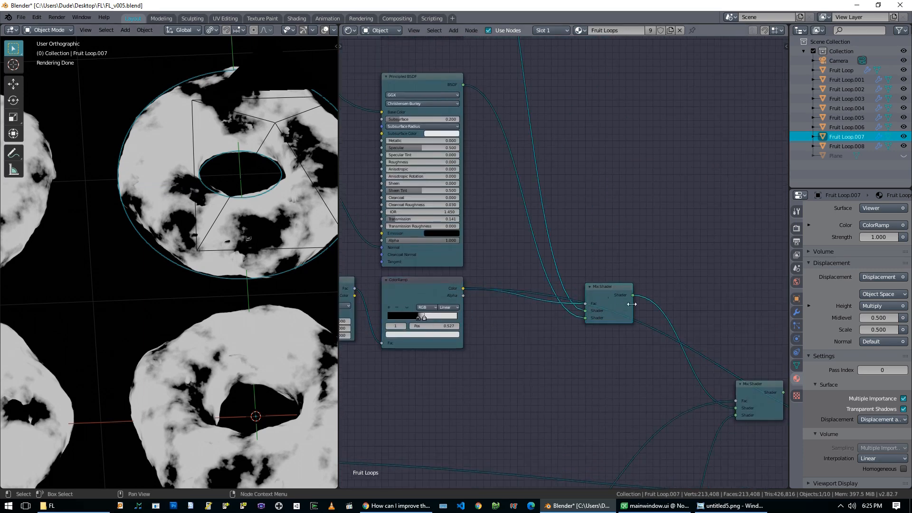
{"action": "left_click", "coordinate": [610, 293], "text": "ctrl+shift"}
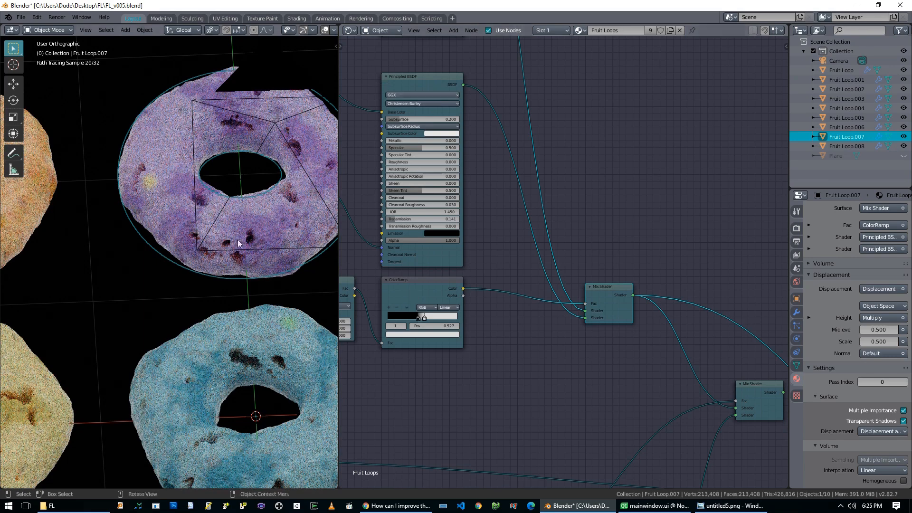
{"action": "left_click", "coordinate": [417, 290], "text": "ctrl+shift"}
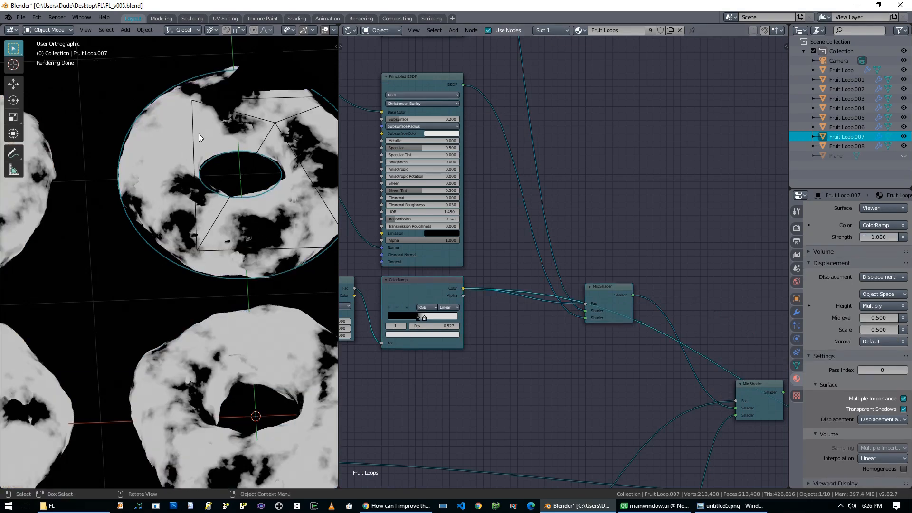
Preview the upper and lower Principled BSDFs and the ColorRamp mask in turn, finishing on the Mix Shader that blends them
{"action": "middle_click_drag", "start_coordinate": [506, 186], "coordinate": [579, 328]}
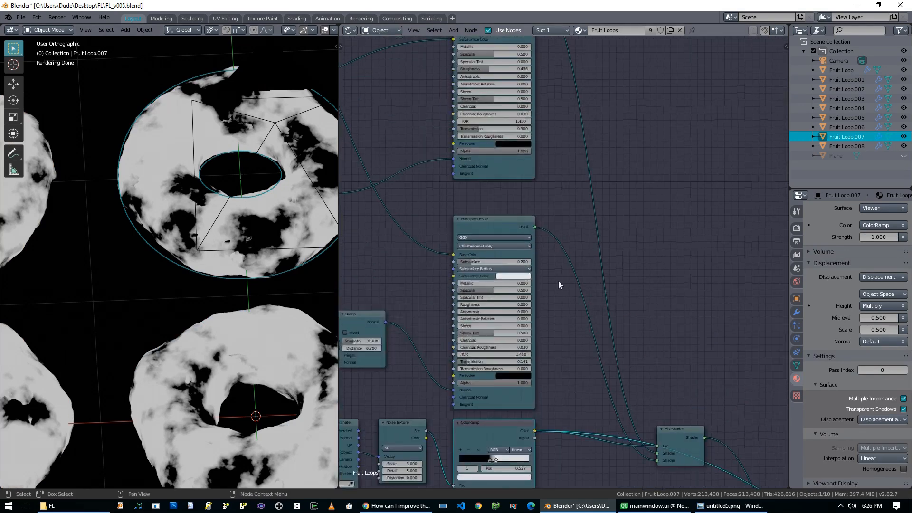
{"action": "left_click", "coordinate": [516, 166], "text": "ctrl+shift"}
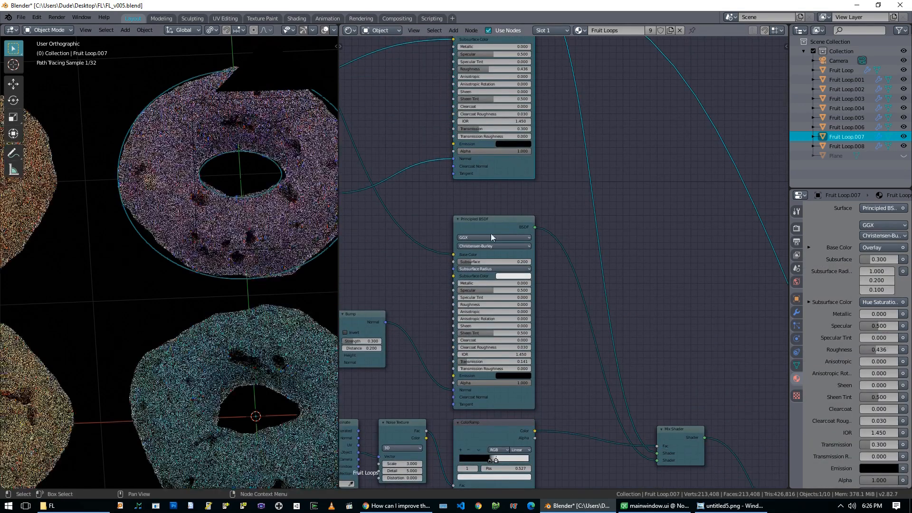
{"action": "left_click", "coordinate": [495, 227], "text": "ctrl+shift"}
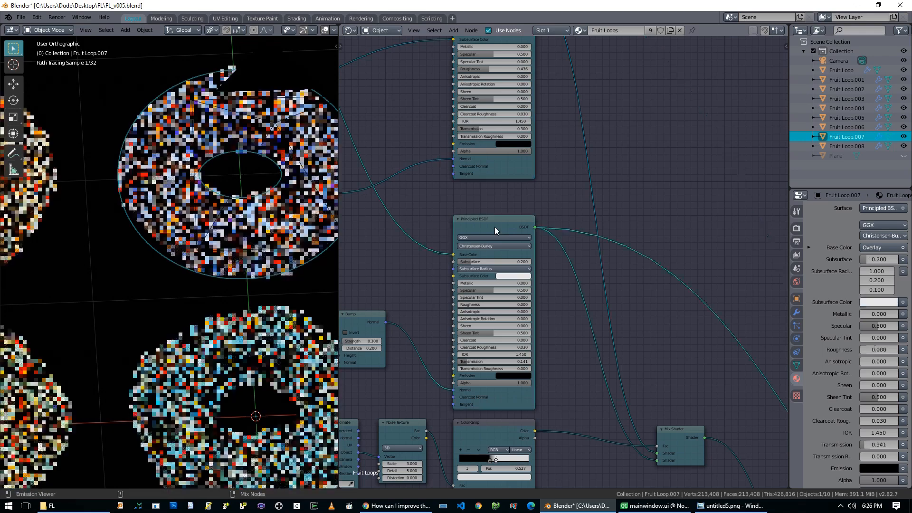
{"action": "middle_click_drag", "start_coordinate": [675, 373], "coordinate": [603, 242]}
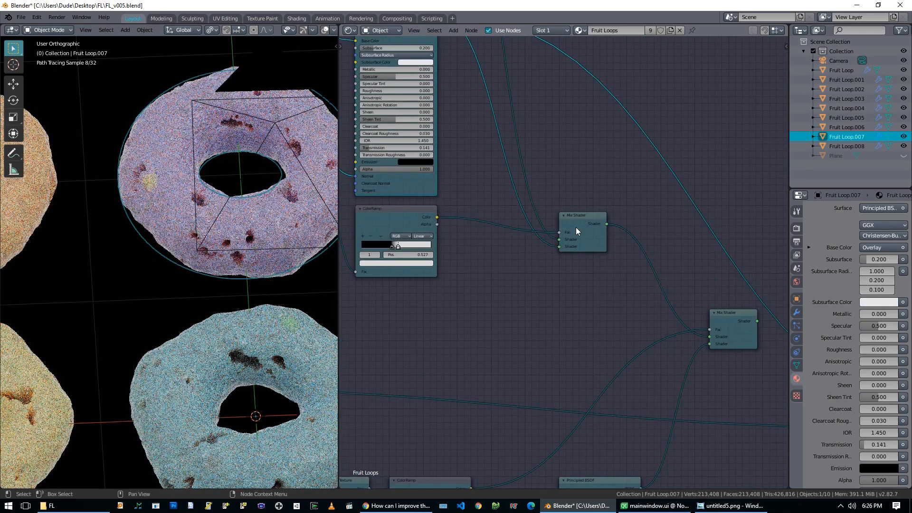
{"action": "left_click", "coordinate": [392, 218], "text": "ctrl+shift"}
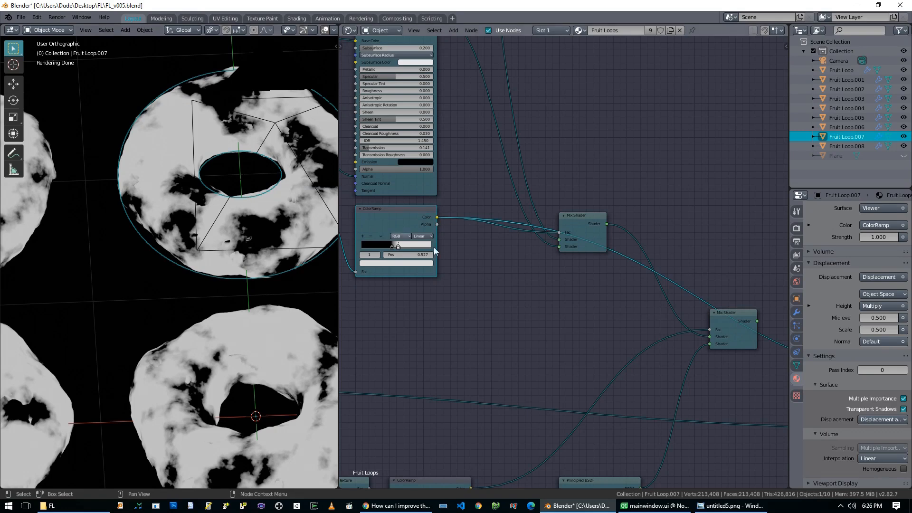
{"action": "left_click", "coordinate": [587, 224], "text": "ctrl+shift"}
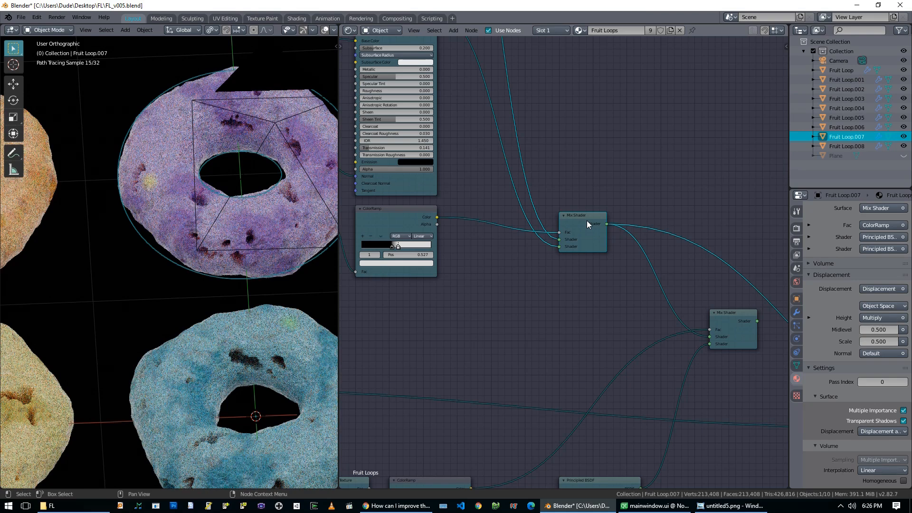
Box-select the colour node group and the noise nodes that feed the bump to point them out in the tree
{"action": "scroll", "coordinate": [469, 274], "scroll_direction": "down", "scroll_amount": 3}
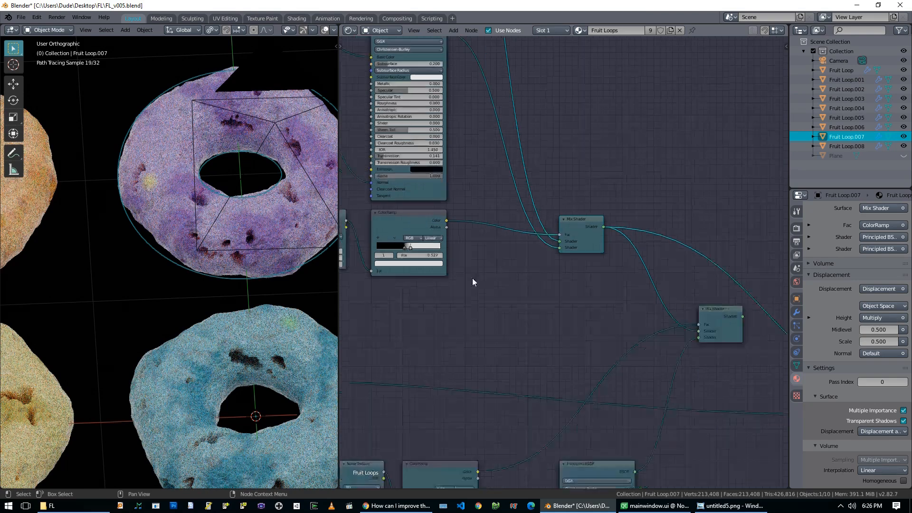
{"action": "scroll", "coordinate": [495, 320], "scroll_direction": "down", "scroll_amount": 4}
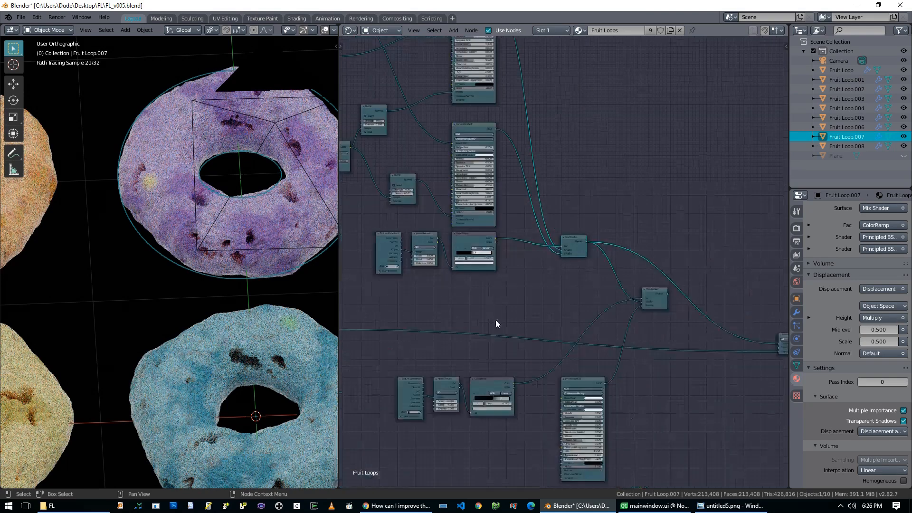
{"action": "middle_click_drag", "start_coordinate": [535, 375], "coordinate": [614, 405]}
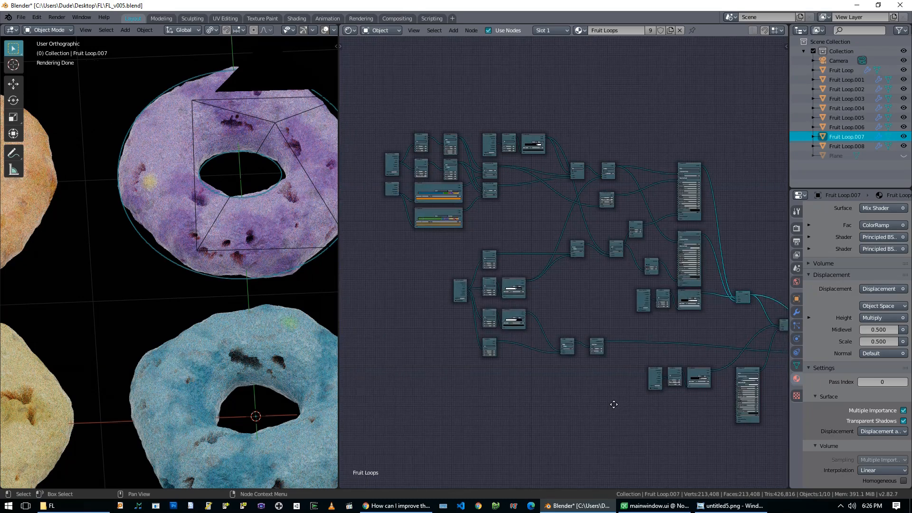
{"action": "key", "text": "b"}
{"action": "left_click_drag", "start_coordinate": [371, 103], "coordinate": [544, 237]}
{"action": "key", "text": "b"}
{"action": "left_click_drag", "start_coordinate": [418, 245], "coordinate": [540, 295]}
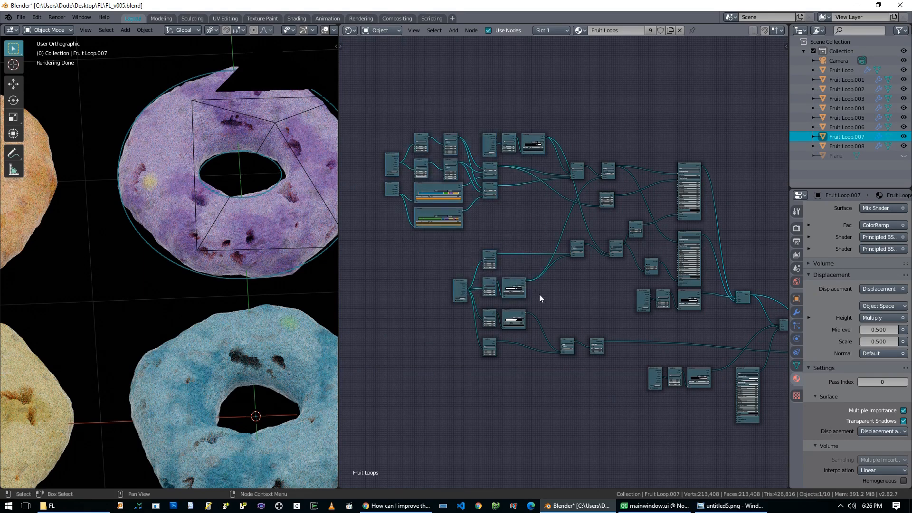
Isolate the displacement branch in the selection, including its Noise Textures, ColorRamp, Multiply and Displacement nodes
{"action": "key", "text": "b"}
{"action": "left_click_drag", "start_coordinate": [453, 316], "coordinate": [526, 368]}
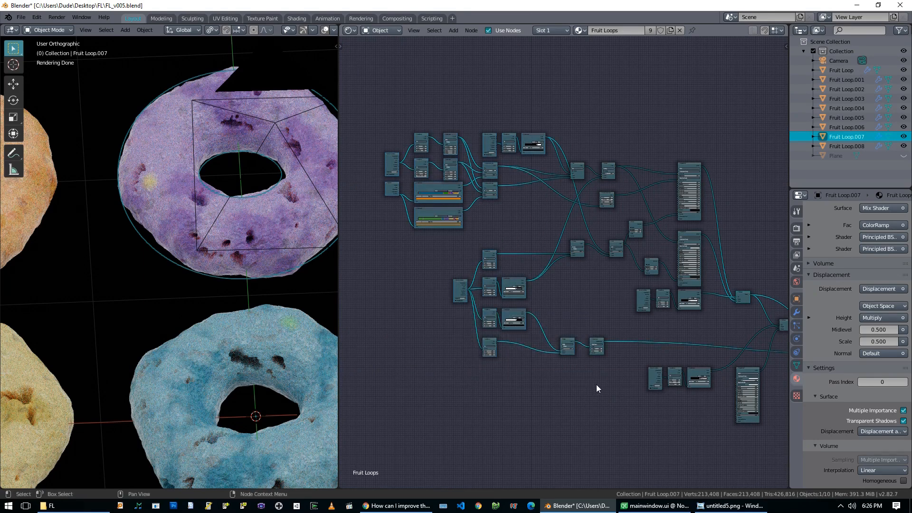
{"action": "key", "text": "b"}
{"action": "left_click_drag", "start_coordinate": [458, 315], "coordinate": [610, 375]}
{"action": "key", "text": "alt+a"}
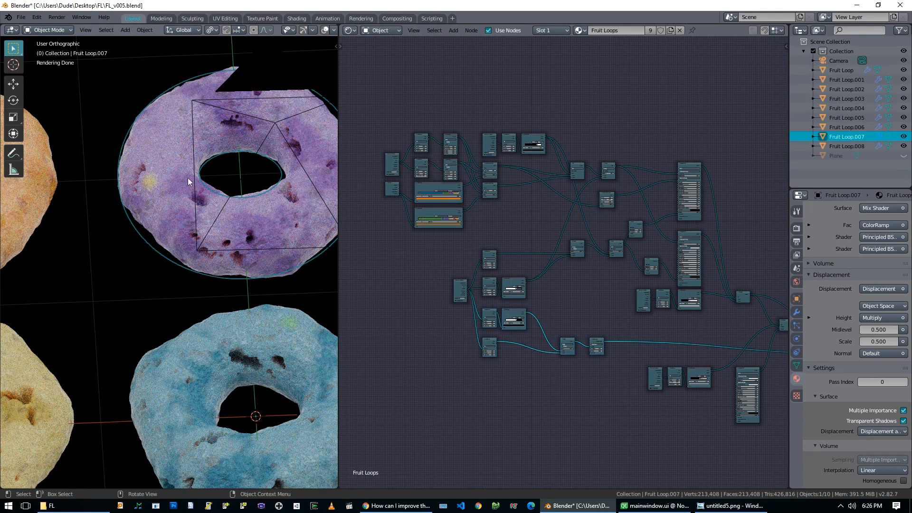
Highlight the bump noise nodes, and select the upper and lower Principled BSDFs to trace the Bump nodes feeding each
{"action": "middle_click_drag", "start_coordinate": [549, 403], "coordinate": [474, 374]}
{"action": "key", "text": "alt+a"}
{"action": "left_click_drag", "start_coordinate": [373, 236], "coordinate": [409, 268]}
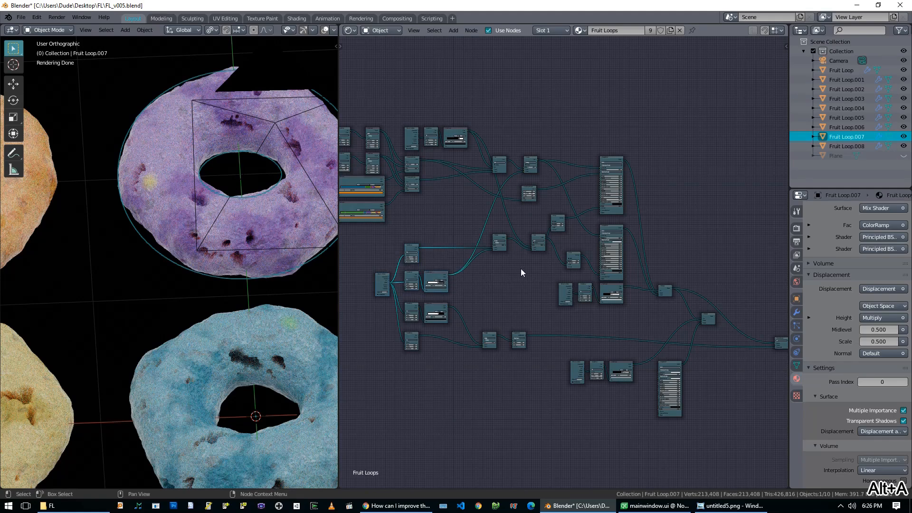
{"action": "scroll", "coordinate": [521, 272], "scroll_direction": "up", "scroll_amount": 7}
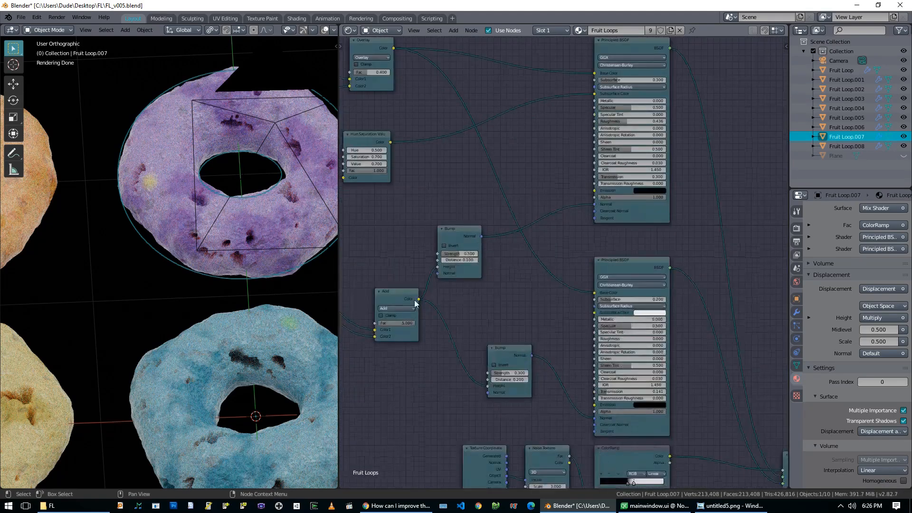
{"action": "left_click", "coordinate": [631, 45]}
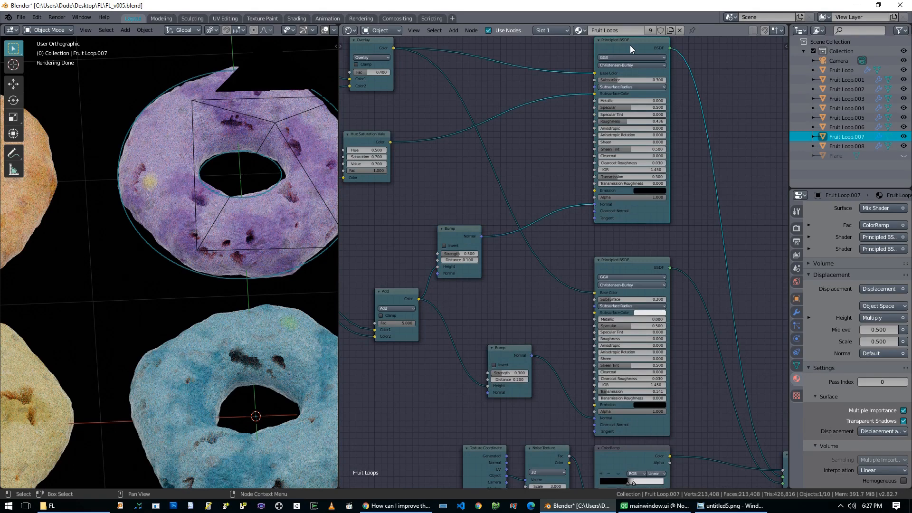
{"action": "left_click", "coordinate": [626, 267]}
Move the lower Principled BSDF's Bump node directly beneath the upper Bump node, aligned beside the Add node
{"action": "middle_click_drag", "start_coordinate": [519, 308], "coordinate": [579, 309]}
{"action": "key", "text": "g"}
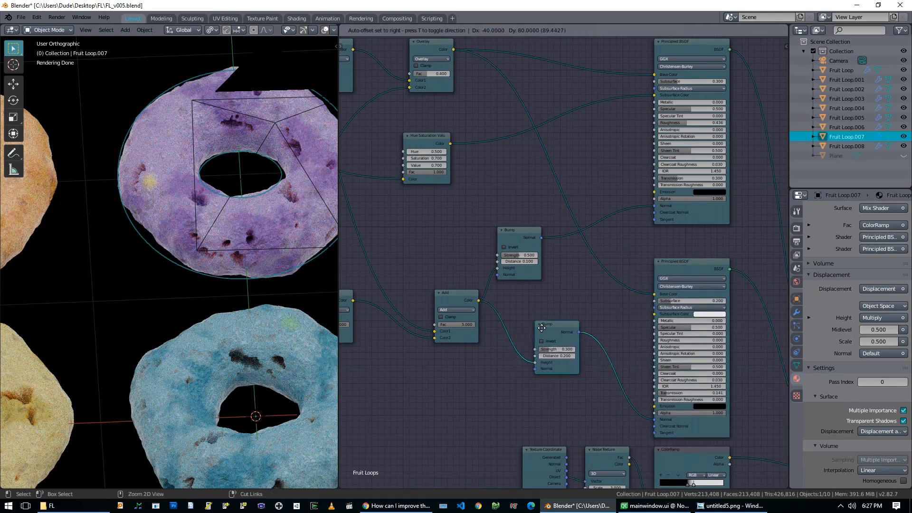
{"action": "left_click", "coordinate": [506, 327]}
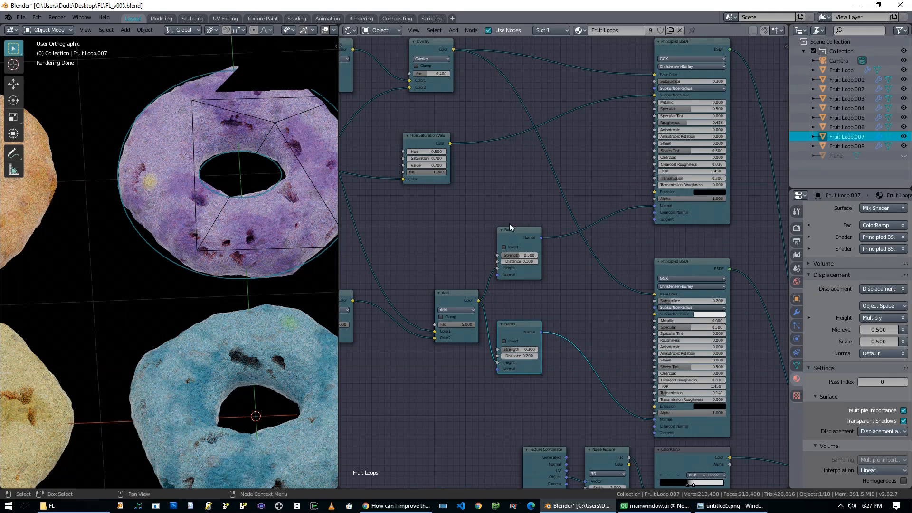
{"action": "scroll", "coordinate": [505, 285], "scroll_direction": "down", "scroll_amount": 3}
{"action": "middle_click_drag", "start_coordinate": [605, 330], "coordinate": [694, 264]}
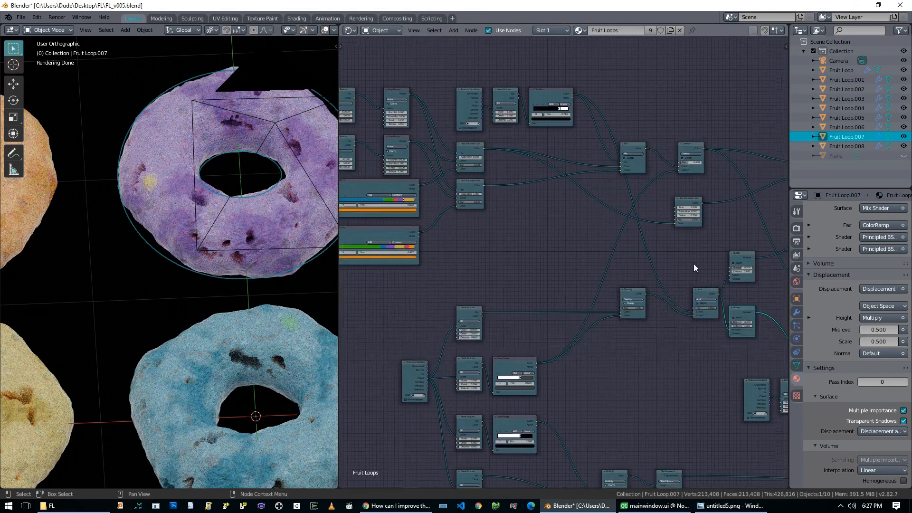
Preview the ColorRamp that masks the dark specks, followed by the Overlay colour mix that feeds the Principled BSDFs
{"action": "left_click", "coordinate": [515, 361], "text": "ctrl+shift"}
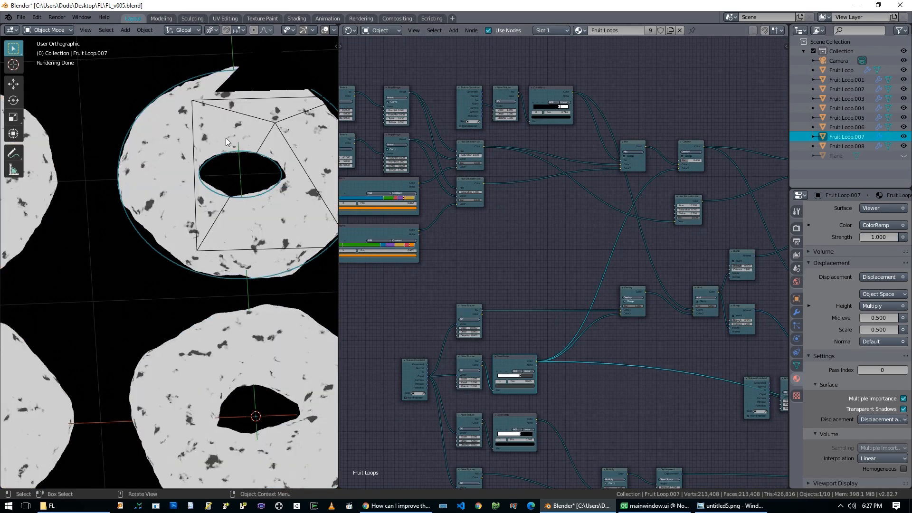
{"action": "middle_click_drag", "start_coordinate": [531, 272], "coordinate": [490, 315]}
{"action": "scroll", "coordinate": [490, 318], "scroll_direction": "up", "scroll_amount": 1}
{"action": "left_click", "coordinate": [622, 207], "text": "ctrl+shift"}
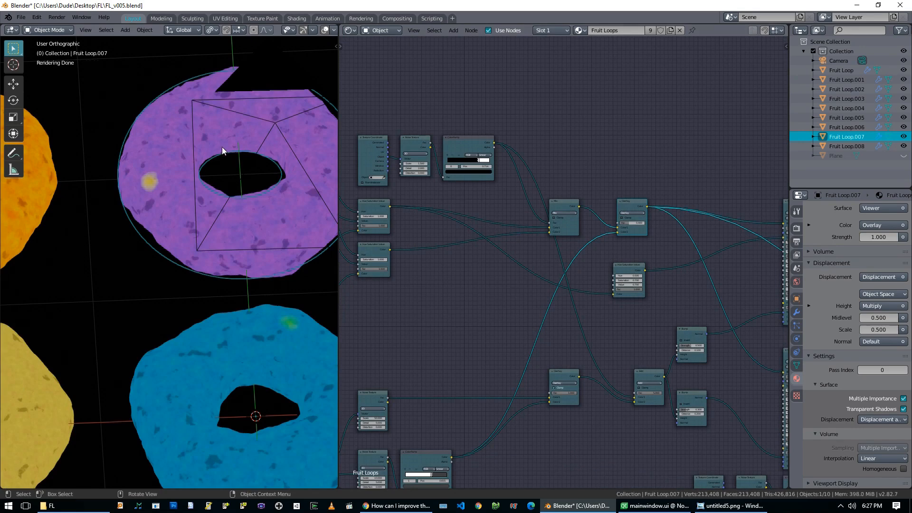
{"action": "middle_click_drag", "start_coordinate": [656, 275], "coordinate": [588, 177]}
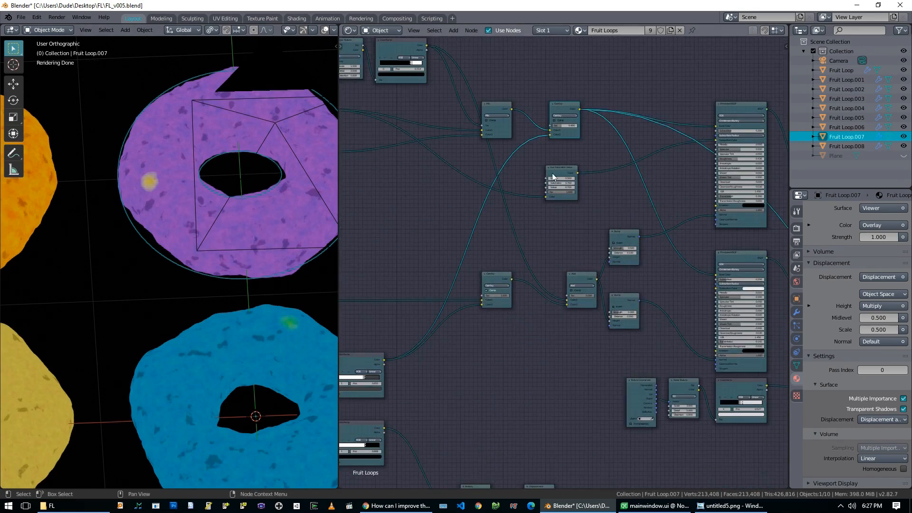
Preview the Mix Shader that blends the upper and lower Principled BSDFs
{"action": "scroll", "coordinate": [552, 173], "scroll_direction": "down", "scroll_amount": 5}
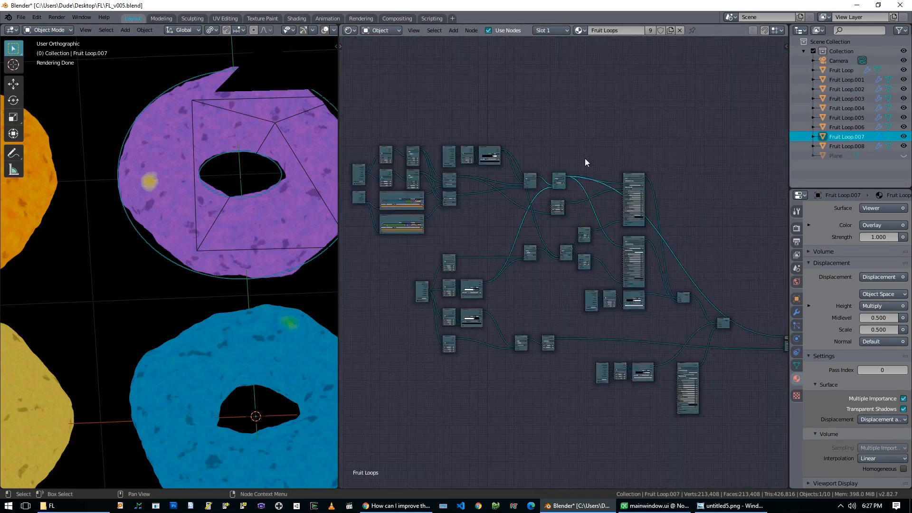
{"action": "scroll", "coordinate": [540, 384], "scroll_direction": "up", "scroll_amount": 4}
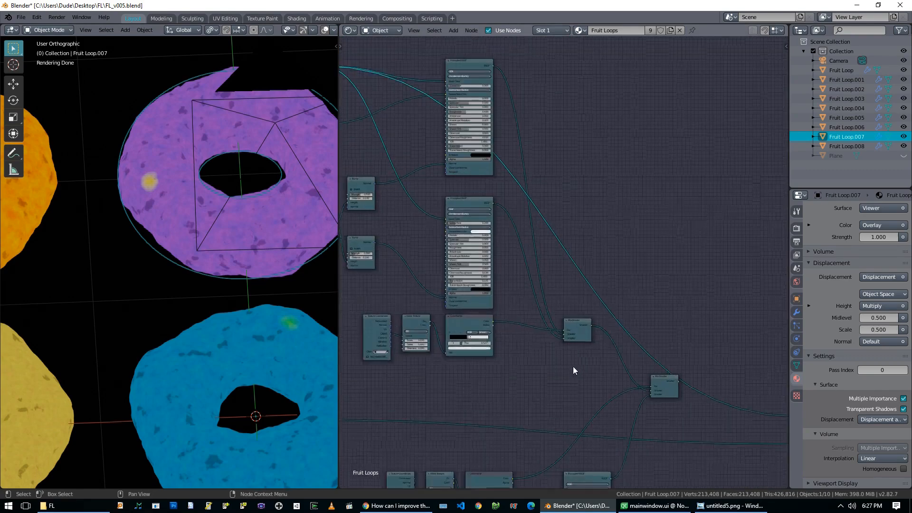
{"action": "left_click", "coordinate": [587, 352], "text": "ctrl+shift"}
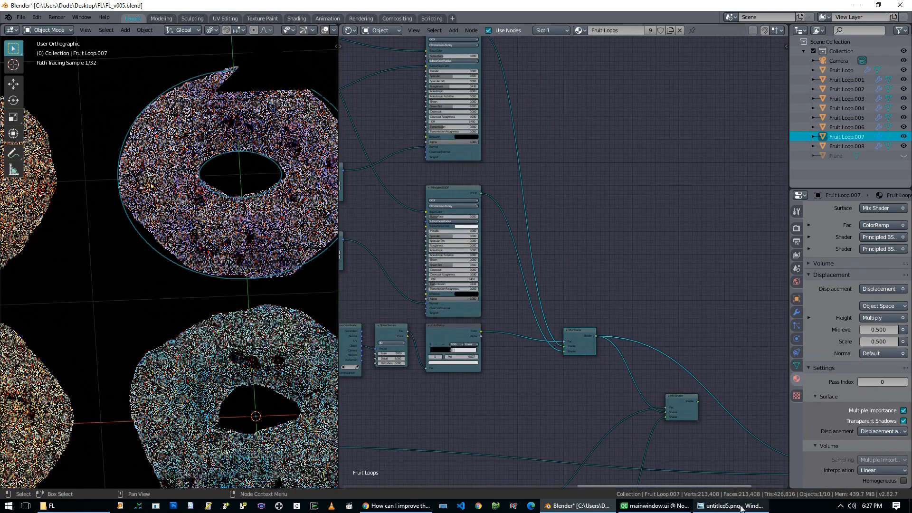
Switch to Windows Photo Viewer and compare the renders untitled5.png, untitled4.png and untitled3.png, ending on untitled4.png
{"action": "left_click", "coordinate": [732, 506]}
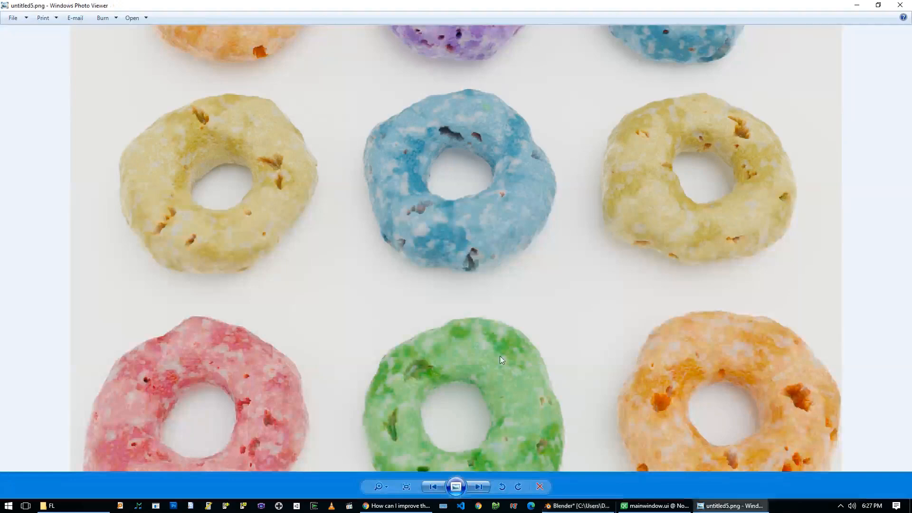
{"action": "key", "text": "Left"}
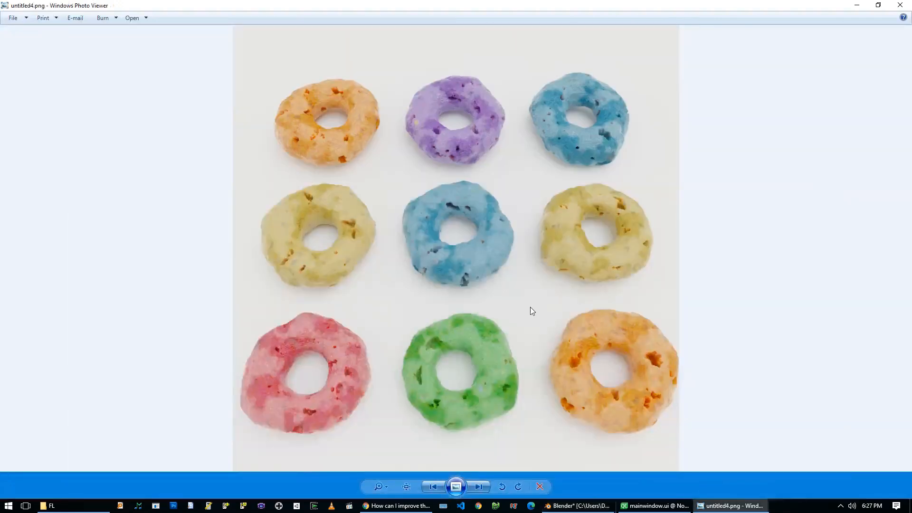
{"action": "key", "text": "Left"}
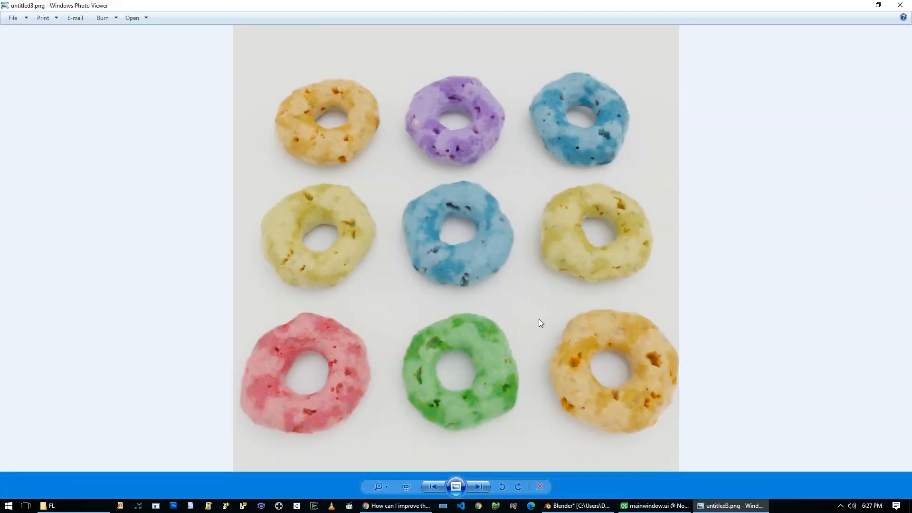
{"action": "key", "text": "Right"}
Switch to the Reddit thread in Chrome and expand the Nodes image in the results comment to examine the node tree
{"action": "left_click", "coordinate": [403, 511]}
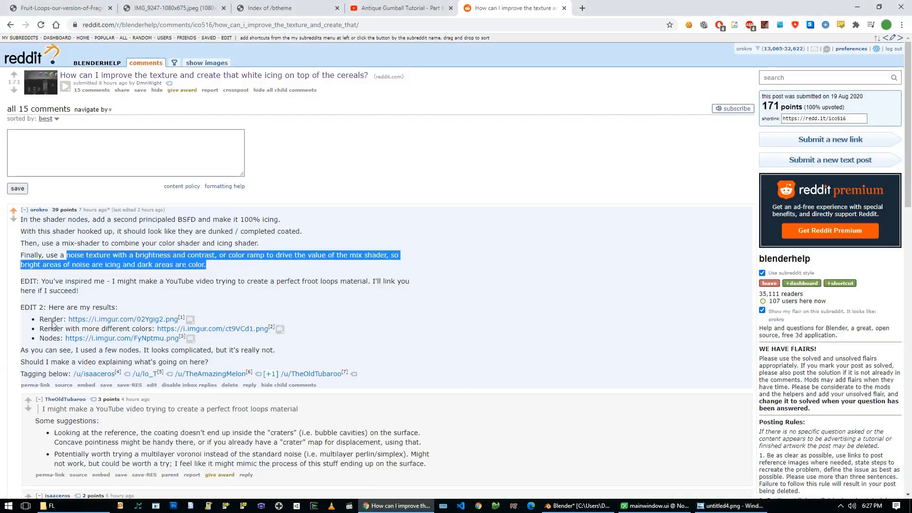
{"action": "scroll", "coordinate": [156, 267], "scroll_direction": "down", "scroll_amount": 1}
{"action": "scroll", "coordinate": [156, 268], "scroll_direction": "down", "scroll_amount": 1}
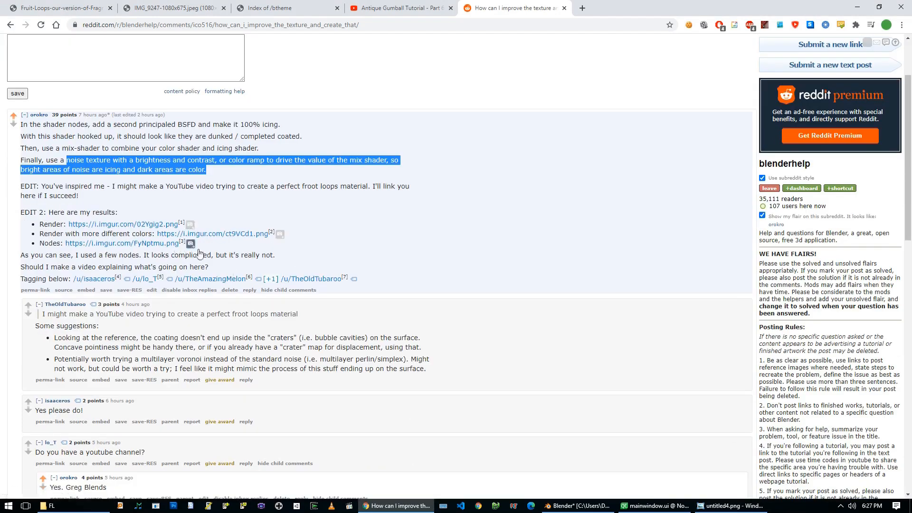
{"action": "left_click", "coordinate": [191, 244]}
{"action": "scroll", "coordinate": [572, 369], "scroll_direction": "down", "scroll_amount": 5}
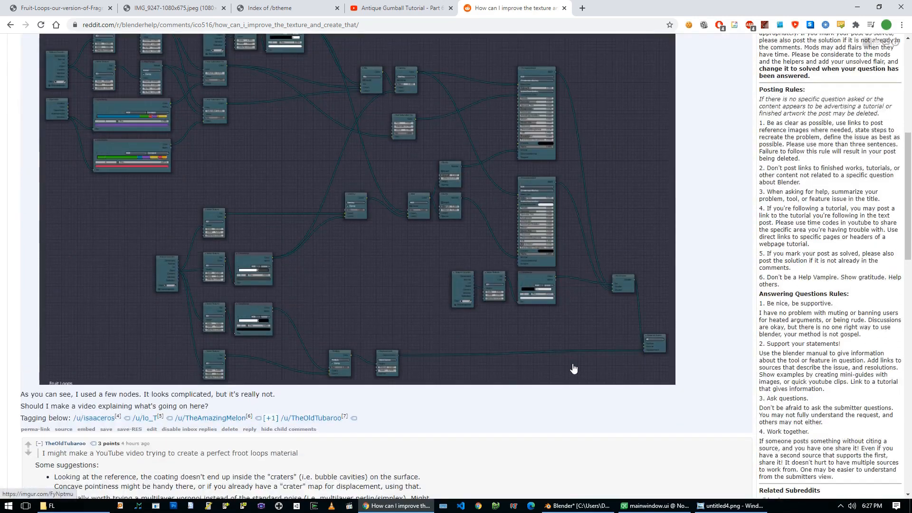
{"action": "scroll", "coordinate": [422, 230], "scroll_direction": "up", "scroll_amount": 2}
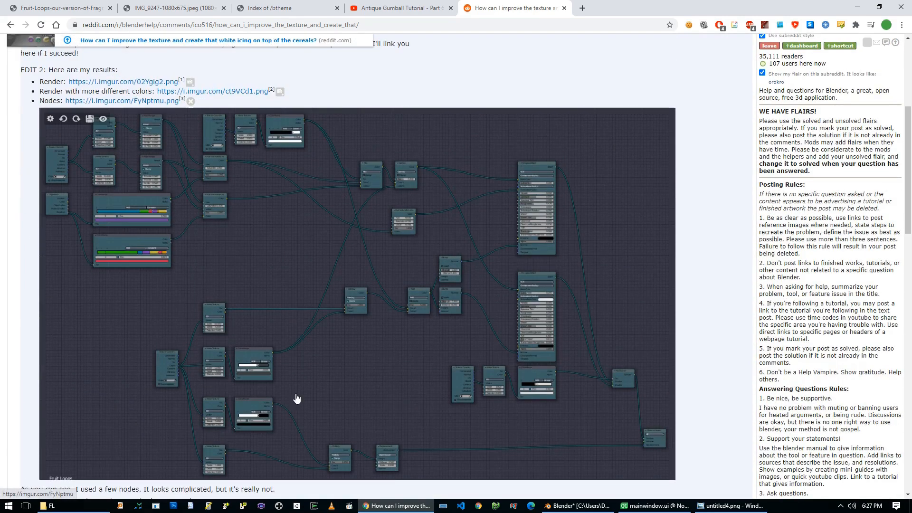
{"action": "scroll", "coordinate": [531, 380], "scroll_direction": "down", "scroll_amount": 2}
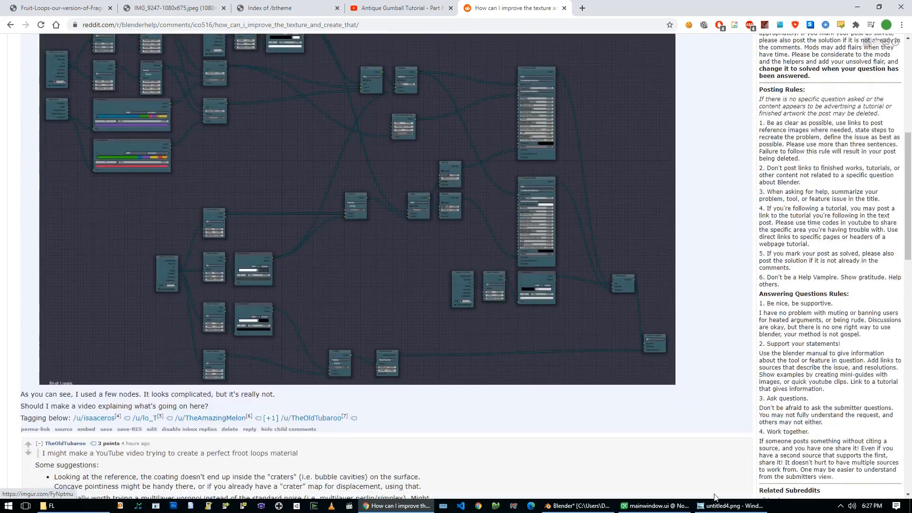
Find the reply suggesting another mix shader for white spots, then expand and enlarge the render linked beneath it
{"action": "scroll", "coordinate": [157, 293], "scroll_direction": "down", "scroll_amount": 9}
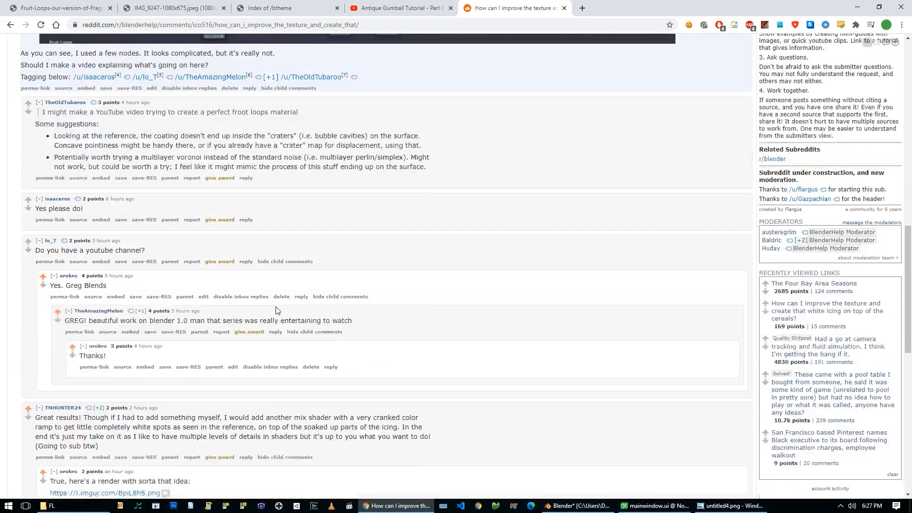
{"action": "scroll", "coordinate": [156, 293], "scroll_direction": "down", "scroll_amount": 3}
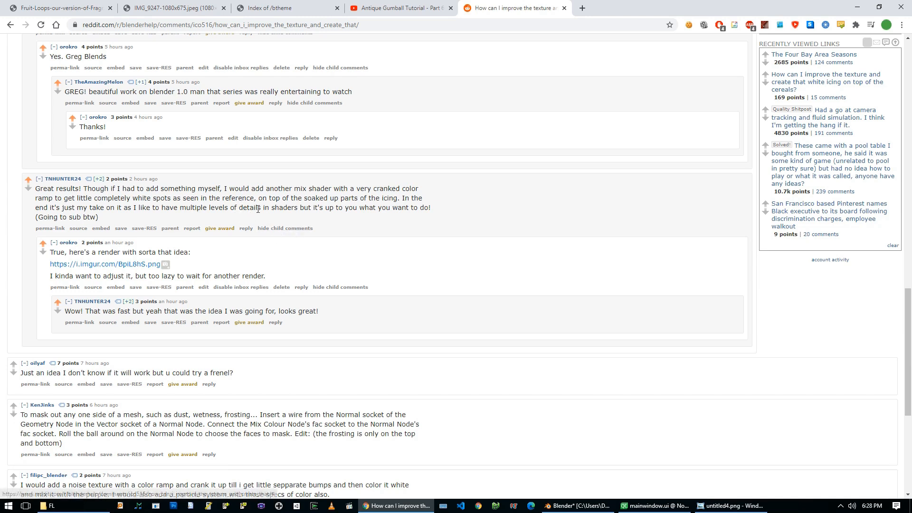
{"action": "left_click", "coordinate": [165, 264]}
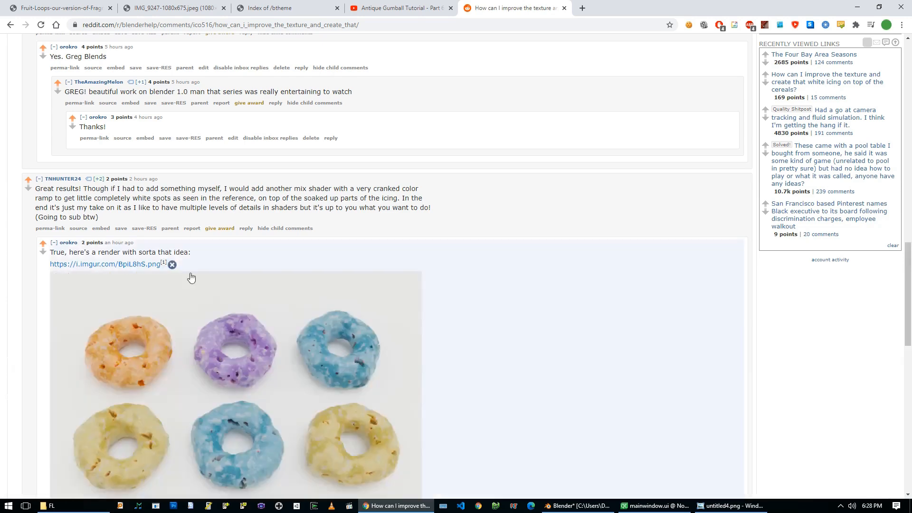
{"action": "scroll", "coordinate": [420, 302], "scroll_direction": "down", "scroll_amount": 5}
{"action": "left_click_drag", "start_coordinate": [325, 270], "coordinate": [403, 292]}
{"action": "scroll", "coordinate": [409, 314], "scroll_direction": "down", "scroll_amount": 5}
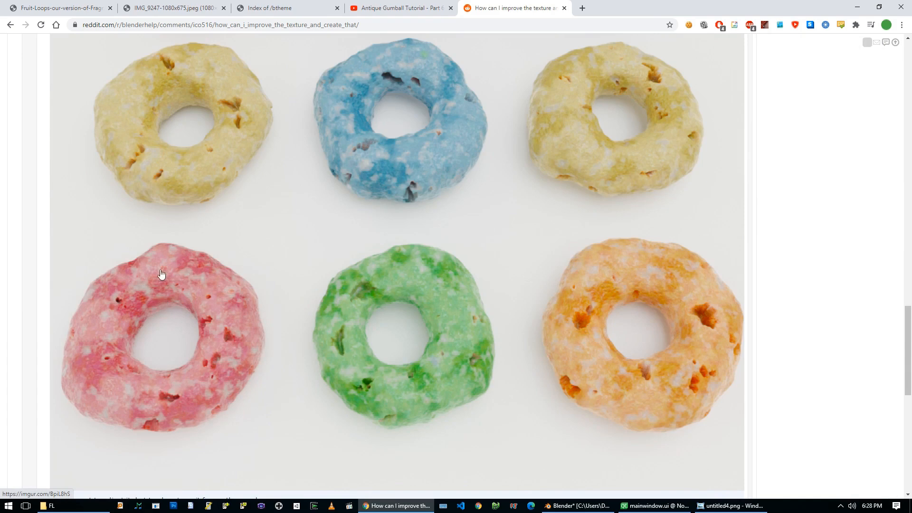
{"action": "scroll", "coordinate": [478, 354], "scroll_direction": "up", "scroll_amount": 3}
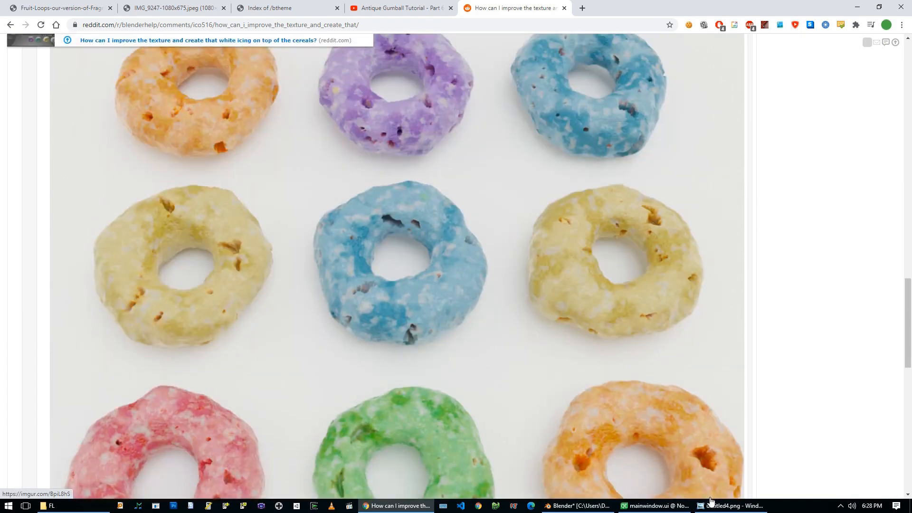
Switch back to Blender and select the two chained Mix Shader nodes to point out the added white-spot layer
{"action": "left_click", "coordinate": [573, 508]}
{"action": "middle_click_drag", "start_coordinate": [545, 421], "coordinate": [587, 293]}
{"action": "scroll", "coordinate": [588, 295], "scroll_direction": "down", "scroll_amount": 5}
{"action": "middle_click_drag", "start_coordinate": [701, 375], "coordinate": [599, 360]}
{"action": "scroll", "coordinate": [599, 361], "scroll_direction": "up", "scroll_amount": 3}
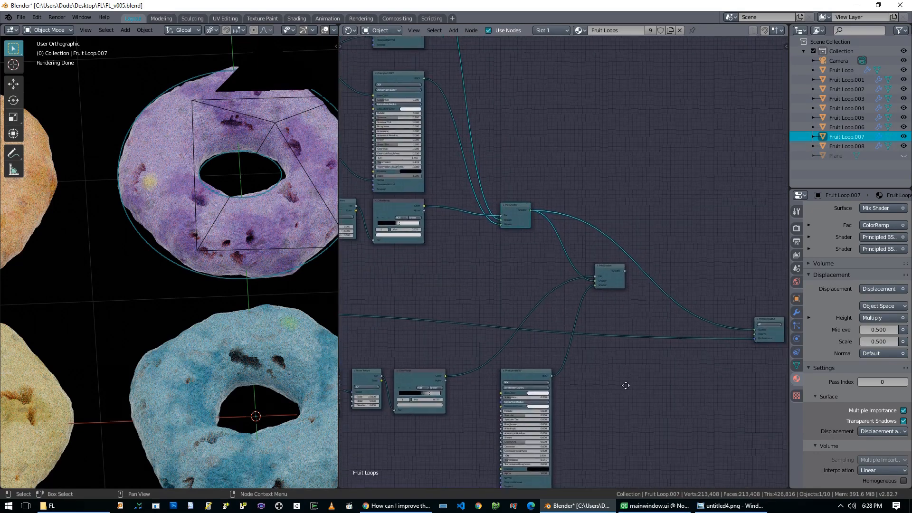
{"action": "left_click", "coordinate": [618, 270]}
{"action": "left_click", "coordinate": [507, 209]}
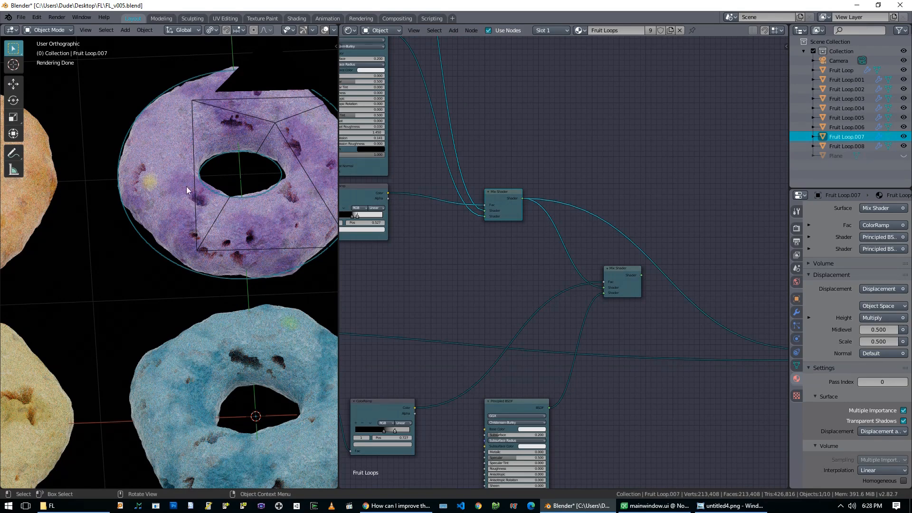
Preview the scale 10 Noise Texture and its ColorRamp, which drive the factor of the second Mix Shader
{"action": "middle_click_drag", "start_coordinate": [387, 324], "coordinate": [549, 229]}
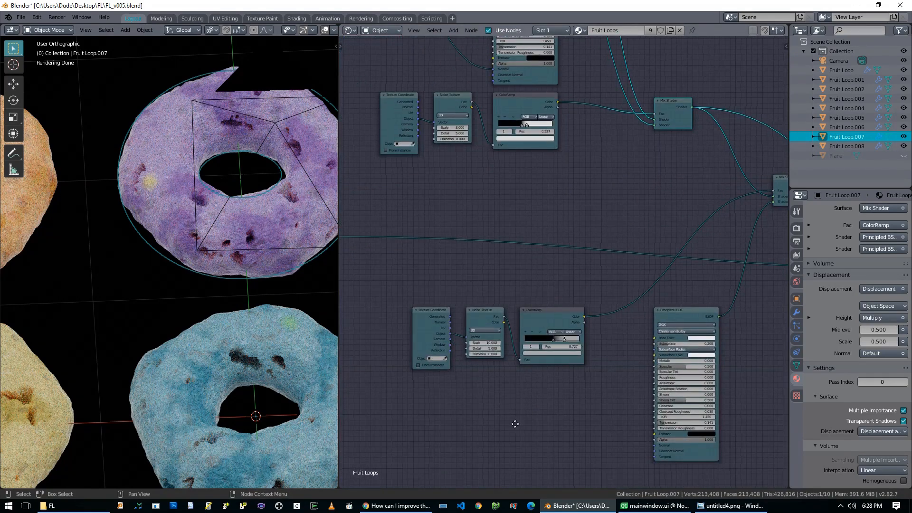
{"action": "left_click", "coordinate": [413, 314]}
{"action": "left_click", "coordinate": [469, 312]}
{"action": "left_click", "coordinate": [469, 312], "text": "ctrl+shift"}
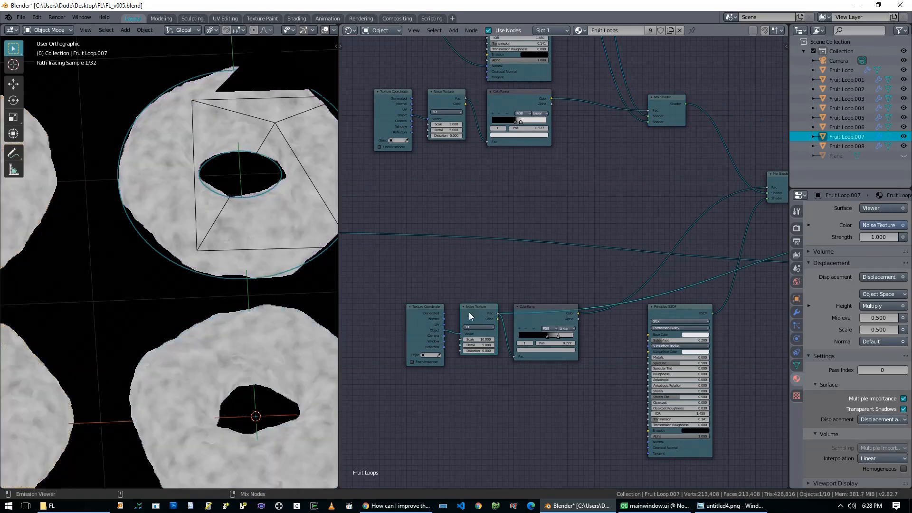
{"action": "left_click", "coordinate": [549, 317], "text": "ctrl+shift"}
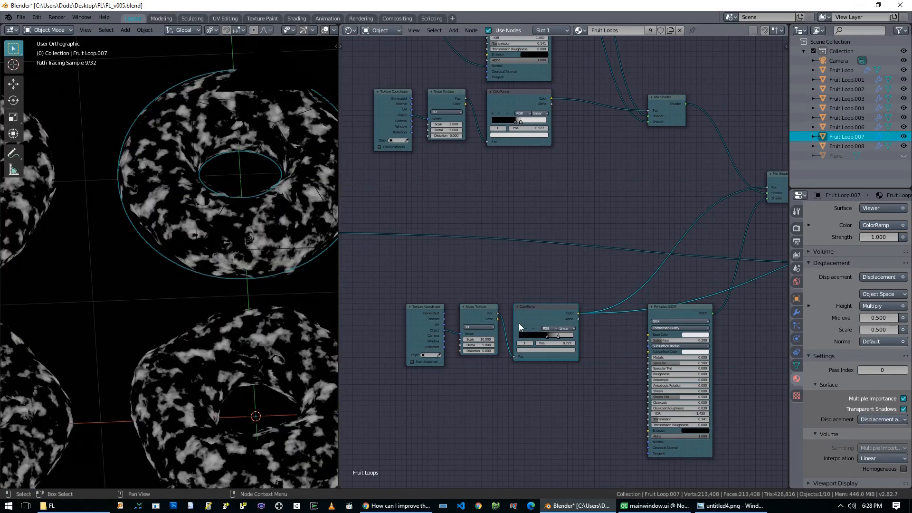
{"action": "mouse_move", "coordinate": [607, 224]}
{"action": "middle_mouse_down"}
{"action": "mouse_move", "coordinate": [513, 222]}
{"action": "mouse_move", "coordinate": [615, 239]}
{"action": "middle_mouse_up"}
{"action": "scroll", "coordinate": [557, 405], "scroll_direction": "up", "scroll_amount": 2}
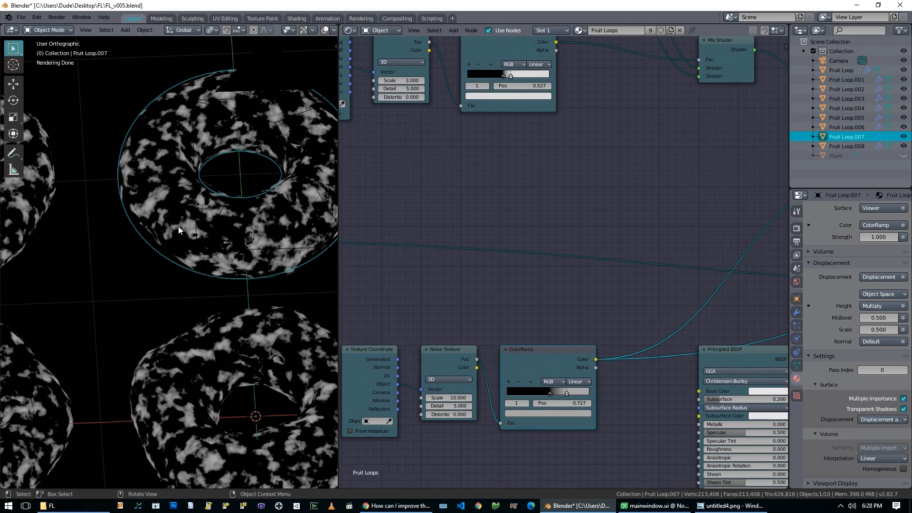
Switch to the Reddit thread in Chrome, expand the post's image gallery and open the cereal reference photo
{"action": "left_click", "coordinate": [397, 506]}
{"action": "scroll", "coordinate": [385, 268], "scroll_direction": "up", "scroll_amount": 6}
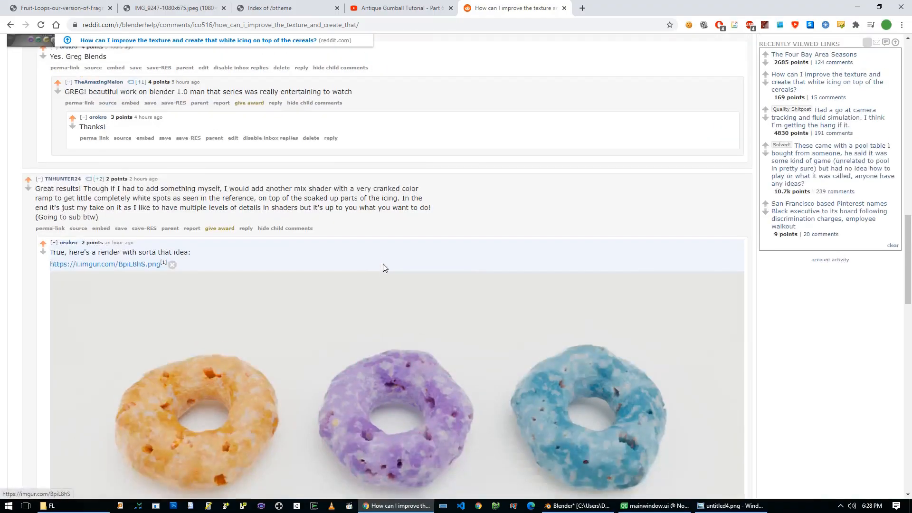
{"action": "scroll", "coordinate": [384, 268], "scroll_direction": "up", "scroll_amount": 15}
{"action": "left_click", "coordinate": [65, 88]}
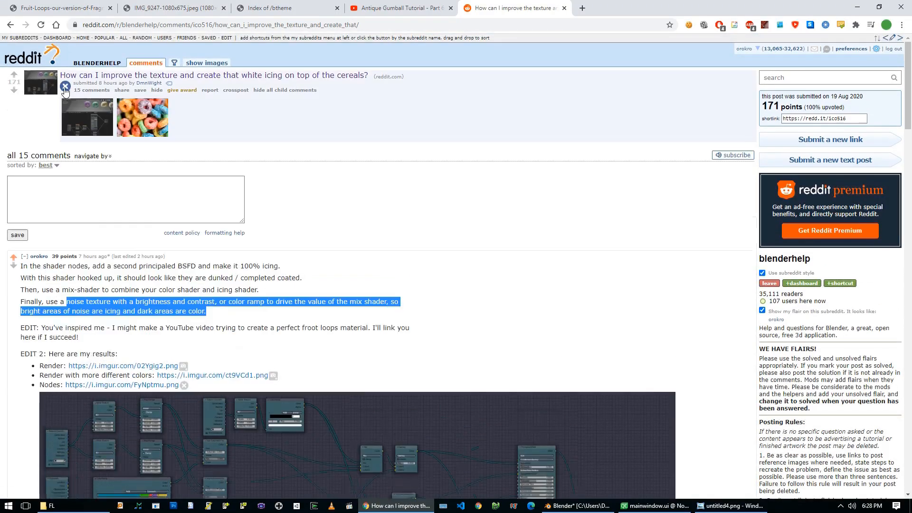
{"action": "left_click", "coordinate": [149, 122]}
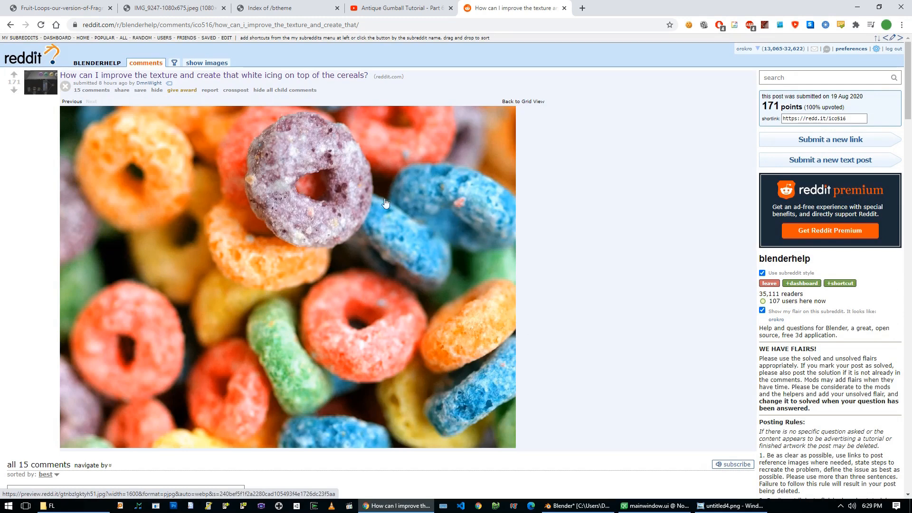
View the cereal-on-spoon photo and the small Fruit Loops photo in the other tabs, and return to the Reddit reference photo
{"action": "left_click", "coordinate": [154, 4]}
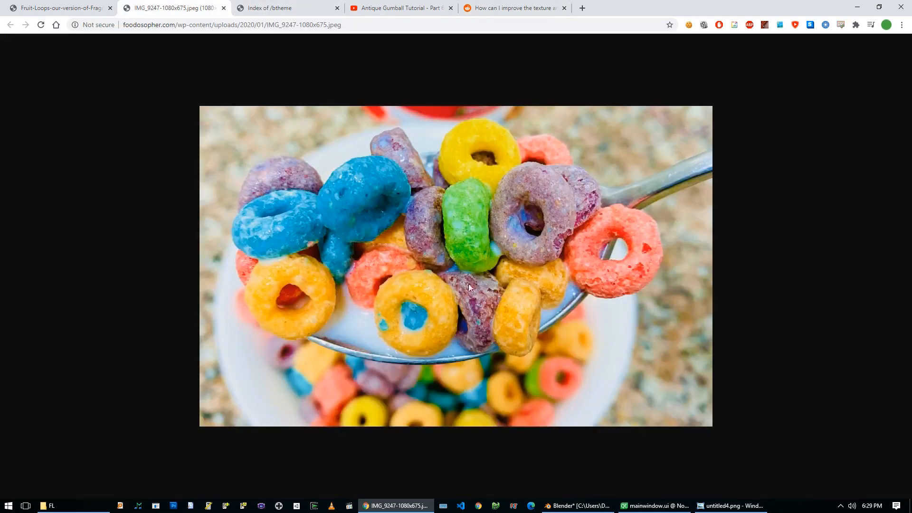
{"action": "left_click", "coordinate": [77, 7]}
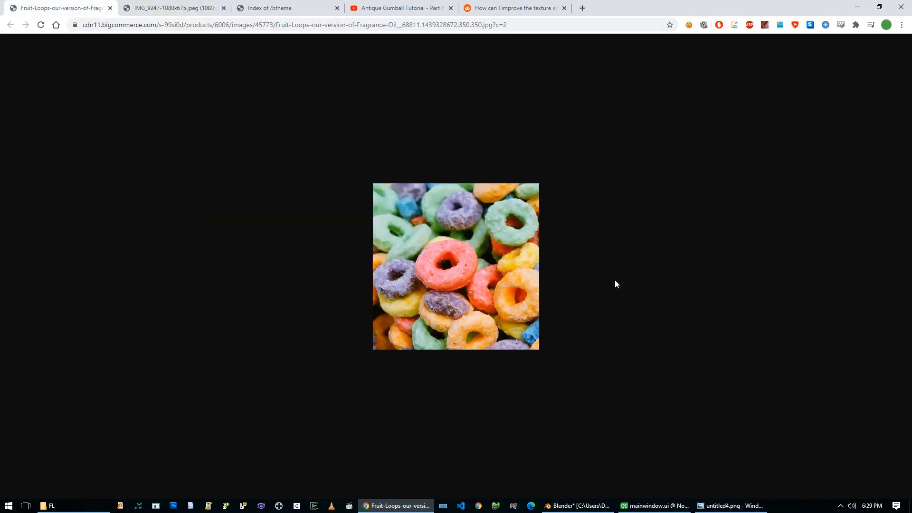
{"action": "left_click", "coordinate": [547, 7]}
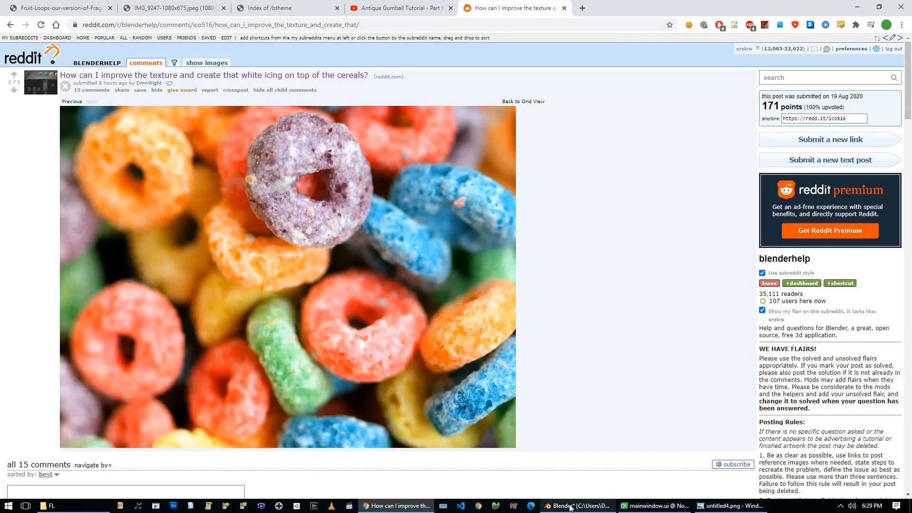
Switch back to Blender and set the black stop of the ColorRamp fed by the scale 10 Noise Texture to position 0.518
{"action": "left_click", "coordinate": [602, 507]}
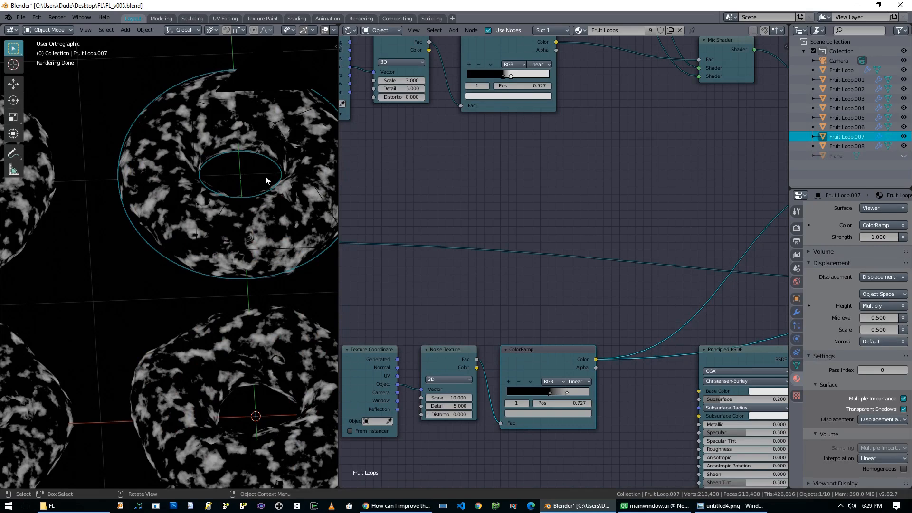
{"action": "middle_click_drag", "start_coordinate": [497, 296], "coordinate": [508, 266]}
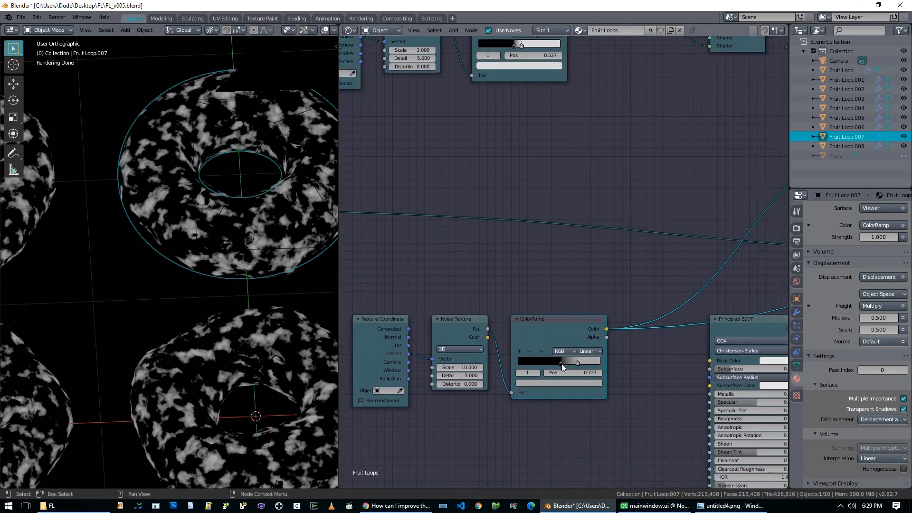
{"action": "mouse_move", "coordinate": [561, 363]}
{"action": "left_mouse_down"}
{"action": "mouse_move", "coordinate": [545, 364]}
{"action": "mouse_move", "coordinate": [573, 364]}
{"action": "mouse_move", "coordinate": [558, 364]}
{"action": "left_mouse_up"}
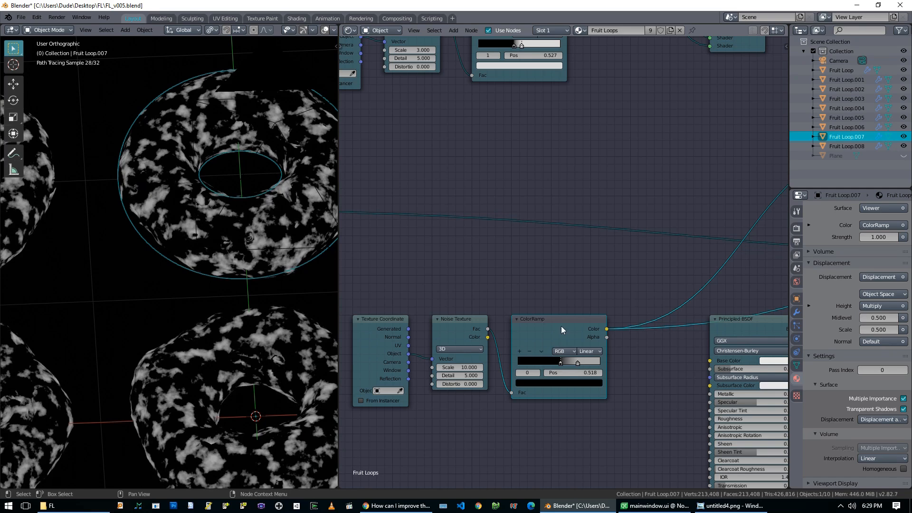
Preview the white Principled BSDF that feeds the second Mix Shader
{"action": "scroll", "coordinate": [598, 271], "scroll_direction": "down", "scroll_amount": 2}
{"action": "middle_click_drag", "start_coordinate": [599, 272], "coordinate": [478, 259]}
{"action": "scroll", "coordinate": [500, 210], "scroll_direction": "down", "scroll_amount": 5}
{"action": "middle_click_drag", "start_coordinate": [500, 210], "coordinate": [460, 197]}
{"action": "scroll", "coordinate": [518, 240], "scroll_direction": "up", "scroll_amount": 3}
{"action": "left_click", "coordinate": [477, 162]}
{"action": "left_click", "coordinate": [546, 303], "text": "ctrl+shift"}
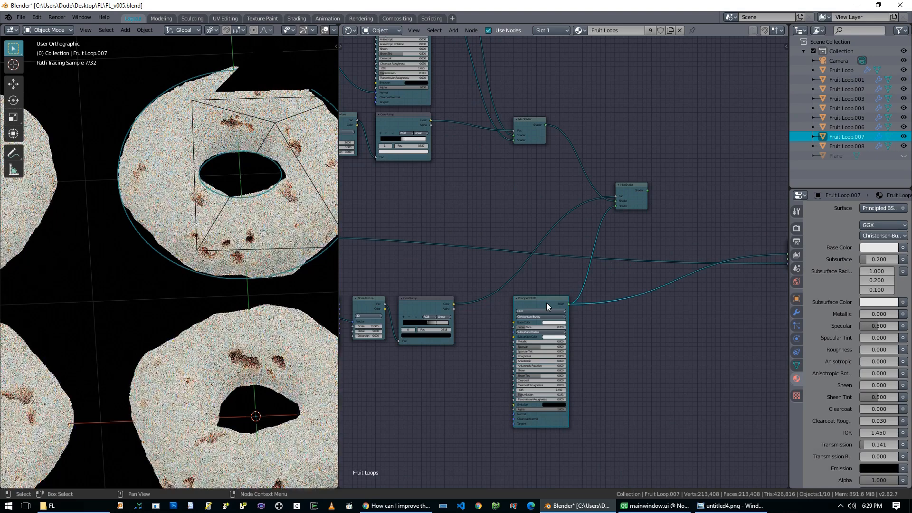
Preview the ColorRamp mask for the white icing layer and the second Mix Shader that combines it with the base material
{"action": "scroll", "coordinate": [563, 347], "scroll_direction": "up", "scroll_amount": 1}
{"action": "scroll", "coordinate": [561, 347], "scroll_direction": "up", "scroll_amount": 2}
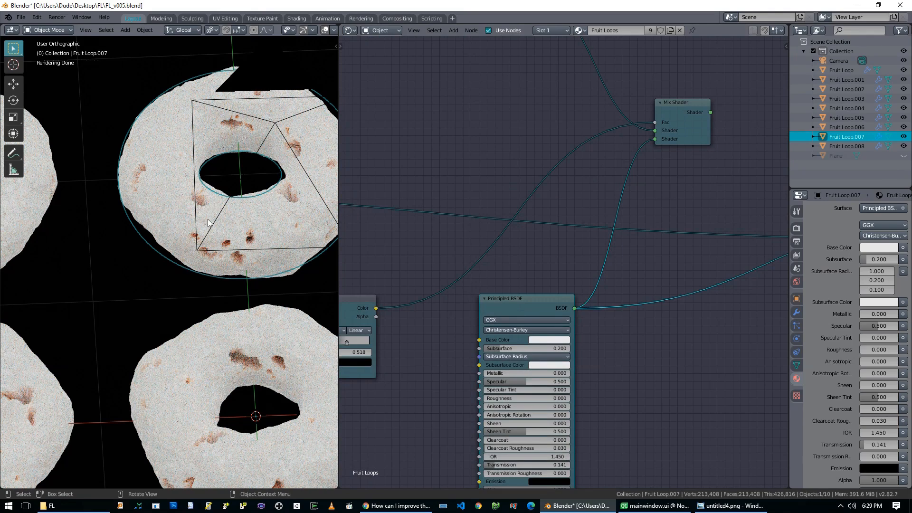
{"action": "middle_click_drag", "start_coordinate": [410, 176], "coordinate": [514, 232]}
{"action": "scroll", "coordinate": [452, 230], "scroll_direction": "down", "scroll_amount": 4}
{"action": "left_click", "coordinate": [453, 352], "text": "ctrl+shift"}
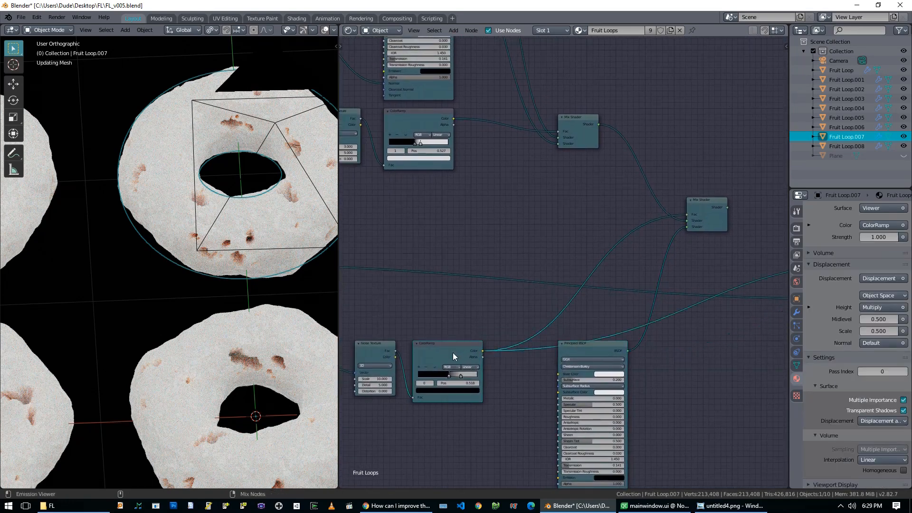
{"action": "left_click", "coordinate": [713, 226], "text": "ctrl+shift"}
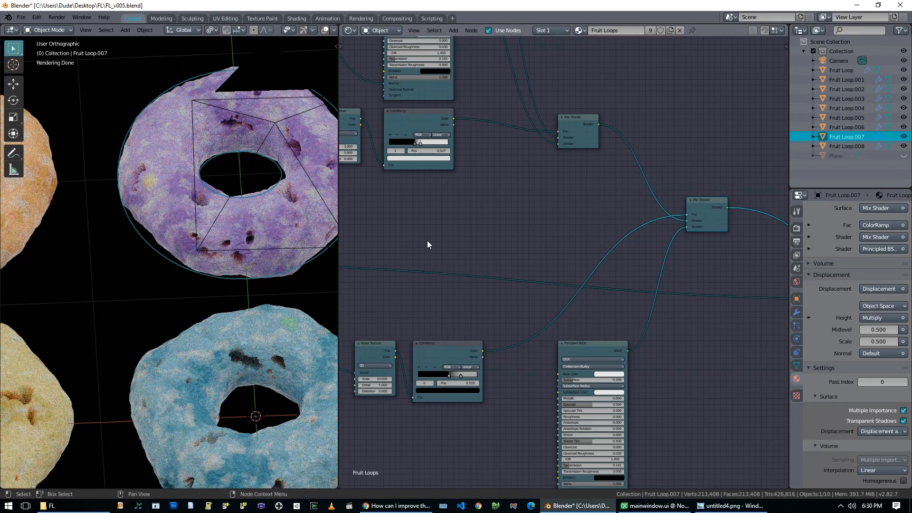
Find the two multicolour ColorRamps in the node tree, switch to the Antique Gumball Tutorial Part 6 tab in Chrome and return to Blender
{"action": "scroll", "coordinate": [421, 238], "scroll_direction": "down", "scroll_amount": 8}
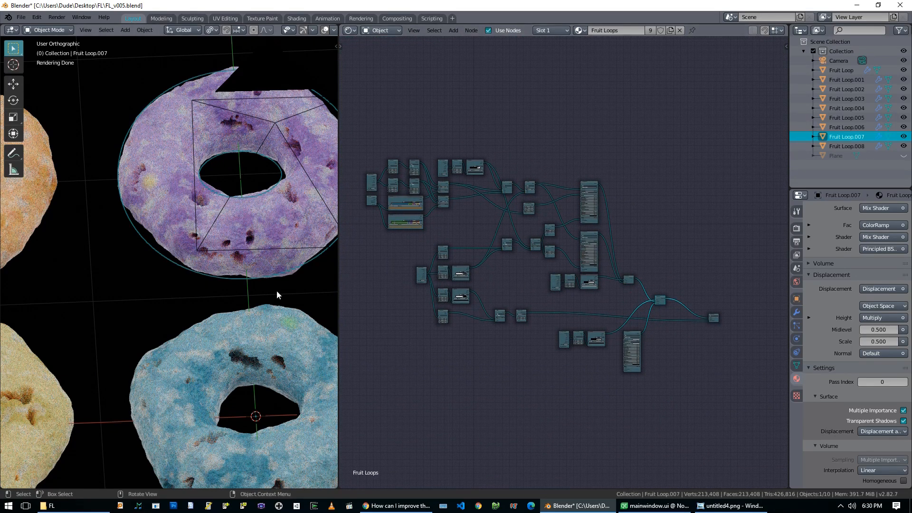
{"action": "middle_click_drag", "start_coordinate": [457, 367], "coordinate": [529, 384]}
{"action": "scroll", "coordinate": [525, 366], "scroll_direction": "up", "scroll_amount": 5}
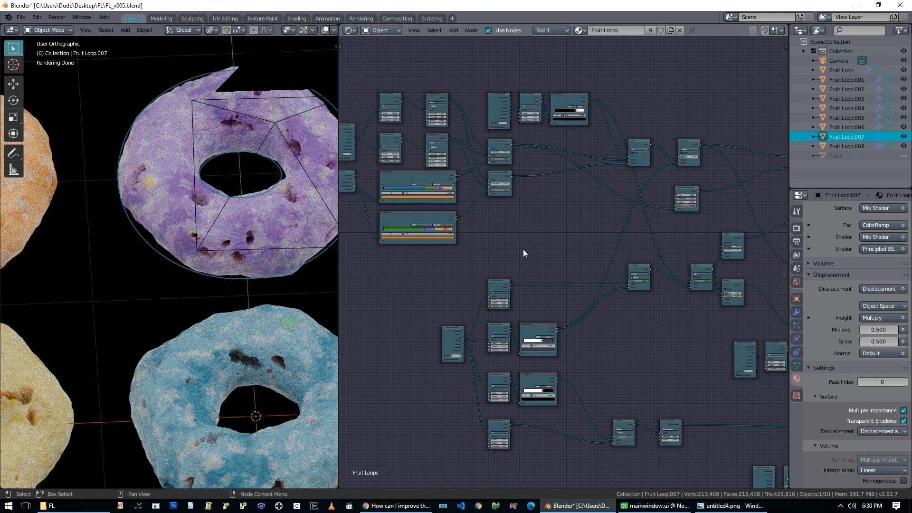
{"action": "scroll", "coordinate": [524, 249], "scroll_direction": "up", "scroll_amount": 4}
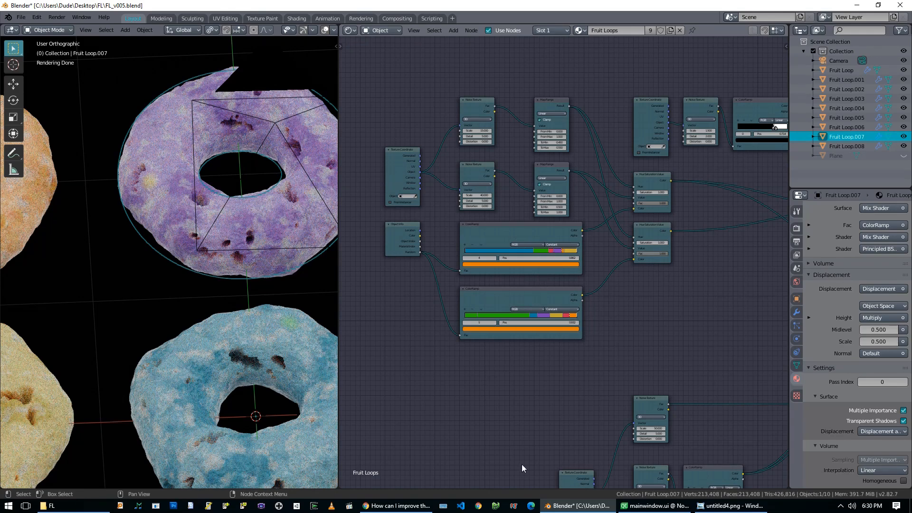
{"action": "left_click", "coordinate": [397, 505]}
{"action": "left_click", "coordinate": [399, 8]}
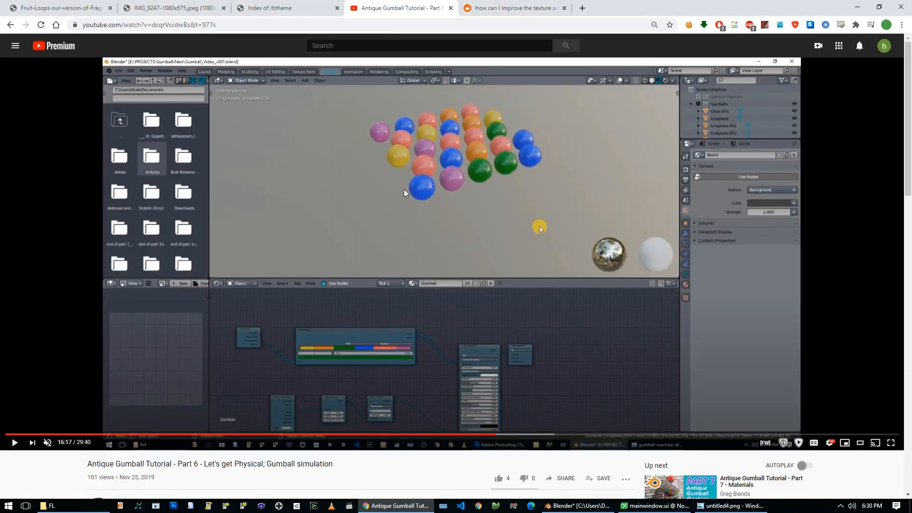
{"action": "key", "text": "alt+Tab"}
{"action": "middle_click_drag", "start_coordinate": [439, 372], "coordinate": [529, 367]}
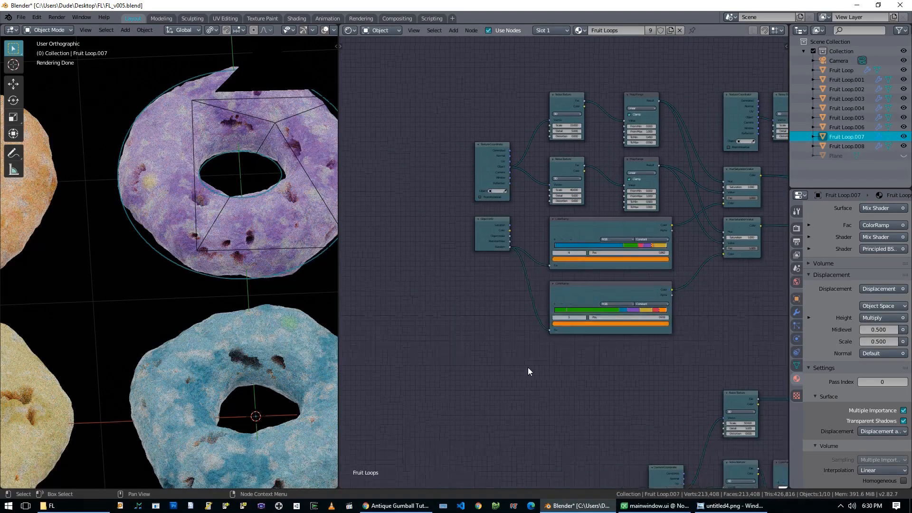
Disconnect the two multicolour ColorRamps from the Color inputs of the two Hue Saturation Value nodes
{"action": "scroll", "coordinate": [215, 310], "scroll_direction": "down", "scroll_amount": 3}
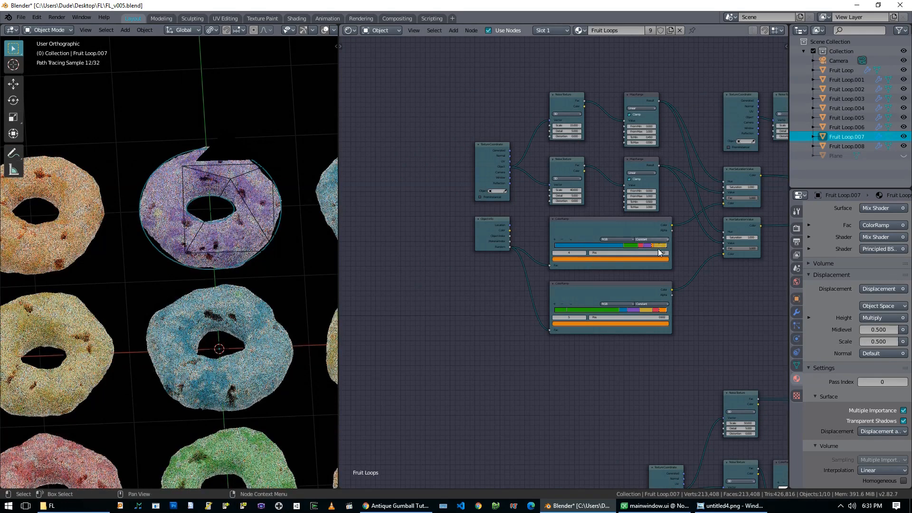
{"action": "middle_click_drag", "start_coordinate": [715, 306], "coordinate": [603, 320]}
{"action": "scroll", "coordinate": [619, 212], "scroll_direction": "up", "scroll_amount": 3}
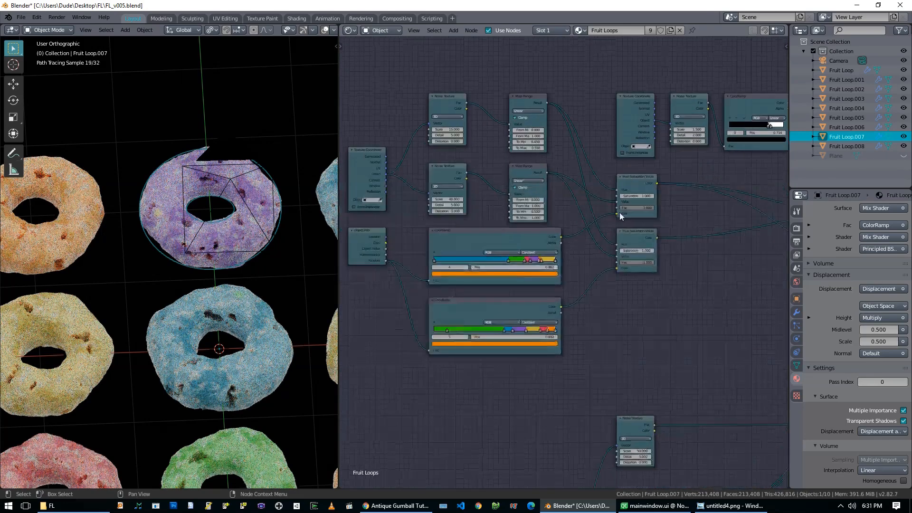
{"action": "left_click_drag", "start_coordinate": [625, 205], "coordinate": [614, 208]}
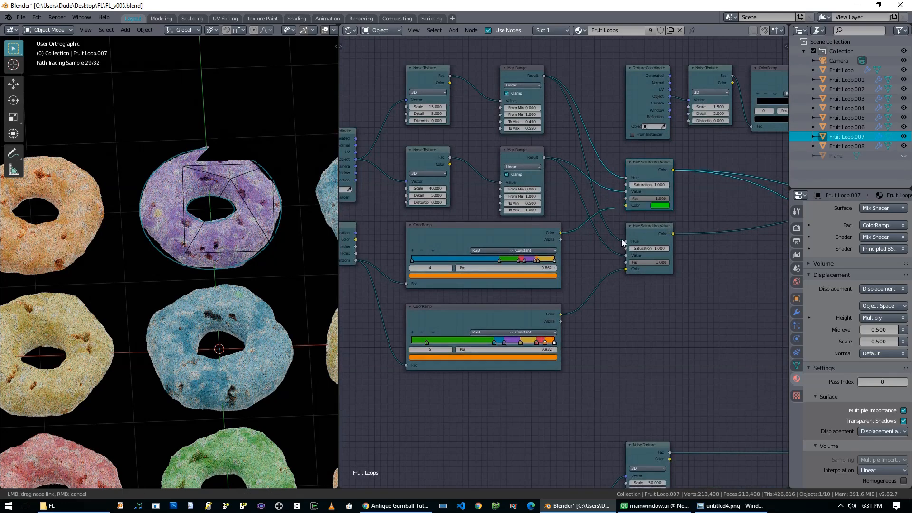
{"action": "left_click_drag", "start_coordinate": [625, 269], "coordinate": [593, 281]}
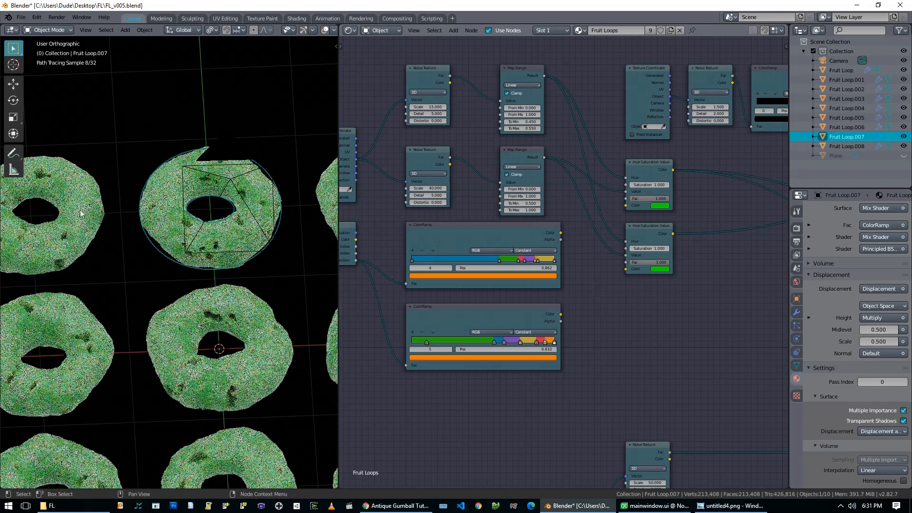
Reconnect the upper ColorRamp to the upper Hue Saturation Value node's Color input and the lower ColorRamp to the lower node's Color input
{"action": "scroll", "coordinate": [506, 280], "scroll_direction": "down", "scroll_amount": 1}
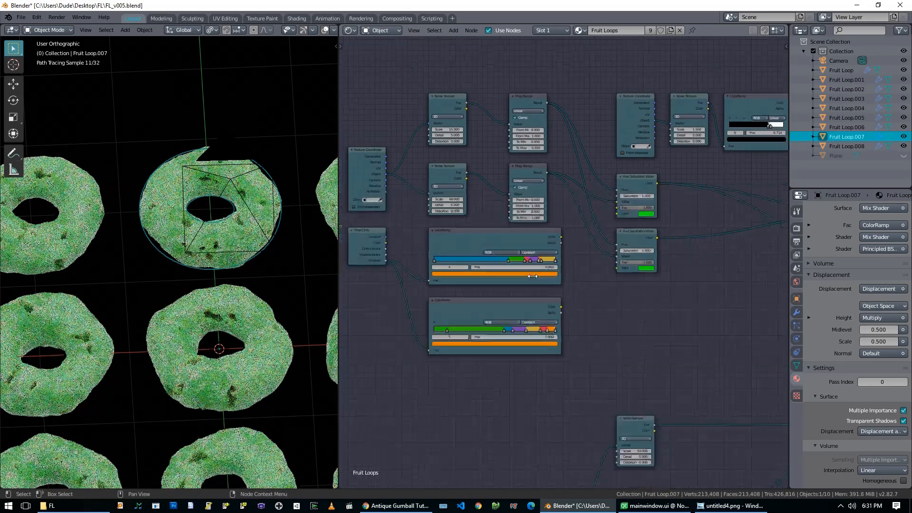
{"action": "scroll", "coordinate": [533, 276], "scroll_direction": "down", "scroll_amount": 1}
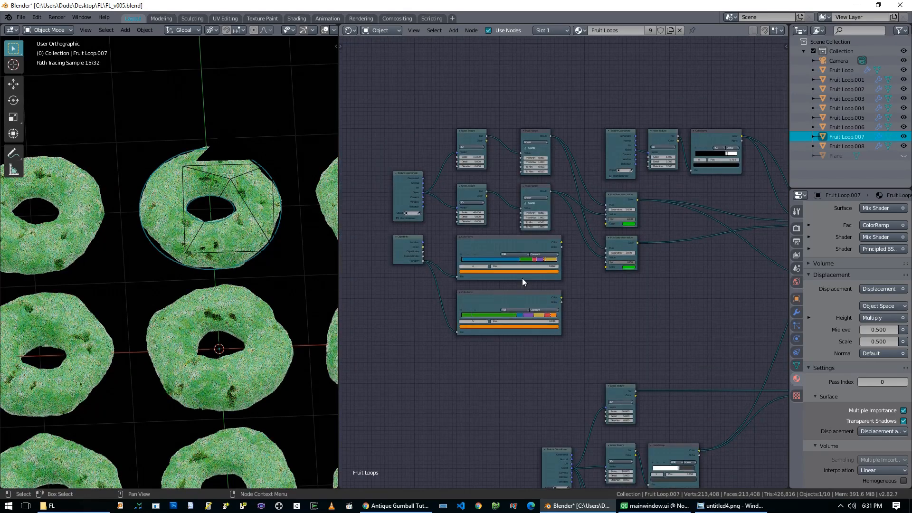
{"action": "scroll", "coordinate": [574, 282], "scroll_direction": "up", "scroll_amount": 3}
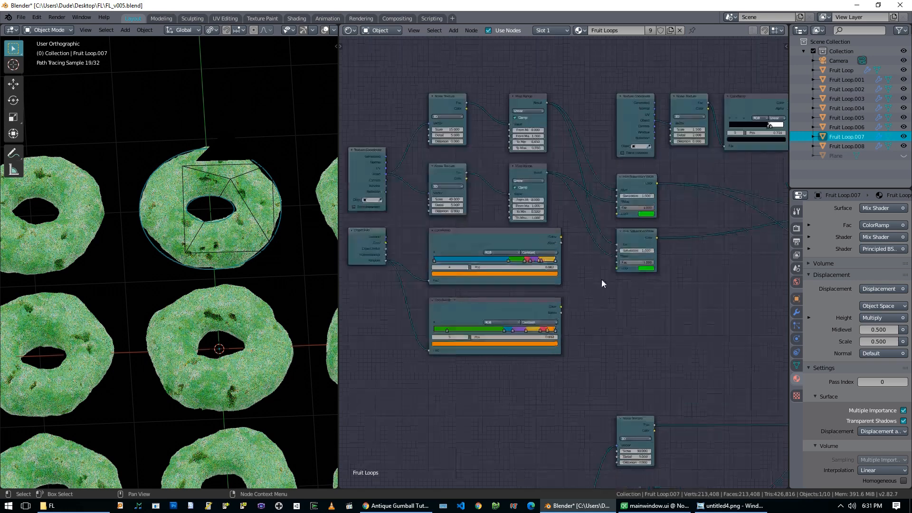
{"action": "scroll", "coordinate": [565, 261], "scroll_direction": "up", "scroll_amount": 2}
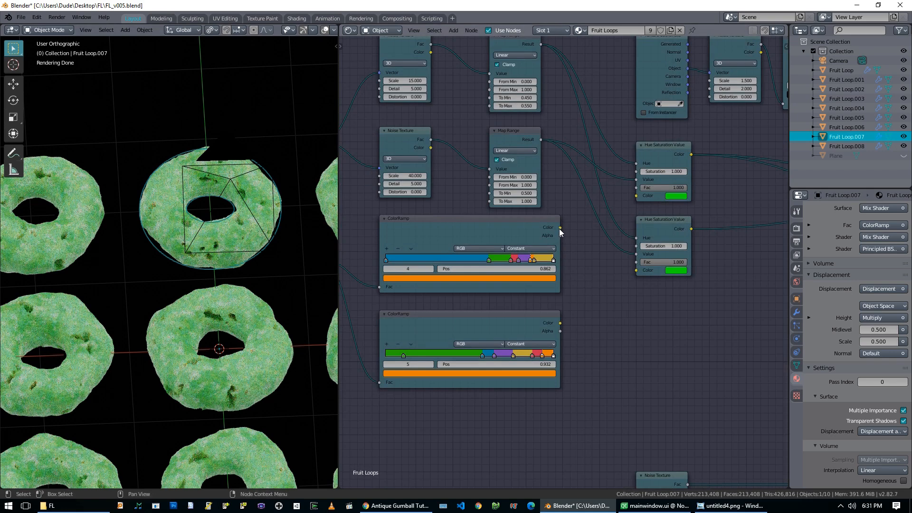
{"action": "left_click_drag", "start_coordinate": [560, 228], "coordinate": [638, 195]}
{"action": "left_click_drag", "start_coordinate": [560, 323], "coordinate": [637, 270]}
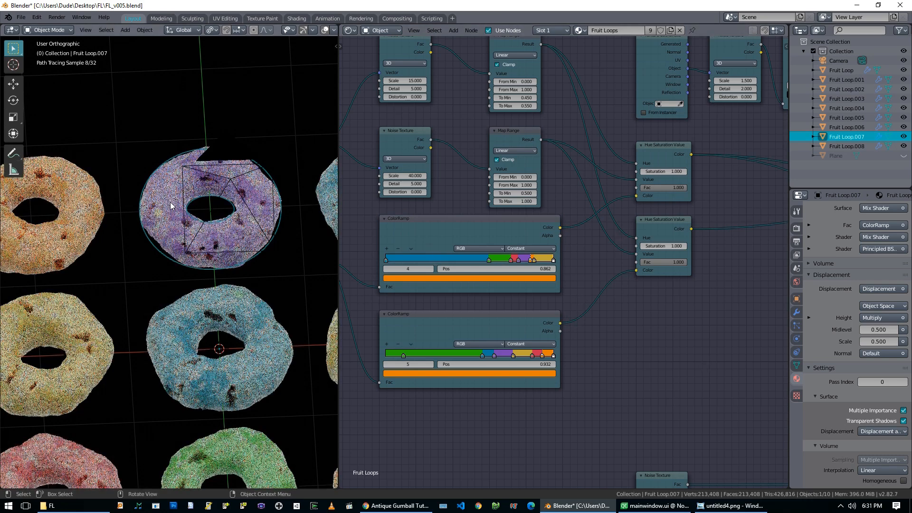
Examine the whole node tree, from the colour ramps and noise masks through the bump and Principled BSDF nodes to the white icing layer
{"action": "scroll", "coordinate": [674, 340], "scroll_direction": "down", "scroll_amount": 3}
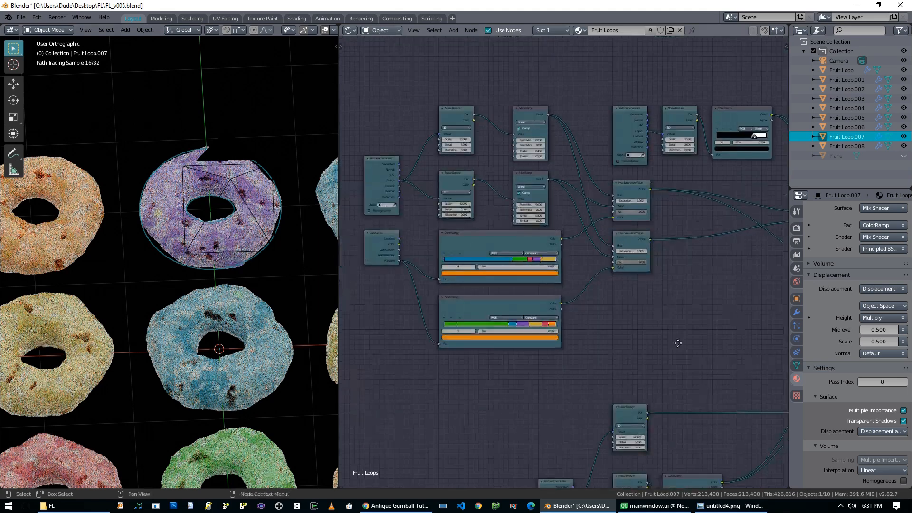
{"action": "middle_click_drag", "start_coordinate": [622, 297], "coordinate": [597, 267]}
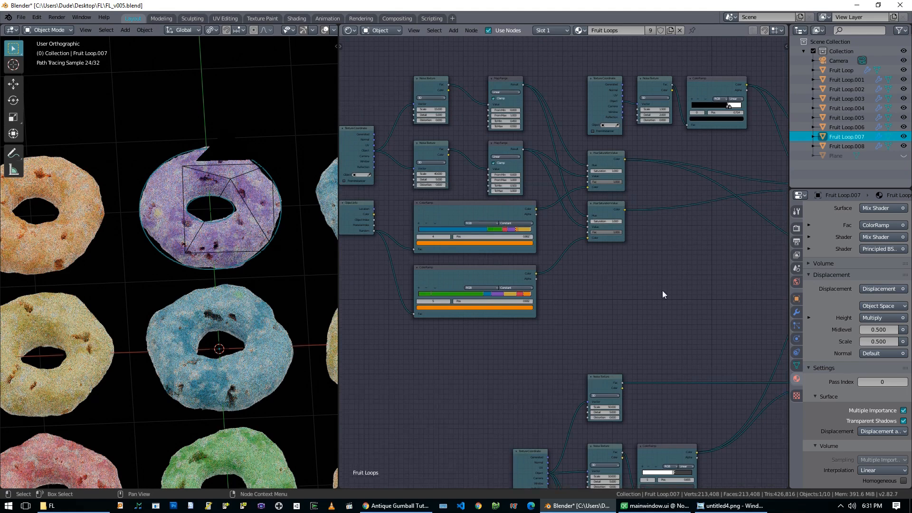
{"action": "middle_click_drag", "start_coordinate": [670, 287], "coordinate": [435, 85]}
{"action": "middle_click_drag", "start_coordinate": [420, 157], "coordinate": [597, 260]}
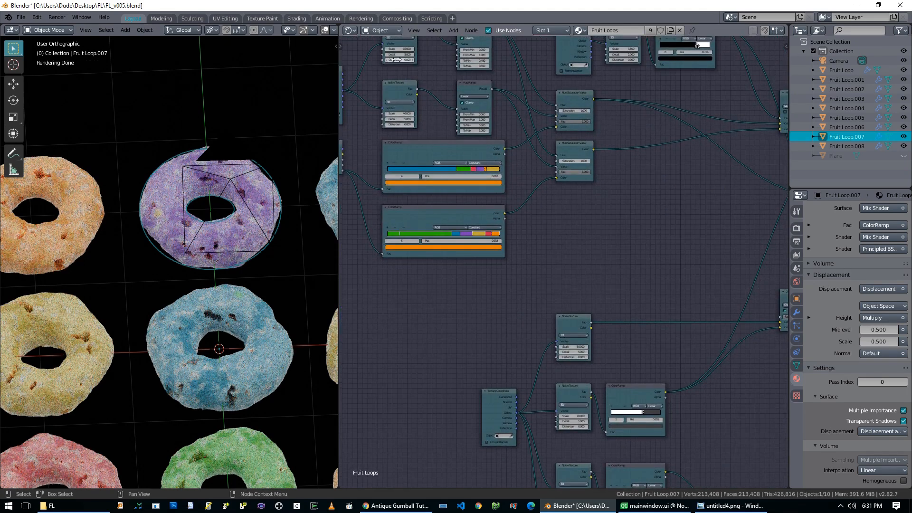
{"action": "middle_click_drag", "start_coordinate": [619, 217], "coordinate": [573, 129]}
{"action": "middle_click_drag", "start_coordinate": [463, 416], "coordinate": [420, 308]}
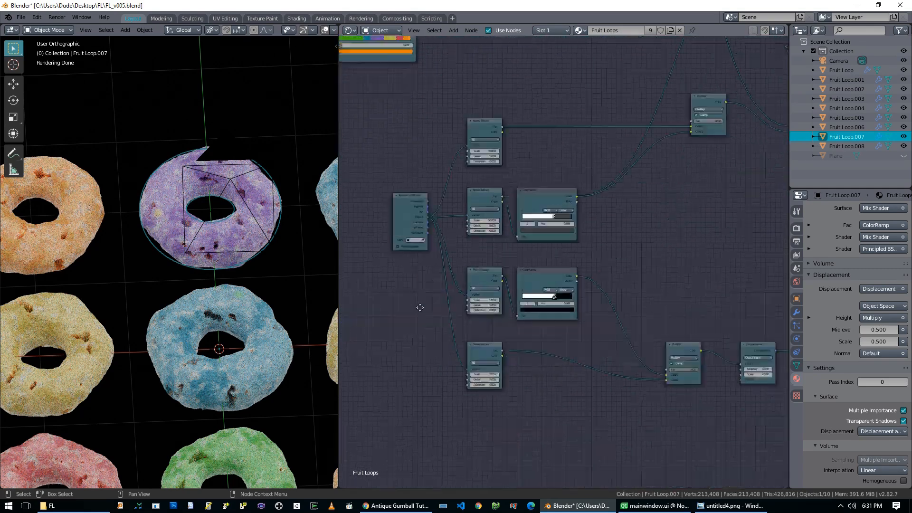
{"action": "middle_click_drag", "start_coordinate": [680, 289], "coordinate": [388, 255]}
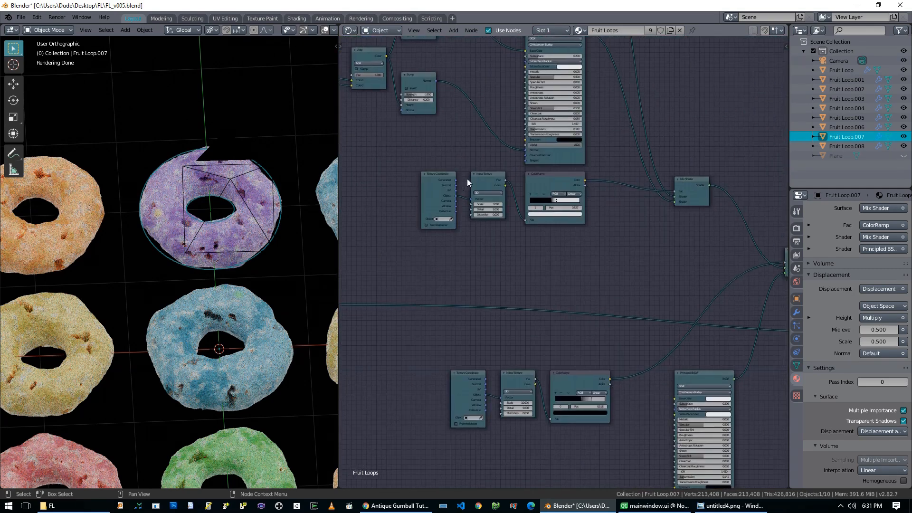
{"action": "middle_click_drag", "start_coordinate": [398, 127], "coordinate": [620, 395]}
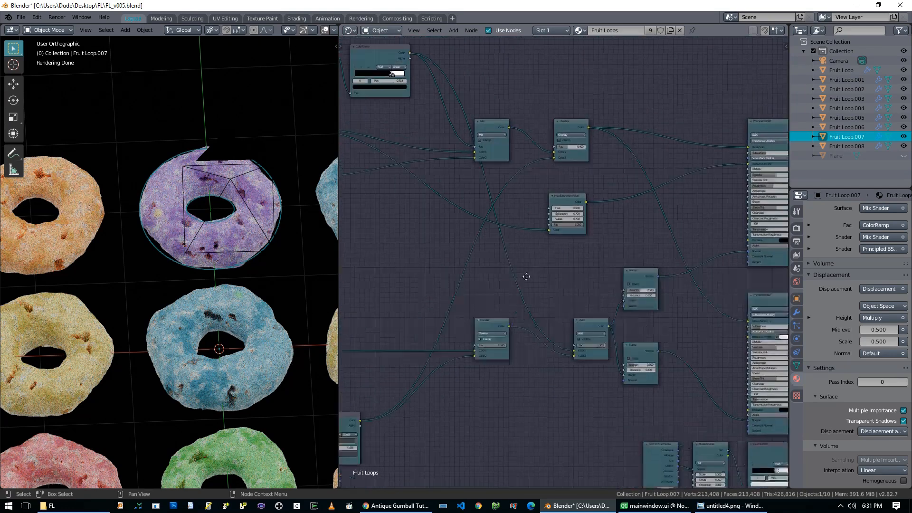
{"action": "middle_click_drag", "start_coordinate": [464, 221], "coordinate": [586, 307]}
{"action": "scroll", "coordinate": [532, 330], "scroll_direction": "down", "scroll_amount": 4}
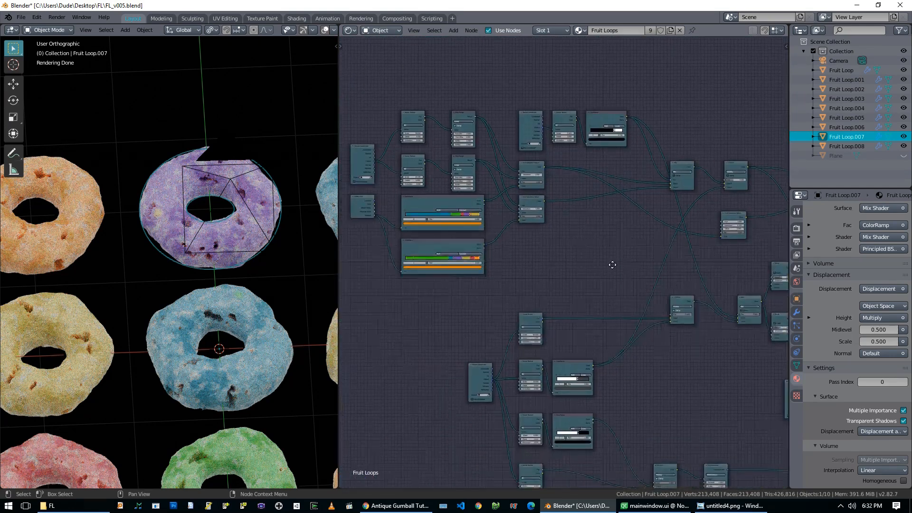
{"action": "middle_click_drag", "start_coordinate": [611, 297], "coordinate": [564, 265]}
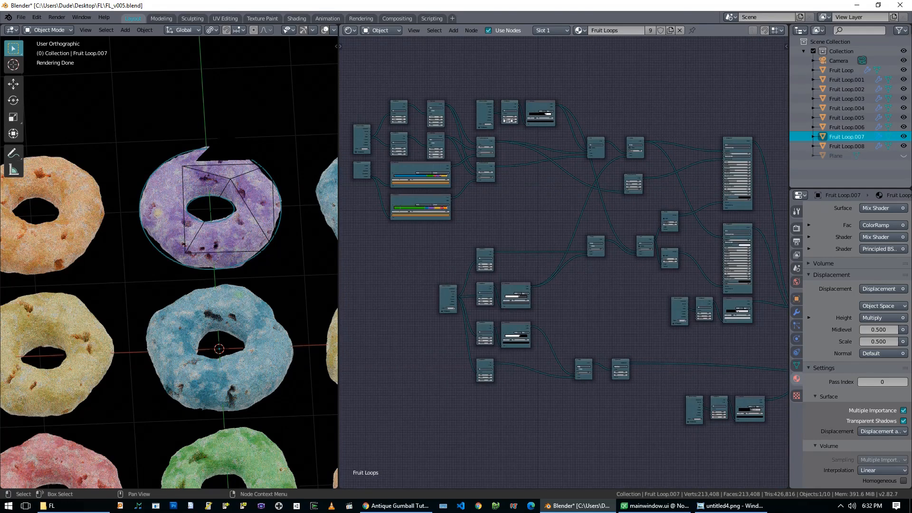
{"action": "middle_click_drag", "start_coordinate": [624, 330], "coordinate": [519, 299]}
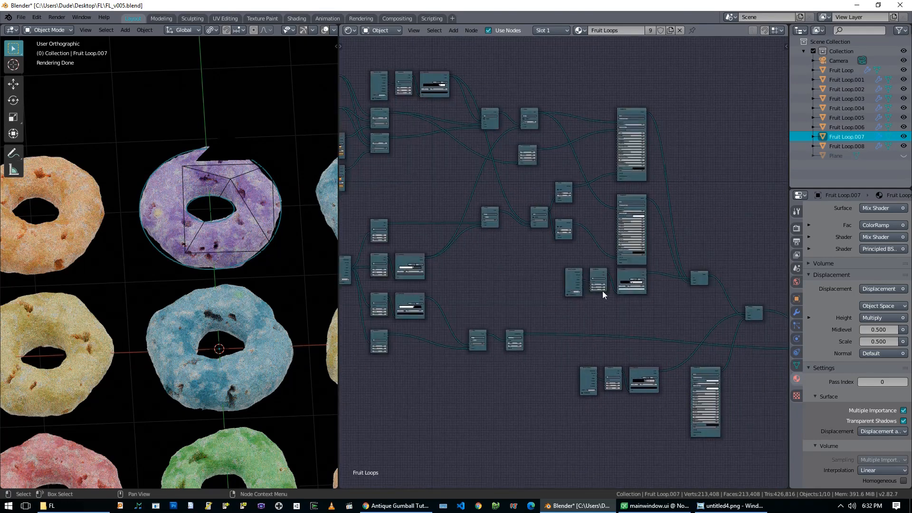
{"action": "scroll", "coordinate": [619, 354], "scroll_direction": "up", "scroll_amount": 4}
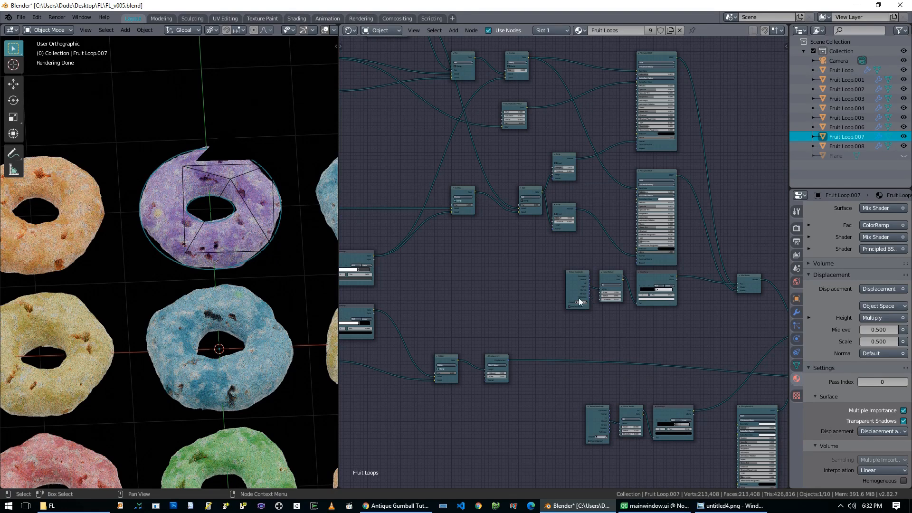
Preview the scale 15 and scale 40 Noise Textures feeding the Map Range nodes, and the scale 50 Noise Texture in the bump group
{"action": "scroll", "coordinate": [567, 266], "scroll_direction": "down", "scroll_amount": 1}
{"action": "middle_click_drag", "start_coordinate": [510, 283], "coordinate": [638, 340]}
{"action": "scroll", "coordinate": [559, 332], "scroll_direction": "up", "scroll_amount": 1}
{"action": "scroll", "coordinate": [550, 212], "scroll_direction": "up", "scroll_amount": 3}
{"action": "middle_click_drag", "start_coordinate": [547, 186], "coordinate": [637, 250]}
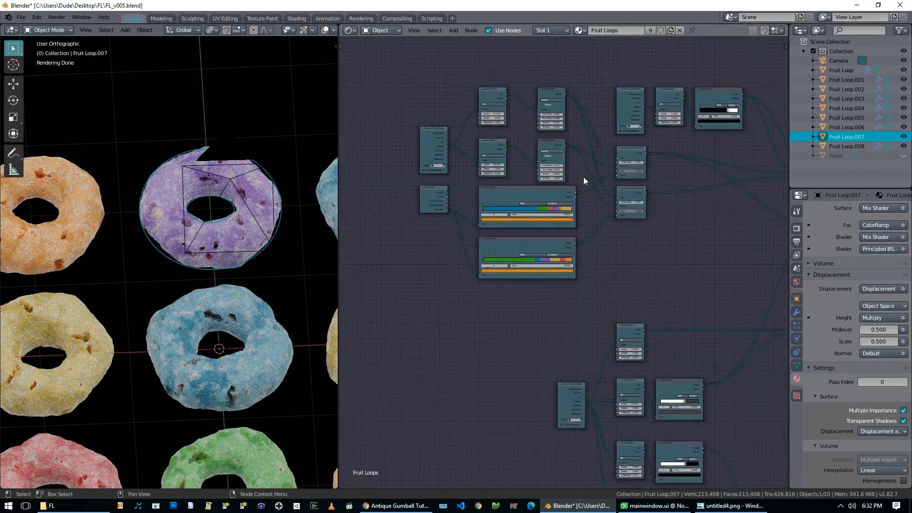
{"action": "left_click", "coordinate": [491, 90], "text": "ctrl+shift"}
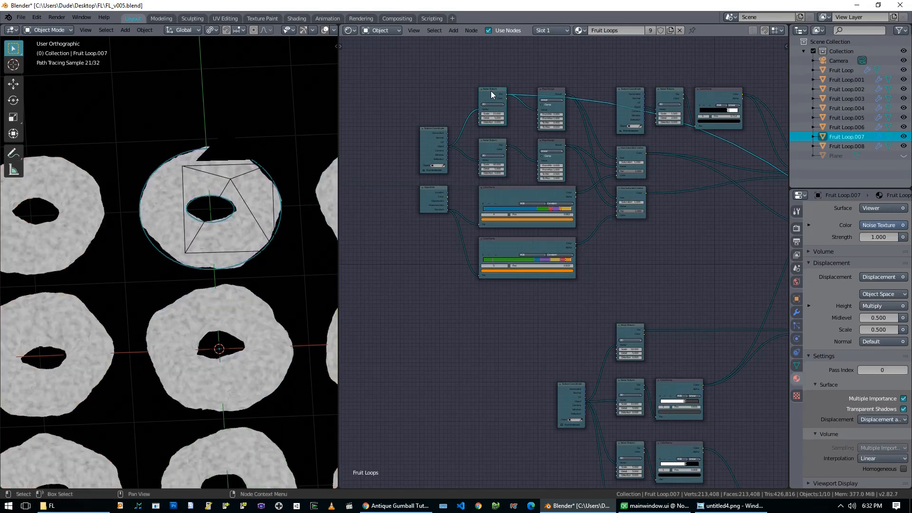
{"action": "left_click", "coordinate": [485, 145], "text": "ctrl+shift"}
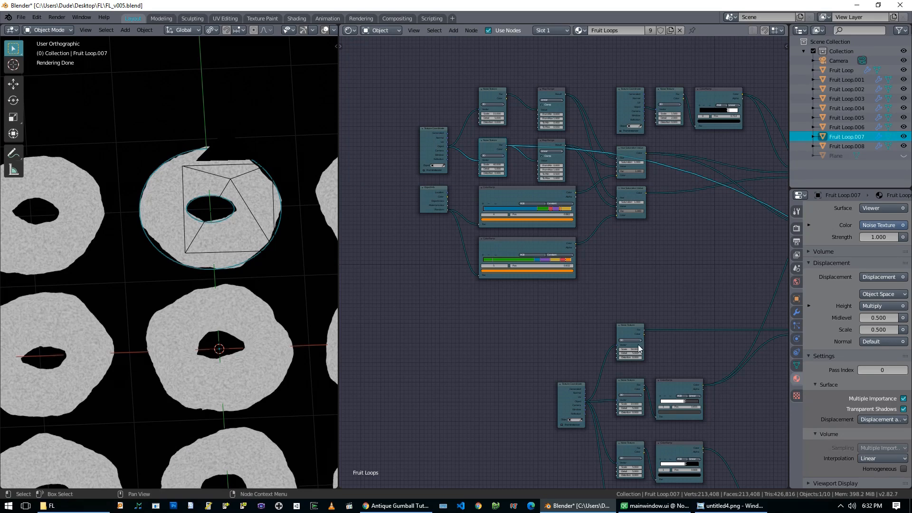
{"action": "left_click", "coordinate": [623, 331], "text": "ctrl+shift"}
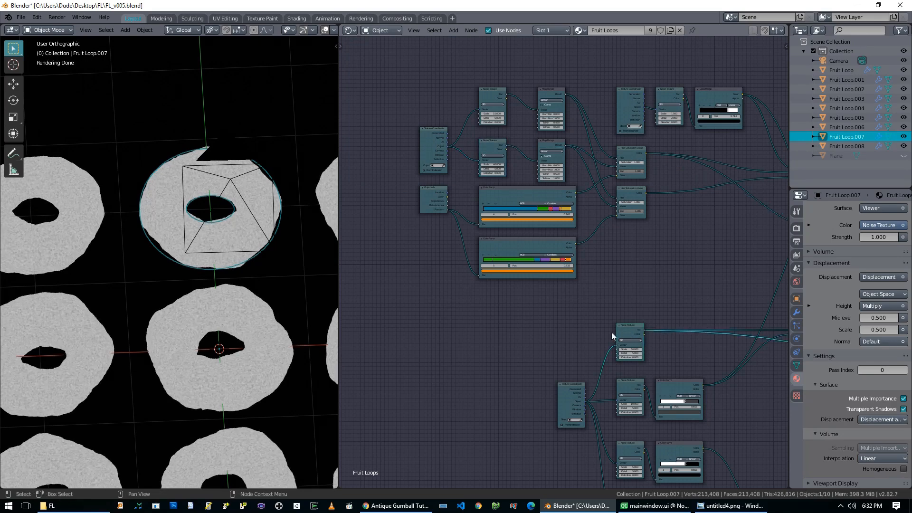
Preview the Noise Texture feeding the bump group's upper ColorRamp, and compare it with the scale 15 Noise Texture in the colour group
{"action": "middle_click_drag", "start_coordinate": [634, 298], "coordinate": [547, 290]}
{"action": "scroll", "coordinate": [570, 297], "scroll_direction": "up", "scroll_amount": 1}
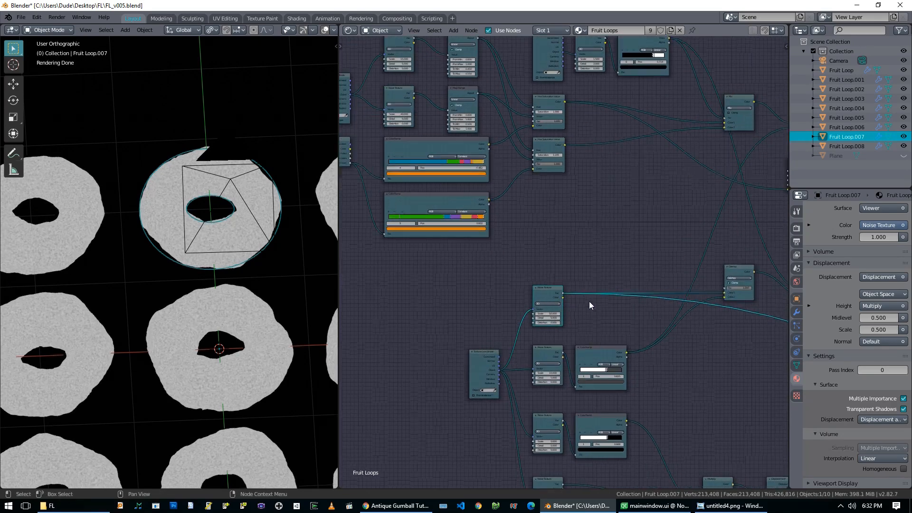
{"action": "left_click", "coordinate": [542, 354], "text": "ctrl+shift"}
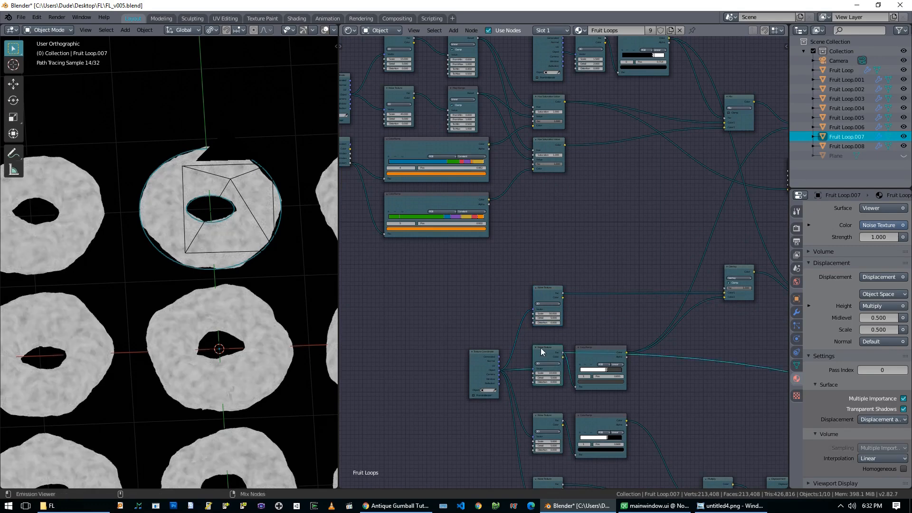
{"action": "middle_click_drag", "start_coordinate": [539, 271], "coordinate": [612, 307]}
{"action": "left_click", "coordinate": [464, 75], "text": "ctrl+shift"}
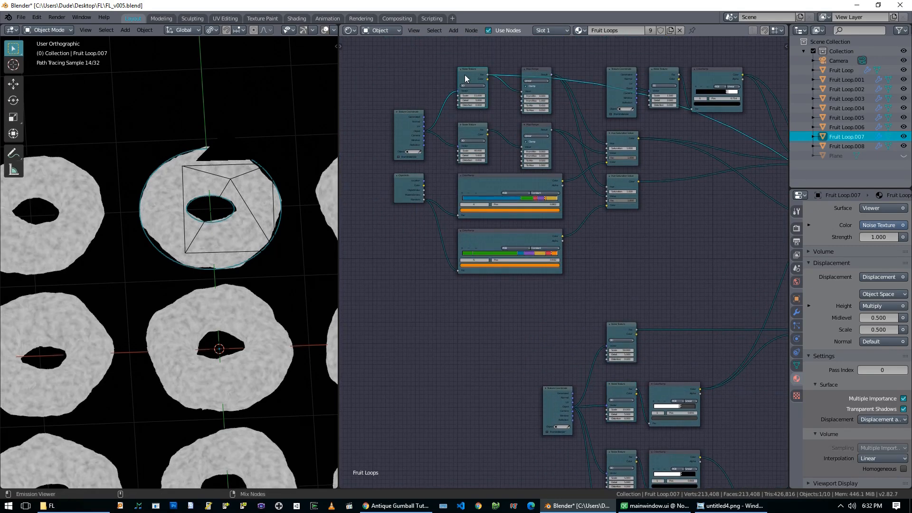
{"action": "middle_click_drag", "start_coordinate": [499, 118], "coordinate": [408, 71]}
{"action": "scroll", "coordinate": [568, 237], "scroll_direction": "down", "scroll_amount": 1}
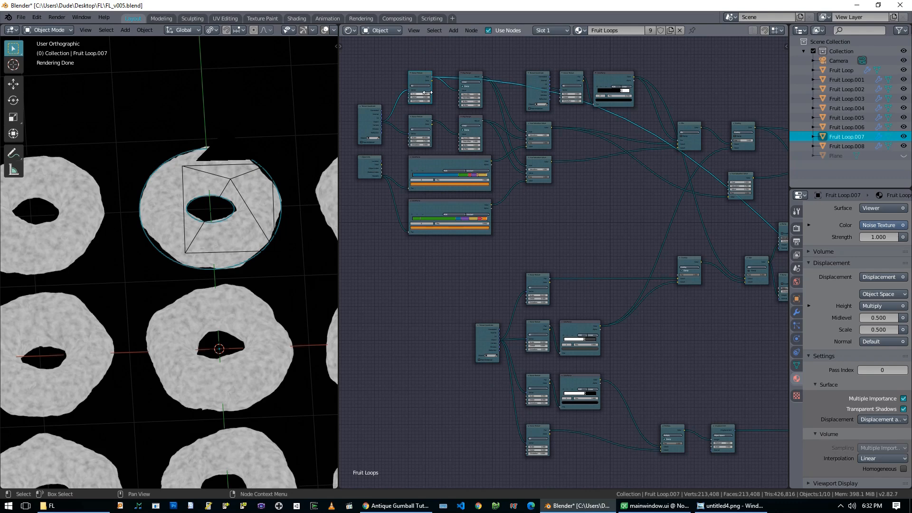
Preview the two lower Noise Textures of the bump group and the Noise Texture feeding the ramp below the second Principled BSDF
{"action": "middle_click_drag", "start_coordinate": [563, 248], "coordinate": [529, 165]}
{"action": "left_click", "coordinate": [515, 303], "text": "ctrl+shift"}
{"action": "left_click", "coordinate": [500, 345], "text": "ctrl+shift"}
{"action": "middle_click_drag", "start_coordinate": [674, 271], "coordinate": [499, 294]}
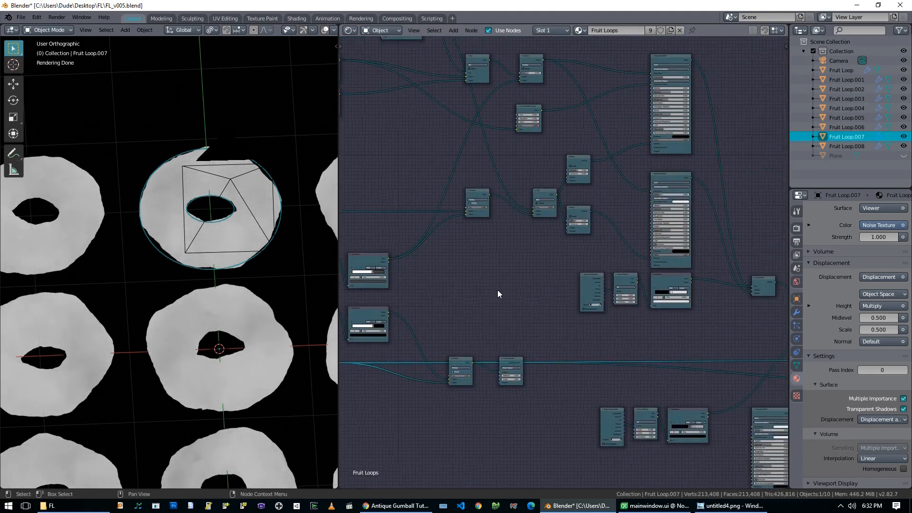
{"action": "left_click", "coordinate": [629, 284], "text": "ctrl+shift"}
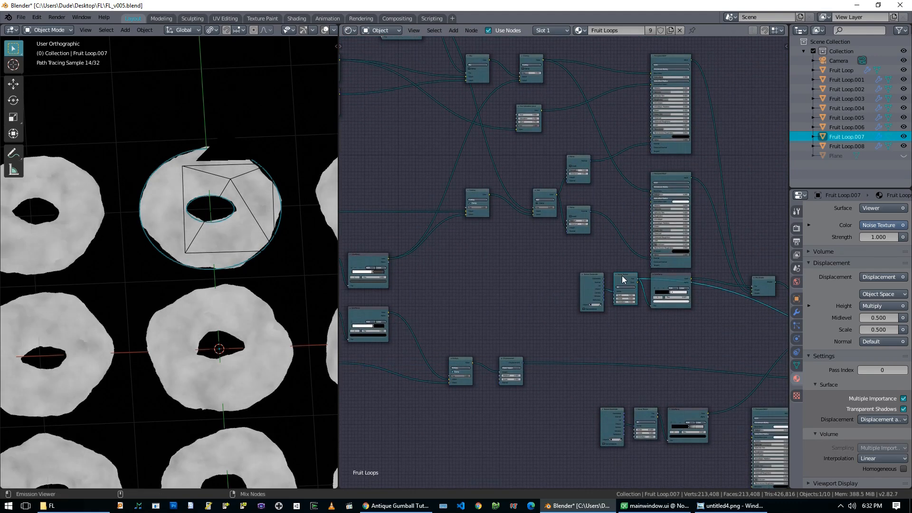
Preview the Noise Texture of the white icing mask, and compare it with the one feeding the bump group's upper ColorRamp
{"action": "middle_click_drag", "start_coordinate": [393, 308], "coordinate": [531, 285]}
{"action": "middle_click_drag", "start_coordinate": [642, 288], "coordinate": [551, 276]}
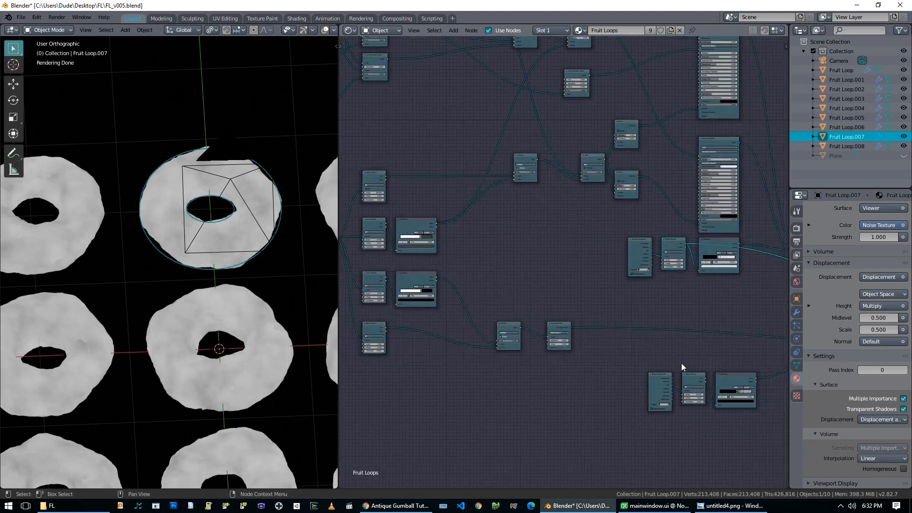
{"action": "left_click", "coordinate": [690, 381], "text": "ctrl+shift"}
{"action": "middle_click_drag", "start_coordinate": [575, 283], "coordinate": [518, 281]}
{"action": "left_click", "coordinate": [517, 281], "text": "ctrl+shift"}
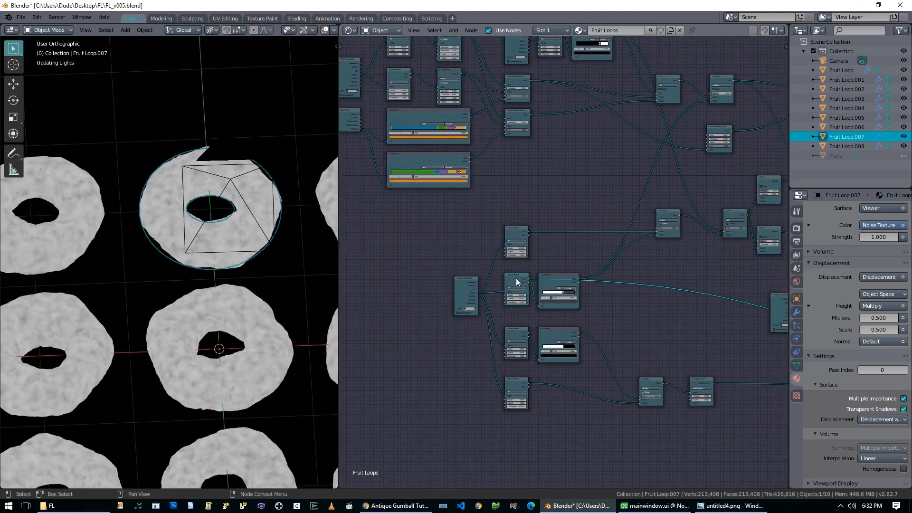
{"action": "middle_click_drag", "start_coordinate": [744, 352], "coordinate": [526, 299]}
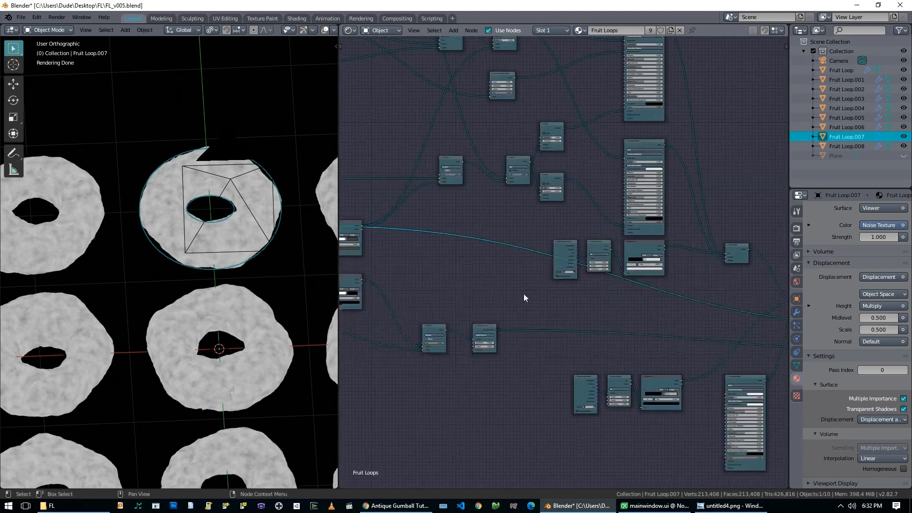
{"action": "scroll", "coordinate": [580, 309], "scroll_direction": "down", "scroll_amount": 3}
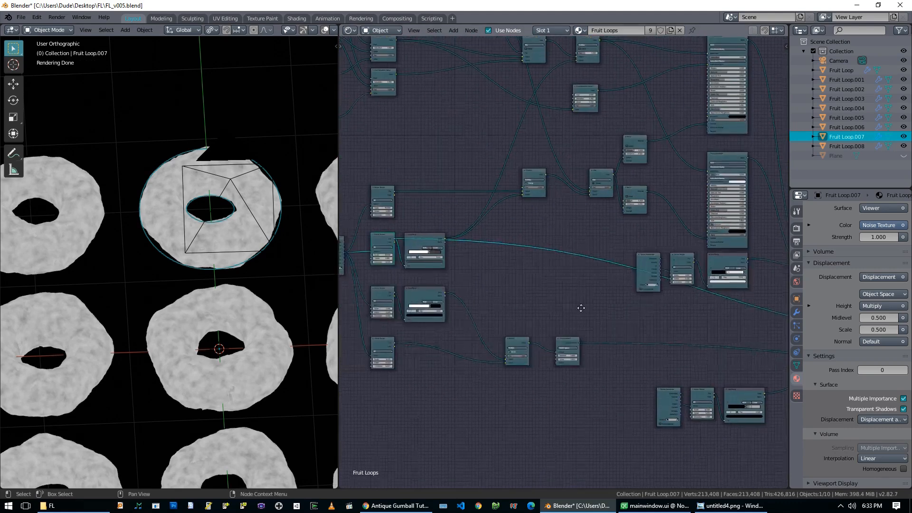
{"action": "scroll", "coordinate": [557, 319], "scroll_direction": "up", "scroll_amount": 2}
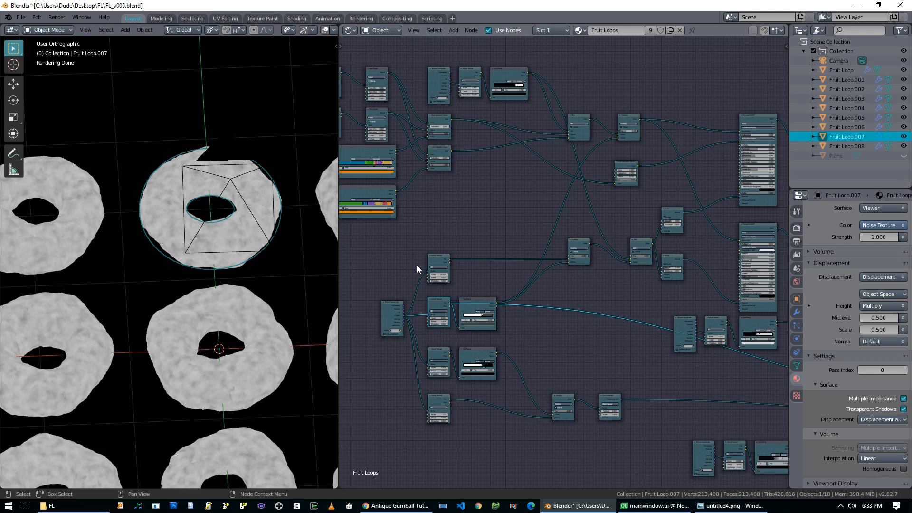
{"action": "middle_click_drag", "start_coordinate": [510, 232], "coordinate": [569, 236]}
Switch to Windows Photo Viewer and examine the surface colouring of all the loops in the untitled4.png render
{"action": "left_click", "coordinate": [728, 506]}
{"action": "scroll", "coordinate": [512, 342], "scroll_direction": "up", "scroll_amount": 3}
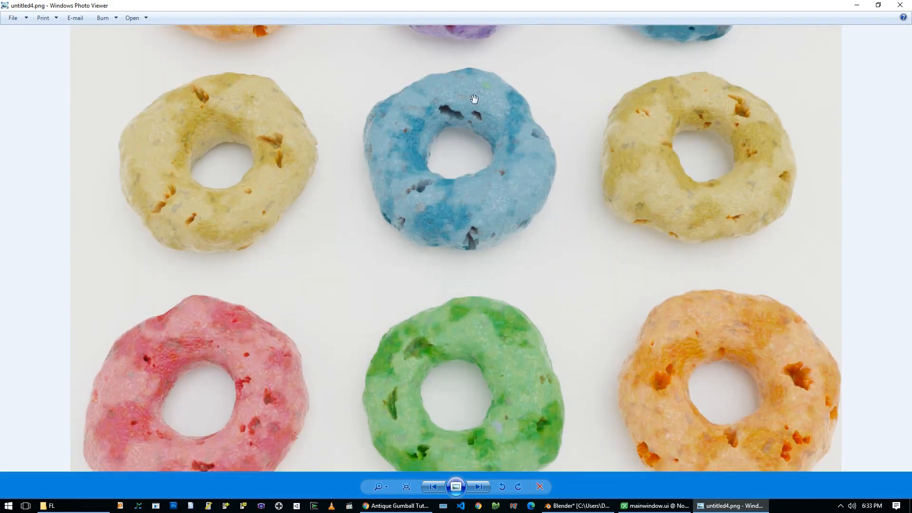
{"action": "left_click_drag", "start_coordinate": [423, 118], "coordinate": [458, 328]}
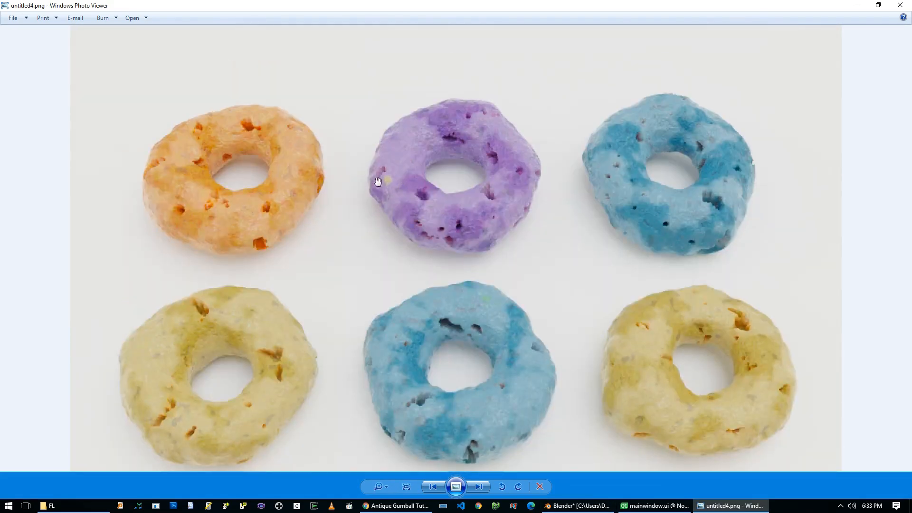
{"action": "left_click_drag", "start_coordinate": [492, 358], "coordinate": [482, 198]}
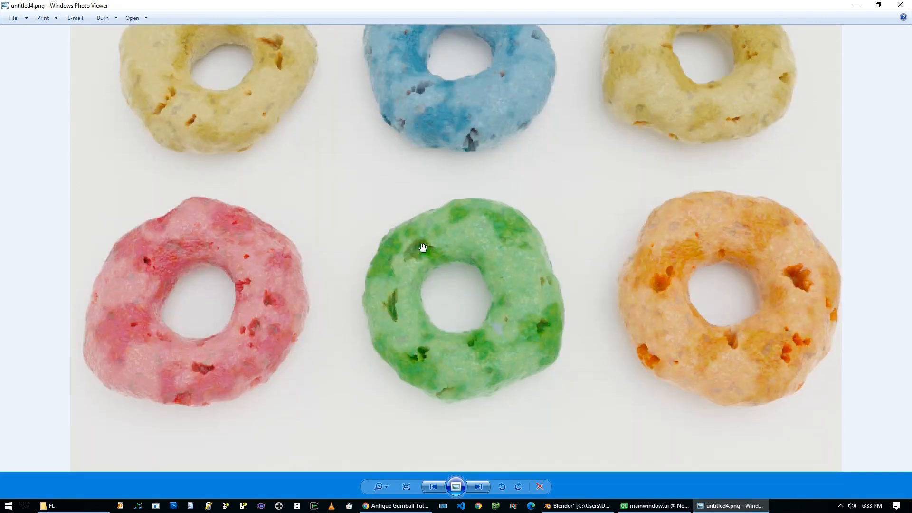
{"action": "left_click_drag", "start_coordinate": [351, 183], "coordinate": [363, 389]}
{"action": "left_click_drag", "start_coordinate": [442, 246], "coordinate": [460, 288]}
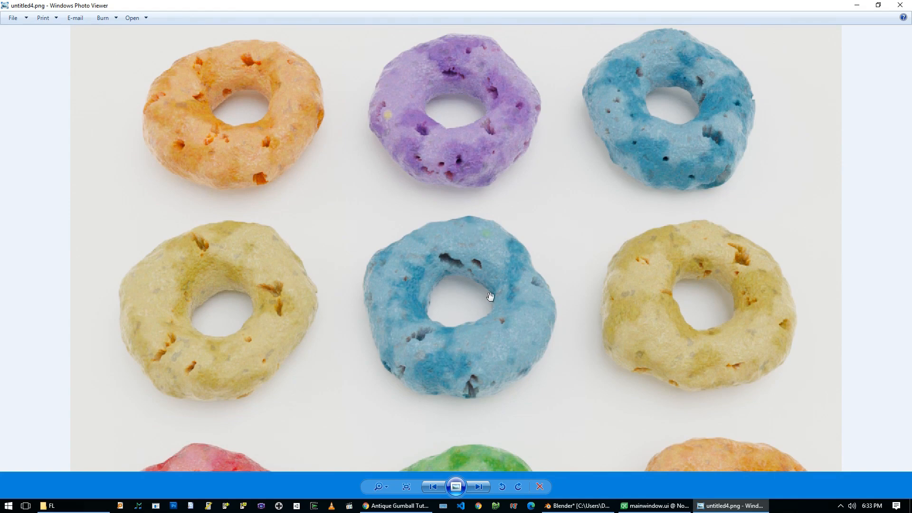
Advance to the untitled6.png render and examine the white patches on the upper rows of loops
{"action": "key", "text": "Right"}
{"action": "key", "text": "Right"}
{"action": "scroll", "coordinate": [488, 175], "scroll_direction": "up", "scroll_amount": 5}
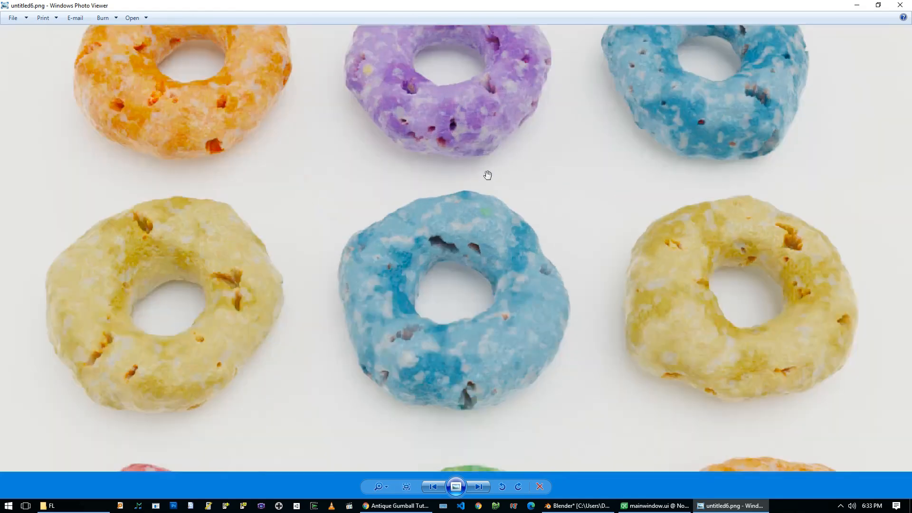
{"action": "left_click_drag", "start_coordinate": [434, 235], "coordinate": [445, 386]}
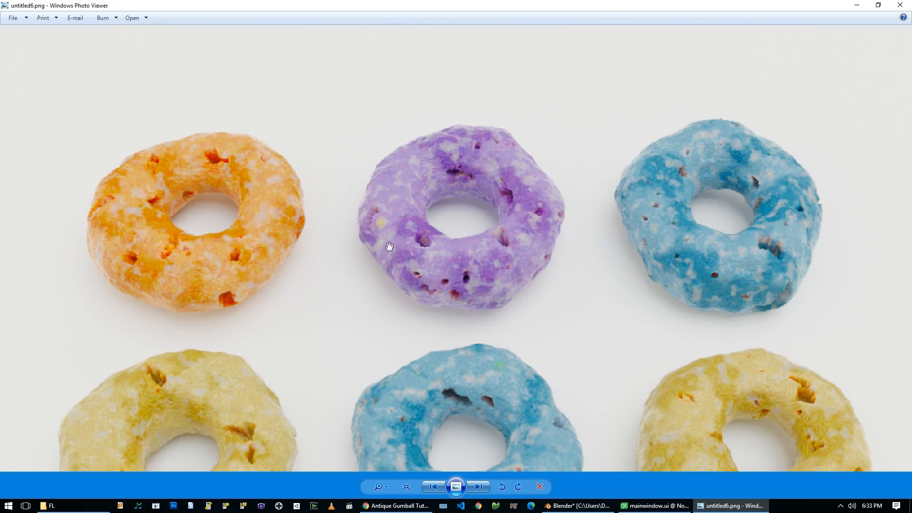
{"action": "left_click_drag", "start_coordinate": [445, 290], "coordinate": [505, 279]}
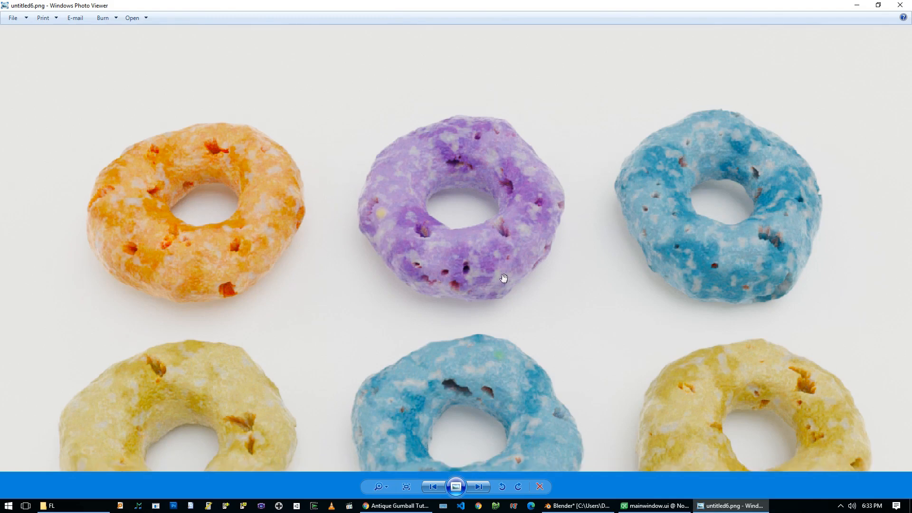
Switch to Chrome to examine the IMG_9247-1080x675.jpeg cereal reference photo, and return to the node tree in Blender
{"action": "left_click", "coordinate": [412, 503]}
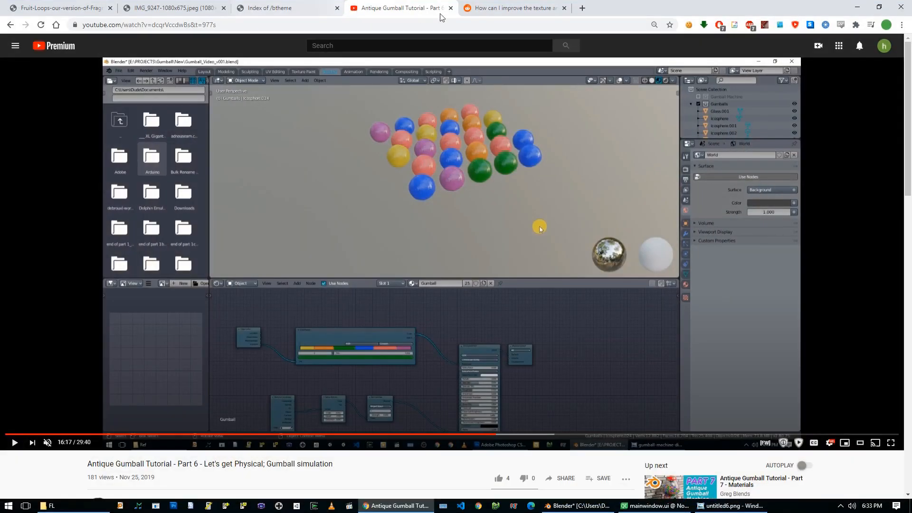
{"action": "left_click", "coordinate": [257, 9]}
{"action": "left_click", "coordinate": [176, 8]}
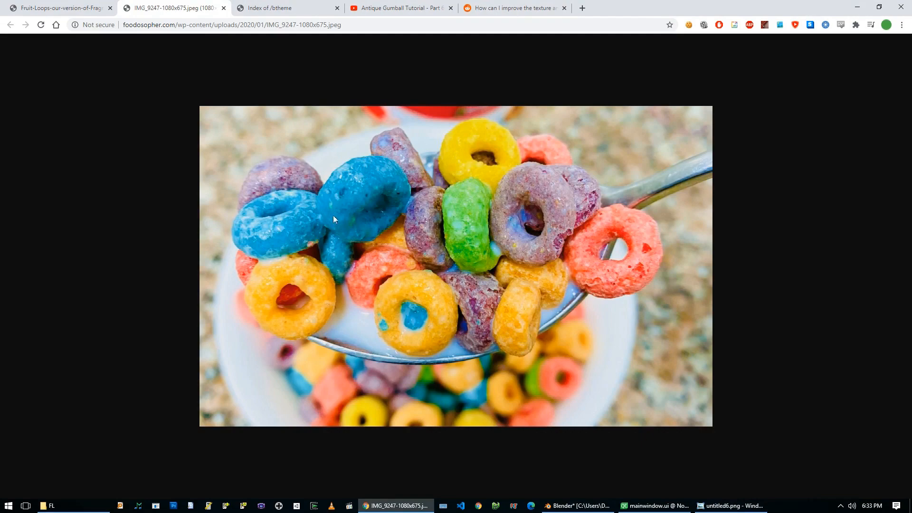
{"action": "left_click", "coordinate": [578, 506]}
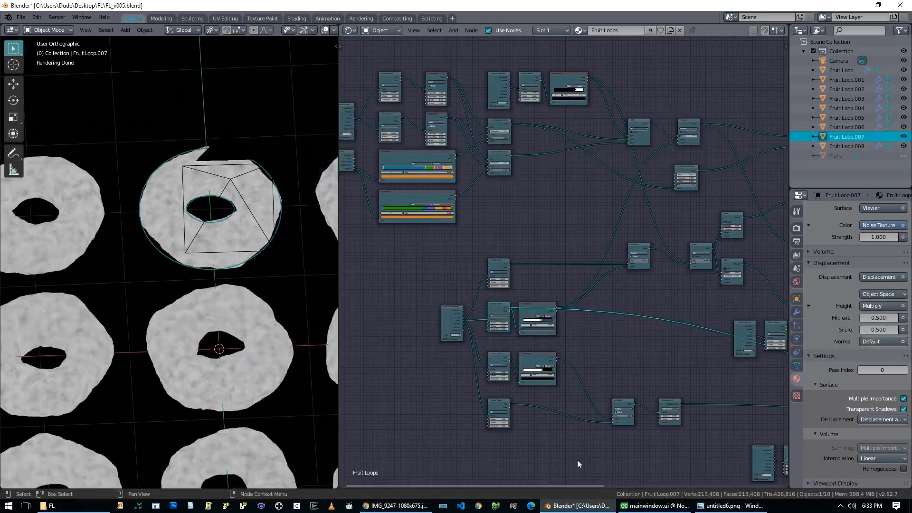
{"action": "middle_click_drag", "start_coordinate": [489, 290], "coordinate": [515, 298]}
Switch to the untitled6.png render, examine the pink, green and orange loops in the bottom row, and return to Blender
{"action": "left_click", "coordinate": [730, 505]}
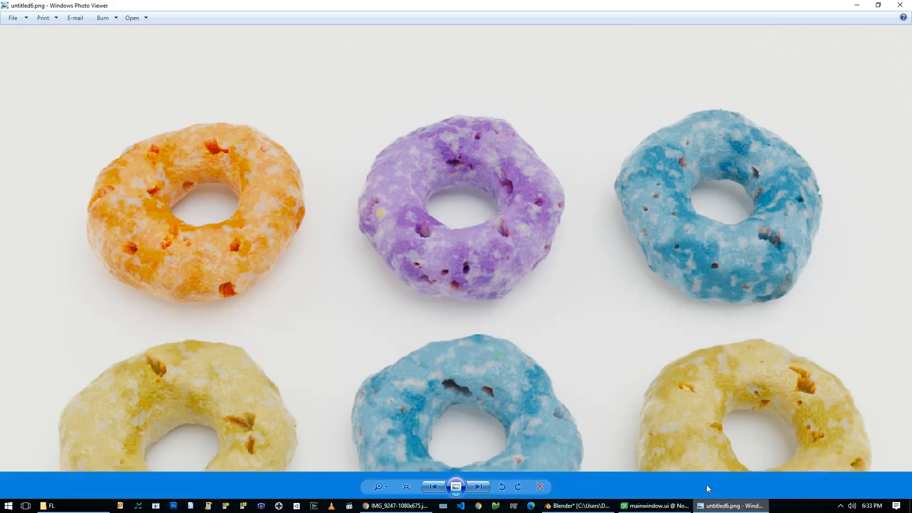
{"action": "scroll", "coordinate": [403, 201], "scroll_direction": "down", "scroll_amount": 3}
{"action": "scroll", "coordinate": [526, 330], "scroll_direction": "down", "scroll_amount": 5}
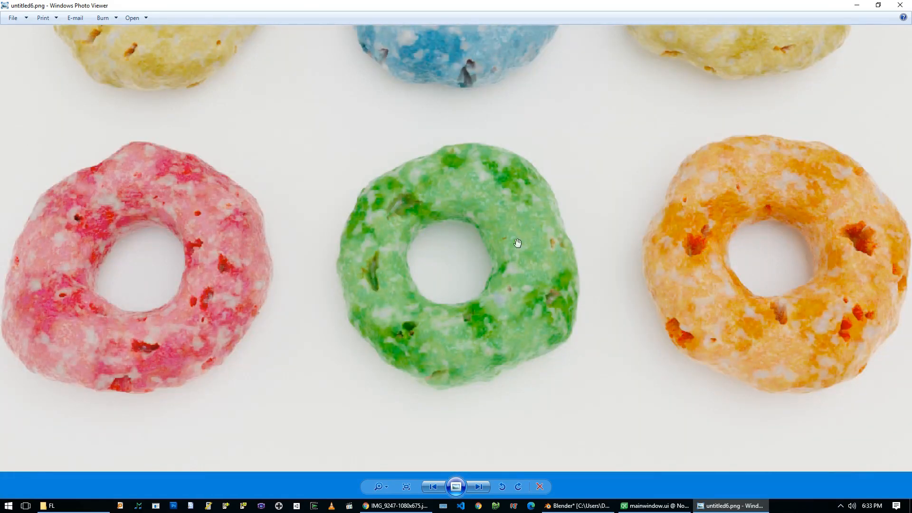
{"action": "left_click_drag", "start_coordinate": [501, 213], "coordinate": [516, 298]}
{"action": "left_click", "coordinate": [729, 512]}
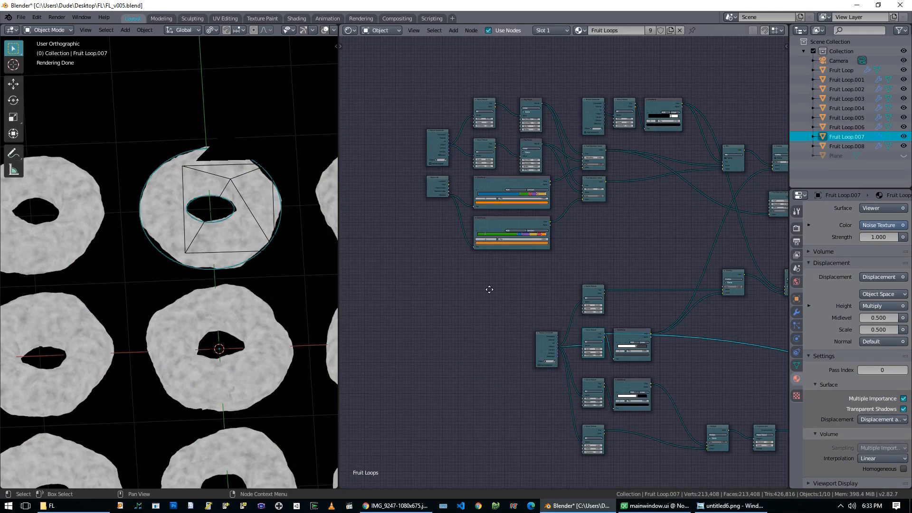
Preview the Mix node that blends the two Hue Saturation Value colours
{"action": "middle_click_drag", "start_coordinate": [489, 290], "coordinate": [433, 385]}
{"action": "scroll", "coordinate": [433, 385], "scroll_direction": "up", "scroll_amount": 3}
{"action": "middle_click_drag", "start_coordinate": [483, 361], "coordinate": [382, 273]}
{"action": "left_click_drag", "start_coordinate": [406, 71], "coordinate": [538, 111]}
{"action": "left_click", "coordinate": [618, 188], "text": "ctrl+shift"}
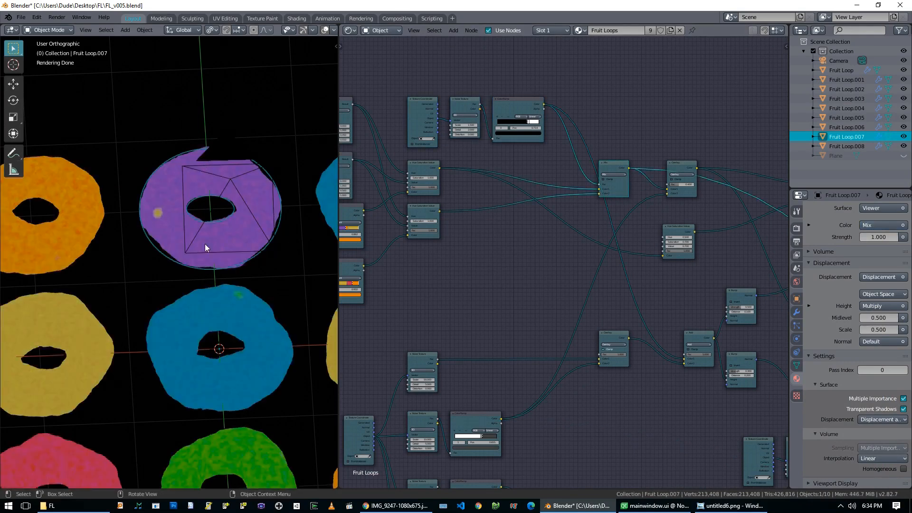
{"action": "middle_click_drag", "start_coordinate": [483, 300], "coordinate": [577, 307]}
{"action": "scroll", "coordinate": [575, 217], "scroll_direction": "down", "scroll_amount": 1}
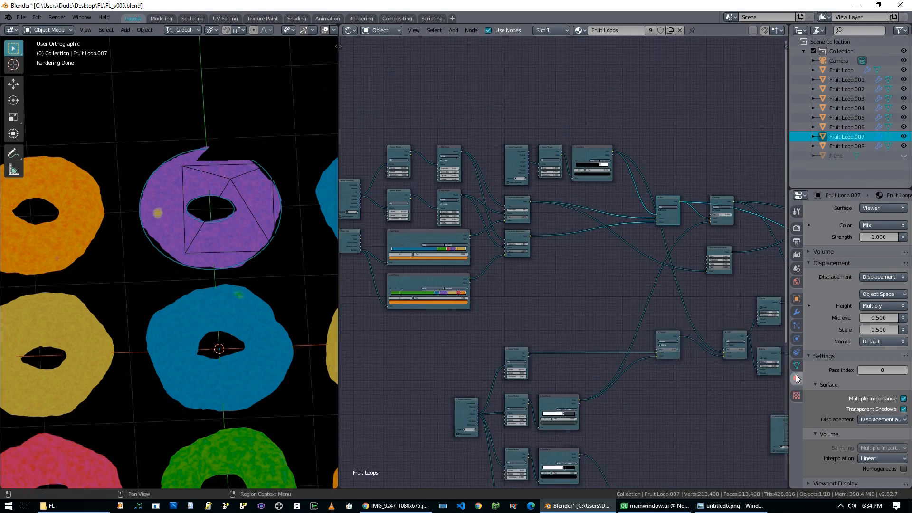
Make the Fruit Loops material on Fruit Loop.007 a single-user copy
{"action": "scroll", "coordinate": [839, 280], "scroll_direction": "up", "scroll_amount": 3}
{"action": "scroll", "coordinate": [839, 278], "scroll_direction": "up", "scroll_amount": 1}
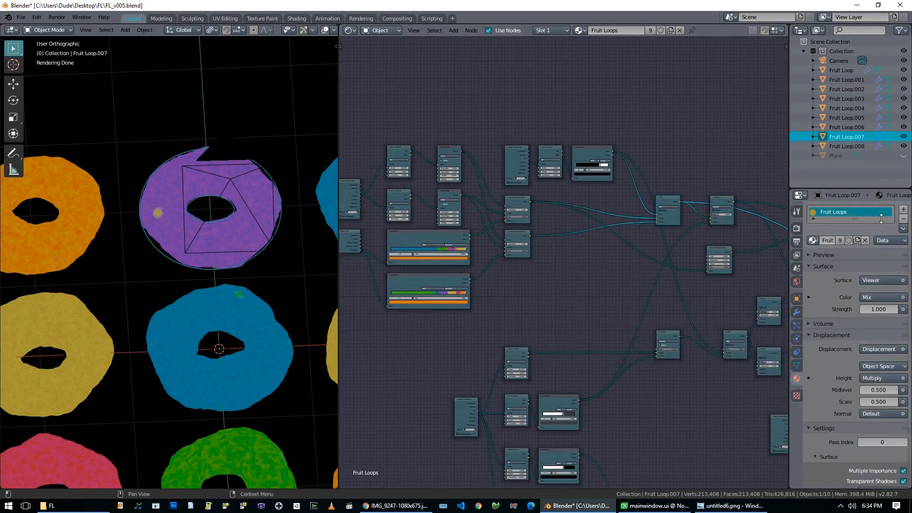
{"action": "left_click", "coordinate": [856, 240]}
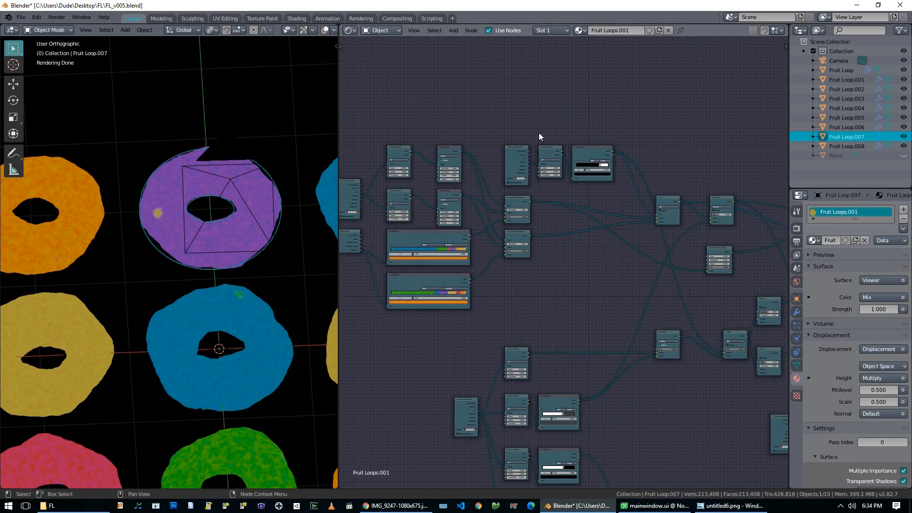
Delete the lower colour ColorRamp and the lower Hue Saturation Value node it feeds
{"action": "left_click", "coordinate": [410, 286]}
{"action": "key", "text": "x"}
{"action": "left_click", "coordinate": [514, 252]}
{"action": "key", "text": "x"}
Delete the Texture Coordinate, Noise Texture and black-and-white ColorRamp that form the colour mix mask
{"action": "middle_click_drag", "start_coordinate": [515, 278], "coordinate": [456, 325]}
{"action": "scroll", "coordinate": [543, 215], "scroll_direction": "up", "scroll_amount": 5}
{"action": "middle_click_drag", "start_coordinate": [543, 215], "coordinate": [488, 206]}
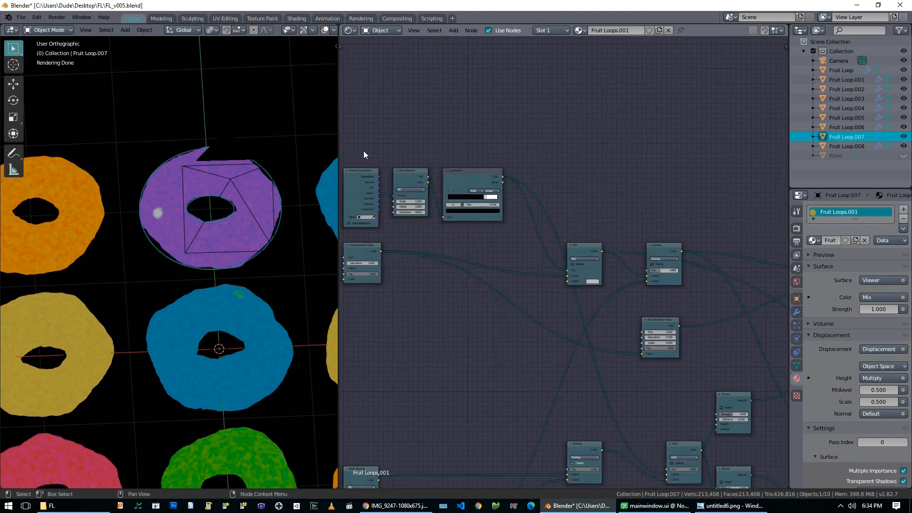
{"action": "left_click_drag", "start_coordinate": [363, 150], "coordinate": [495, 184]}
{"action": "key", "text": "x"}
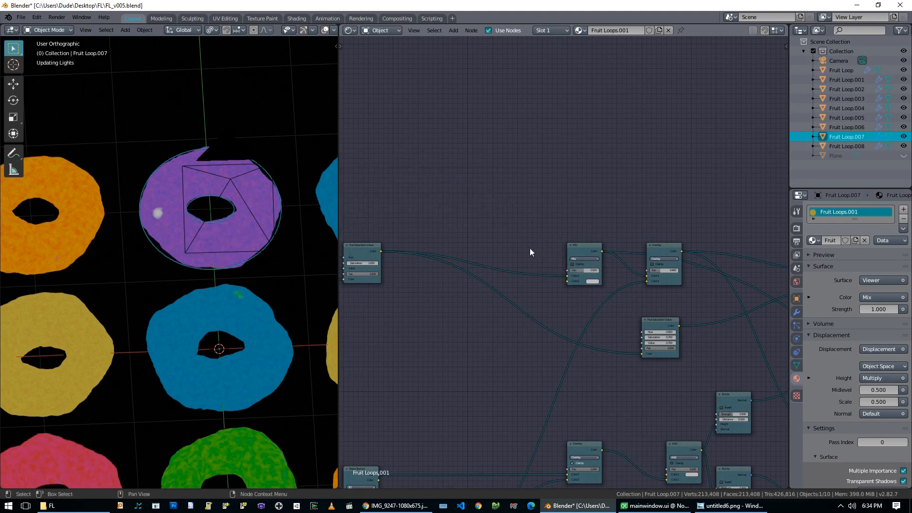
Delete the colour Mix node and connect the remaining Hue Saturation Value node to the Overlay node's Color1 input
{"action": "middle_click_drag", "start_coordinate": [537, 253], "coordinate": [590, 254]}
{"action": "left_click", "coordinate": [639, 259]}
{"action": "key", "text": "x"}
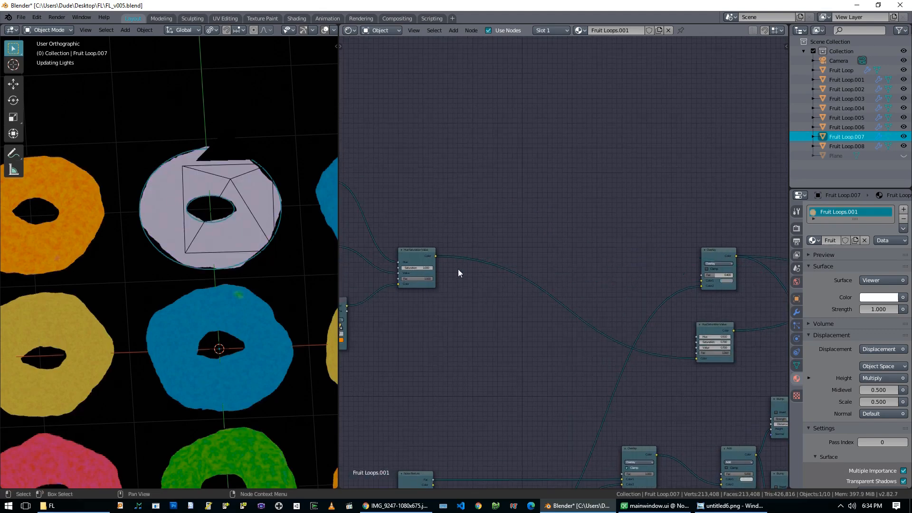
{"action": "left_click_drag", "start_coordinate": [436, 256], "coordinate": [700, 282]}
Delete the Add node before the bumps and connect the lower Overlay node's Color output to the Height inputs of both Bump nodes
{"action": "scroll", "coordinate": [517, 187], "scroll_direction": "down", "scroll_amount": 6}
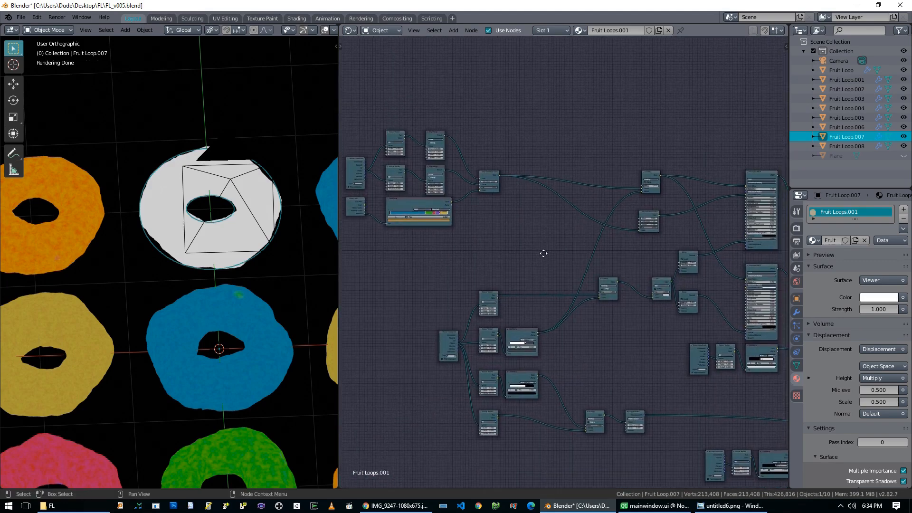
{"action": "scroll", "coordinate": [543, 253], "scroll_direction": "up", "scroll_amount": 2}
{"action": "scroll", "coordinate": [618, 319], "scroll_direction": "up", "scroll_amount": 2}
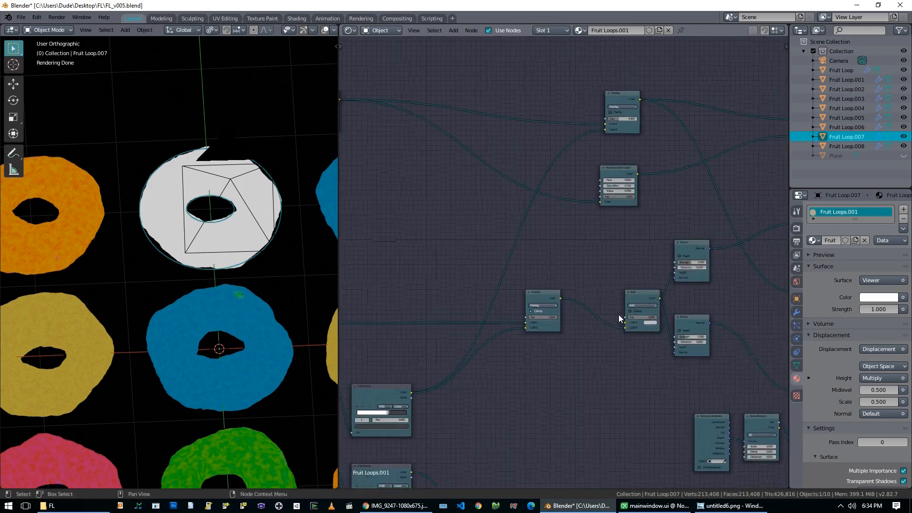
{"action": "key", "text": "x"}
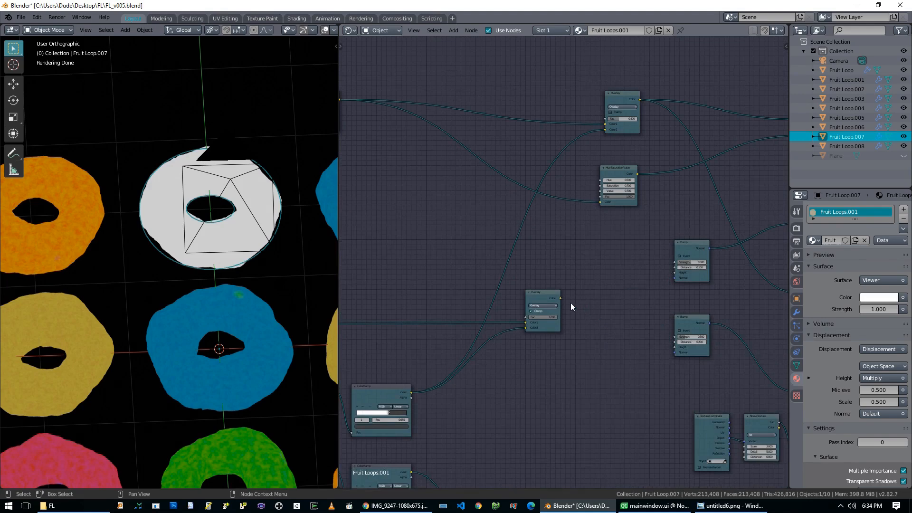
{"action": "mouse_move", "coordinate": [561, 298]}
{"action": "left_mouse_down"}
{"action": "mouse_move", "coordinate": [669, 271]}
{"action": "mouse_move", "coordinate": [675, 278]}
{"action": "mouse_move", "coordinate": [647, 301]}
{"action": "left_mouse_up"}
{"action": "key", "text": "ctrl+z"}
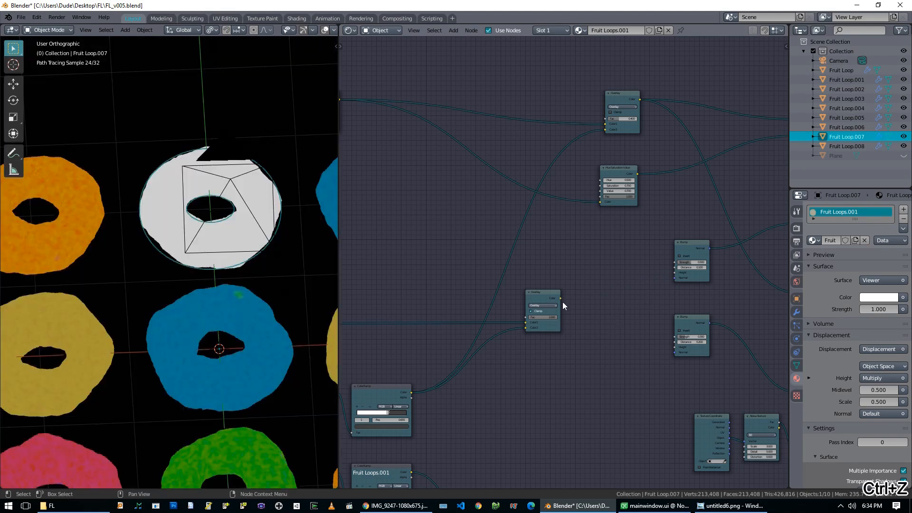
{"action": "left_click_drag", "start_coordinate": [561, 299], "coordinate": [675, 272]}
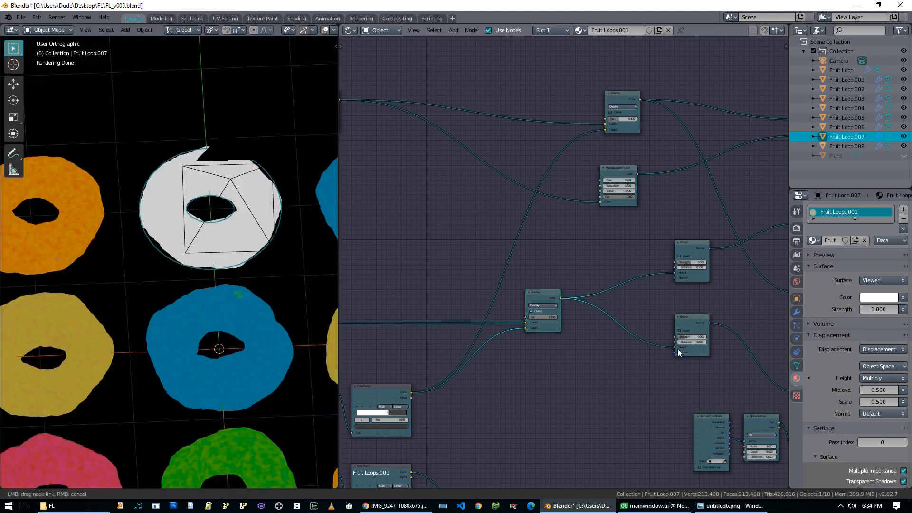
Preview the final Mix Shader of the simplified material on Fruit Loop.007 and look over its node tree
{"action": "middle_click_drag", "start_coordinate": [485, 259], "coordinate": [597, 298]}
{"action": "scroll", "coordinate": [596, 300], "scroll_direction": "down", "scroll_amount": 8}
{"action": "middle_click_drag", "start_coordinate": [541, 278], "coordinate": [556, 260]}
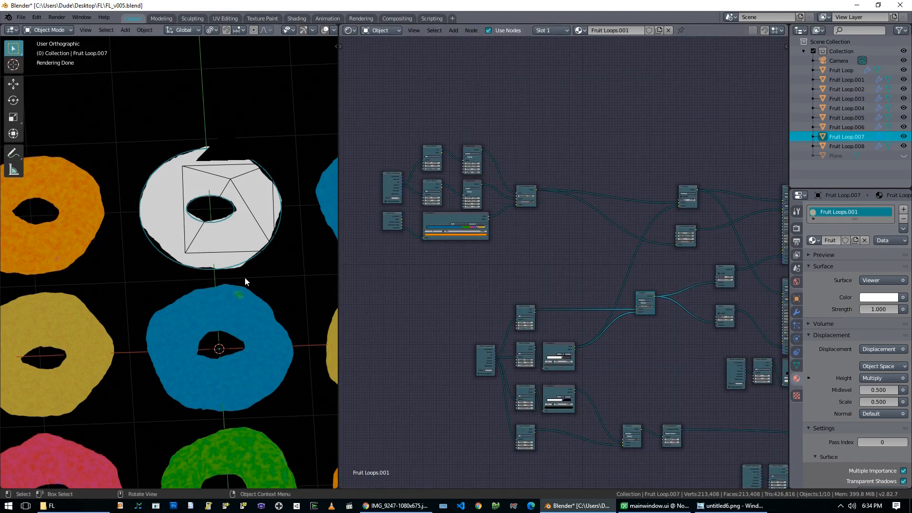
{"action": "middle_click_drag", "start_coordinate": [244, 277], "coordinate": [250, 284]}
{"action": "middle_click_drag", "start_coordinate": [649, 274], "coordinate": [498, 273]}
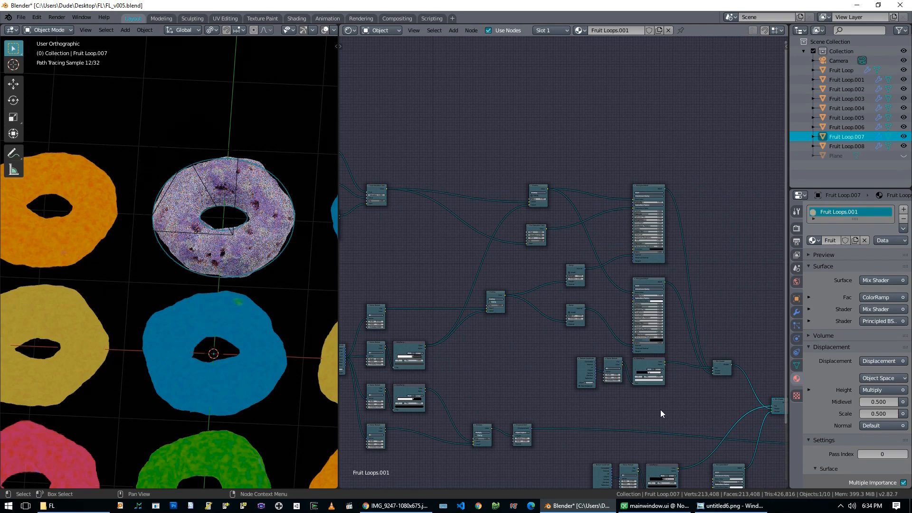
{"action": "middle_click_drag", "start_coordinate": [448, 263], "coordinate": [461, 261]}
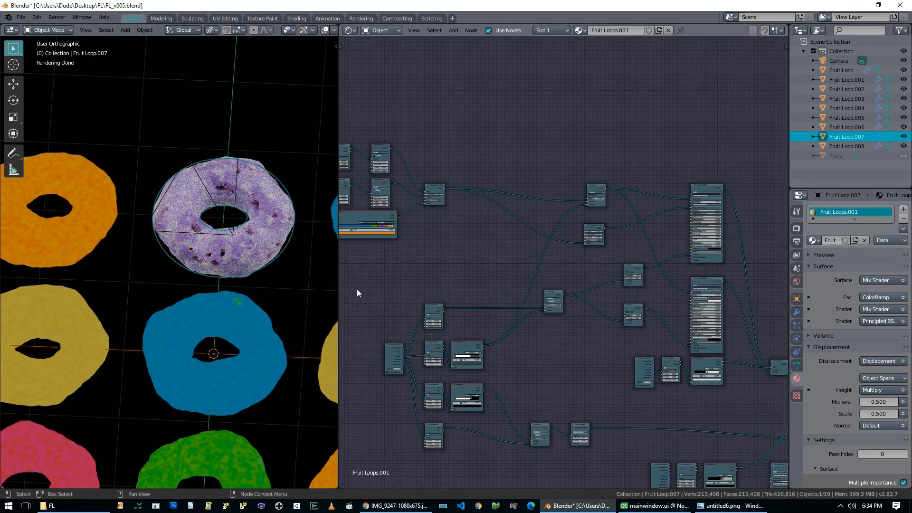
Preview the colour Hue Saturation Value node, both upper Principled BSDFs, the first Mix Shader and the final Mix Shader in turn on Fruit Loop.007
{"action": "middle_click_drag", "start_coordinate": [494, 252], "coordinate": [505, 279]}
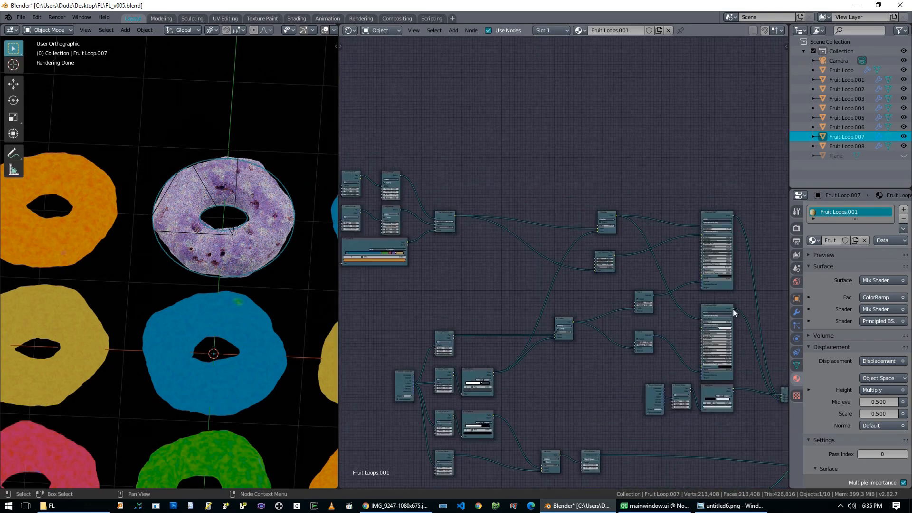
{"action": "middle_click_drag", "start_coordinate": [754, 358], "coordinate": [755, 350]}
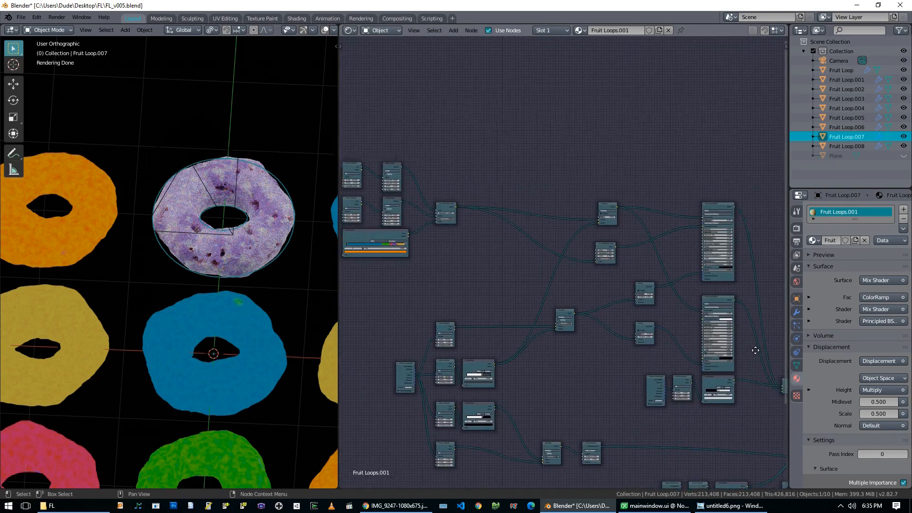
{"action": "left_click", "coordinate": [447, 209], "text": "ctrl+shift"}
{"action": "middle_click_drag", "start_coordinate": [521, 257], "coordinate": [447, 257]}
{"action": "scroll", "coordinate": [448, 257], "scroll_direction": "up", "scroll_amount": 3}
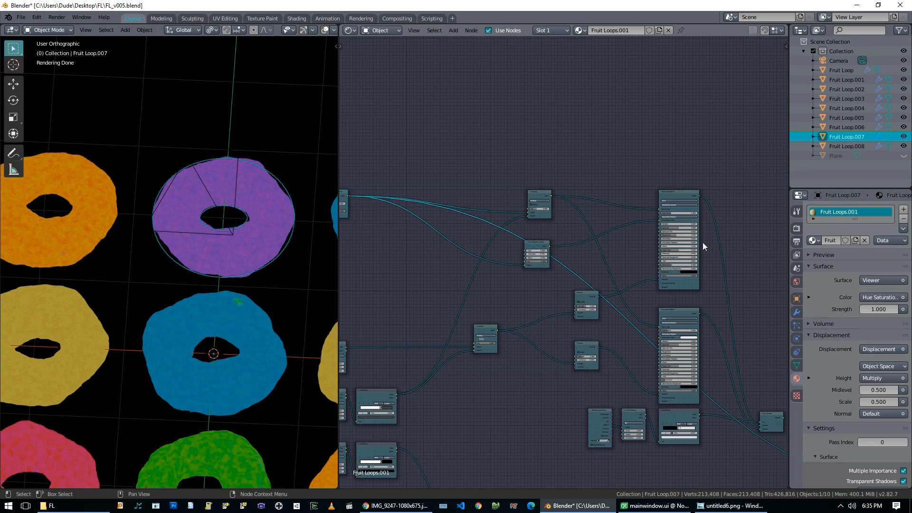
{"action": "left_click", "coordinate": [679, 195], "text": "ctrl+shift"}
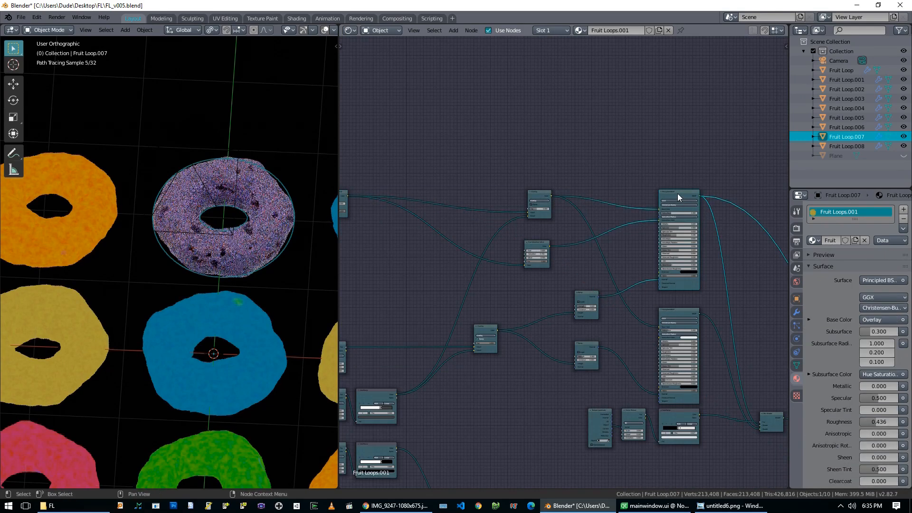
{"action": "left_click", "coordinate": [680, 311], "text": "ctrl+shift"}
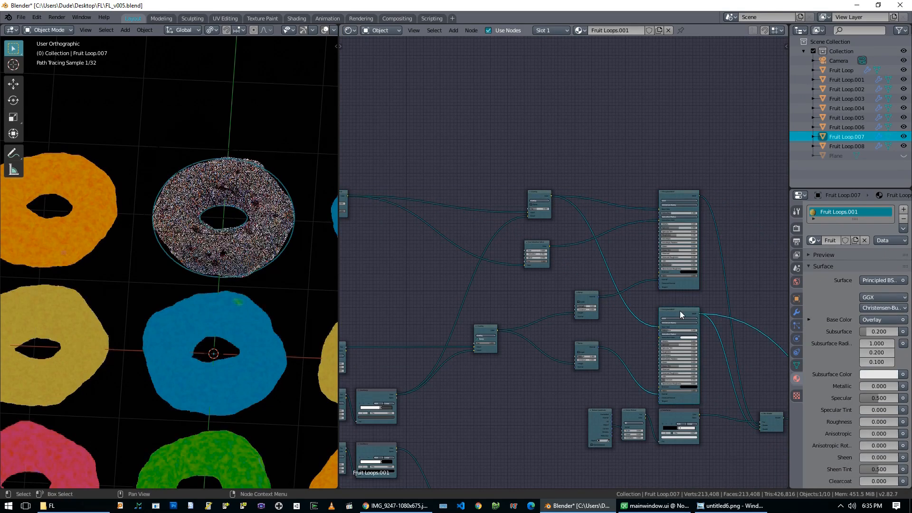
{"action": "middle_click_drag", "start_coordinate": [564, 383], "coordinate": [459, 271]}
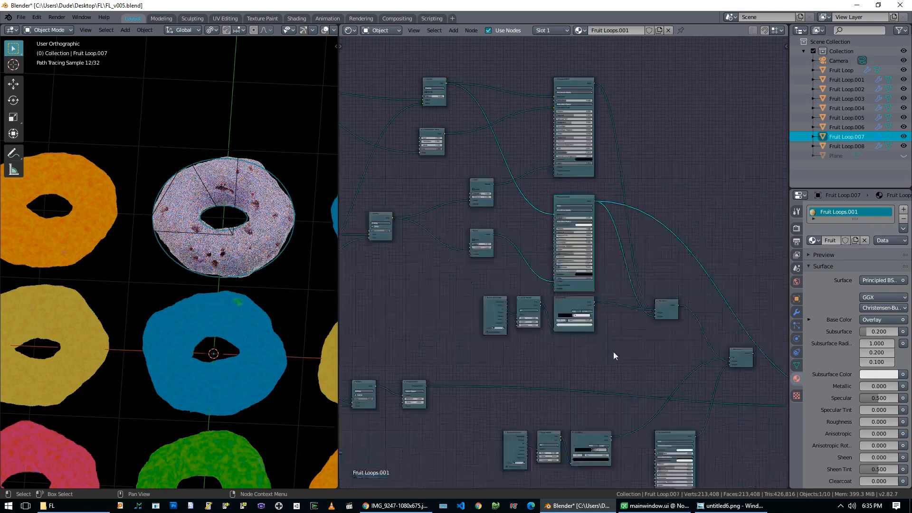
{"action": "left_click", "coordinate": [671, 316], "text": "ctrl+shift"}
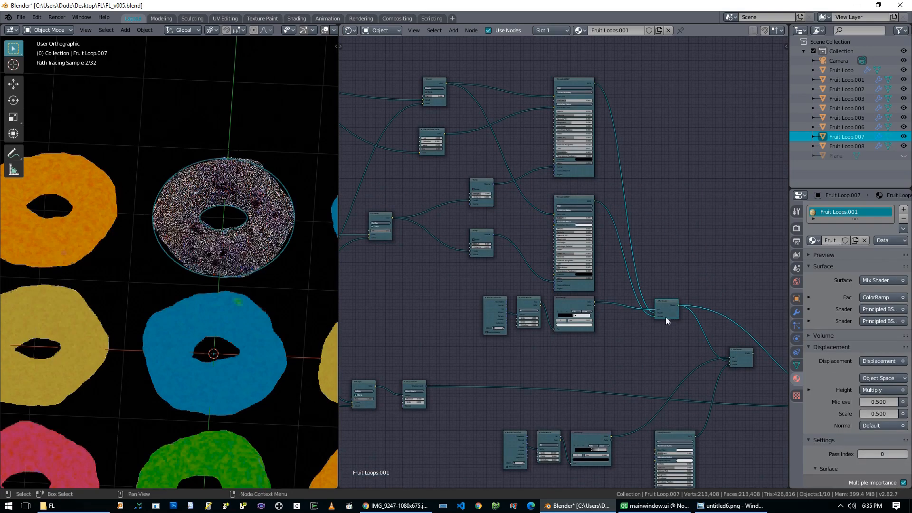
{"action": "middle_click_drag", "start_coordinate": [580, 305], "coordinate": [534, 218]}
{"action": "left_click", "coordinate": [700, 275], "text": "ctrl+shift"}
{"action": "middle_click_drag", "start_coordinate": [467, 314], "coordinate": [706, 294]}
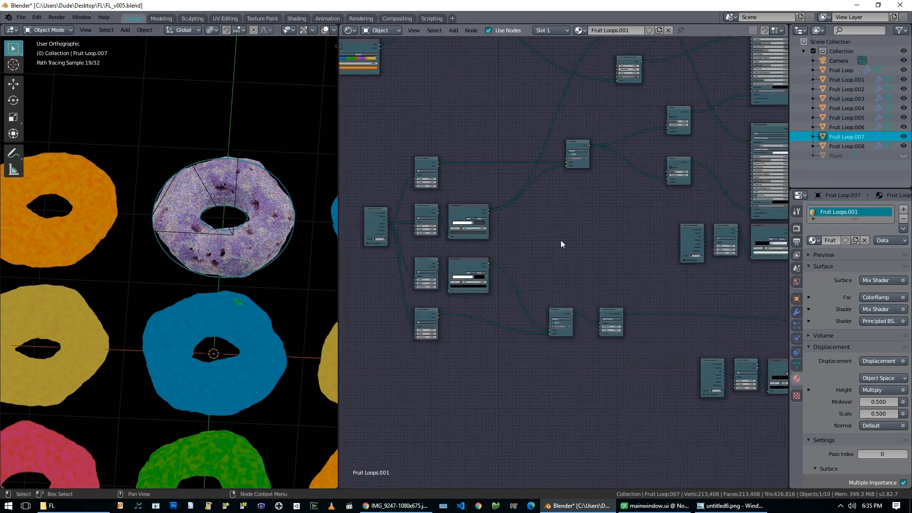
Look over the simplified node tree, compare with the close-up cereal rings in the untitled6.png render, and return to Blender
{"action": "middle_click_drag", "start_coordinate": [561, 244], "coordinate": [583, 284]}
{"action": "scroll", "coordinate": [387, 272], "scroll_direction": "down", "scroll_amount": 2}
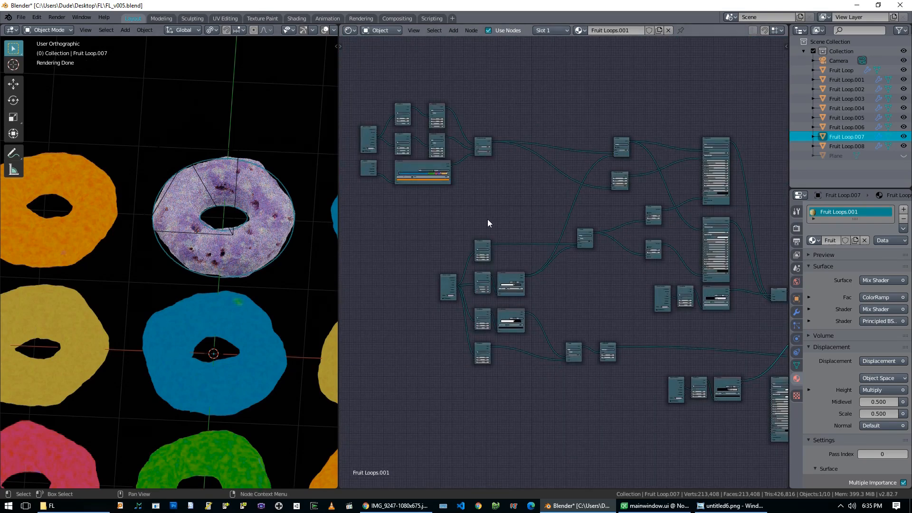
{"action": "scroll", "coordinate": [489, 221], "scroll_direction": "up", "scroll_amount": 3}
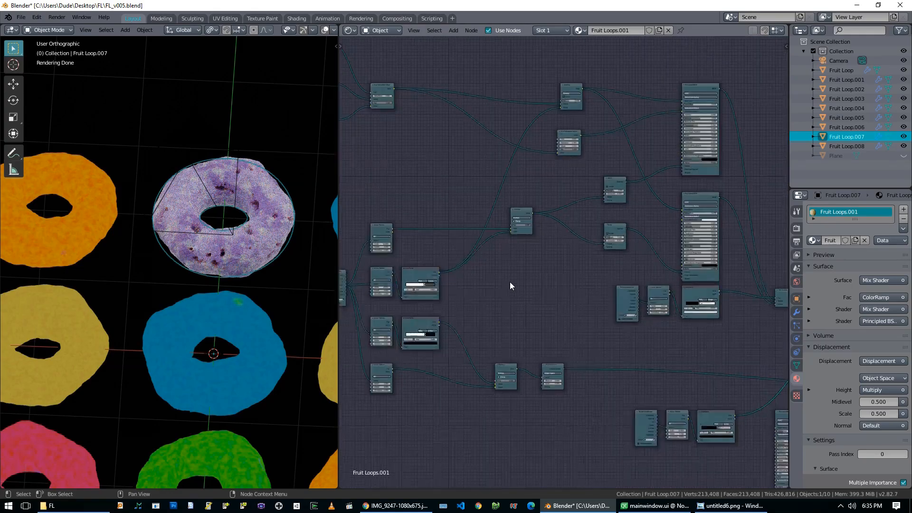
{"action": "left_click", "coordinate": [731, 505]}
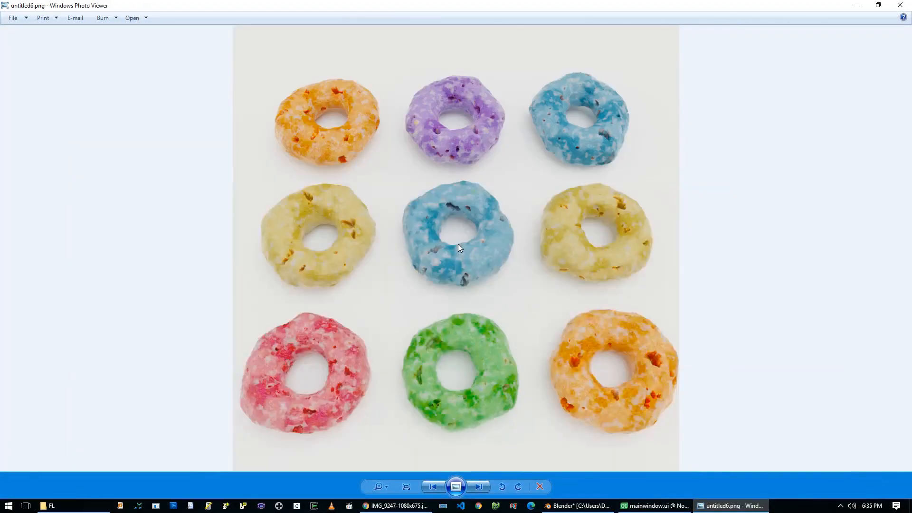
{"action": "scroll", "coordinate": [432, 90], "scroll_direction": "up", "scroll_amount": 4}
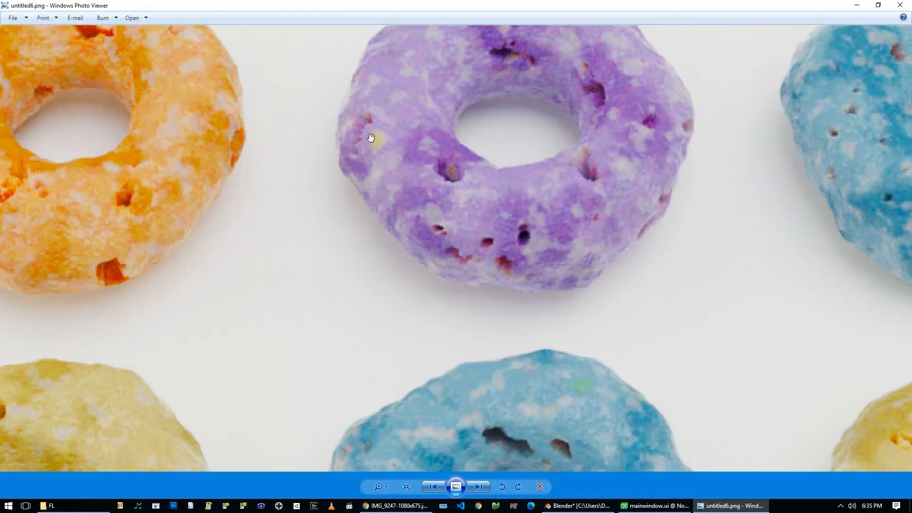
{"action": "scroll", "coordinate": [596, 393], "scroll_direction": "down", "scroll_amount": 2}
{"action": "left_click_drag", "start_coordinate": [580, 389], "coordinate": [551, 330]}
{"action": "left_click", "coordinate": [731, 506]}
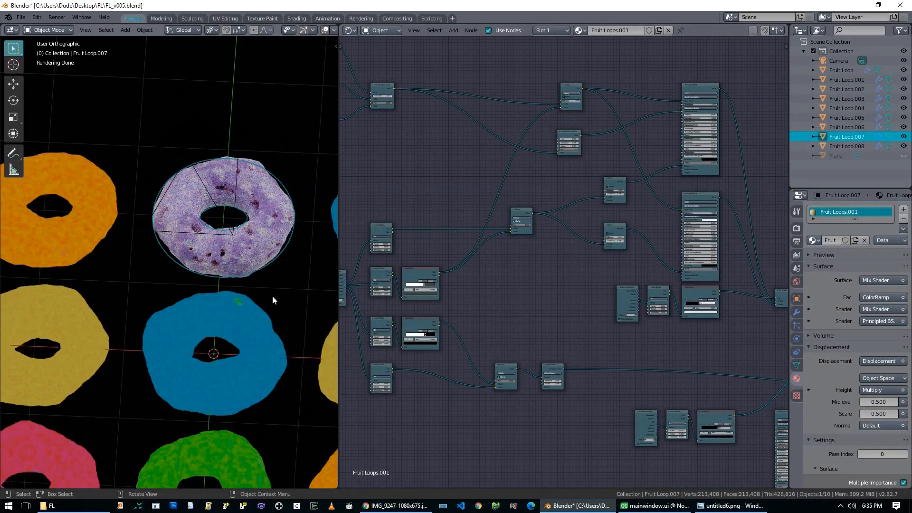
Assign the simplified Fruit Loops.001 material to Fruit Loop.003 and frame its node tree
{"action": "left_click", "coordinate": [263, 340]}
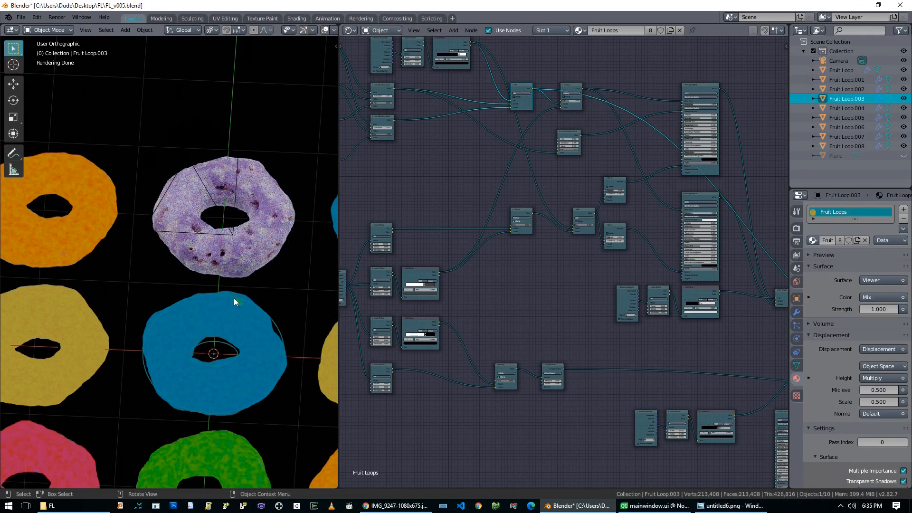
{"action": "left_click", "coordinate": [813, 240]}
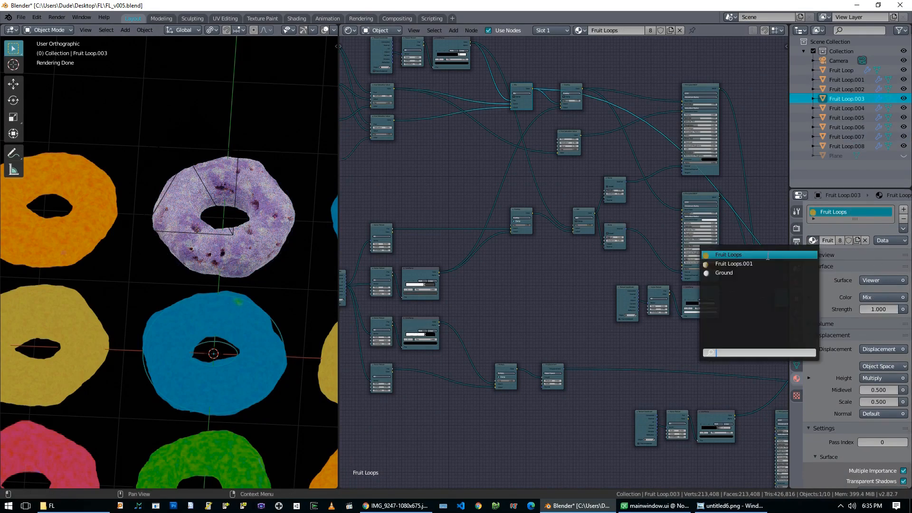
{"action": "left_click", "coordinate": [741, 264]}
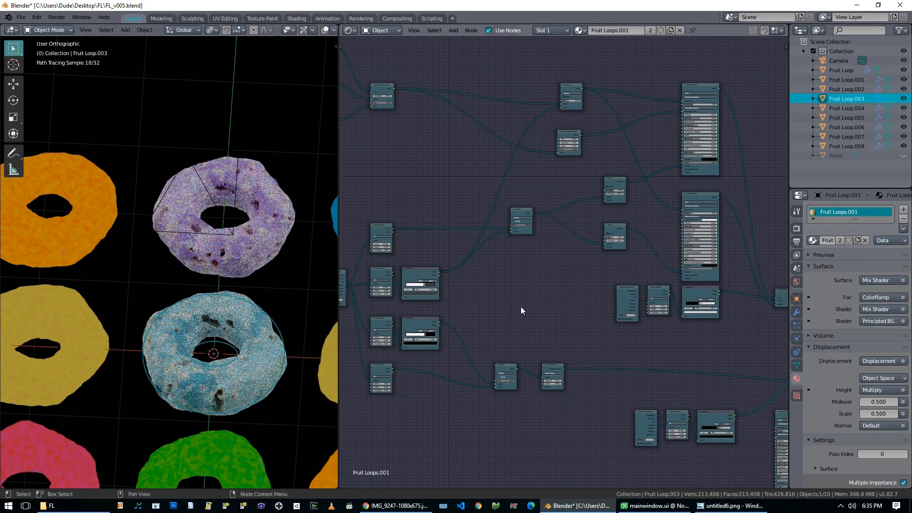
{"action": "key", "text": "Home"}
{"action": "middle_click_drag", "start_coordinate": [531, 283], "coordinate": [514, 238]}
Drive the final Mix Shader's ColorRamp from the second Noise Texture of the lower group, deleting the ramp's own Noise Texture and Texture Coordinate
{"action": "left_click", "coordinate": [391, 272], "text": "ctrl+shift"}
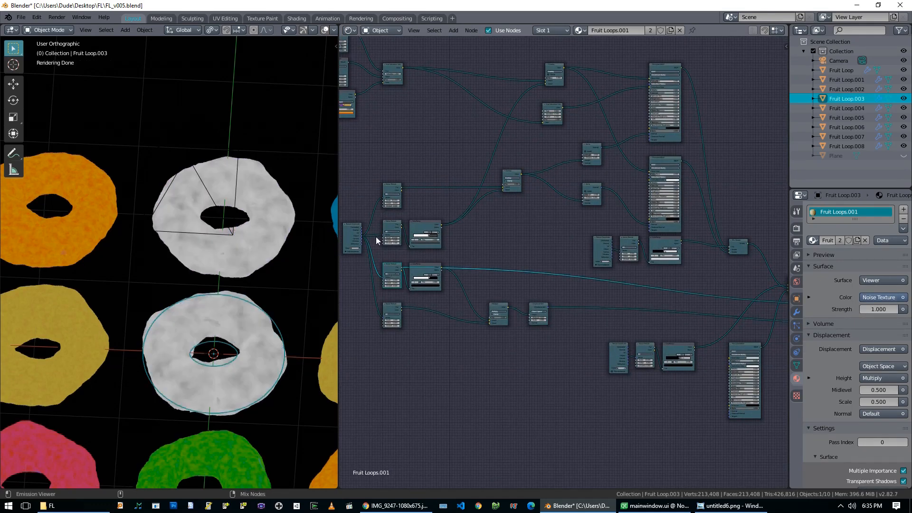
{"action": "left_click", "coordinate": [384, 225], "text": "ctrl+shift"}
{"action": "left_click", "coordinate": [648, 350], "text": "ctrl+shift"}
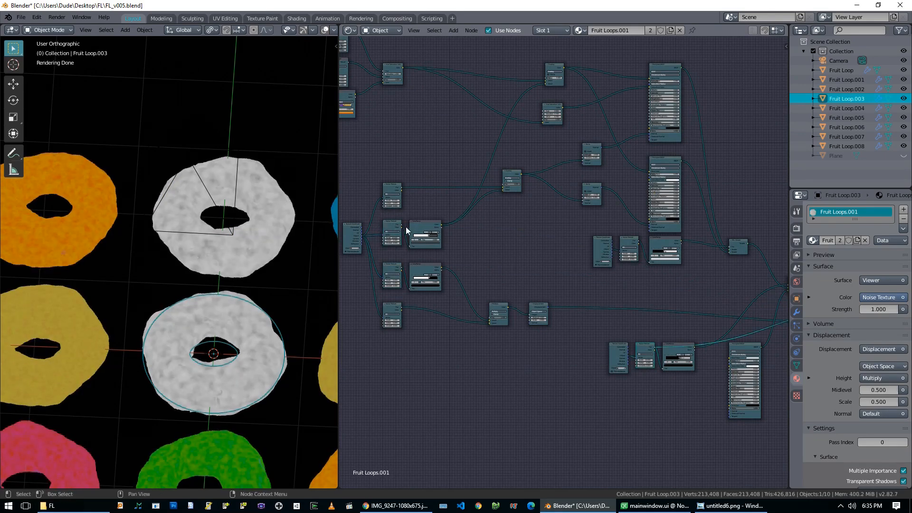
{"action": "left_click_drag", "start_coordinate": [402, 225], "coordinate": [662, 369]}
{"action": "left_click", "coordinate": [641, 347]}
{"action": "left_click", "coordinate": [613, 346], "text": "shift"}
{"action": "key", "text": "x"}
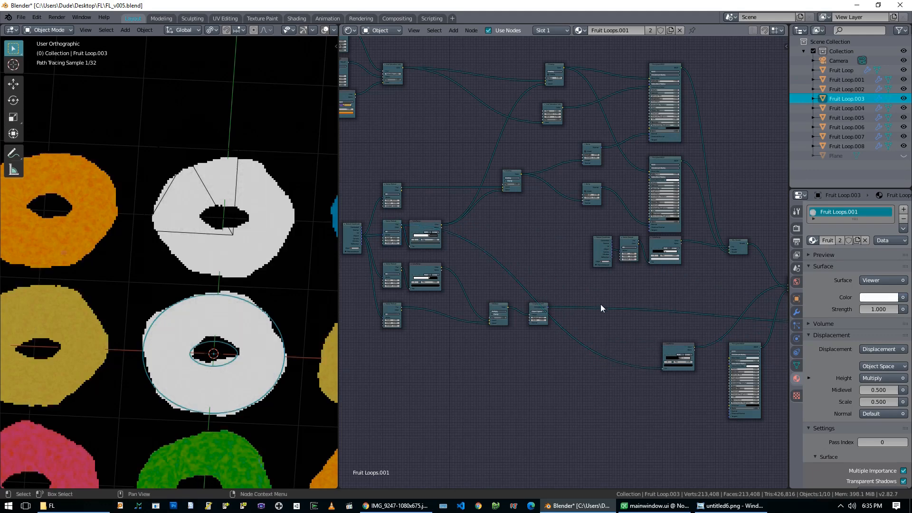
Drive the first Mix Shader's ColorRamp from the lower group's third Noise Texture, deleting the ramp's own Noise Texture and Texture Coordinate
{"action": "middle_click_drag", "start_coordinate": [600, 308], "coordinate": [644, 347]}
{"action": "left_click", "coordinate": [430, 323], "text": "ctrl+shift"}
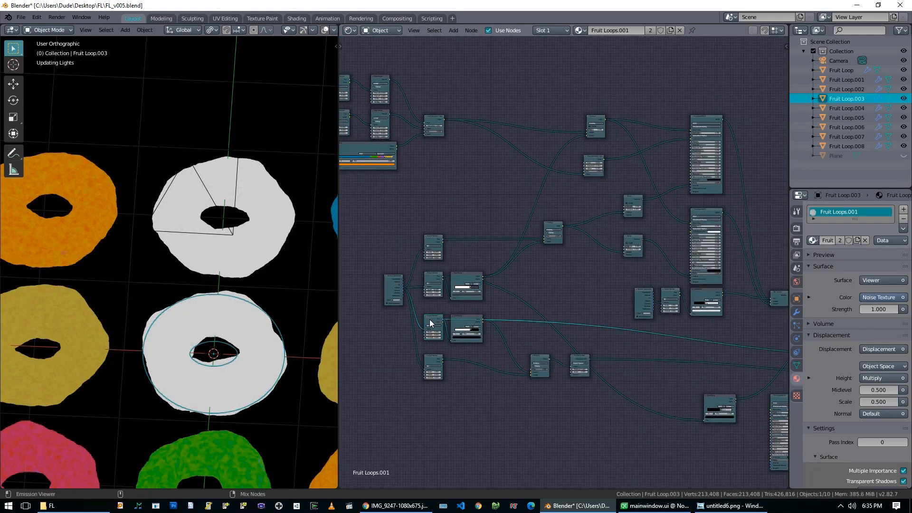
{"action": "left_click", "coordinate": [670, 296], "text": "ctrl+shift"}
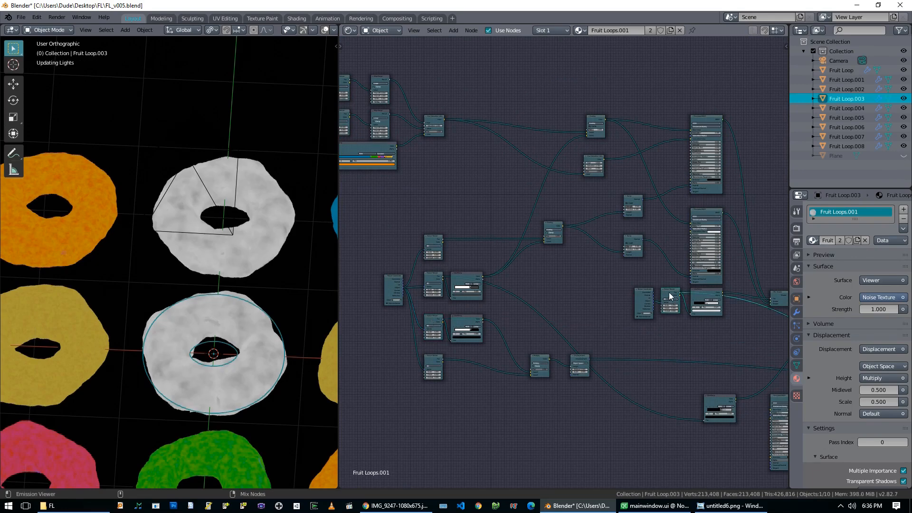
{"action": "left_click_drag", "start_coordinate": [444, 322], "coordinate": [678, 306]}
{"action": "left_click", "coordinate": [667, 296]}
{"action": "left_click", "coordinate": [645, 294], "text": "shift"}
{"action": "key", "text": "x"}
Feed the Overlay node before the bumps from the second colour Noise Texture and delete the lower group's topmost Noise Texture
{"action": "middle_click_drag", "start_coordinate": [574, 280], "coordinate": [661, 317]}
{"action": "left_click", "coordinate": [517, 278], "text": "ctrl+shift"}
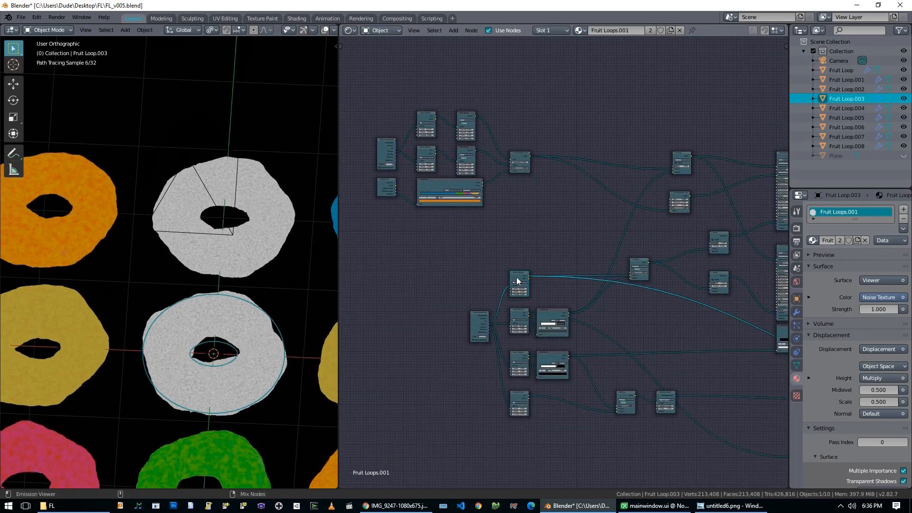
{"action": "middle_click_drag", "start_coordinate": [550, 253], "coordinate": [500, 262]}
{"action": "scroll", "coordinate": [474, 255], "scroll_direction": "up", "scroll_amount": 3}
{"action": "left_click", "coordinate": [355, 105], "text": "ctrl+shift"}
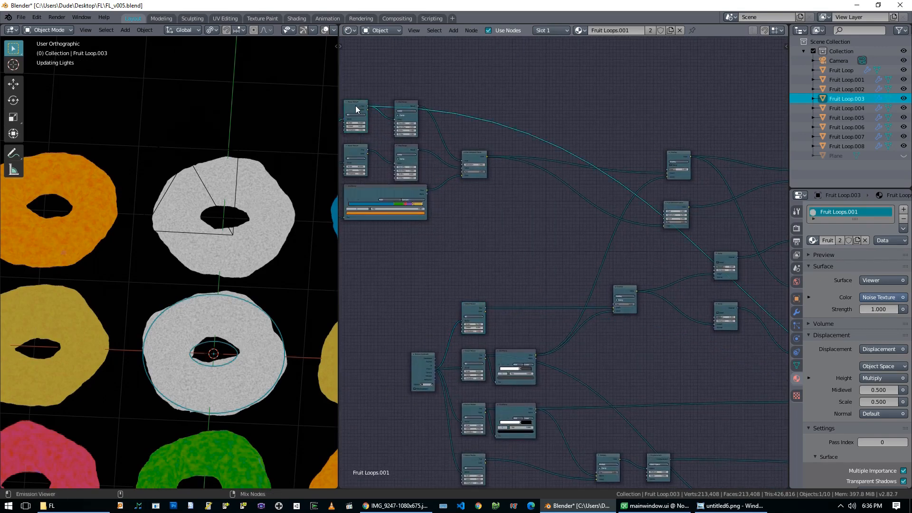
{"action": "left_click", "coordinate": [350, 150], "text": "ctrl+shift"}
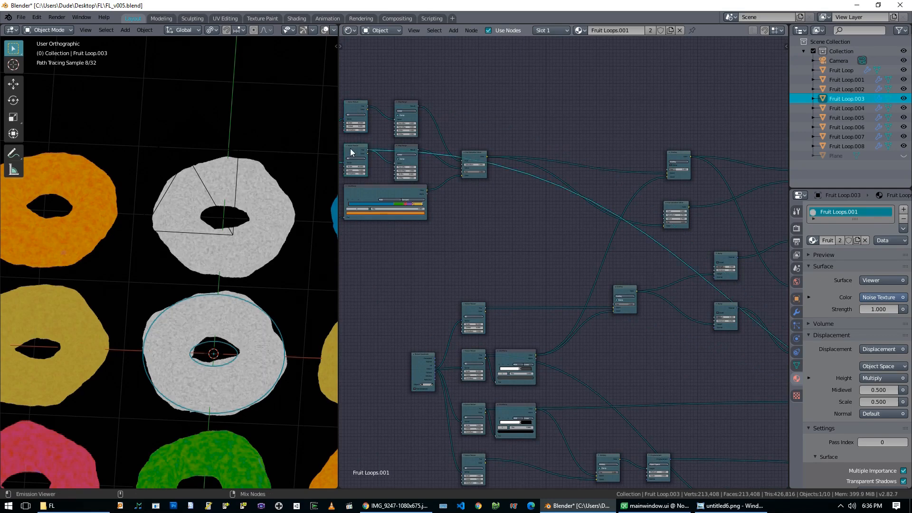
{"action": "left_click_drag", "start_coordinate": [368, 150], "coordinate": [614, 310]}
{"action": "key", "text": "x"}
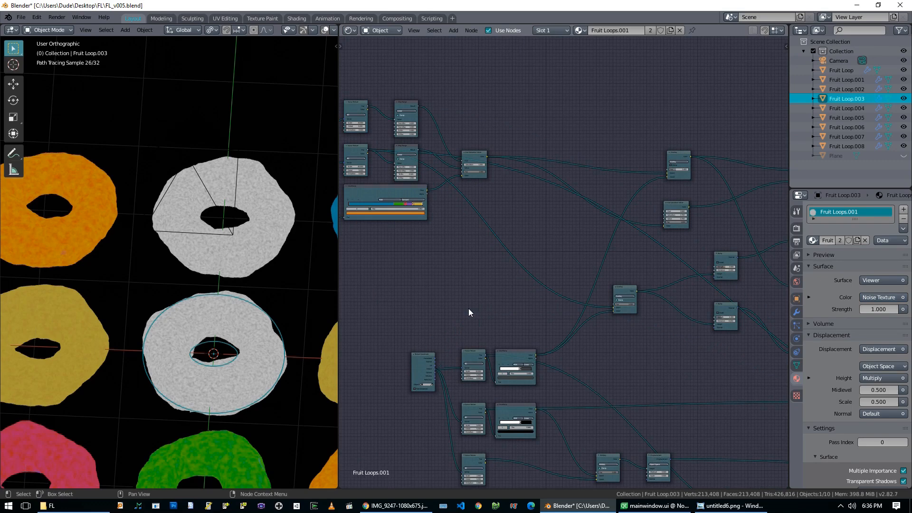
Feed the uppermost colour variation node from the Noise Texture of the lower group's first ColorRamp and delete the upper colour Noise Texture
{"action": "middle_click_drag", "start_coordinate": [480, 307], "coordinate": [565, 300]}
{"action": "left_click", "coordinate": [560, 350], "text": "ctrl+shift"}
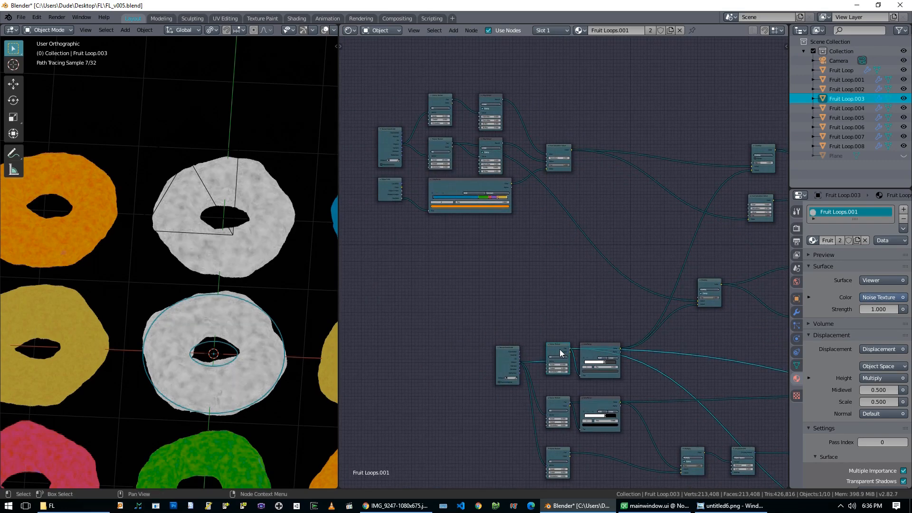
{"action": "left_click", "coordinate": [441, 143], "text": "ctrl+shift"}
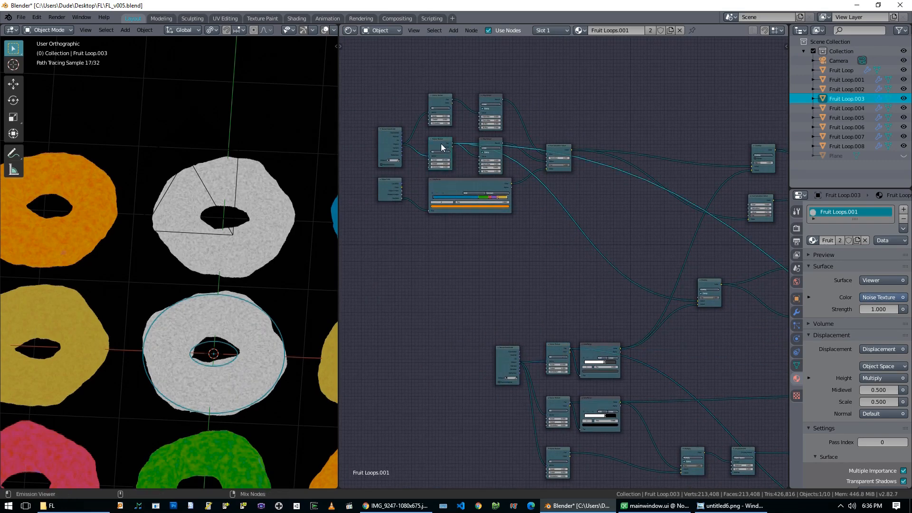
{"action": "left_click", "coordinate": [435, 102], "text": "ctrl+shift"}
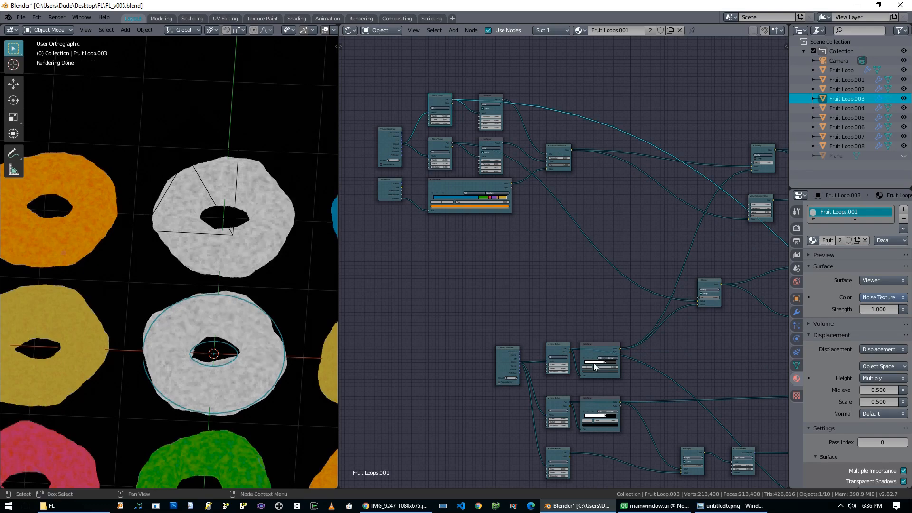
{"action": "left_click_drag", "start_coordinate": [572, 349], "coordinate": [478, 113]}
{"action": "left_click", "coordinate": [432, 99]}
{"action": "key", "text": "Delete"}
Preview the final Mix Shader on Fruit Loop.003 and Fruit Loop.007 and look over the reduced node tree
{"action": "middle_click_drag", "start_coordinate": [477, 307], "coordinate": [385, 250]}
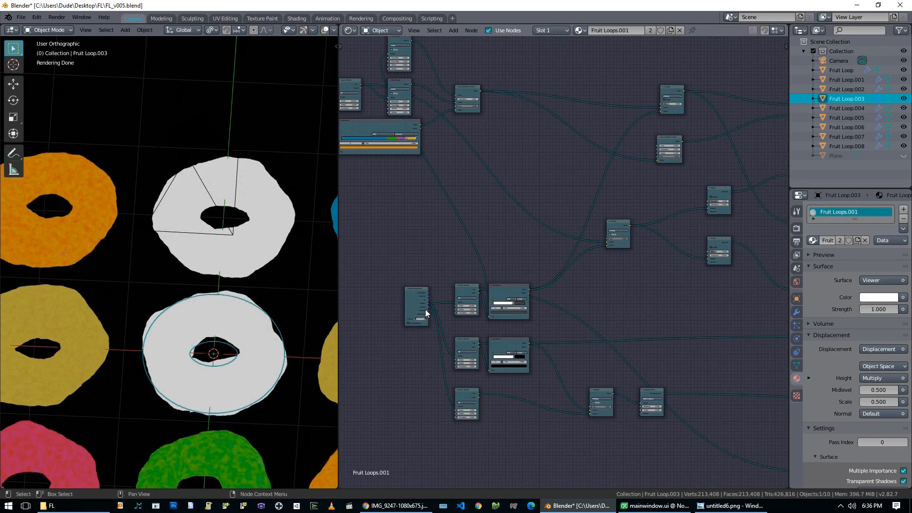
{"action": "middle_click_drag", "start_coordinate": [620, 290], "coordinate": [426, 301]}
{"action": "middle_click_drag", "start_coordinate": [725, 353], "coordinate": [581, 300]}
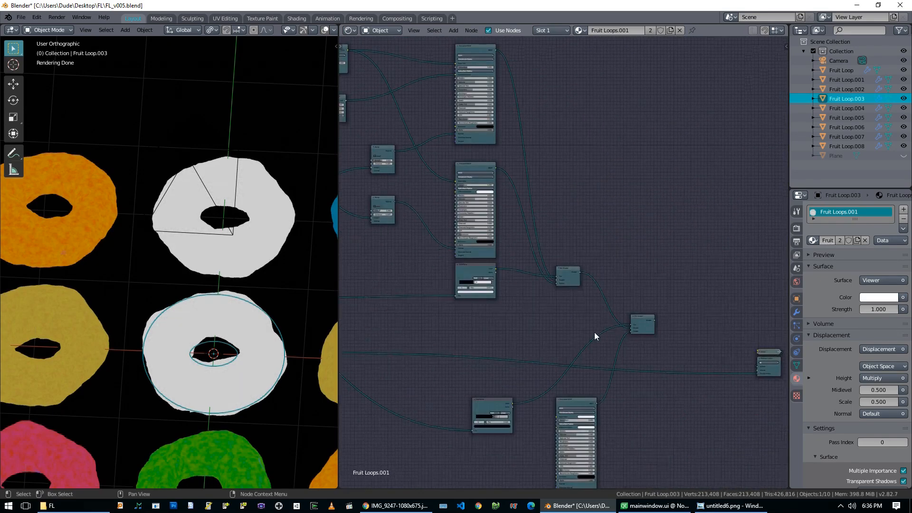
{"action": "left_click", "coordinate": [648, 329], "text": "ctrl+shift"}
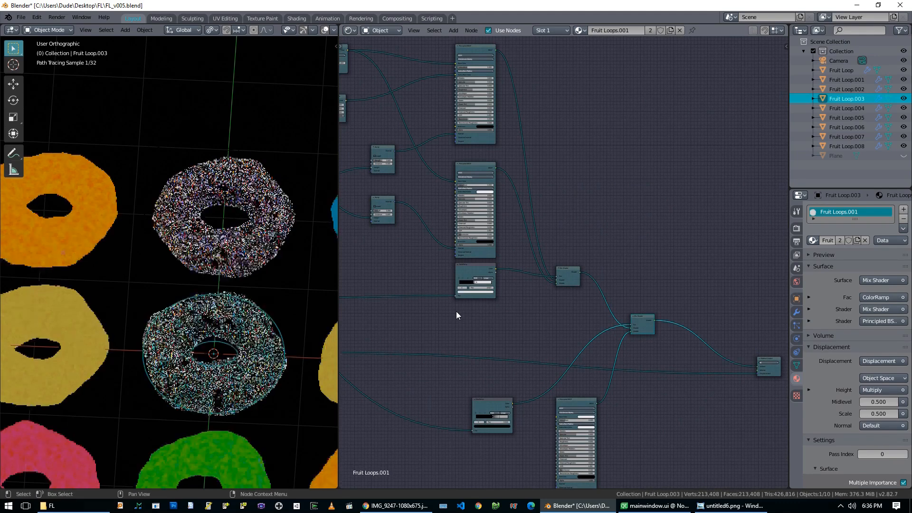
{"action": "middle_click_drag", "start_coordinate": [438, 282], "coordinate": [579, 303]}
{"action": "scroll", "coordinate": [580, 303], "scroll_direction": "down", "scroll_amount": 4}
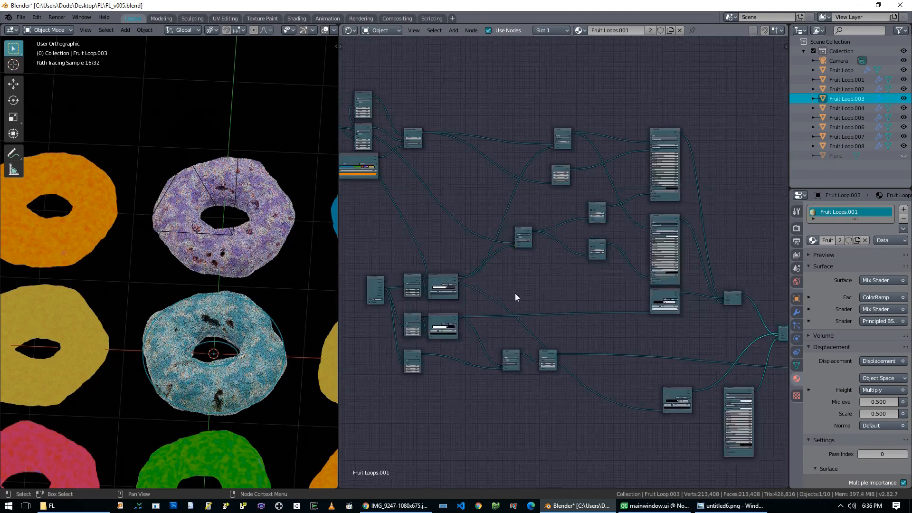
Connect the upper Bump node to the lower Principled BSDF's normal input and delete the redundant lower Bump node
{"action": "scroll", "coordinate": [589, 301], "scroll_direction": "up", "scroll_amount": 3}
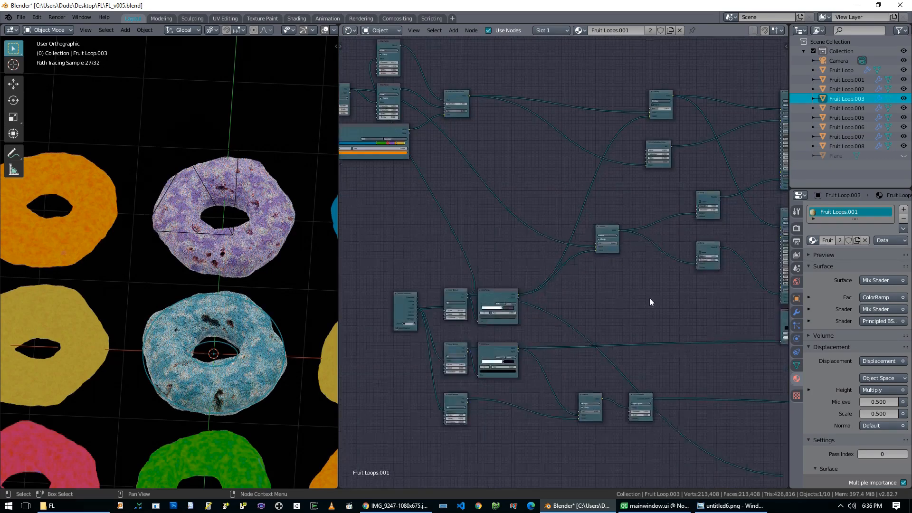
{"action": "scroll", "coordinate": [589, 304], "scroll_direction": "up", "scroll_amount": 4}
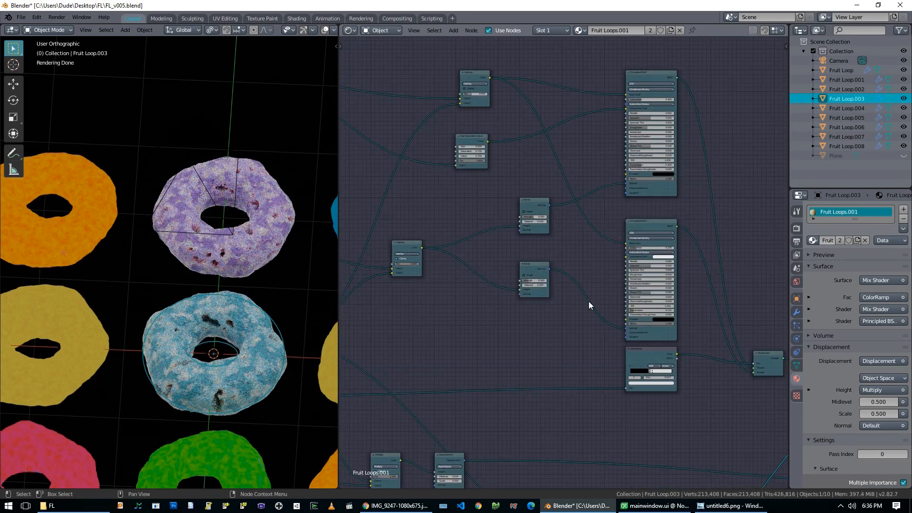
{"action": "scroll", "coordinate": [587, 305], "scroll_direction": "up", "scroll_amount": 1}
{"action": "left_click_drag", "start_coordinate": [547, 195], "coordinate": [638, 338]}
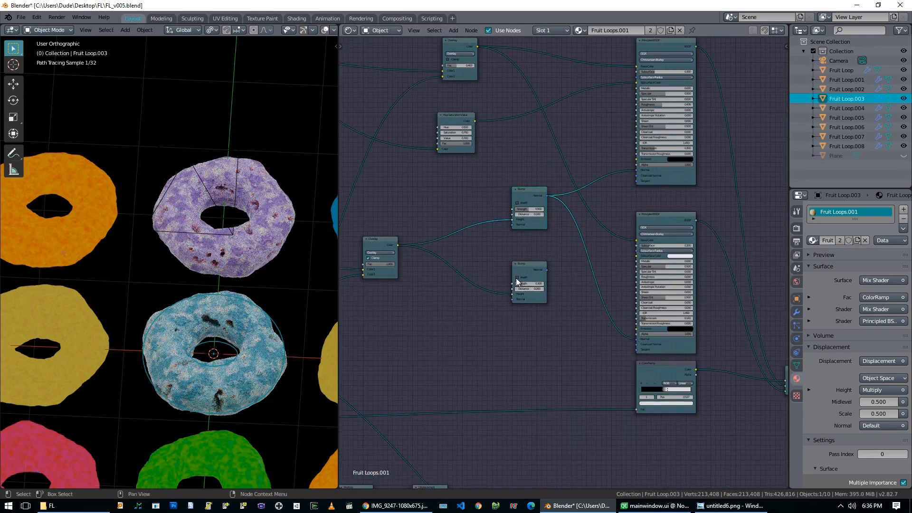
{"action": "key", "text": "x"}
{"action": "middle_click_drag", "start_coordinate": [528, 324], "coordinate": [609, 373]}
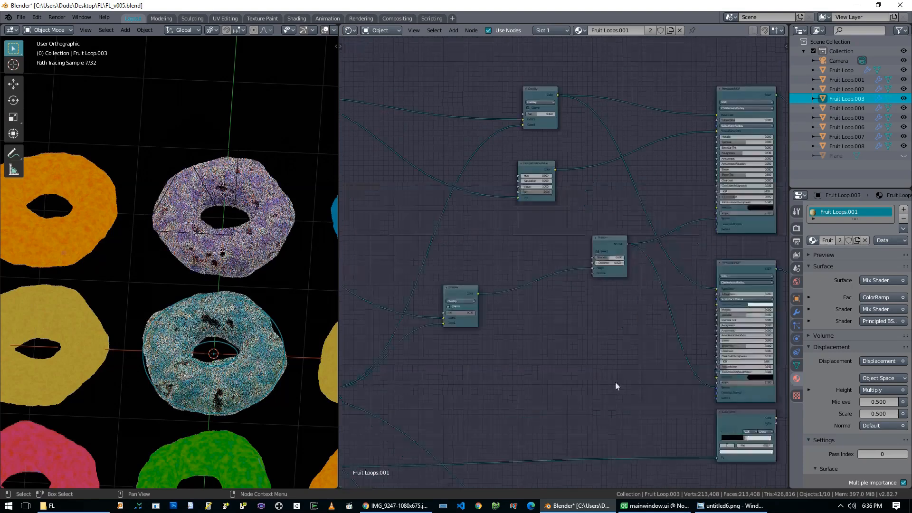
Examine the simplified Fruit Loops.001 node tree, from the noise groups through the shared Bump to the Mix Shaders
{"action": "middle_click_drag", "start_coordinate": [515, 277], "coordinate": [587, 324]}
{"action": "scroll", "coordinate": [586, 323], "scroll_direction": "down", "scroll_amount": 2}
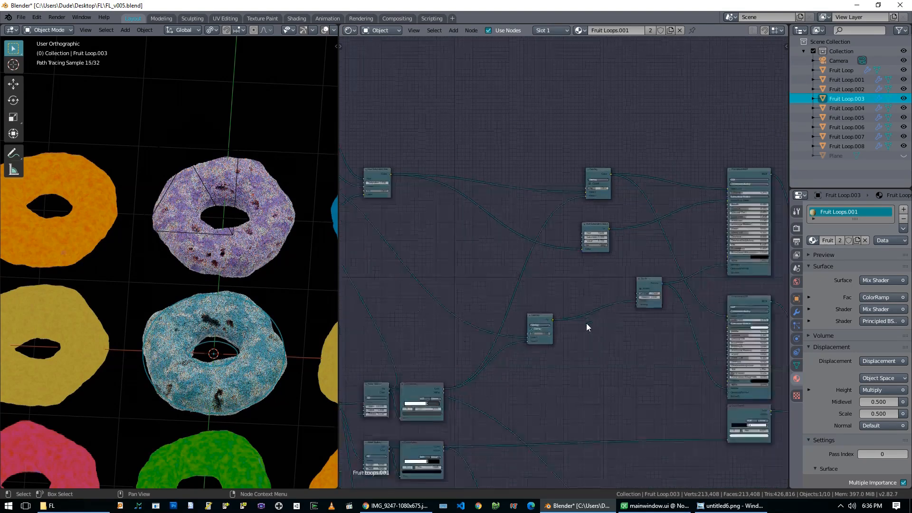
{"action": "scroll", "coordinate": [582, 332], "scroll_direction": "down", "scroll_amount": 2}
{"action": "middle_click_drag", "start_coordinate": [558, 358], "coordinate": [642, 353]}
{"action": "middle_click_drag", "start_coordinate": [632, 296], "coordinate": [615, 226]}
{"action": "middle_click_drag", "start_coordinate": [616, 279], "coordinate": [426, 280]}
{"action": "middle_click_drag", "start_coordinate": [507, 330], "coordinate": [572, 335]}
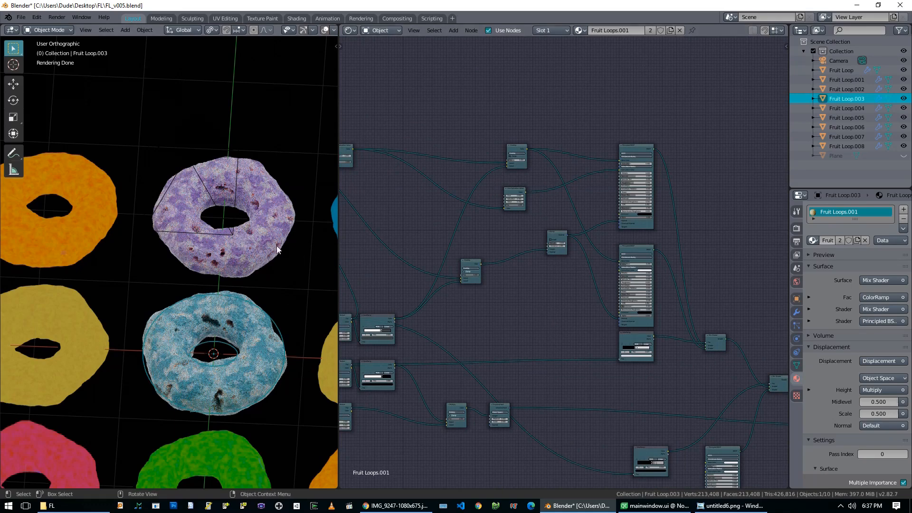
{"action": "middle_click_drag", "start_coordinate": [528, 312], "coordinate": [627, 329]}
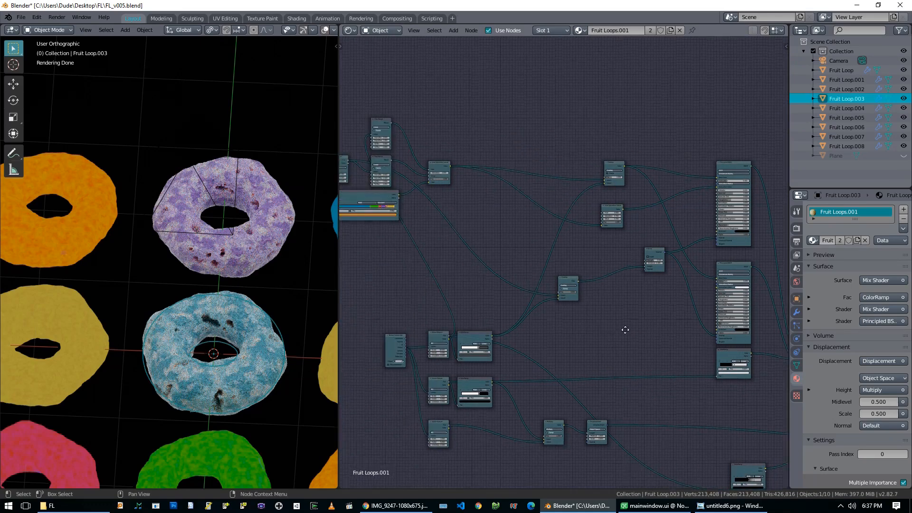
Assign the original Fruit Loops material to Fruit Loop.003 and route its final Mix Shader to the output
{"action": "left_click", "coordinate": [812, 241]}
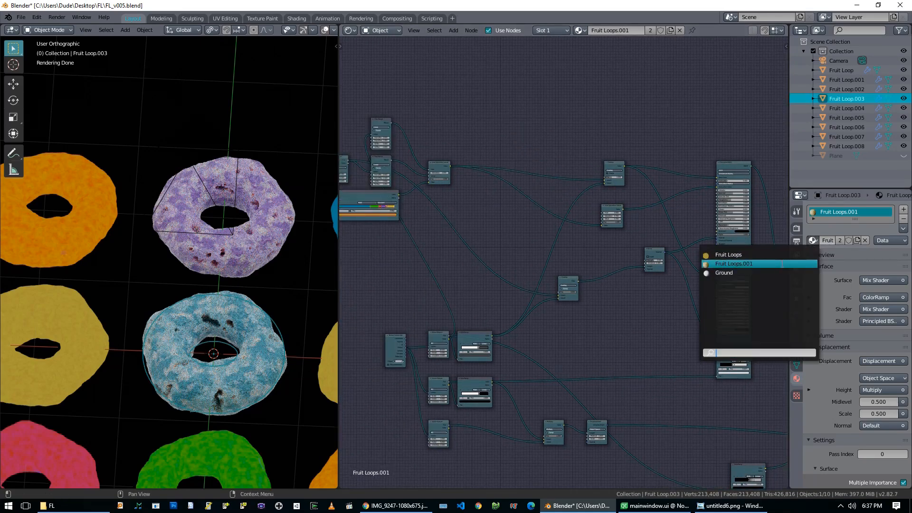
{"action": "left_click", "coordinate": [778, 254]}
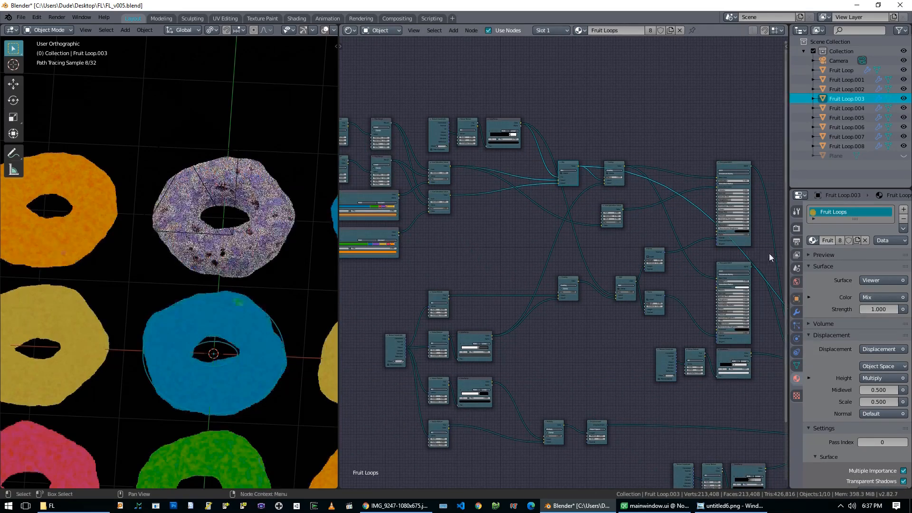
{"action": "middle_click_drag", "start_coordinate": [652, 347], "coordinate": [410, 297]}
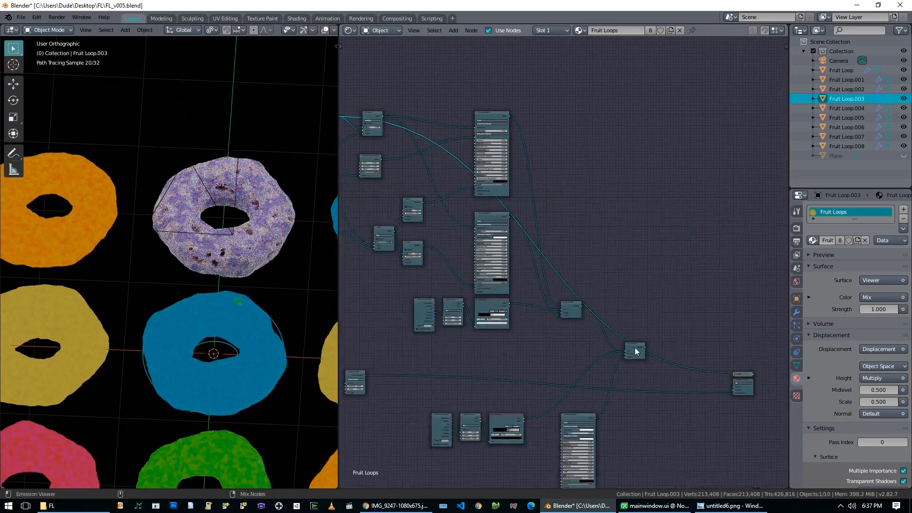
{"action": "left_click", "coordinate": [636, 352], "text": "ctrl+shift"}
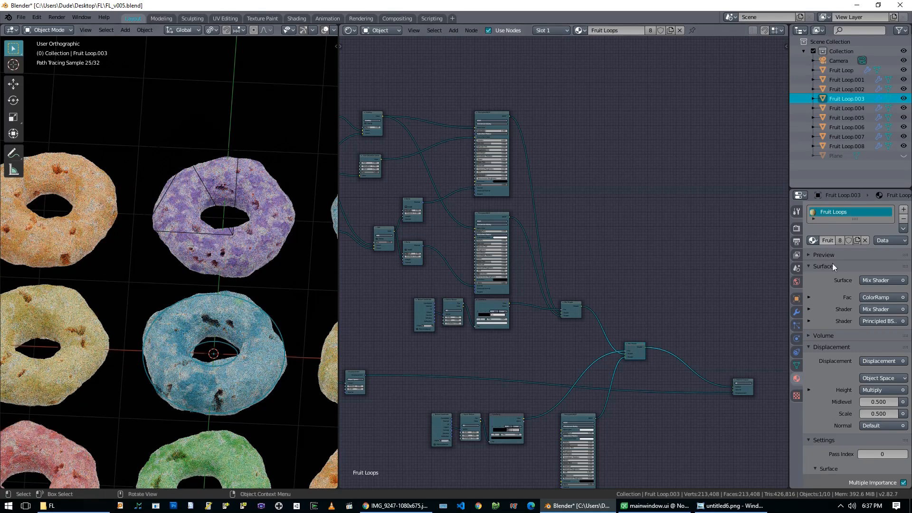
Select Fruit Loop.007 and preview the ColorRamp that drives the final Mix Shader's factor
{"action": "left_click", "coordinate": [266, 215]}
{"action": "middle_click_drag", "start_coordinate": [534, 338], "coordinate": [493, 259]}
{"action": "scroll", "coordinate": [510, 349], "scroll_direction": "up", "scroll_amount": 6}
{"action": "scroll", "coordinate": [509, 372], "scroll_direction": "up", "scroll_amount": 3}
{"action": "middle_click_drag", "start_coordinate": [462, 369], "coordinate": [621, 278]}
{"action": "middle_click_drag", "start_coordinate": [518, 274], "coordinate": [687, 313]}
{"action": "middle_click_drag", "start_coordinate": [489, 190], "coordinate": [708, 295]}
{"action": "middle_click_drag", "start_coordinate": [621, 227], "coordinate": [397, 150]}
{"action": "middle_click_drag", "start_coordinate": [627, 321], "coordinate": [390, 447]}
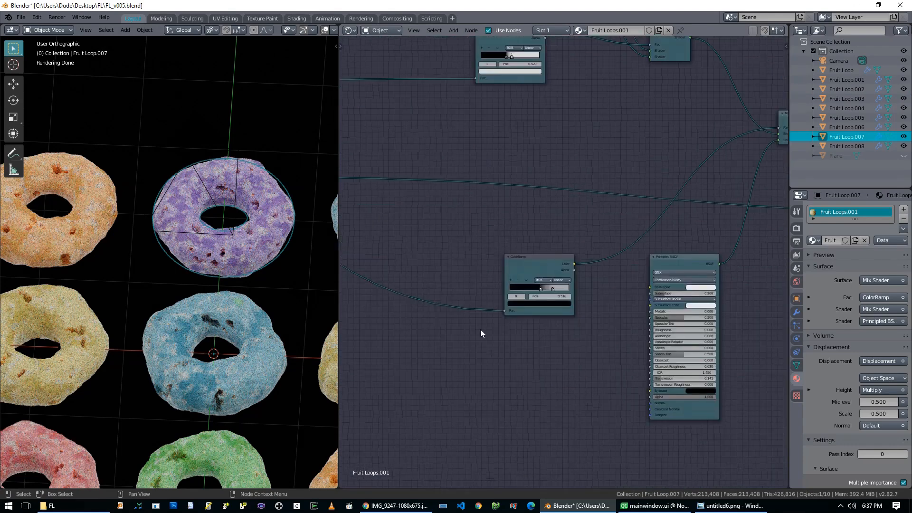
{"action": "scroll", "coordinate": [483, 331], "scroll_direction": "up", "scroll_amount": 4}
{"action": "left_click", "coordinate": [506, 264], "text": "ctrl+shift"}
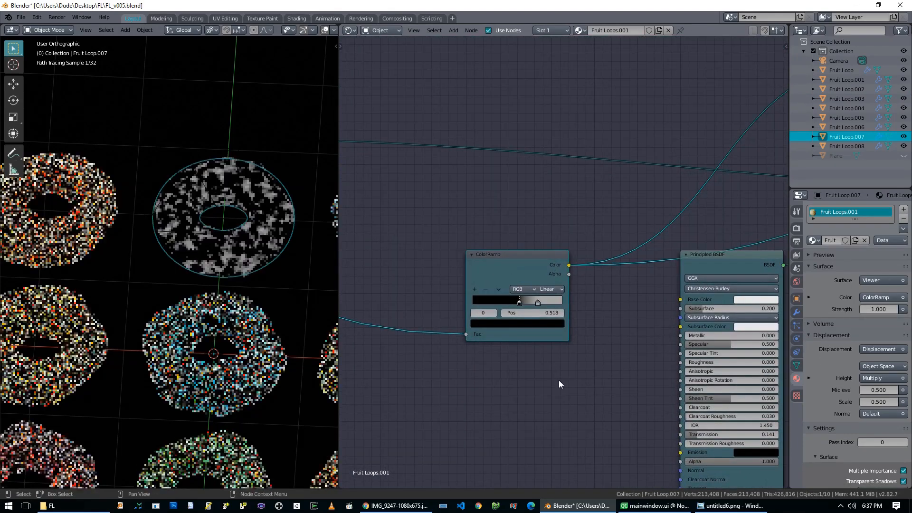
Shift that ColorRamp's black stop to position 0.495 and set the light stop's colour value to 0.583
{"action": "scroll", "coordinate": [565, 380], "scroll_direction": "up", "scroll_amount": 1}
{"action": "left_click_drag", "start_coordinate": [518, 311], "coordinate": [504, 316]}
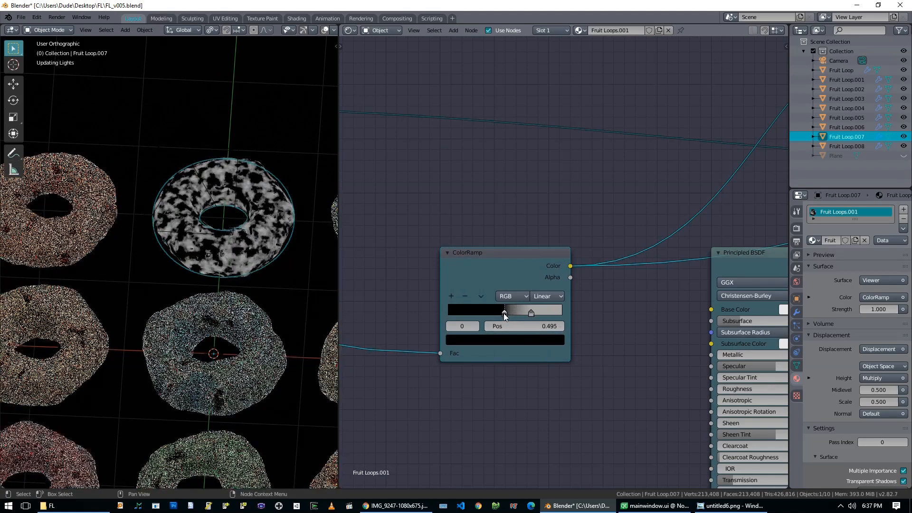
{"action": "left_click", "coordinate": [531, 314]}
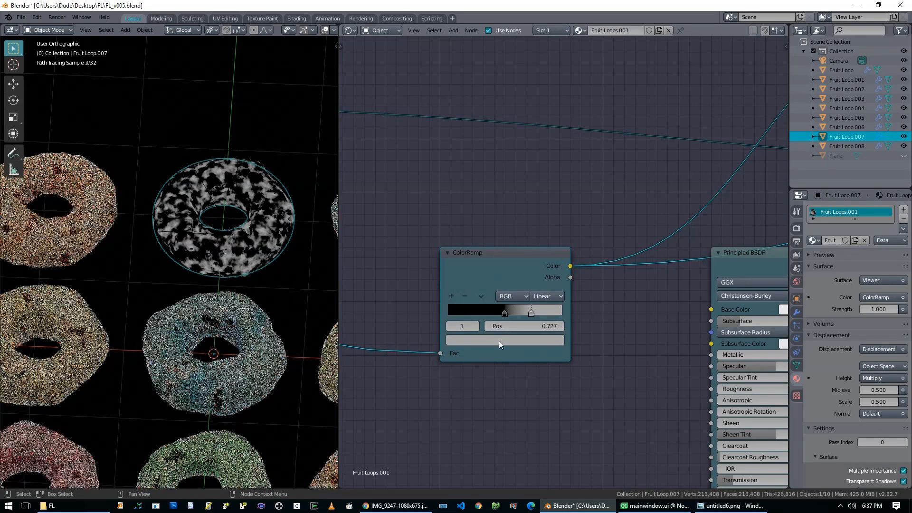
{"action": "left_click", "coordinate": [499, 341]}
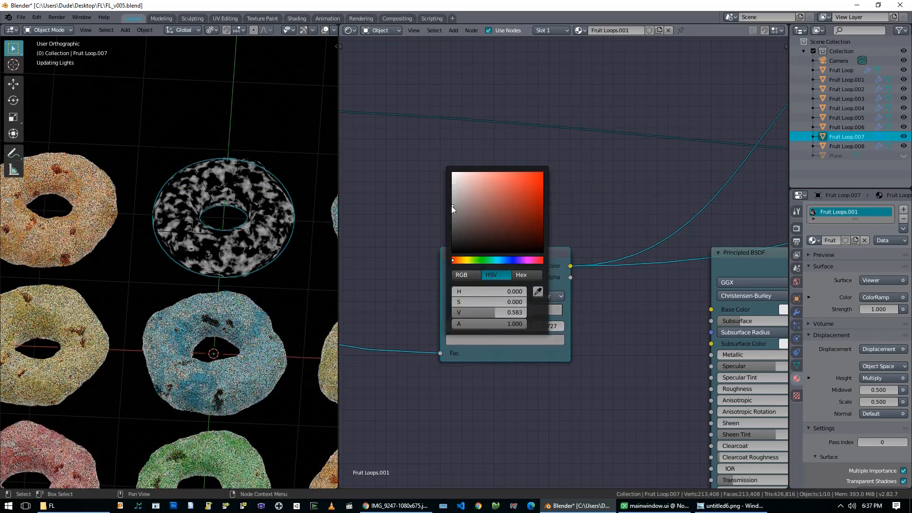
Preview the final Mix Shader of Fruit Loops.001 on Fruit Loop.007
{"action": "scroll", "coordinate": [611, 208], "scroll_direction": "down", "scroll_amount": 2}
{"action": "scroll", "coordinate": [612, 208], "scroll_direction": "down", "scroll_amount": 1}
{"action": "middle_click_drag", "start_coordinate": [608, 209], "coordinate": [585, 218]}
{"action": "left_click", "coordinate": [574, 185], "text": "ctrl+shift"}
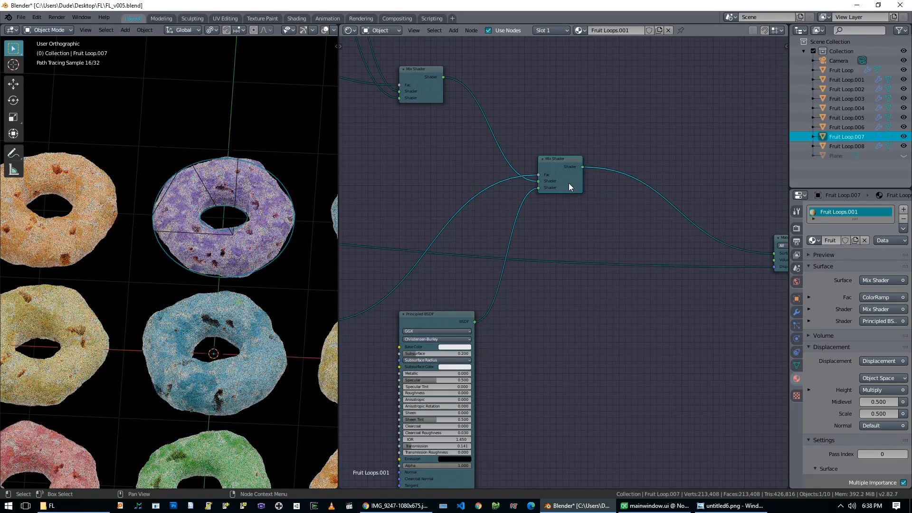
{"action": "scroll", "coordinate": [529, 275], "scroll_direction": "down", "scroll_amount": 5}
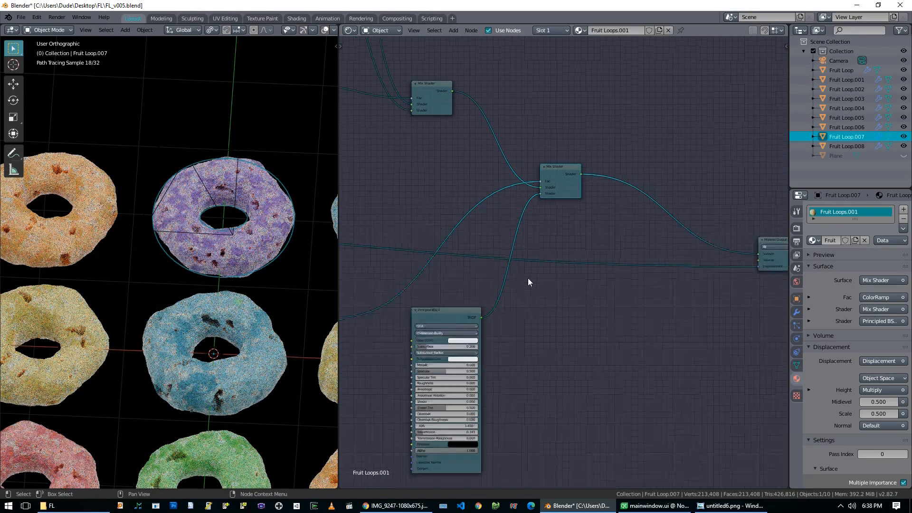
Assign the simplified Fruit Loops.001 material to Fruit Loop.003
{"action": "left_click", "coordinate": [261, 330]}
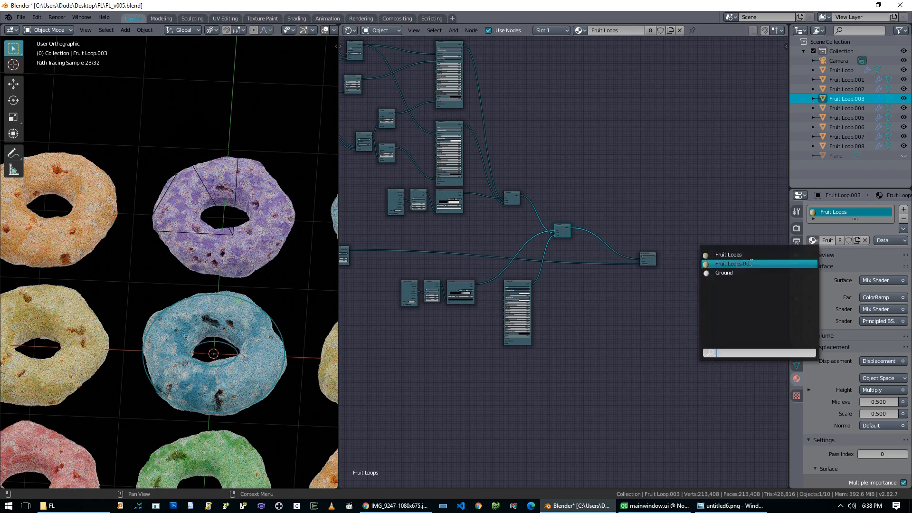
{"action": "left_click", "coordinate": [751, 263]}
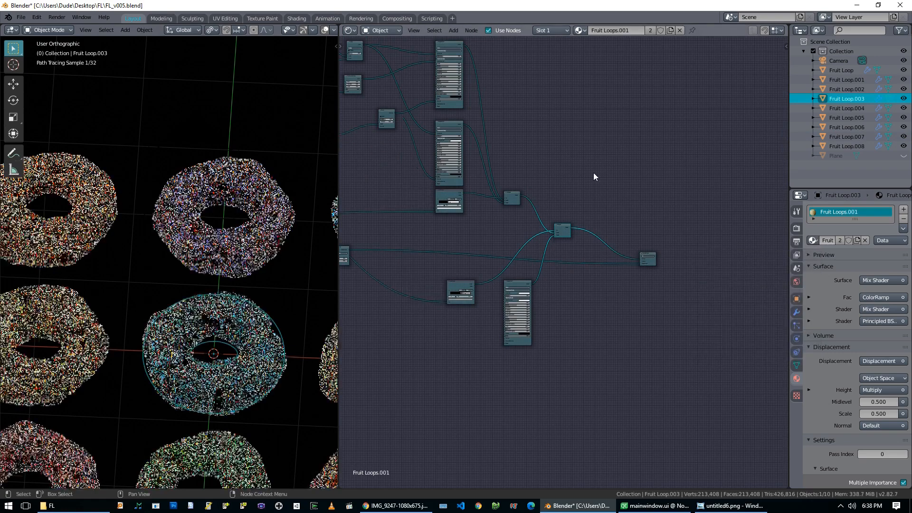
{"action": "middle_click_drag", "start_coordinate": [533, 238], "coordinate": [600, 275]}
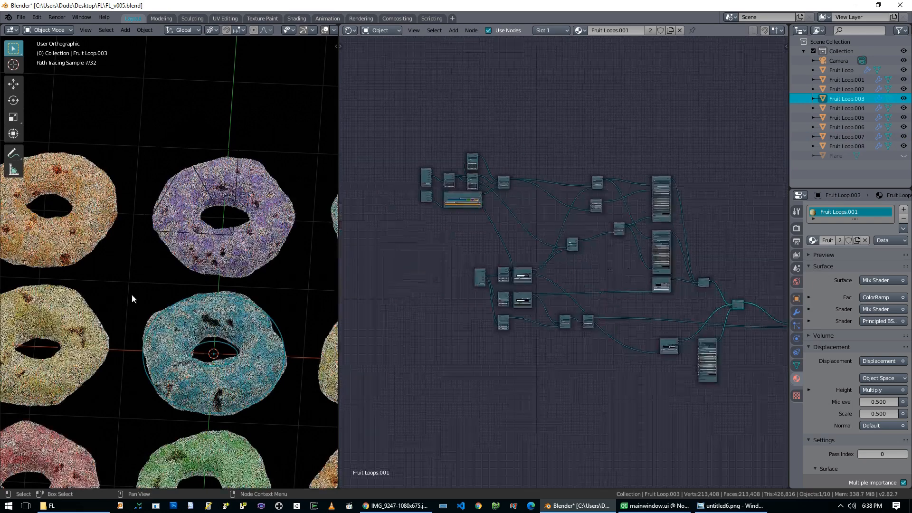
Compare the node trees and rendered surfaces of Fruit Loop.005 and Fruit Loop.003
{"action": "left_click", "coordinate": [79, 319]}
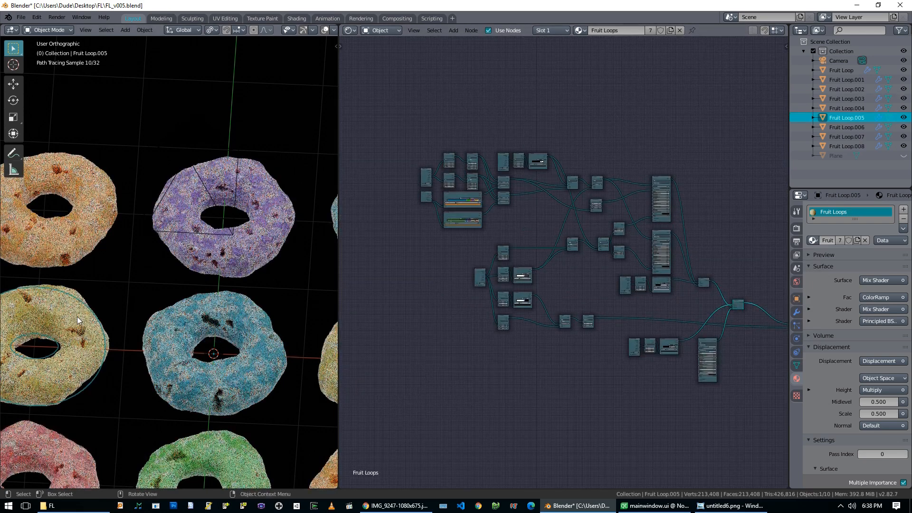
{"action": "left_click", "coordinate": [193, 321]}
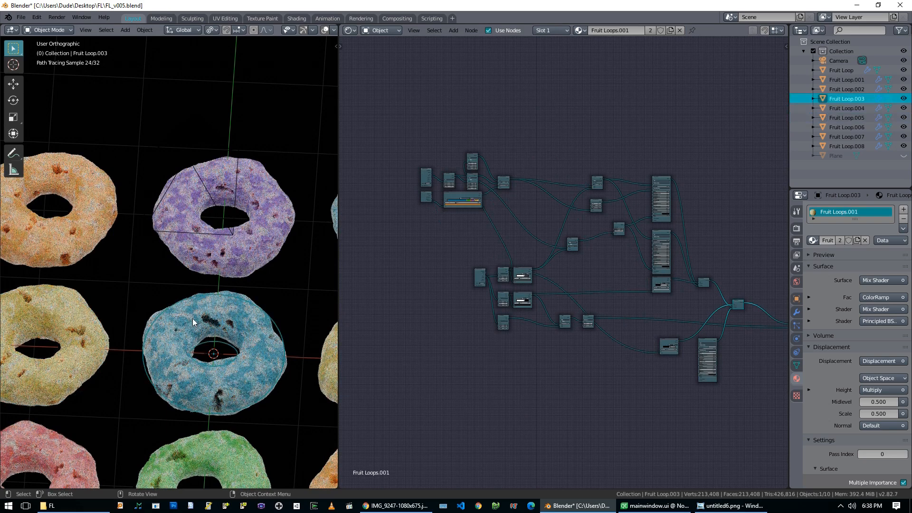
{"action": "scroll", "coordinate": [192, 319], "scroll_direction": "up", "scroll_amount": 2}
{"action": "scroll", "coordinate": [594, 238], "scroll_direction": "up", "scroll_amount": 1}
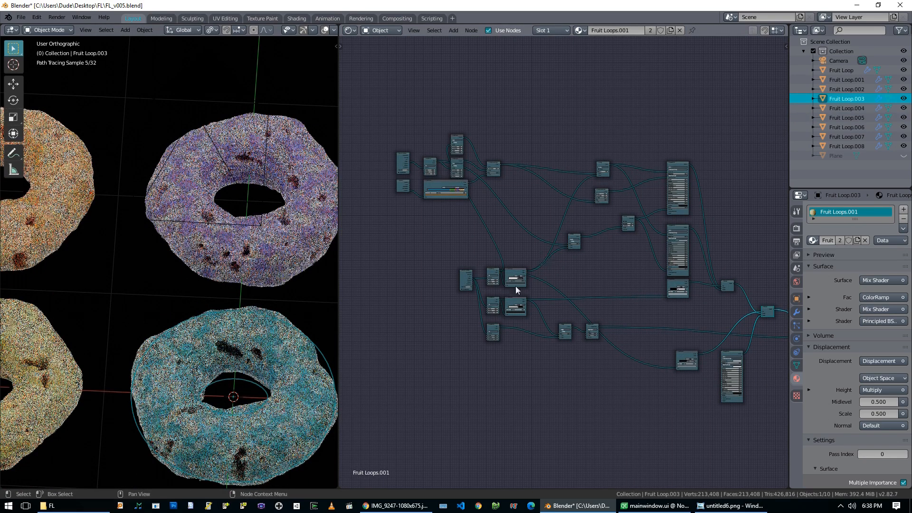
{"action": "scroll", "coordinate": [407, 133], "scroll_direction": "up", "scroll_amount": 1}
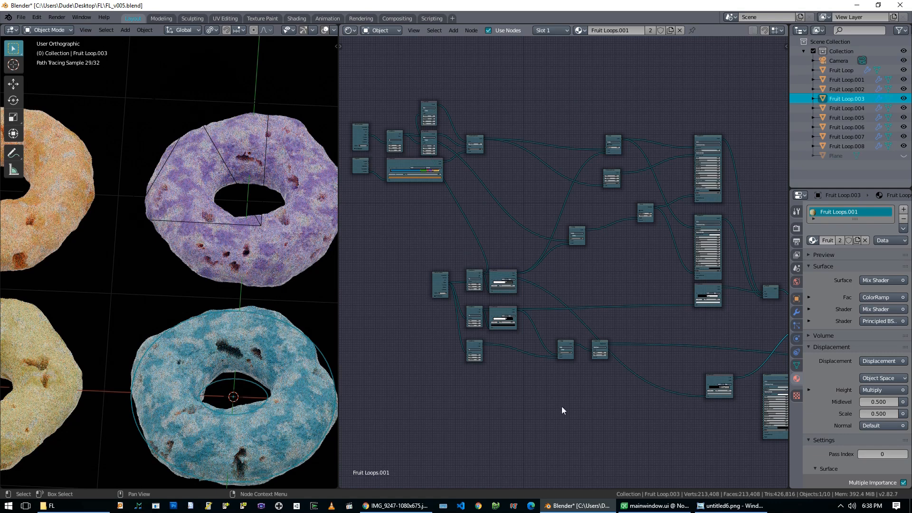
Inspect the Texture Coordinate nodes feeding the colour group and the lower noise group in Fruit Loop.005's original material
{"action": "left_click", "coordinate": [41, 376]}
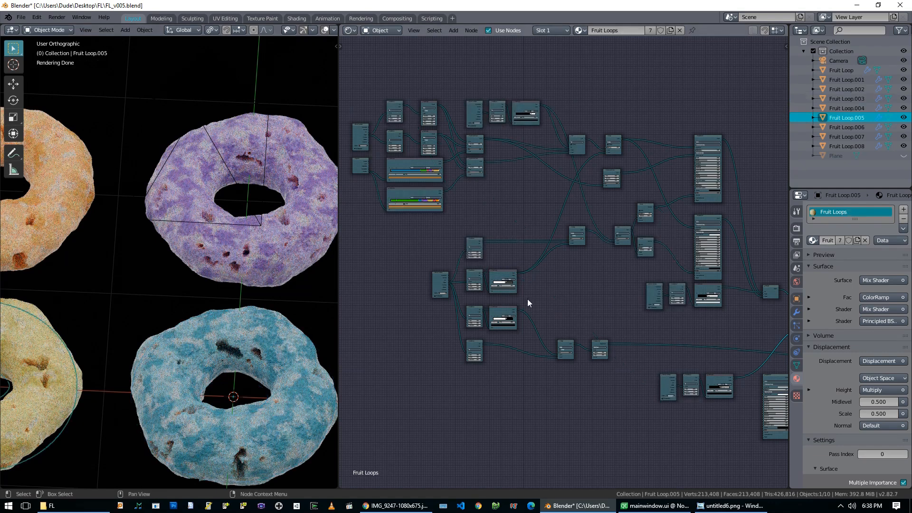
{"action": "middle_click_drag", "start_coordinate": [489, 193], "coordinate": [550, 209]}
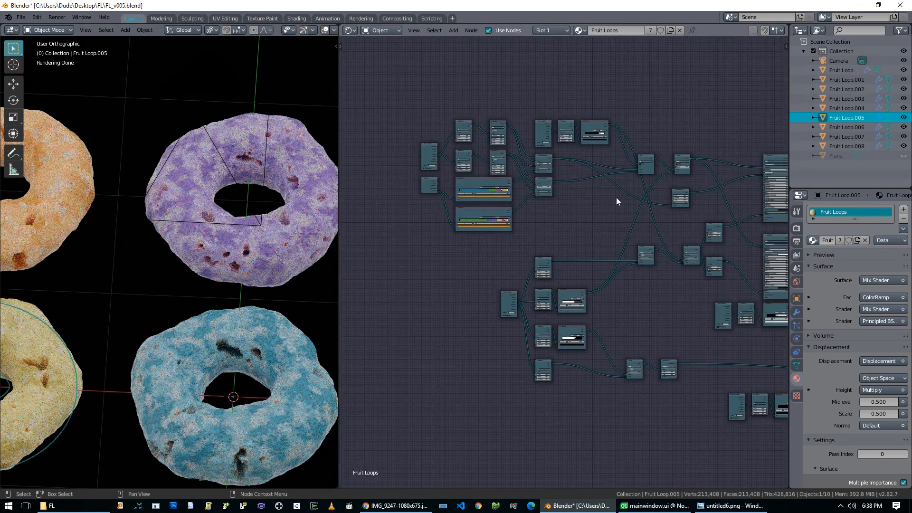
{"action": "scroll", "coordinate": [467, 247], "scroll_direction": "up", "scroll_amount": 2}
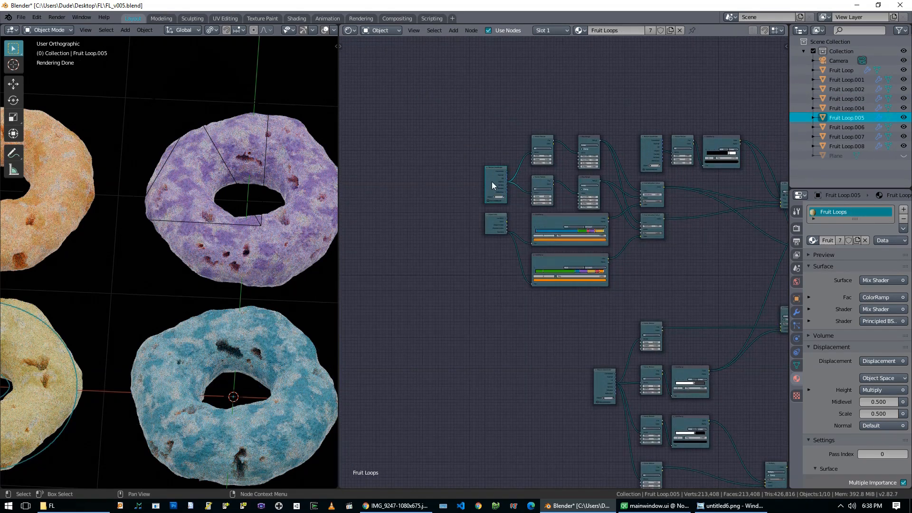
{"action": "scroll", "coordinate": [493, 181], "scroll_direction": "up", "scroll_amount": 4}
{"action": "left_click", "coordinate": [477, 142]}
{"action": "scroll", "coordinate": [477, 141], "scroll_direction": "down", "scroll_amount": 2}
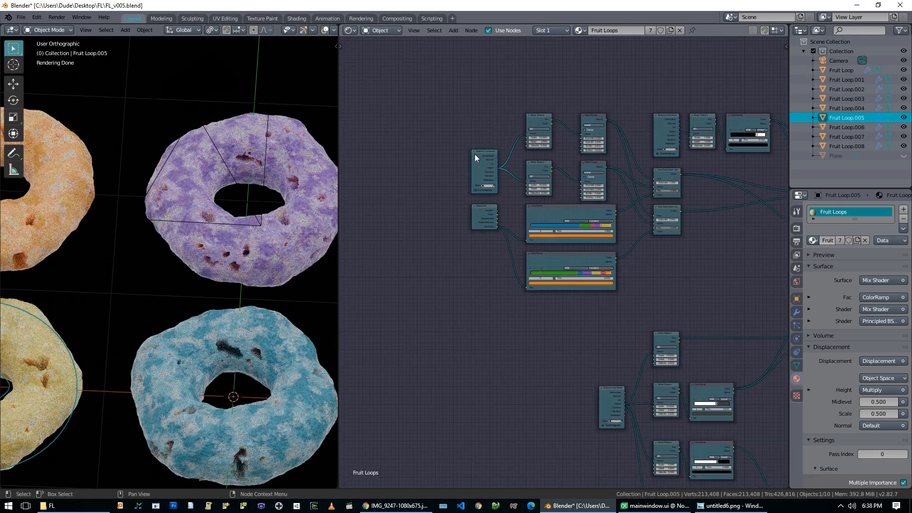
{"action": "scroll", "coordinate": [641, 272], "scroll_direction": "down", "scroll_amount": 2}
{"action": "middle_click_drag", "start_coordinate": [641, 272], "coordinate": [502, 266]}
{"action": "middle_click_drag", "start_coordinate": [579, 296], "coordinate": [524, 98]}
{"action": "left_click", "coordinate": [417, 176]}
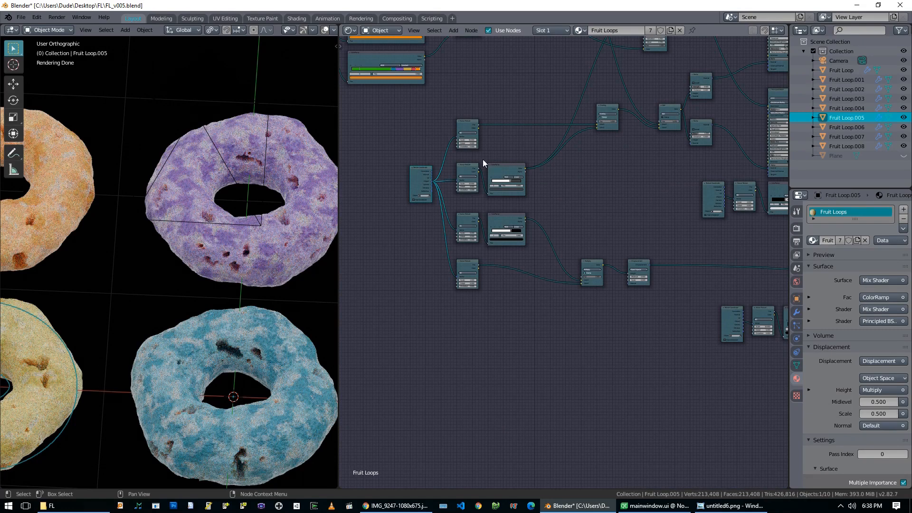
Examine the separate texture inputs of the Mix Shader ColorRamps and the overall layout of the original Fruit Loops tree
{"action": "middle_click_drag", "start_coordinate": [635, 213], "coordinate": [507, 295]}
{"action": "scroll", "coordinate": [508, 295], "scroll_direction": "down", "scroll_amount": 3}
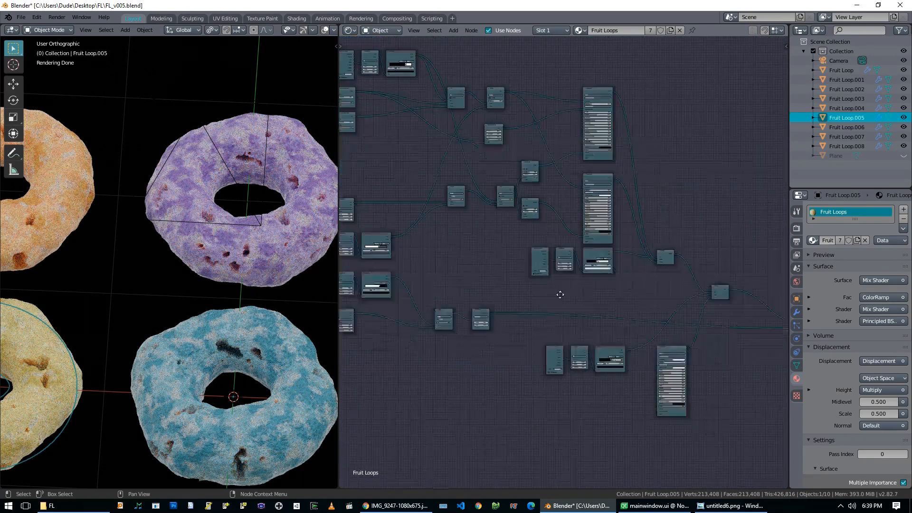
{"action": "middle_click_drag", "start_coordinate": [618, 315], "coordinate": [468, 244]}
{"action": "scroll", "coordinate": [468, 244], "scroll_direction": "up", "scroll_amount": 2}
{"action": "middle_click_drag", "start_coordinate": [455, 377], "coordinate": [487, 301]}
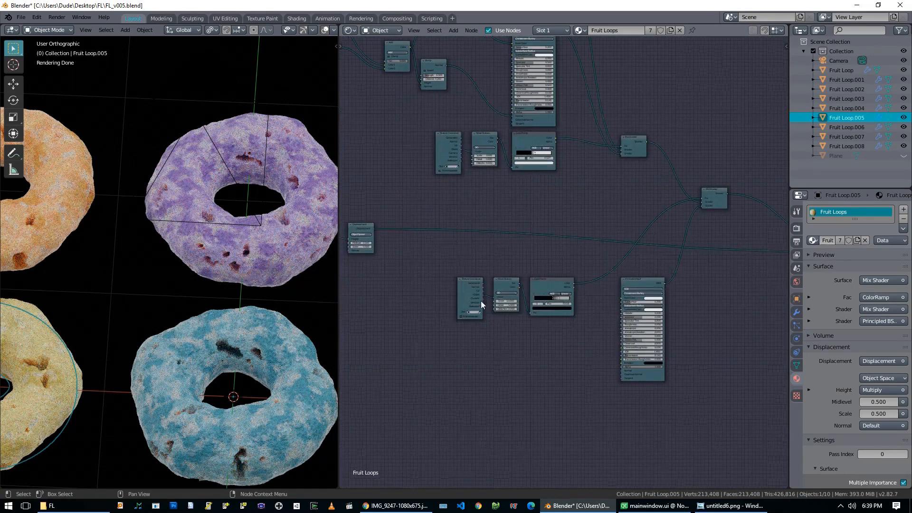
{"action": "scroll", "coordinate": [505, 333], "scroll_direction": "down", "scroll_amount": 5}
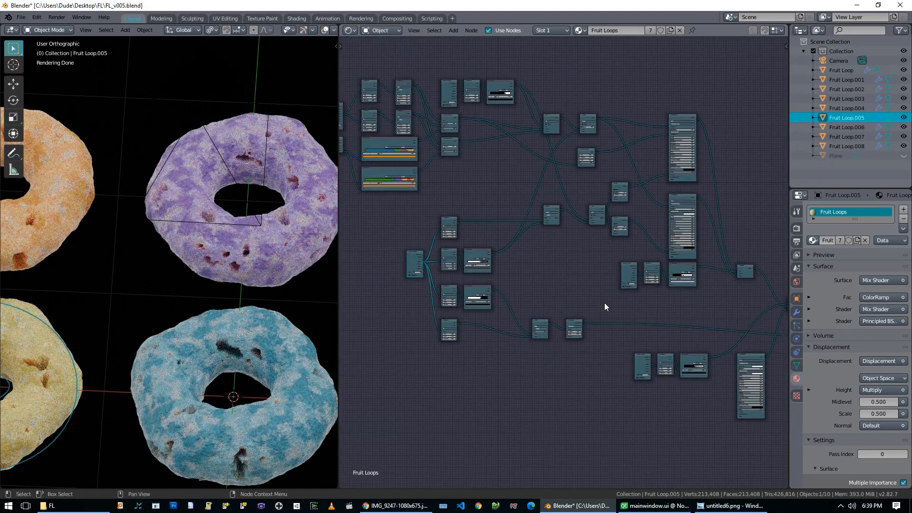
{"action": "scroll", "coordinate": [605, 307], "scroll_direction": "down", "scroll_amount": 3}
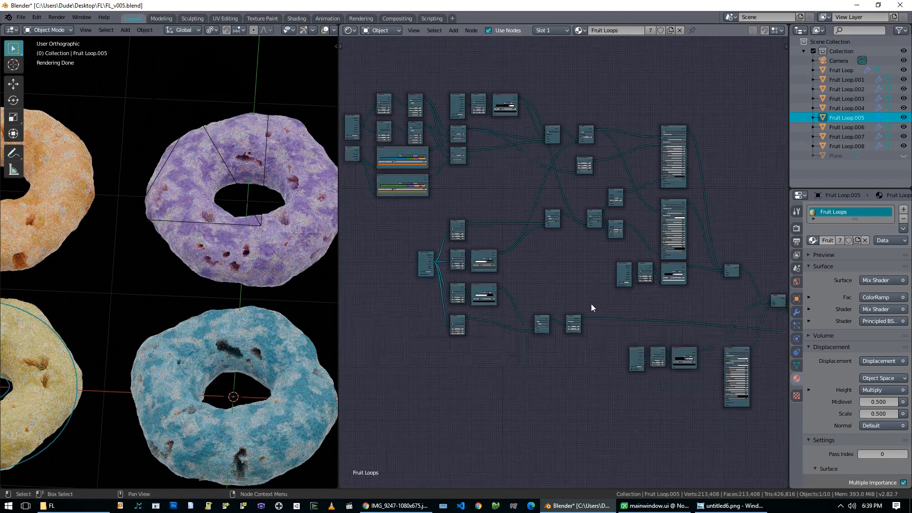
{"action": "scroll", "coordinate": [292, 317], "scroll_direction": "down", "scroll_amount": 5}
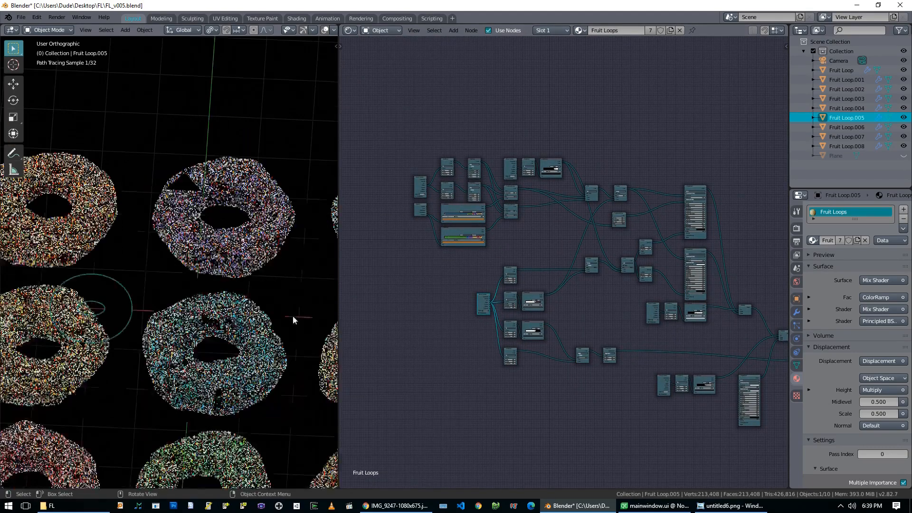
Compare the cereal reference photo in the Reddit post with the untitled6.png render, and return to Blender
{"action": "middle_click_drag", "start_coordinate": [456, 399], "coordinate": [413, 356]}
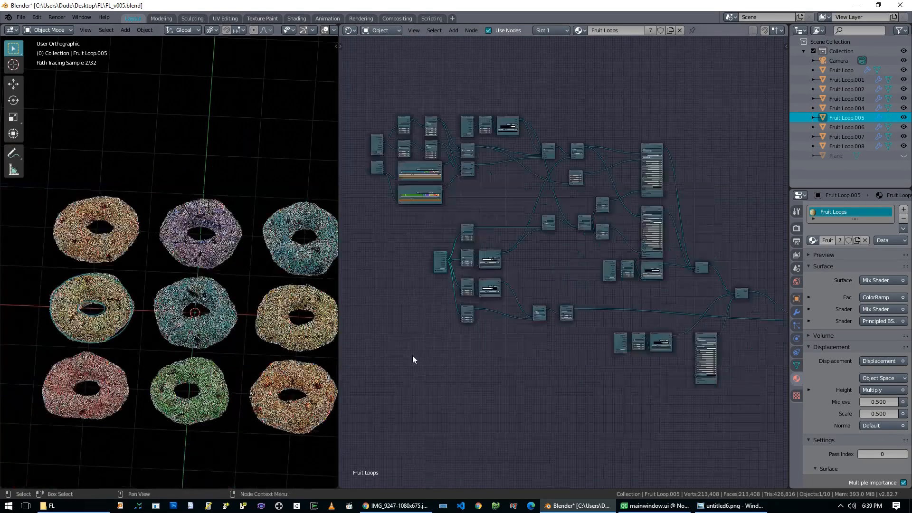
{"action": "left_click", "coordinate": [397, 505]}
{"action": "left_click", "coordinate": [508, 11]}
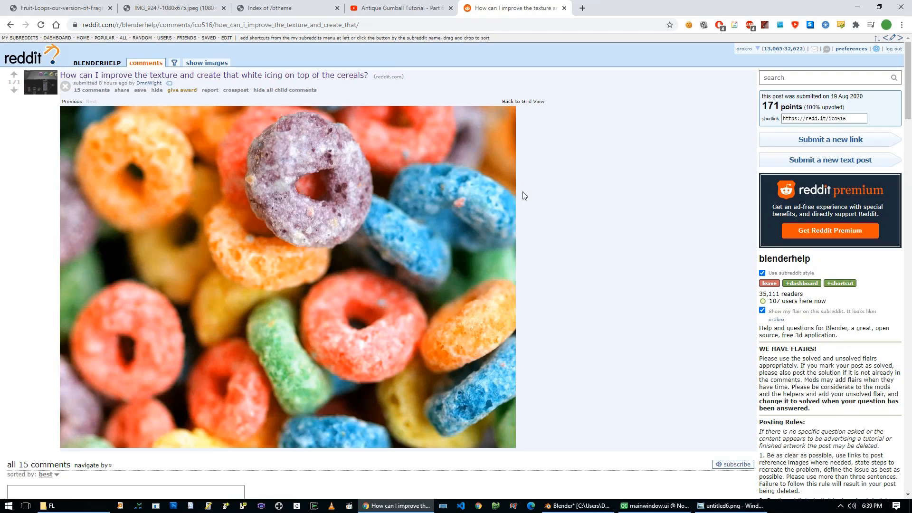
{"action": "scroll", "coordinate": [523, 196], "scroll_direction": "down", "scroll_amount": 1}
{"action": "scroll", "coordinate": [521, 195], "scroll_direction": "up", "scroll_amount": 1}
{"action": "left_click", "coordinate": [732, 505]}
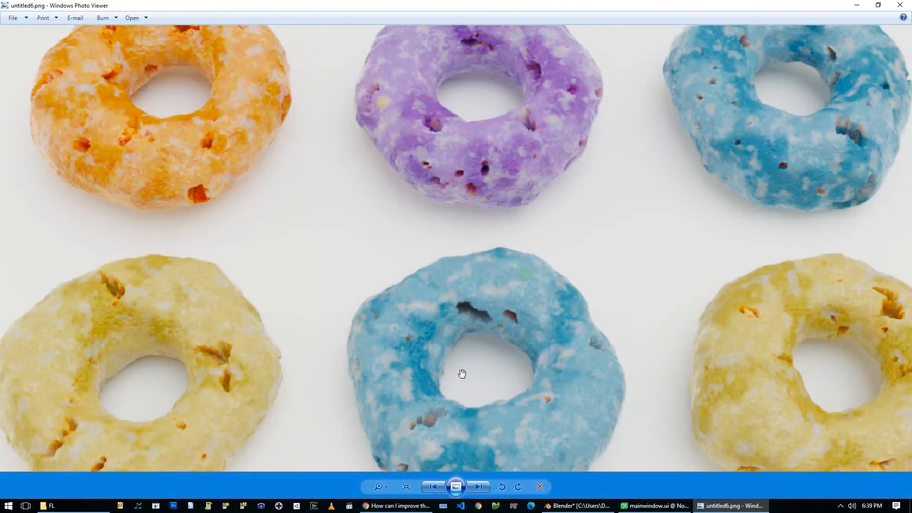
{"action": "scroll", "coordinate": [462, 374], "scroll_direction": "down", "scroll_amount": 3}
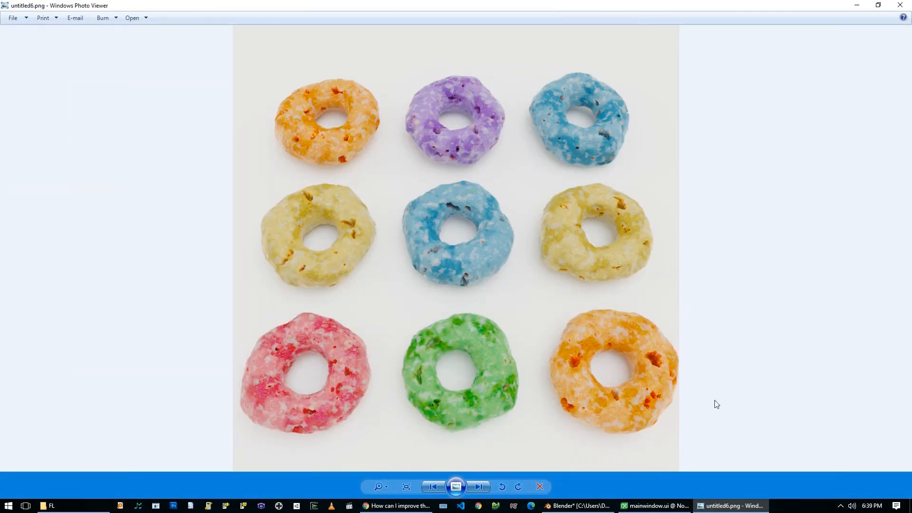
{"action": "left_click", "coordinate": [740, 509]}
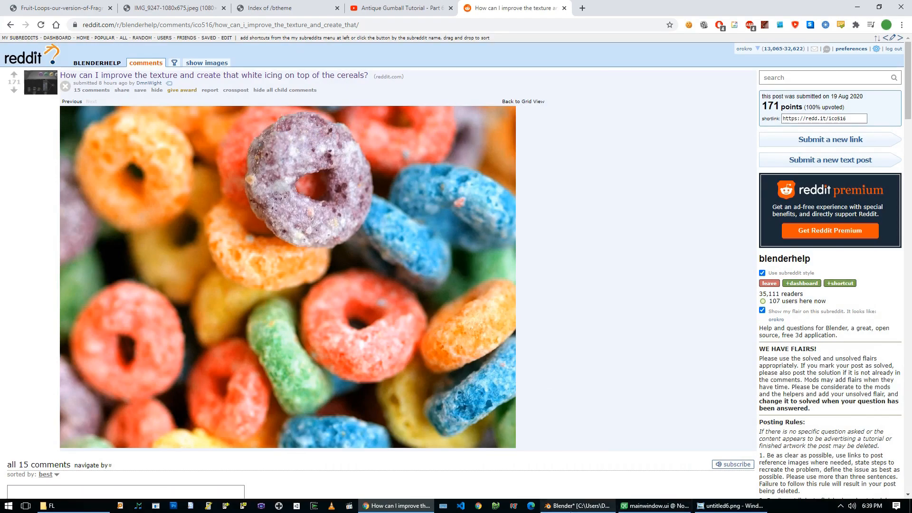
{"action": "left_click", "coordinate": [578, 505]}
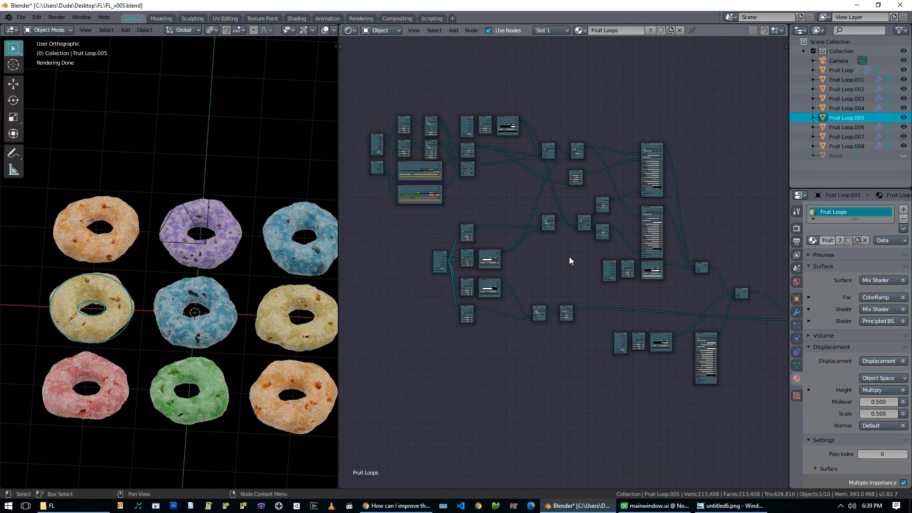
Examine the mesh density of the fruit loops in wireframe display from an angled view
{"action": "scroll", "coordinate": [213, 328], "scroll_direction": "up", "scroll_amount": 3}
{"action": "key", "text": "z"}
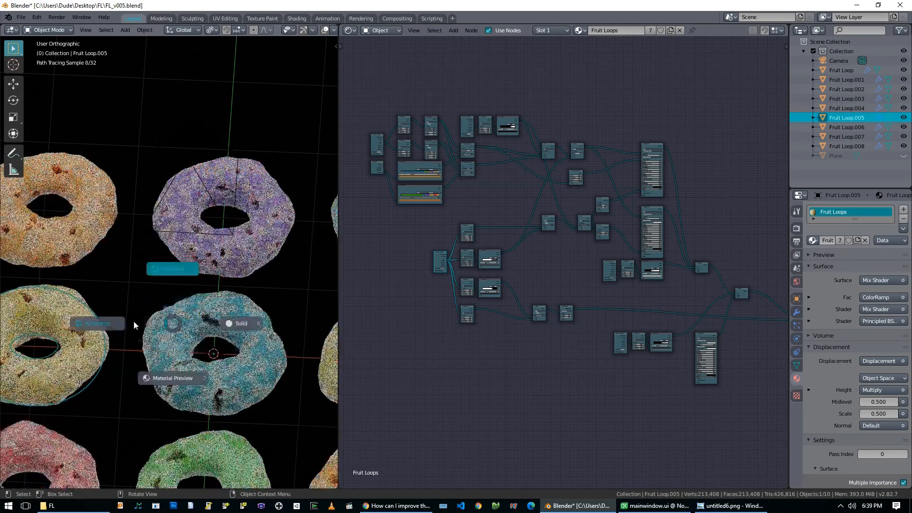
{"action": "left_click", "coordinate": [106, 326]}
{"action": "scroll", "coordinate": [142, 340], "scroll_direction": "down", "scroll_amount": 2}
{"action": "scroll", "coordinate": [188, 333], "scroll_direction": "up", "scroll_amount": 5}
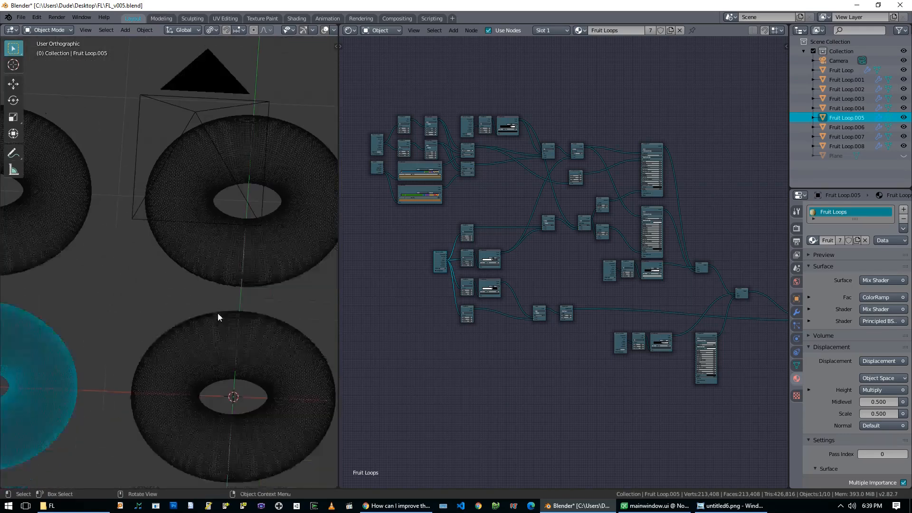
{"action": "scroll", "coordinate": [218, 317], "scroll_direction": "down", "scroll_amount": 2}
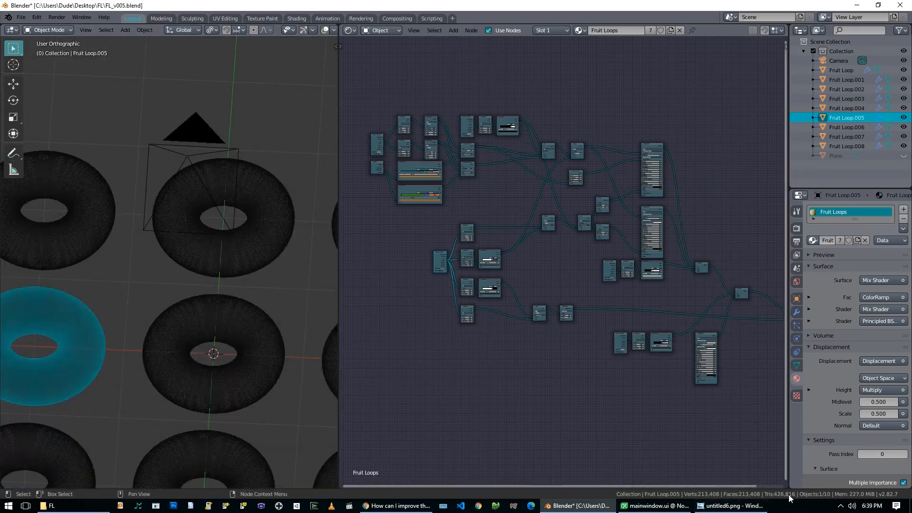
{"action": "scroll", "coordinate": [173, 321], "scroll_direction": "down", "scroll_amount": 2}
{"action": "middle_click_drag", "start_coordinate": [173, 321], "coordinate": [220, 314]}
{"action": "scroll", "coordinate": [221, 313], "scroll_direction": "up", "scroll_amount": 1}
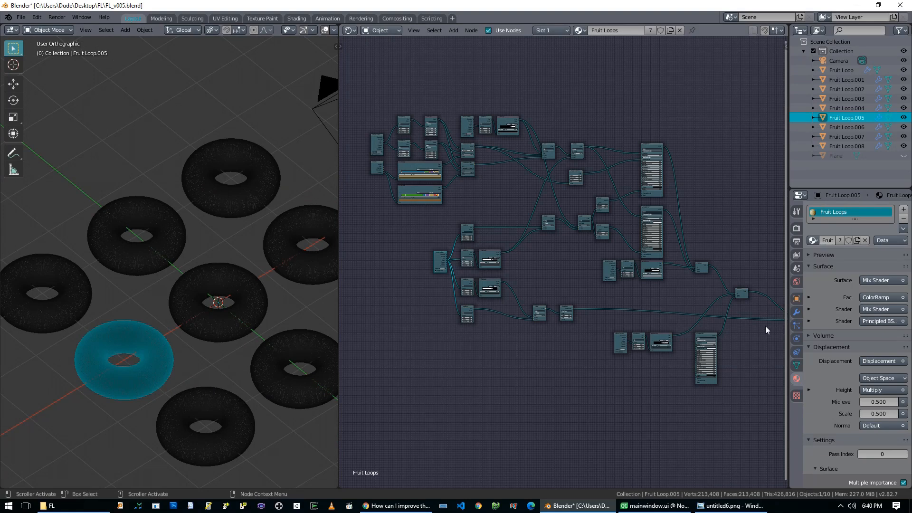
Check the untitled6.png render against the loops' wireframe and return the viewport to rendered shading
{"action": "left_click", "coordinate": [732, 506]}
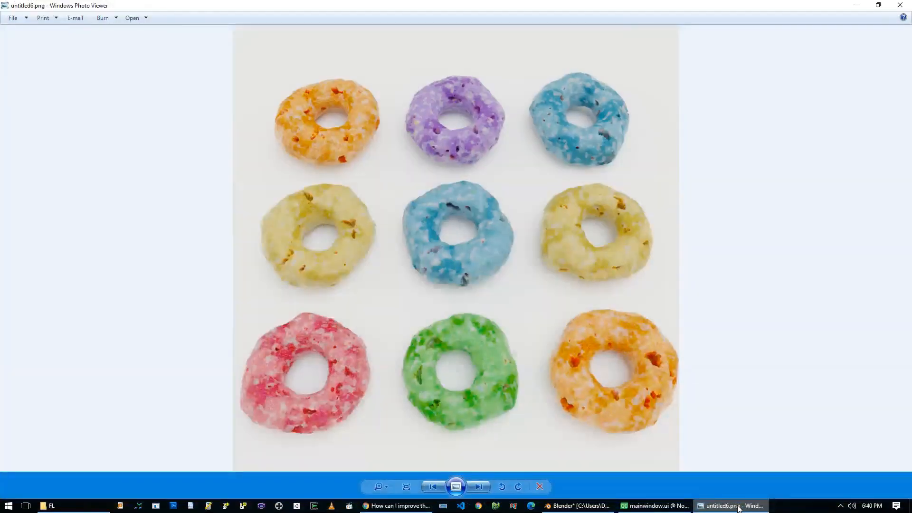
{"action": "key", "text": "alt+Tab"}
{"action": "scroll", "coordinate": [255, 296], "scroll_direction": "up", "scroll_amount": 6}
{"action": "scroll", "coordinate": [196, 276], "scroll_direction": "down", "scroll_amount": 8}
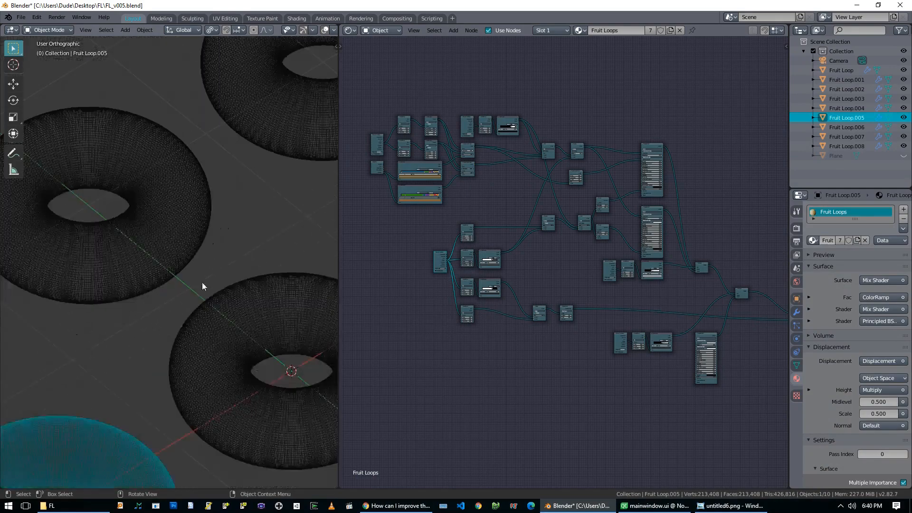
{"action": "key", "text": "z"}
{"action": "left_click", "coordinate": [193, 243]}
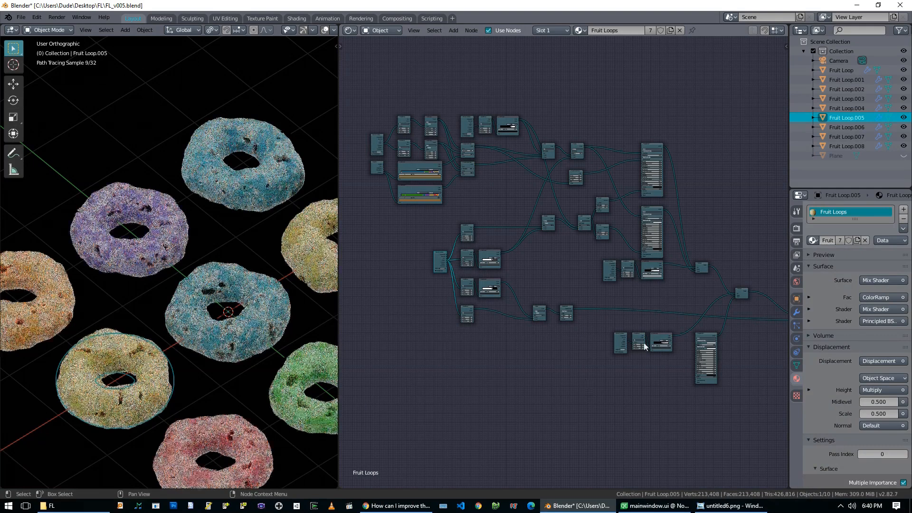
Add a Displace modifier to Fruit Loop.003 in solid shading and look at its texture settings
{"action": "left_click", "coordinate": [261, 298]}
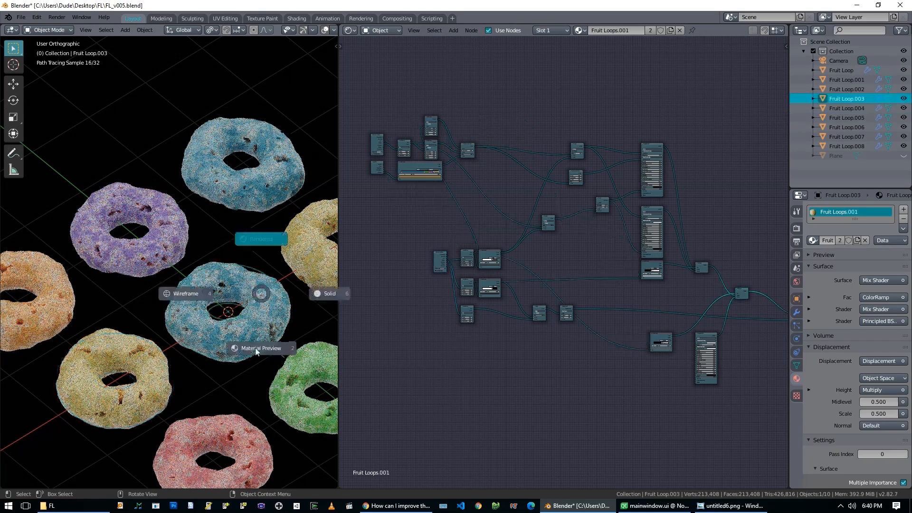
{"action": "left_click", "coordinate": [297, 299]}
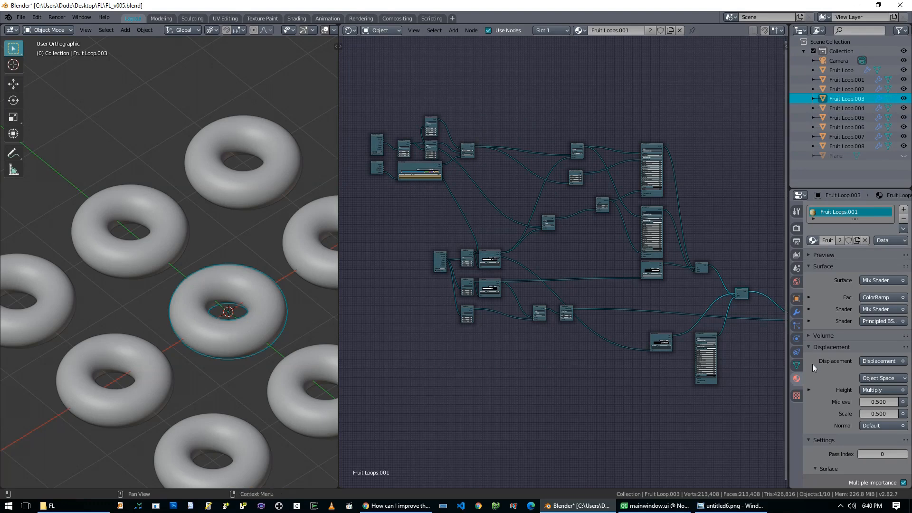
{"action": "left_click", "coordinate": [798, 313]}
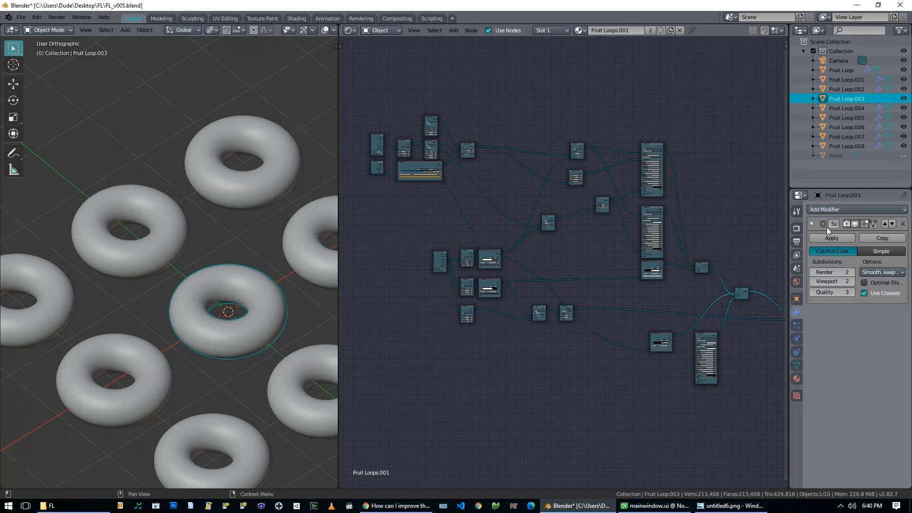
{"action": "left_click", "coordinate": [832, 211]}
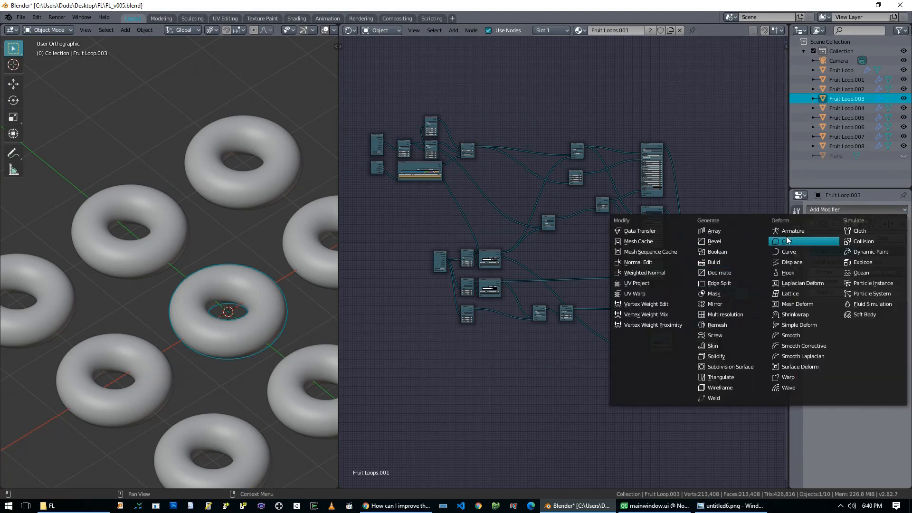
{"action": "left_click", "coordinate": [812, 264]}
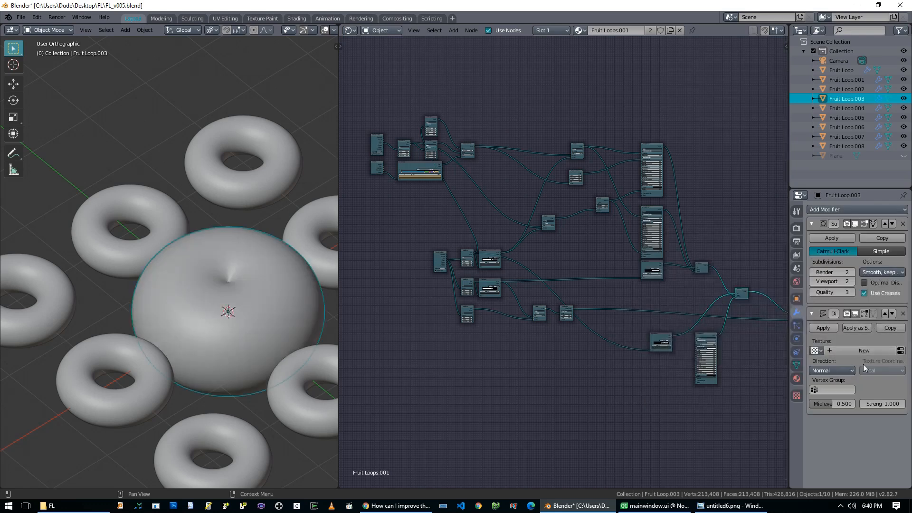
{"action": "left_click", "coordinate": [817, 351]}
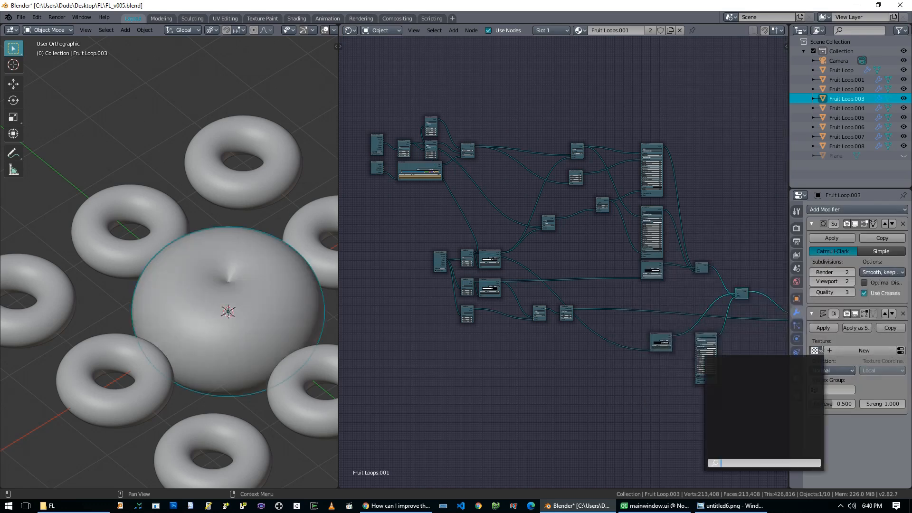
{"action": "left_click", "coordinate": [900, 351]}
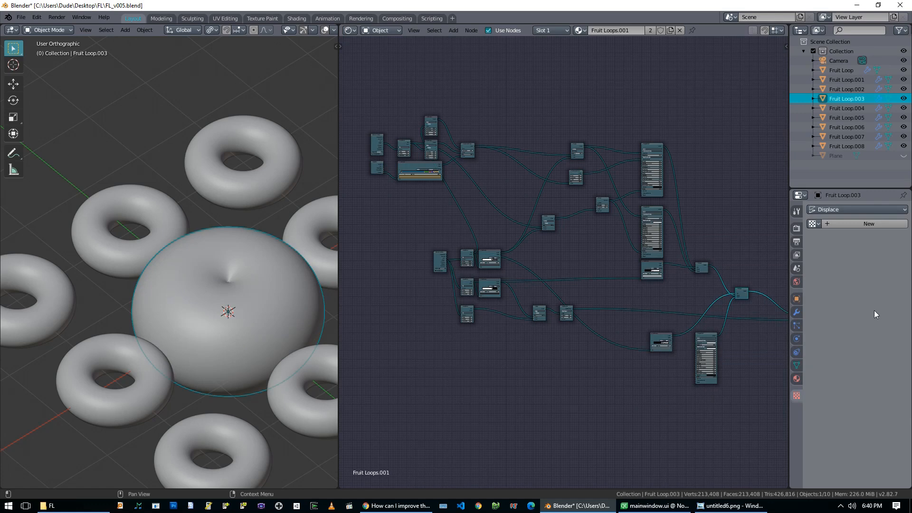
{"action": "left_click", "coordinate": [797, 313]}
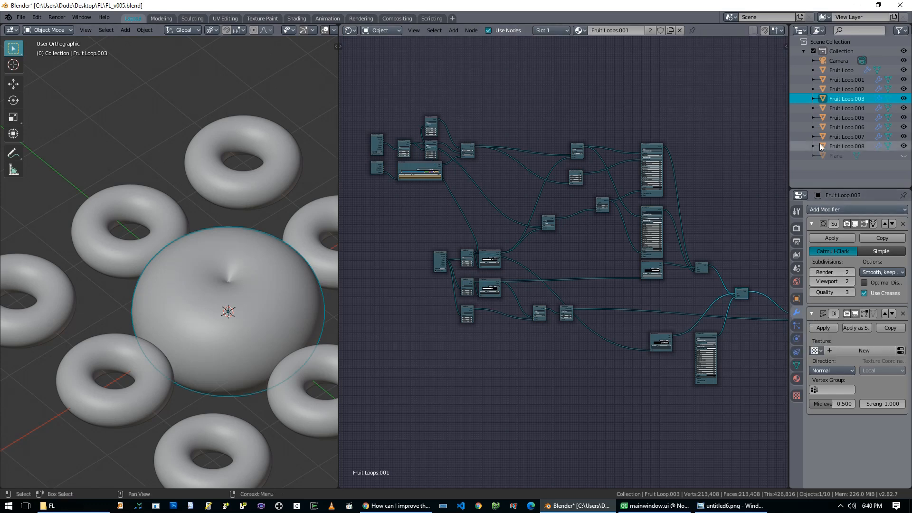
Add a Decimate modifier to Fruit Loop.003 and remove both it and the Displace modifier
{"action": "left_click", "coordinate": [849, 212]}
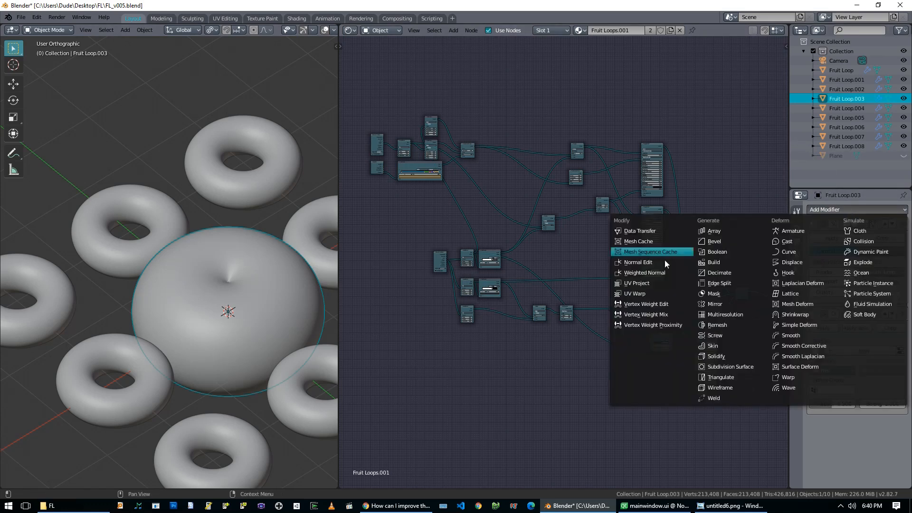
{"action": "left_click", "coordinate": [726, 274]}
{"action": "scroll", "coordinate": [859, 376], "scroll_direction": "down", "scroll_amount": 2}
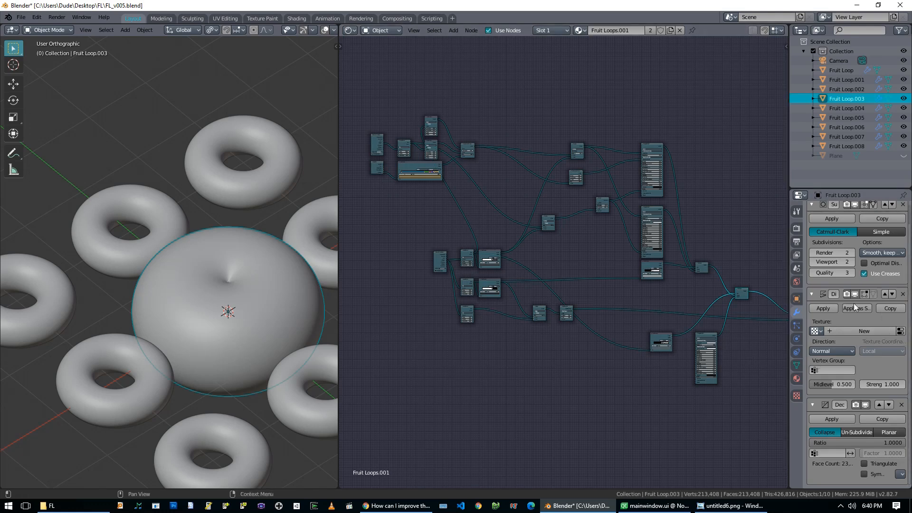
{"action": "left_click", "coordinate": [902, 295]}
{"action": "left_click", "coordinate": [902, 314]}
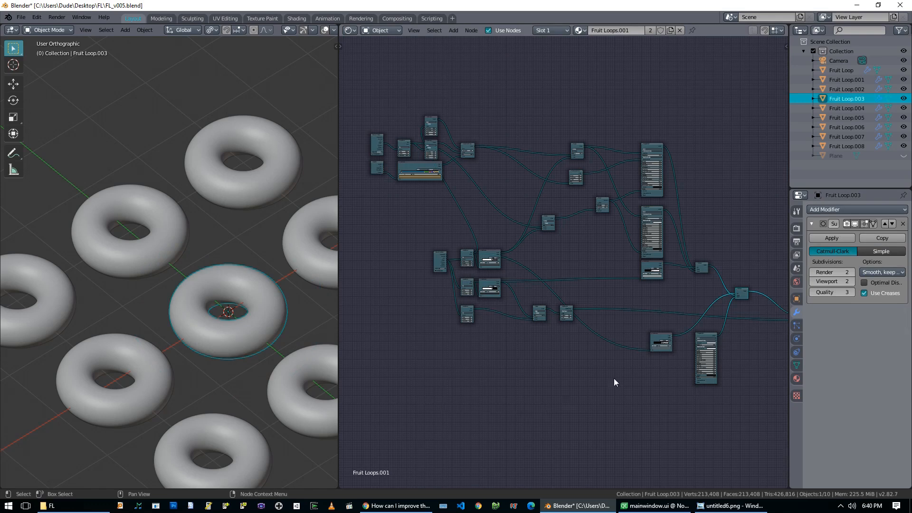
Show the loops in wireframe from an angled view, clear the selection and select the object Fruit Loop
{"action": "middle_click_drag", "start_coordinate": [616, 369], "coordinate": [566, 375]}
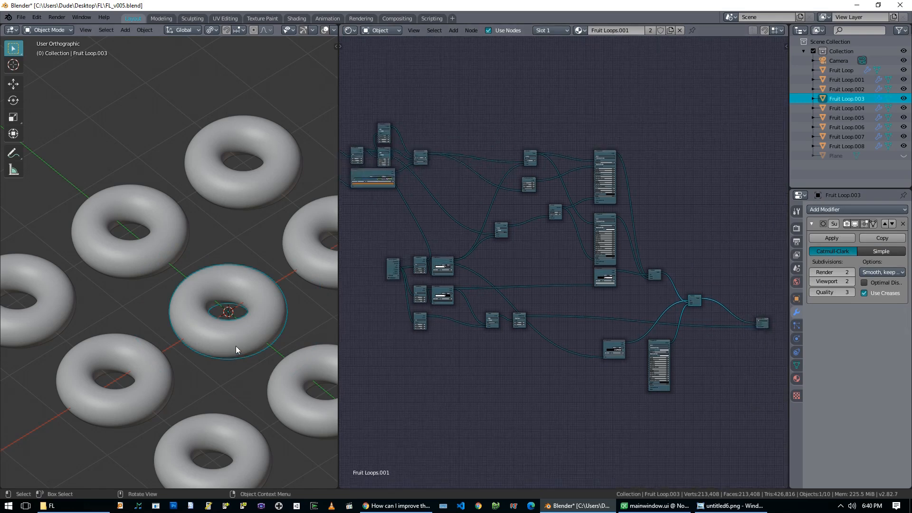
{"action": "middle_click_drag", "start_coordinate": [508, 364], "coordinate": [532, 366]}
{"action": "mouse_move", "coordinate": [156, 310]}
{"action": "middle_mouse_down"}
{"action": "mouse_move", "coordinate": [201, 317]}
{"action": "mouse_move", "coordinate": [250, 357]}
{"action": "middle_mouse_up"}
{"action": "key", "text": "z"}
{"action": "left_click", "coordinate": [197, 356]}
{"action": "mouse_move", "coordinate": [177, 353]}
{"action": "middle_mouse_down"}
{"action": "mouse_move", "coordinate": [192, 300]}
{"action": "mouse_move", "coordinate": [303, 324]}
{"action": "mouse_move", "coordinate": [207, 327]}
{"action": "middle_mouse_up"}
{"action": "key", "text": "alt+a"}
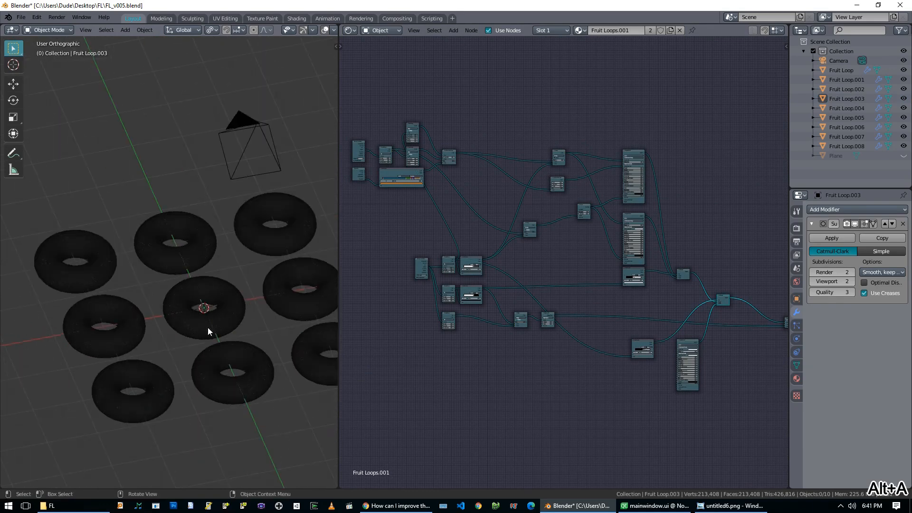
{"action": "middle_click_drag", "start_coordinate": [496, 382], "coordinate": [562, 394]}
{"action": "left_click", "coordinate": [266, 374]}
Review the untitled6.png render and examine the colour, noise and bump sections of Fruit Loop's original node tree
{"action": "left_click", "coordinate": [716, 507]}
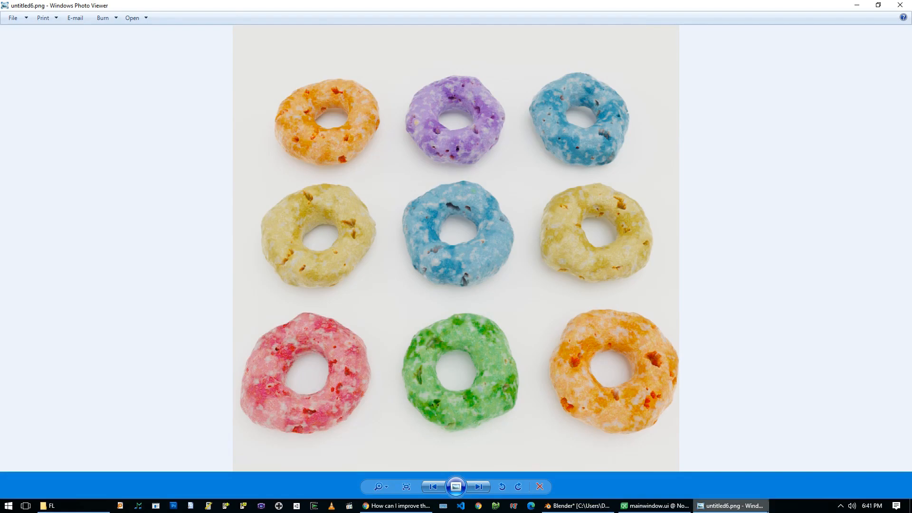
{"action": "left_click", "coordinate": [732, 507]}
{"action": "middle_click_drag", "start_coordinate": [581, 383], "coordinate": [565, 403], "text": "ctrl"}
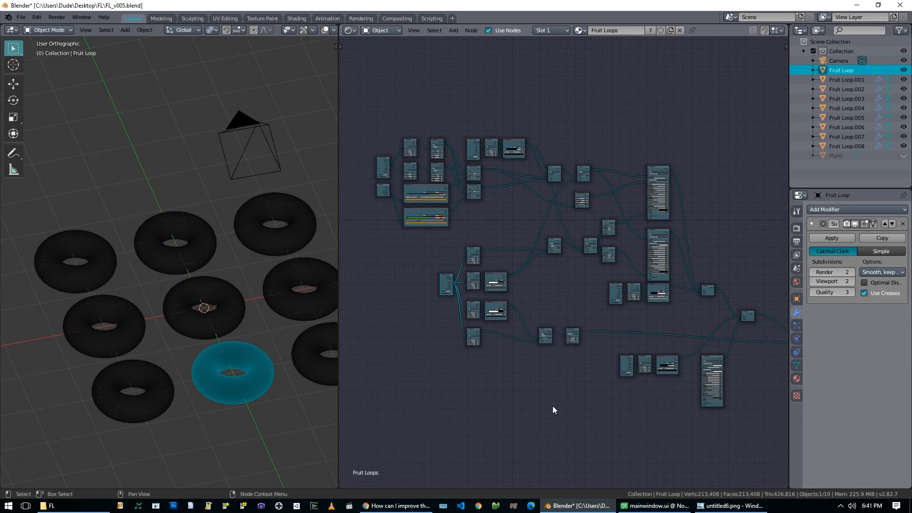
{"action": "scroll", "coordinate": [552, 406], "scroll_direction": "up", "scroll_amount": 4}
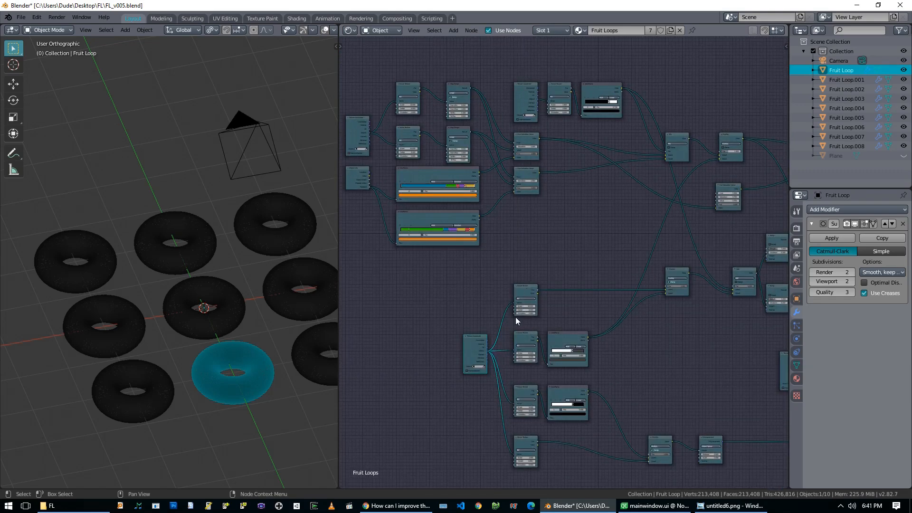
{"action": "middle_click_drag", "start_coordinate": [594, 243], "coordinate": [673, 299]}
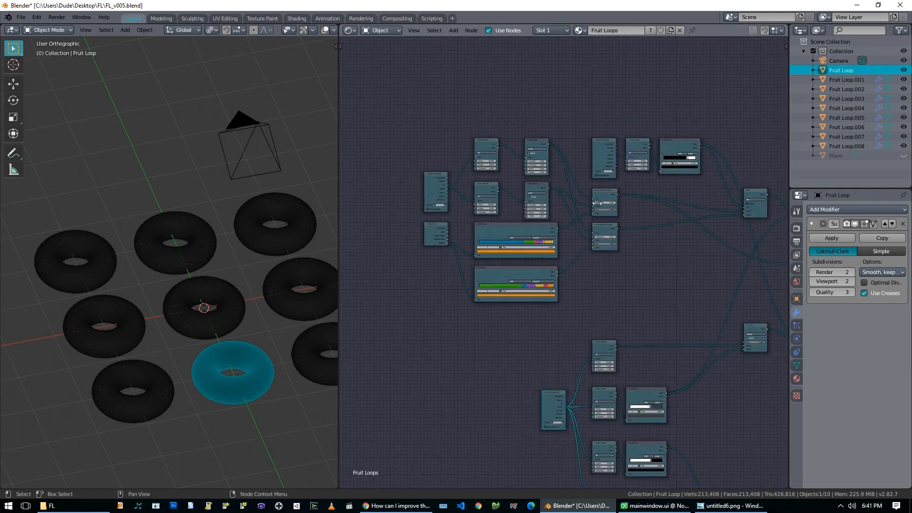
{"action": "middle_click_drag", "start_coordinate": [562, 275], "coordinate": [478, 186]}
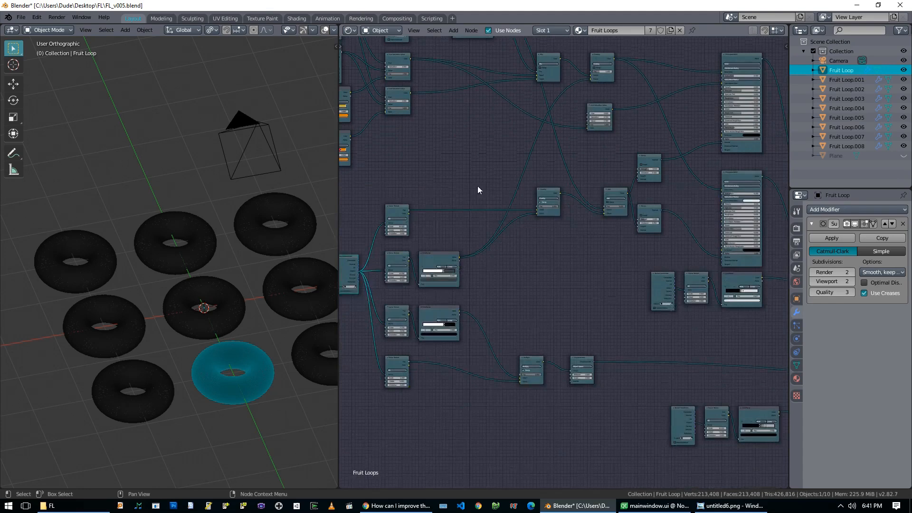
{"action": "middle_click_drag", "start_coordinate": [588, 259], "coordinate": [537, 321]}
{"action": "middle_click_drag", "start_coordinate": [607, 302], "coordinate": [641, 300]}
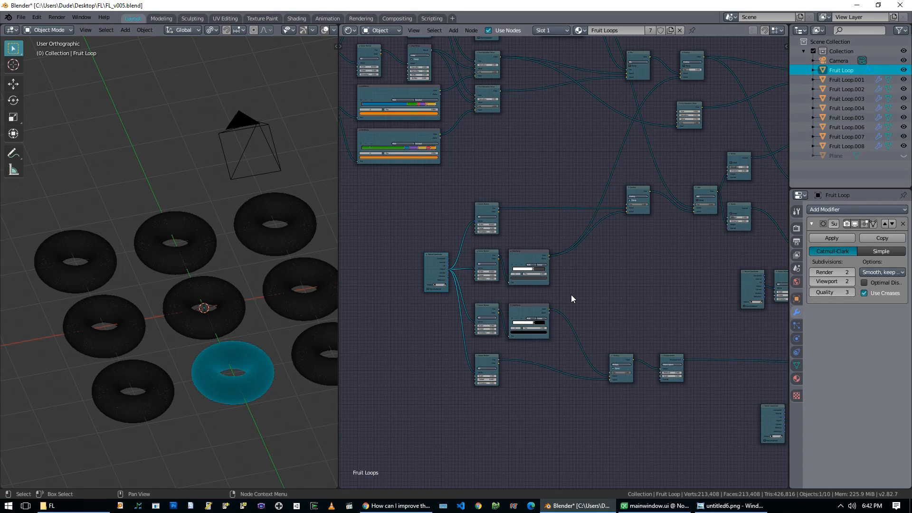
{"action": "middle_click_drag", "start_coordinate": [649, 289], "coordinate": [687, 304]}
Preview the Noise Texture feeding the upper black-and-white ColorRamp on the original material in rendered shading, and select Fruit Loop.007
{"action": "scroll", "coordinate": [618, 301], "scroll_direction": "up", "scroll_amount": 2}
{"action": "left_click", "coordinate": [517, 277], "text": "ctrl+shift"}
{"action": "key", "text": "z"}
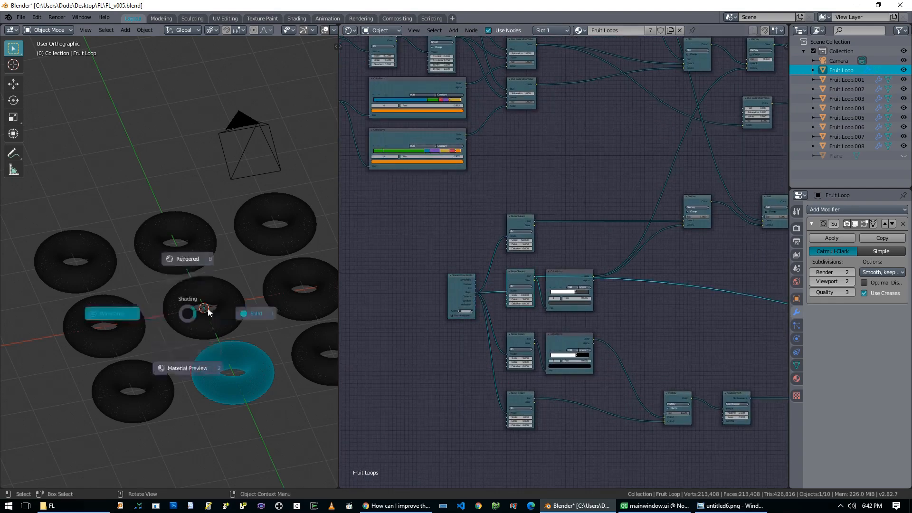
{"action": "left_click", "coordinate": [208, 307]}
{"action": "left_click", "coordinate": [200, 252]}
{"action": "key", "text": "z"}
{"action": "left_click", "coordinate": [193, 198]}
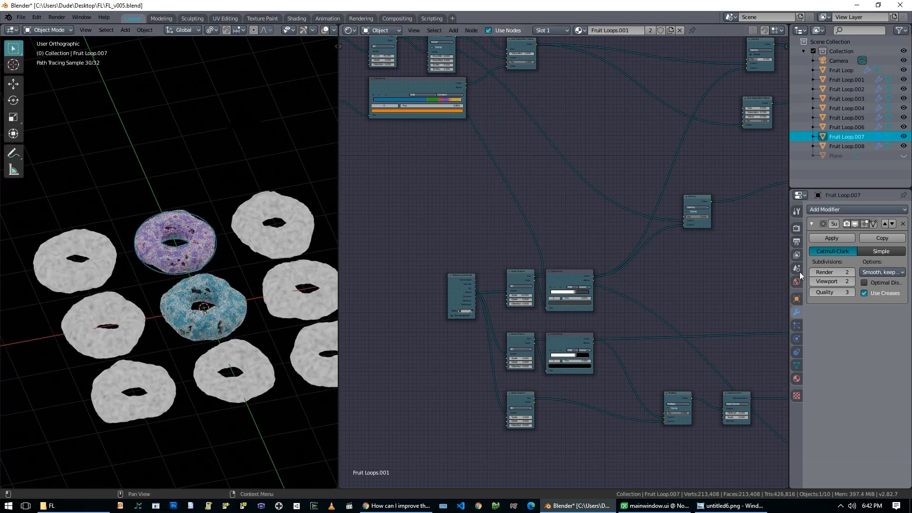
Assign the original Fruit Loops material to Fruit Loop.007 and Fruit Loop.003
{"action": "left_click", "coordinate": [793, 380]}
{"action": "left_click", "coordinate": [814, 240]}
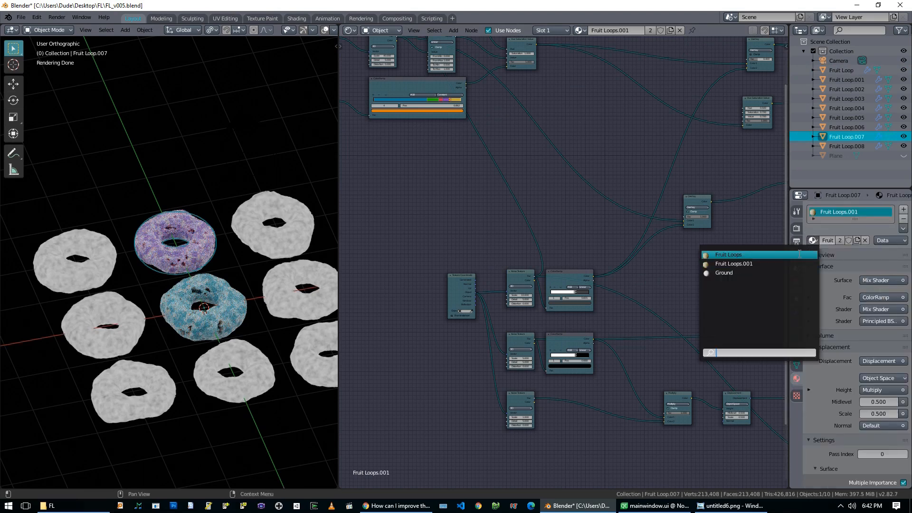
{"action": "left_click", "coordinate": [803, 255]}
{"action": "left_click", "coordinate": [208, 324]}
{"action": "left_click", "coordinate": [812, 240]}
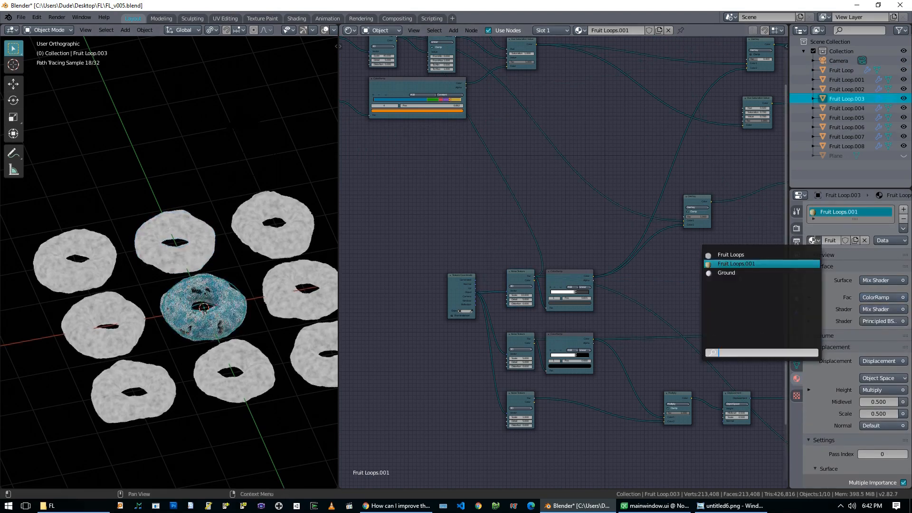
{"action": "left_click", "coordinate": [727, 256]}
Preview the two black-and-white ColorRamps in the lower noise section of the Fruit Loops material on the loops
{"action": "scroll", "coordinate": [203, 346], "scroll_direction": "up", "scroll_amount": 2}
{"action": "scroll", "coordinate": [204, 350], "scroll_direction": "up", "scroll_amount": 2}
{"action": "middle_click_drag", "start_coordinate": [561, 280], "coordinate": [512, 231]}
{"action": "left_click", "coordinate": [512, 231], "text": "ctrl+shift"}
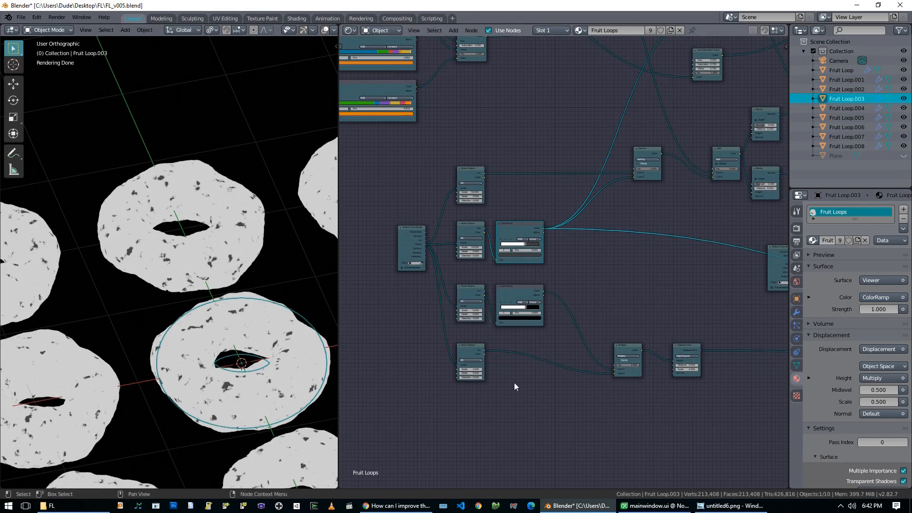
{"action": "left_click", "coordinate": [472, 291], "text": "ctrl+shift"}
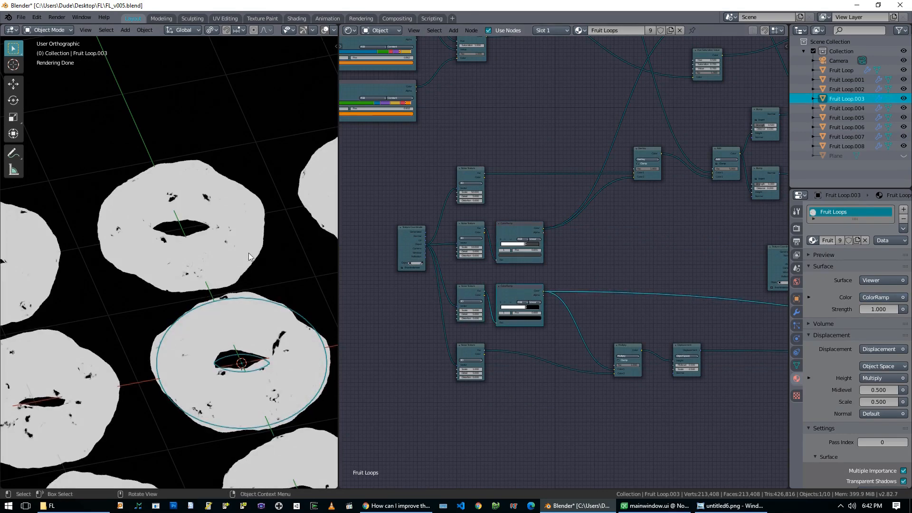
Preview the mostly black ColorRamp in the upper section of the node tree and inspect its effect on the loops
{"action": "middle_click_drag", "start_coordinate": [249, 253], "coordinate": [191, 322]}
{"action": "scroll", "coordinate": [589, 428], "scroll_direction": "down", "scroll_amount": 3}
{"action": "middle_click_drag", "start_coordinate": [650, 453], "coordinate": [623, 466]}
{"action": "middle_click_drag", "start_coordinate": [553, 205], "coordinate": [614, 349]}
{"action": "left_click", "coordinate": [564, 201], "text": "ctrl+shift"}
{"action": "left_click", "coordinate": [590, 201], "text": "ctrl+shift"}
{"action": "middle_click_drag", "start_coordinate": [324, 333], "coordinate": [212, 387]}
{"action": "scroll", "coordinate": [459, 295], "scroll_direction": "up", "scroll_amount": 4}
Preview the two Noise Textures of the colour section and the upper Hue Saturation Value node on the loops
{"action": "middle_click_drag", "start_coordinate": [418, 132], "coordinate": [525, 173]}
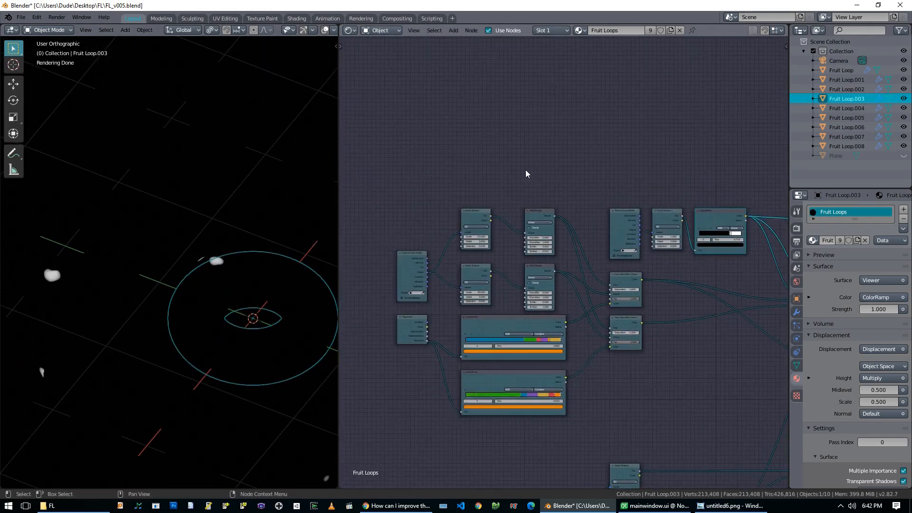
{"action": "scroll", "coordinate": [518, 177], "scroll_direction": "up", "scroll_amount": 2}
{"action": "left_click", "coordinate": [452, 204], "text": "ctrl+shift"}
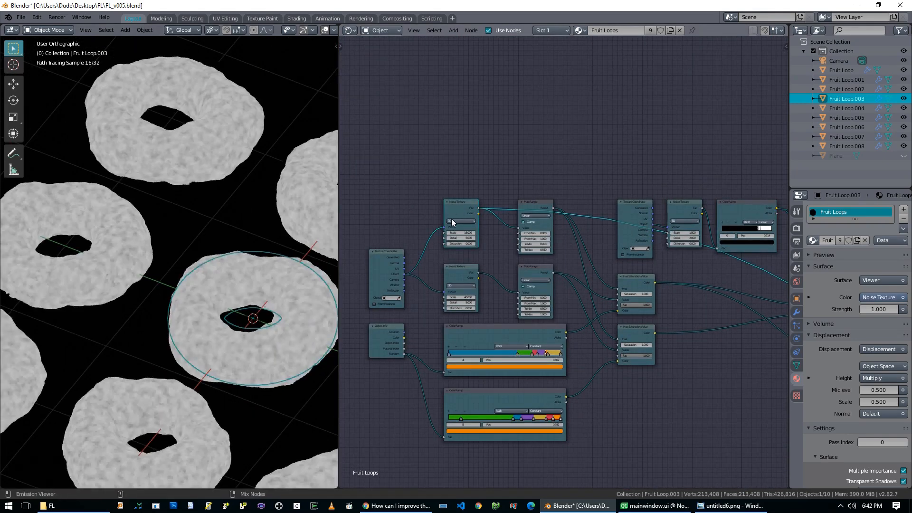
{"action": "left_click", "coordinate": [640, 292], "text": "ctrl+shift"}
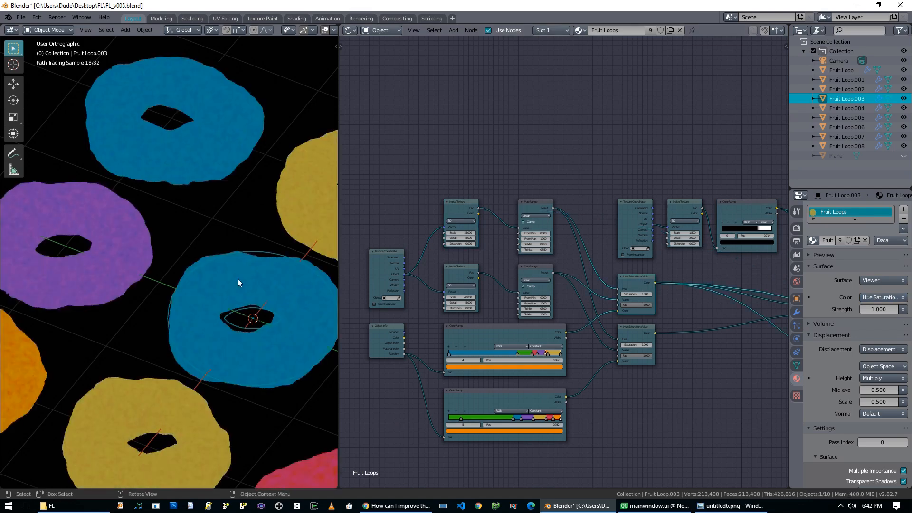
{"action": "left_click", "coordinate": [459, 279], "text": "ctrl+shift"}
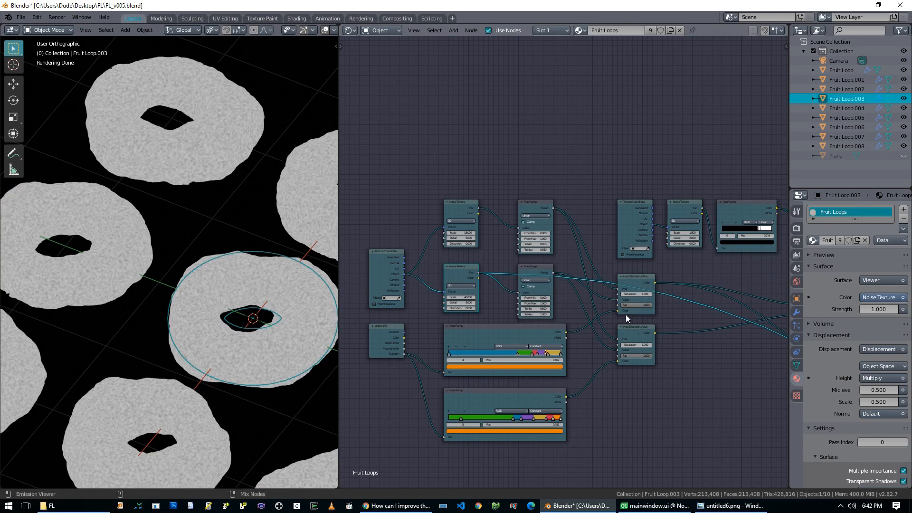
{"action": "left_click", "coordinate": [634, 280], "text": "ctrl+shift"}
Examine how the bump nodes and the three Principled BSDF shaders connect through the Mix Shaders to the output
{"action": "middle_click_drag", "start_coordinate": [687, 361], "coordinate": [413, 225]}
{"action": "scroll", "coordinate": [615, 398], "scroll_direction": "down", "scroll_amount": 3}
{"action": "middle_click_drag", "start_coordinate": [617, 408], "coordinate": [670, 381]}
{"action": "middle_click_drag", "start_coordinate": [529, 267], "coordinate": [576, 296]}
{"action": "scroll", "coordinate": [464, 329], "scroll_direction": "up", "scroll_amount": 3}
{"action": "middle_click_drag", "start_coordinate": [461, 336], "coordinate": [347, 164]}
{"action": "scroll", "coordinate": [546, 375], "scroll_direction": "down", "scroll_amount": 5}
{"action": "middle_click_drag", "start_coordinate": [553, 393], "coordinate": [466, 369]}
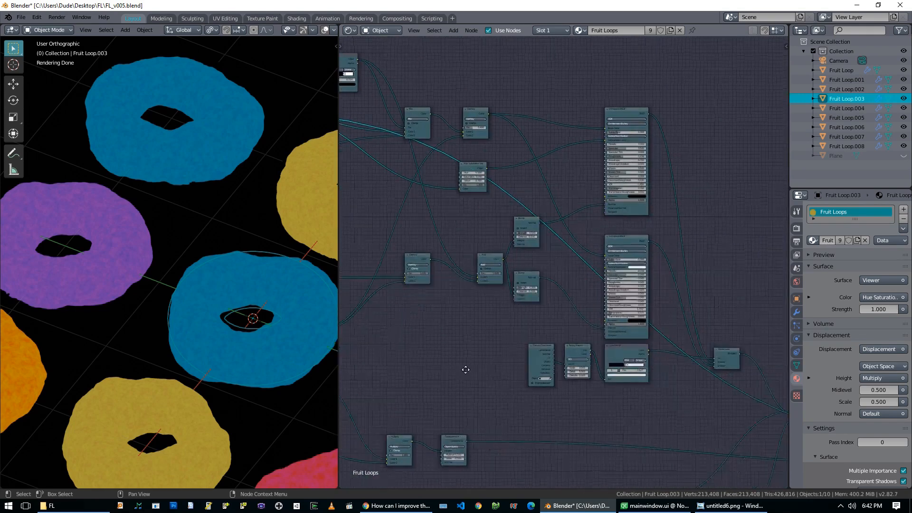
{"action": "middle_click_drag", "start_coordinate": [720, 250], "coordinate": [640, 217]}
{"action": "scroll", "coordinate": [604, 156], "scroll_direction": "up", "scroll_amount": 1}
{"action": "left_click", "coordinate": [544, 67]}
{"action": "left_click", "coordinate": [541, 207]}
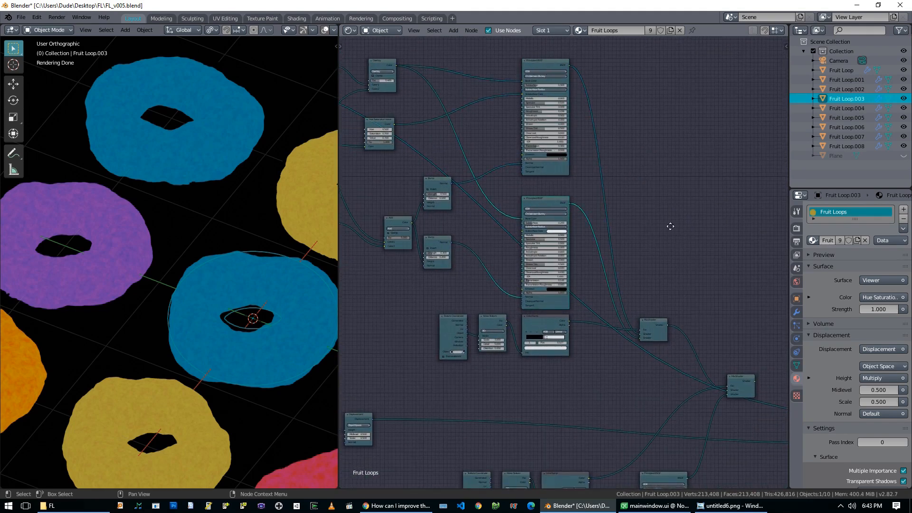
{"action": "middle_click_drag", "start_coordinate": [683, 465], "coordinate": [624, 361]}
{"action": "left_click", "coordinate": [597, 377]}
{"action": "middle_click_drag", "start_coordinate": [632, 136], "coordinate": [654, 293]}
{"action": "scroll", "coordinate": [632, 267], "scroll_direction": "up", "scroll_amount": 1}
{"action": "left_click", "coordinate": [505, 124]}
{"action": "left_click", "coordinate": [504, 261]}
{"action": "middle_click_drag", "start_coordinate": [658, 404], "coordinate": [526, 230]}
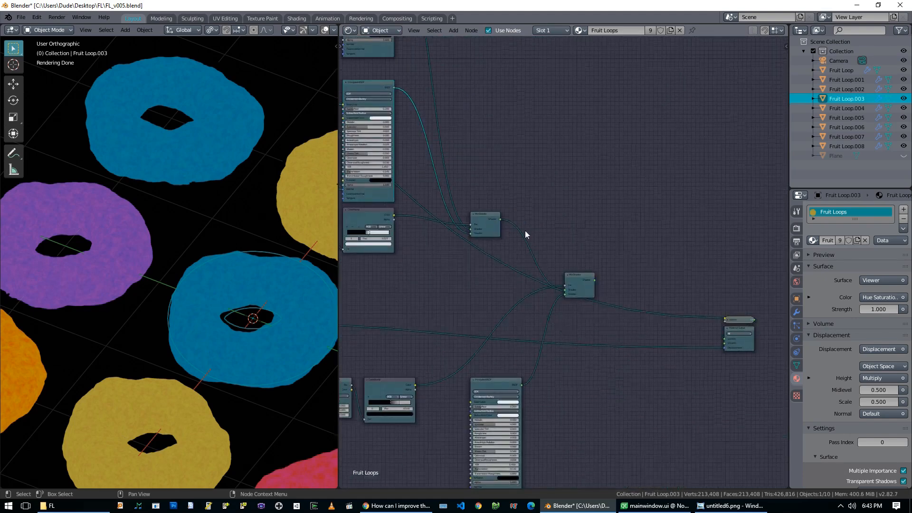
Preview the ColorRamp that drives the first Mix Shader between the two upper Principled BSDF shaders
{"action": "middle_click_drag", "start_coordinate": [448, 259], "coordinate": [580, 295]}
{"action": "scroll", "coordinate": [566, 271], "scroll_direction": "up", "scroll_amount": 1}
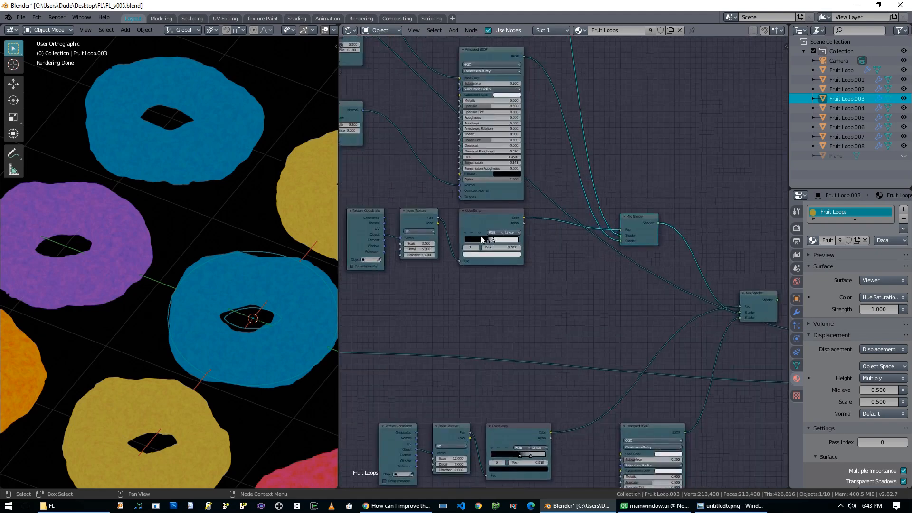
{"action": "left_click", "coordinate": [485, 221], "text": "ctrl+shift"}
{"action": "scroll", "coordinate": [486, 221], "scroll_direction": "down", "scroll_amount": 1}
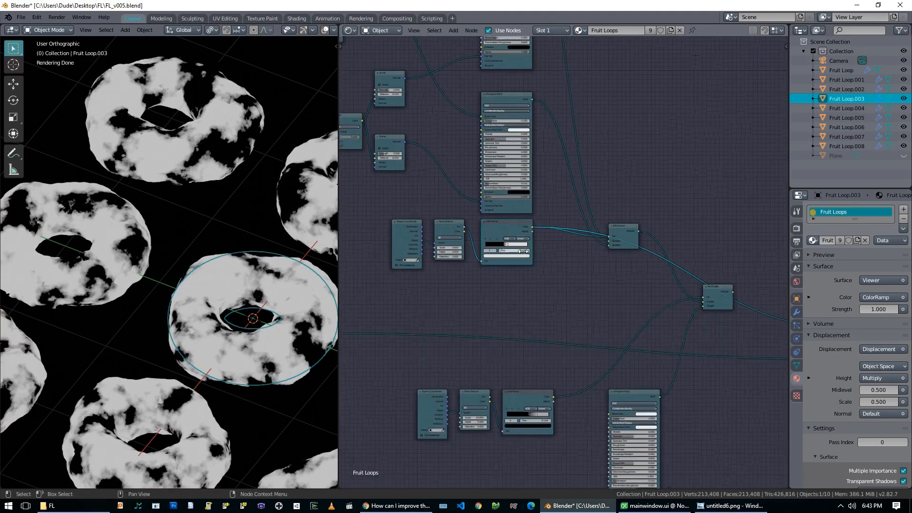
{"action": "middle_click_drag", "start_coordinate": [534, 266], "coordinate": [458, 224]}
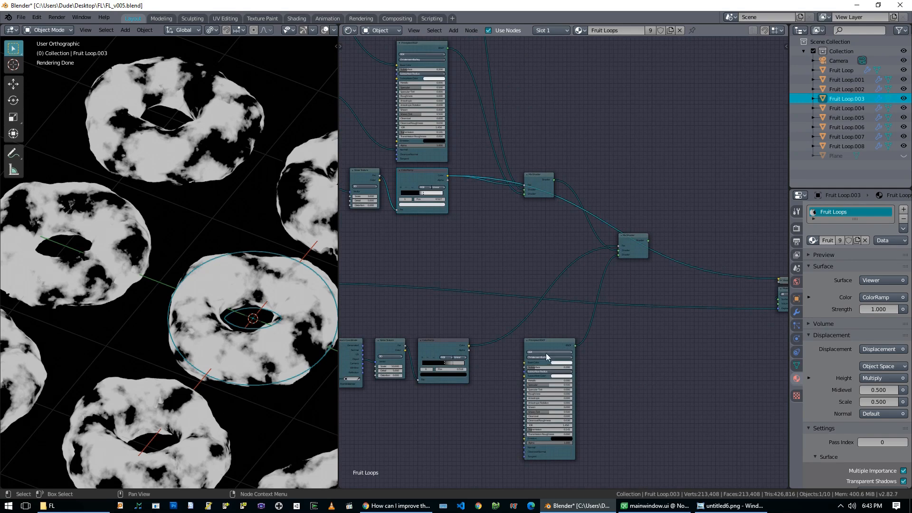
Restore the full material on the loops by outputting the final Mix Shader, and review the complete node tree
{"action": "scroll", "coordinate": [665, 332], "scroll_direction": "down", "scroll_amount": 3}
{"action": "scroll", "coordinate": [617, 265], "scroll_direction": "up", "scroll_amount": 2}
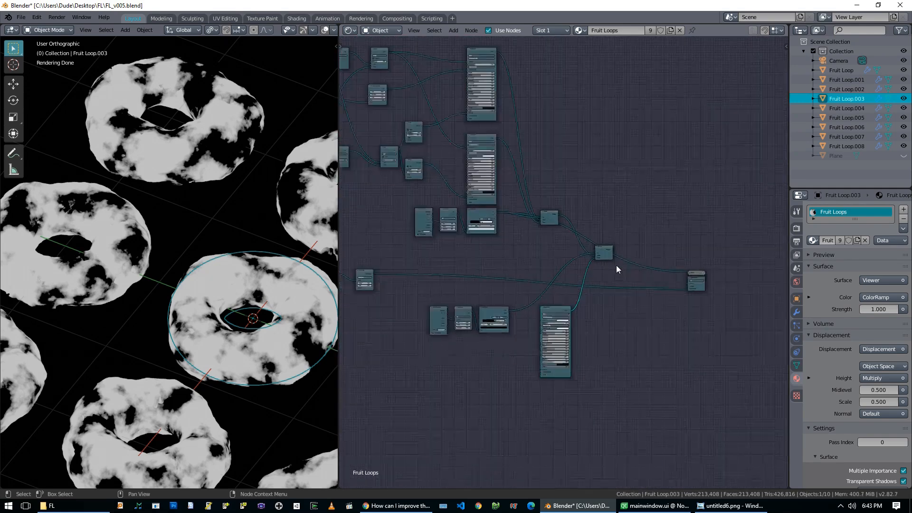
{"action": "left_click", "coordinate": [618, 253], "text": "ctrl+shift"}
{"action": "middle_click_drag", "start_coordinate": [449, 252], "coordinate": [694, 303]}
{"action": "scroll", "coordinate": [645, 326], "scroll_direction": "down", "scroll_amount": 1}
{"action": "middle_click_drag", "start_coordinate": [646, 326], "coordinate": [653, 364]}
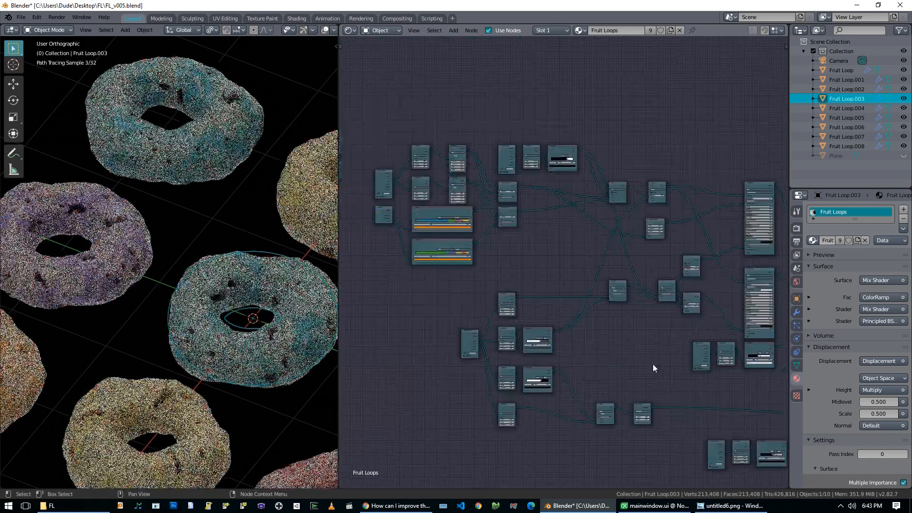
{"action": "middle_click_drag", "start_coordinate": [597, 323], "coordinate": [592, 321]}
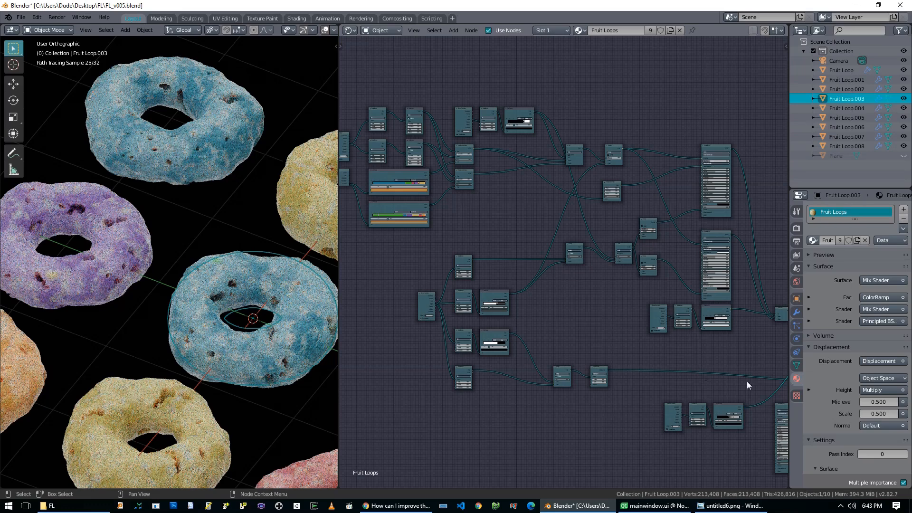
{"action": "middle_click_drag", "start_coordinate": [663, 341], "coordinate": [663, 341]}
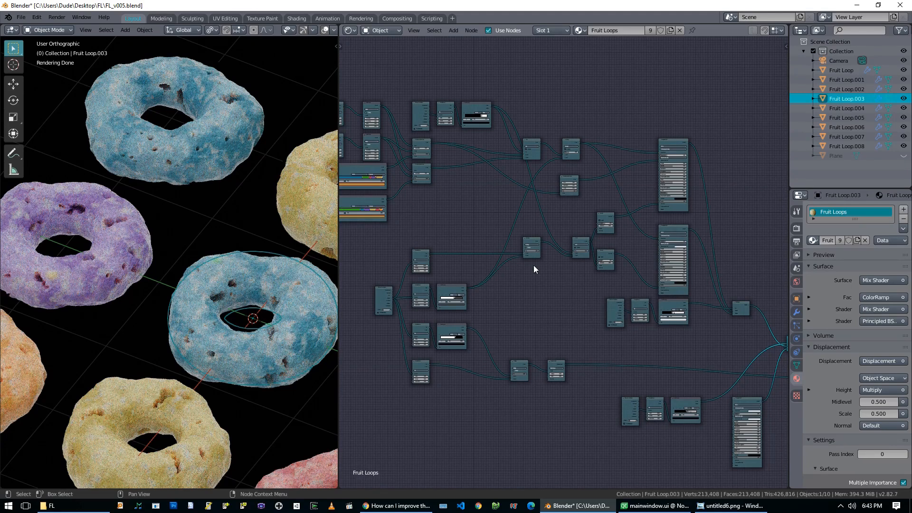
Switch to Chrome and review the Reddit post's original torus material and the answer comment with its node tree image
{"action": "key", "text": "alt+Tab"}
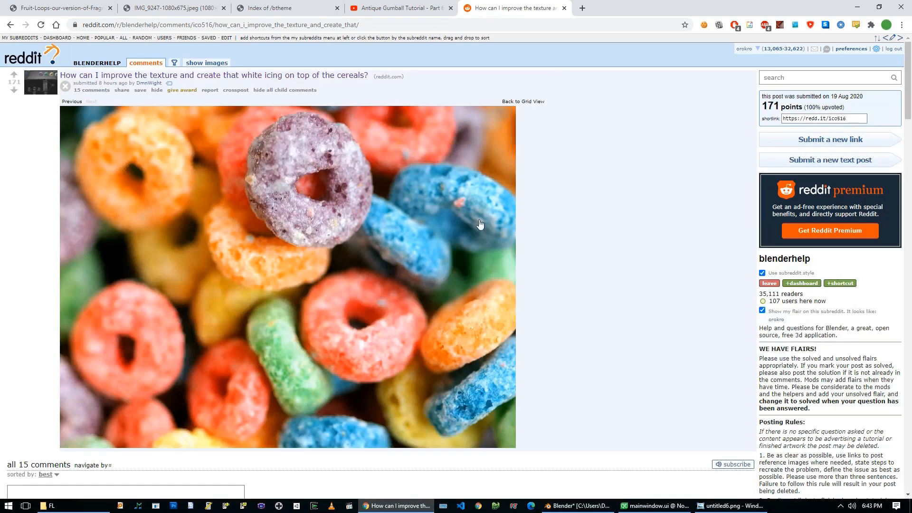
{"action": "left_click", "coordinate": [71, 101]}
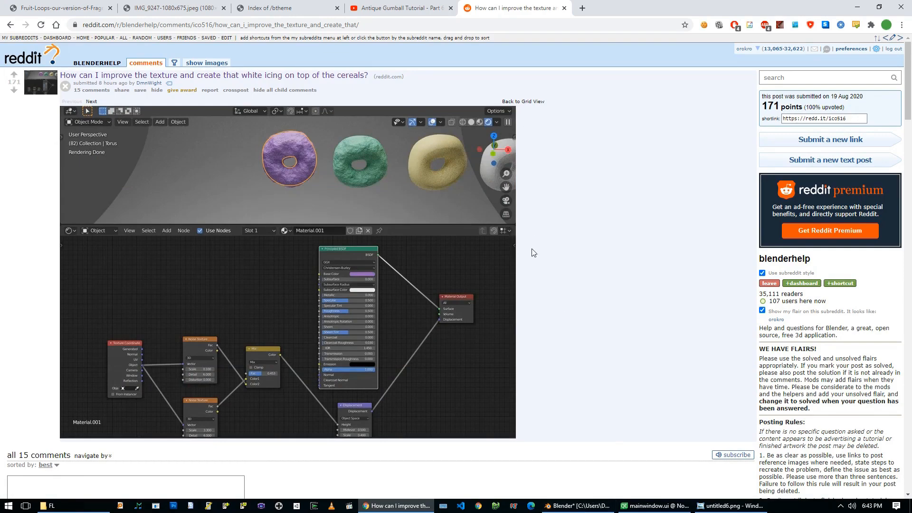
{"action": "scroll", "coordinate": [534, 252], "scroll_direction": "down", "scroll_amount": 10}
{"action": "scroll", "coordinate": [540, 228], "scroll_direction": "up", "scroll_amount": 9}
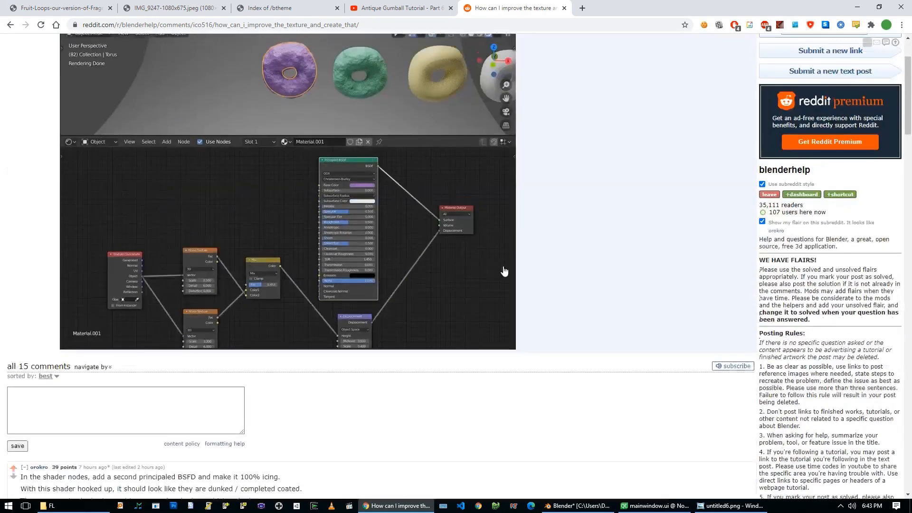
{"action": "scroll", "coordinate": [505, 271], "scroll_direction": "up", "scroll_amount": 2}
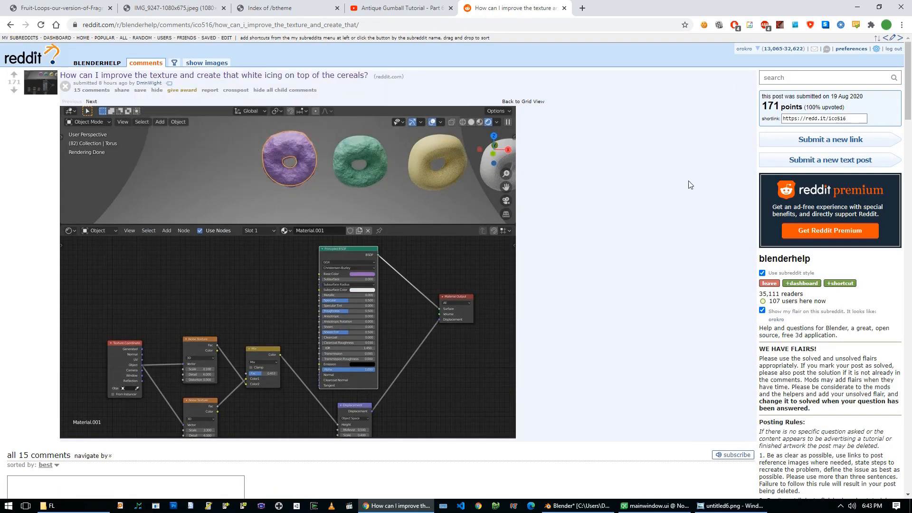
{"action": "scroll", "coordinate": [690, 184], "scroll_direction": "down", "scroll_amount": 7}
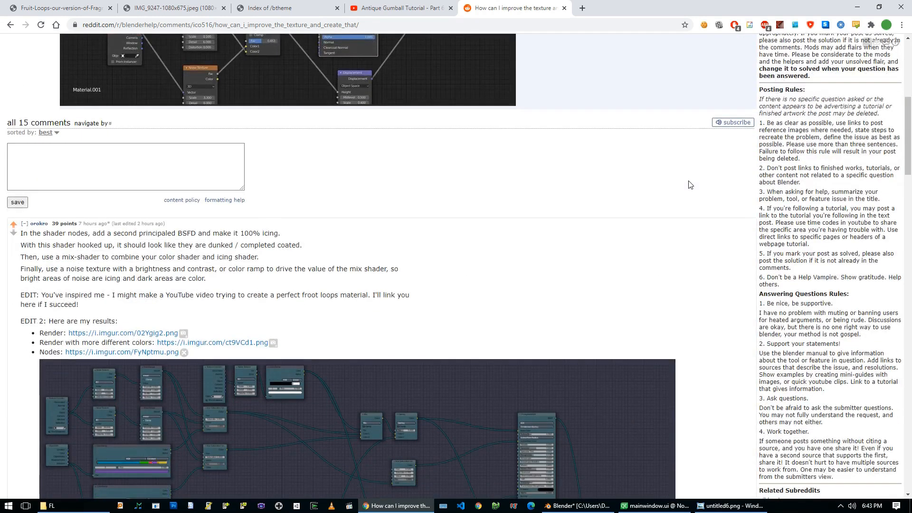
{"action": "scroll", "coordinate": [689, 186], "scroll_direction": "down", "scroll_amount": 6}
{"action": "scroll", "coordinate": [690, 187], "scroll_direction": "up", "scroll_amount": 3}
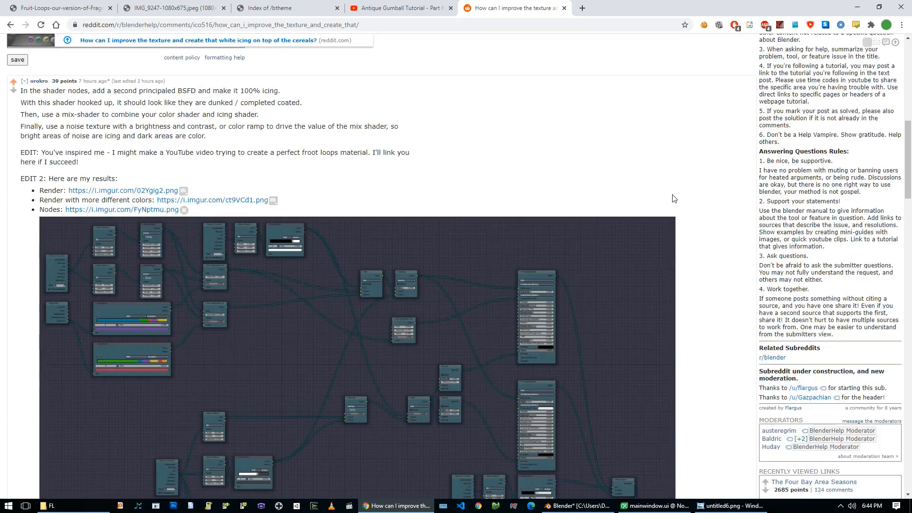
{"action": "scroll", "coordinate": [675, 198], "scroll_direction": "down", "scroll_amount": 3}
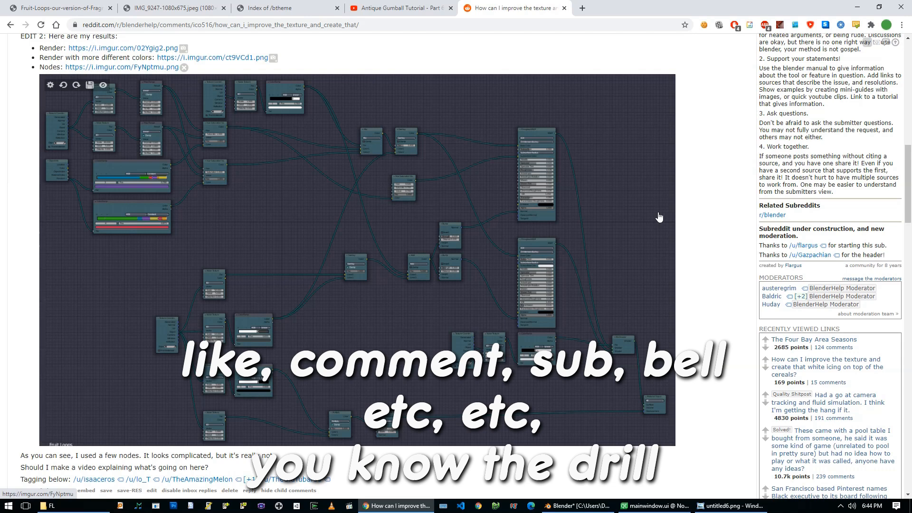
View the iPaq Pocket PC fundraiser page and the Blender-on-iPAQ photo in the "pocket pc blender" image search
{"action": "left_click_drag", "start_coordinate": [430, 263], "coordinate": [629, 18]}
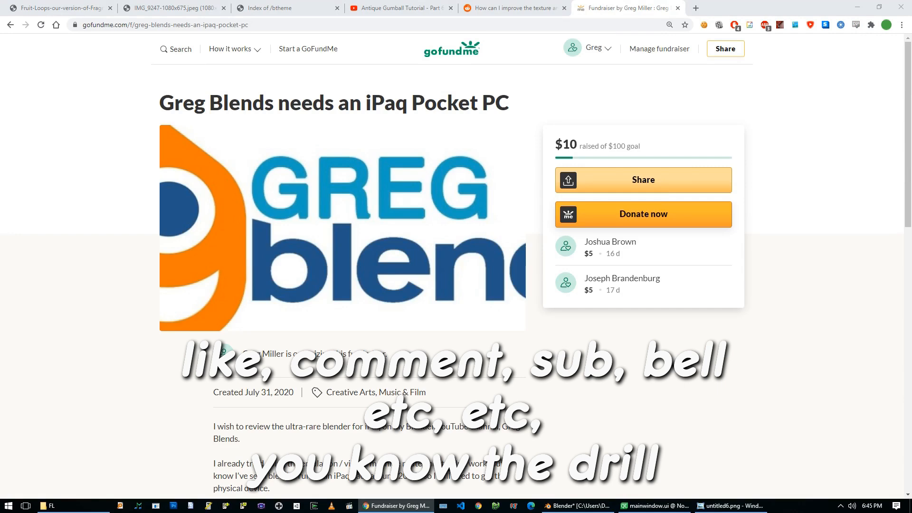
{"action": "left_click_drag", "start_coordinate": [0, 61], "coordinate": [737, 8]}
{"action": "left_click", "coordinate": [216, 172]}
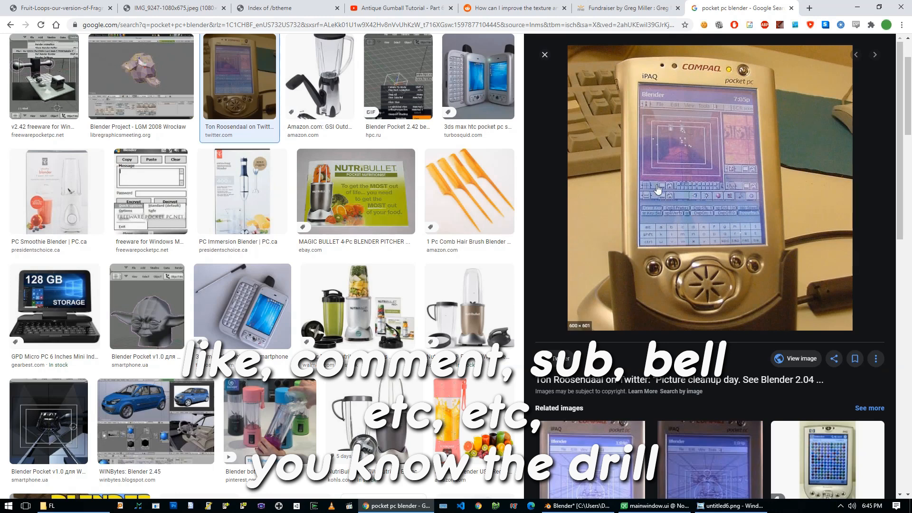
{"action": "left_click", "coordinate": [635, 8]}
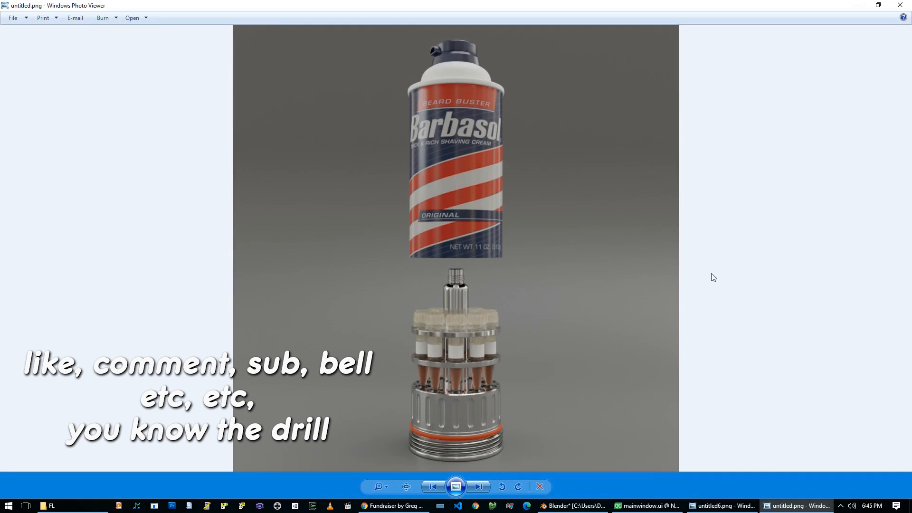
View the next Barbasol can render, untitled1.png, and close the image viewer
{"action": "key", "text": "Right"}
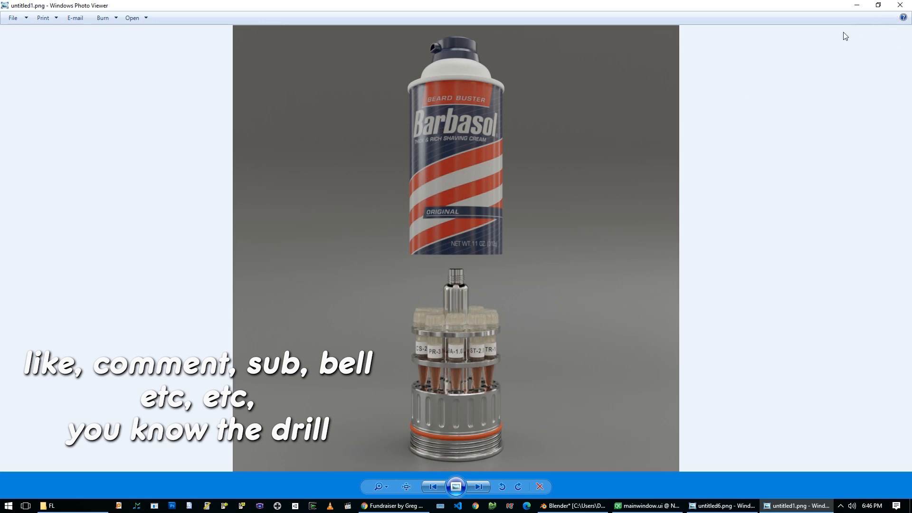
{"action": "left_click", "coordinate": [900, 5]}
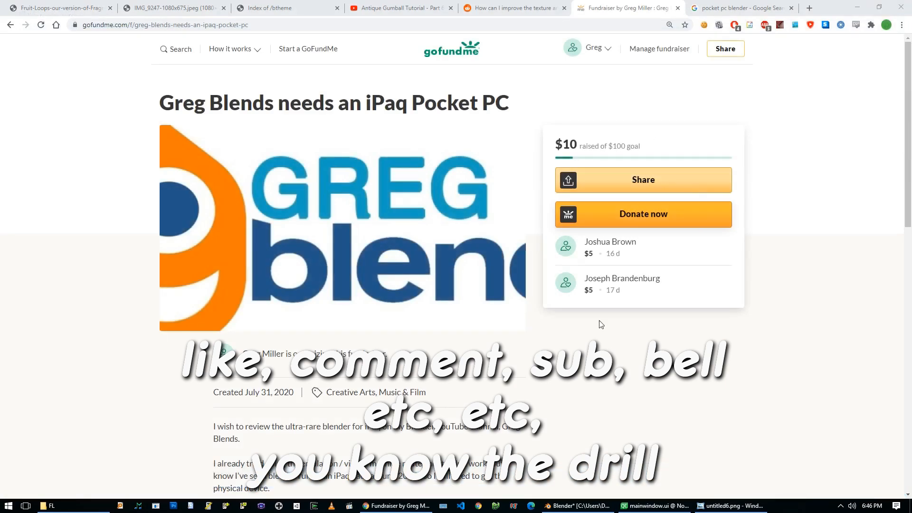